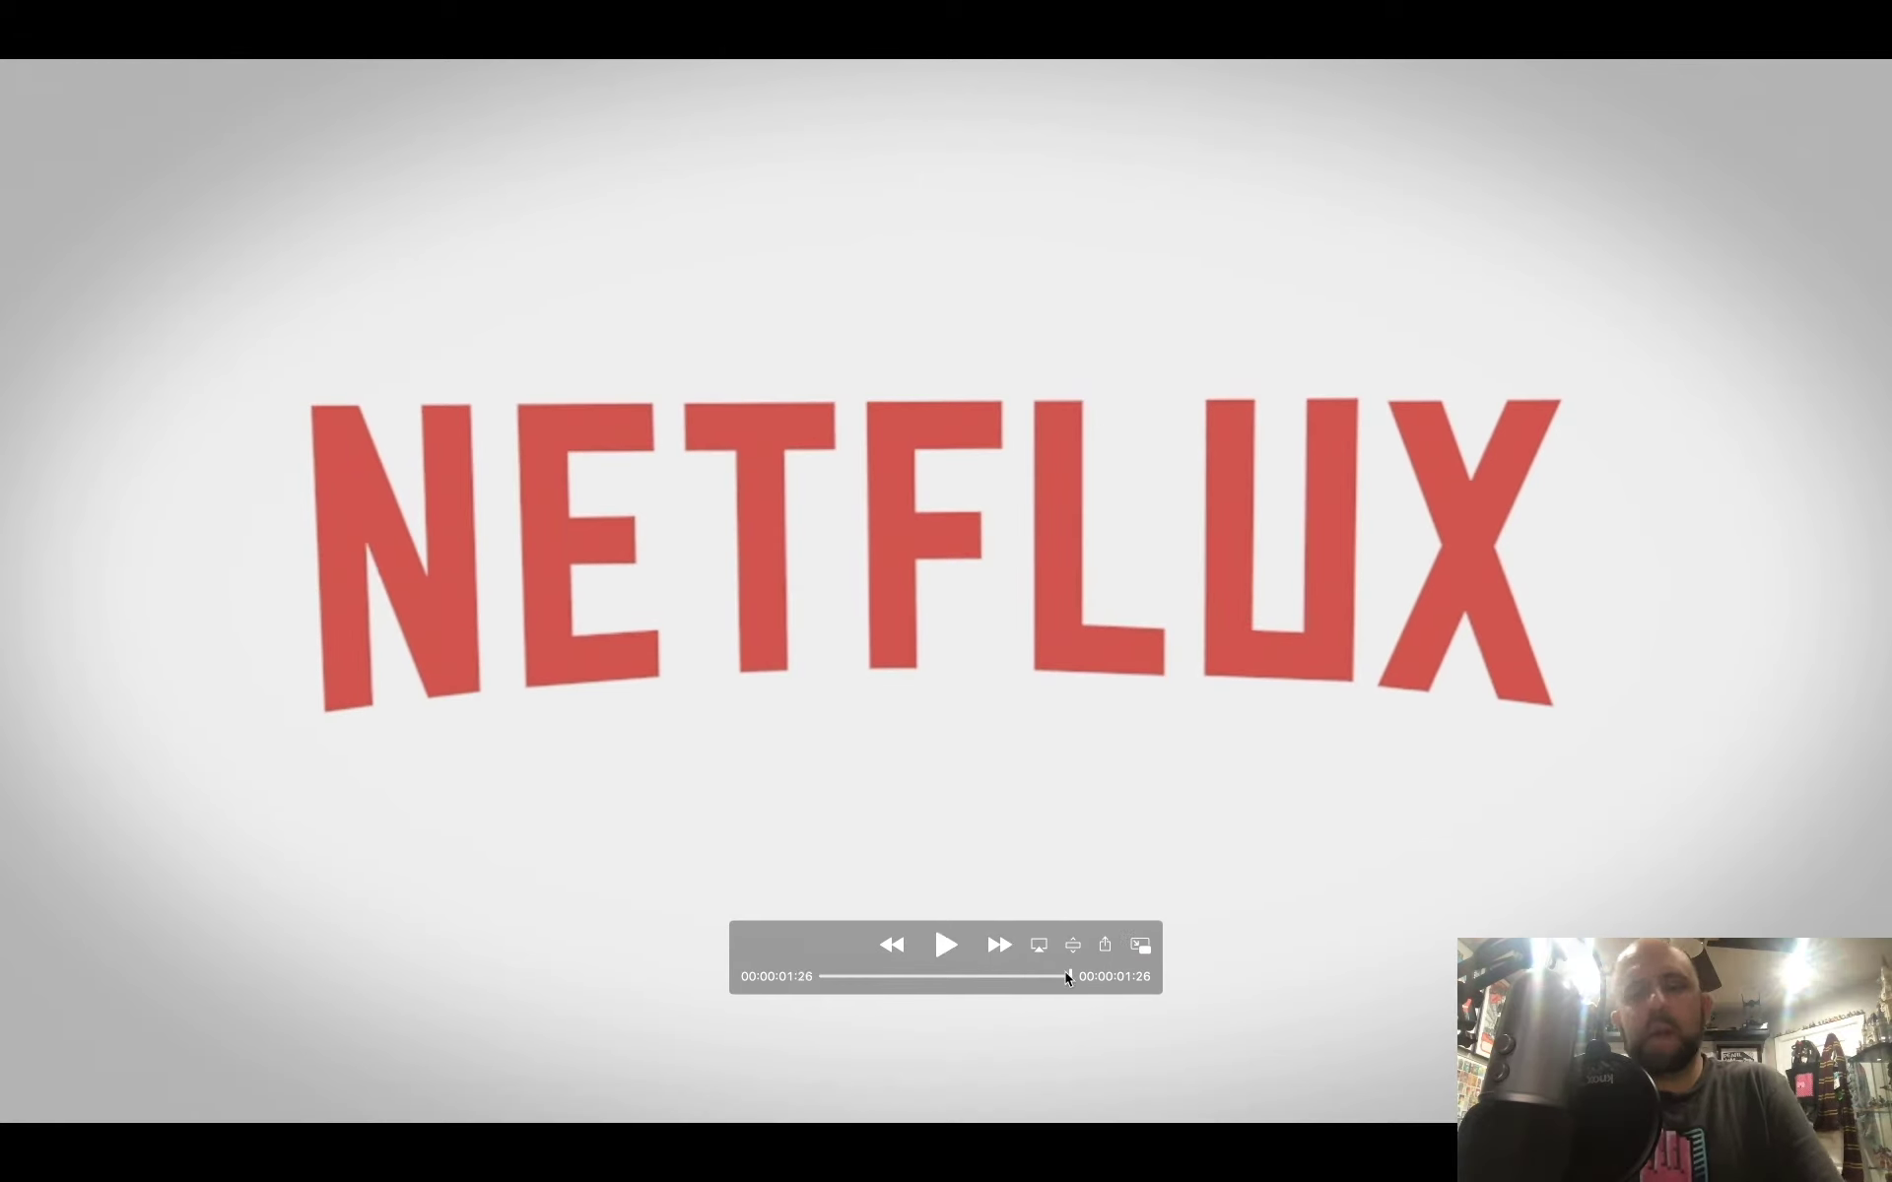
# - Scrub through the rendered NETFLUX logo video to examine the extruded letters, their long shadows and the red end frame
pyautogui.moveTo(1054, 975); pyautogui.dragTo(903, 978)
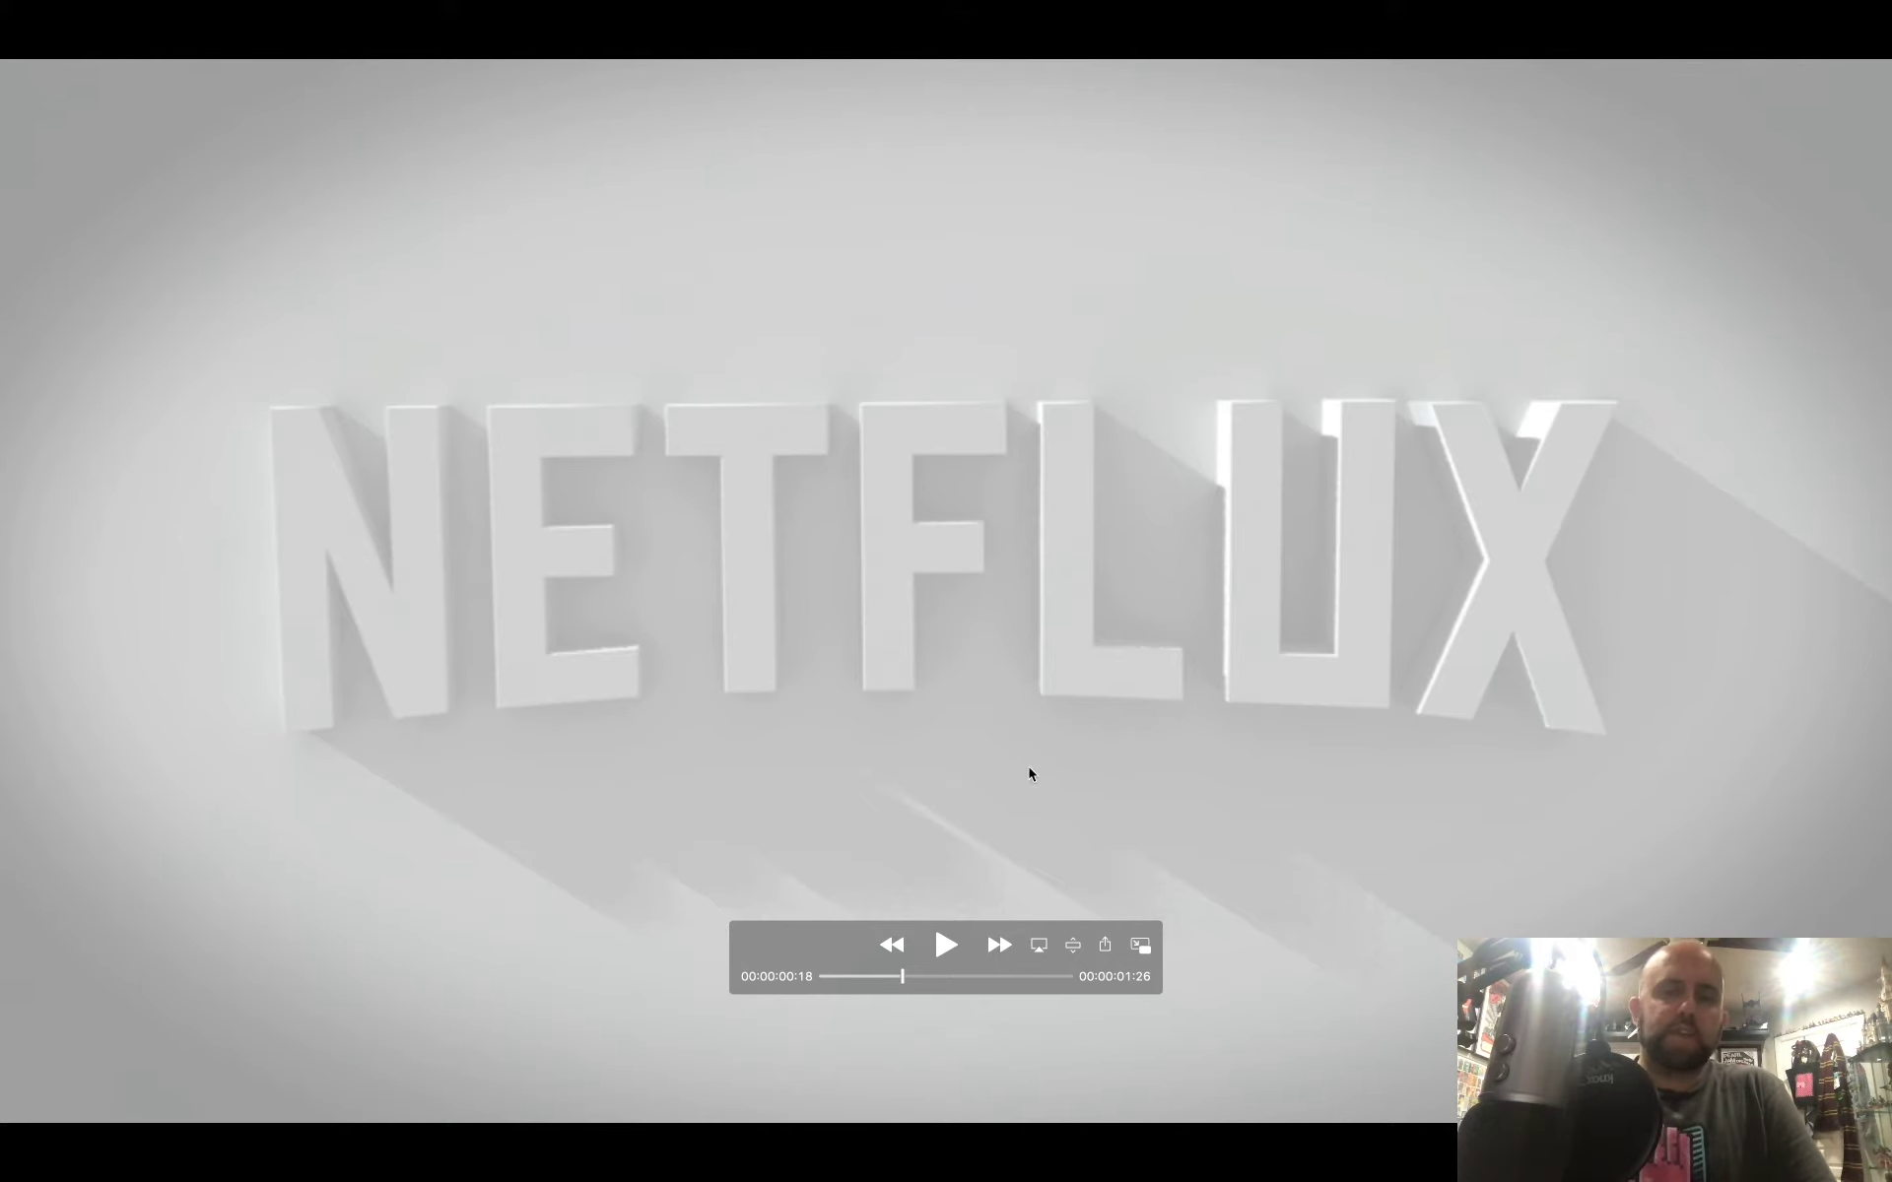
pyautogui.moveTo(903, 976); pyautogui.dragTo(1038, 978)
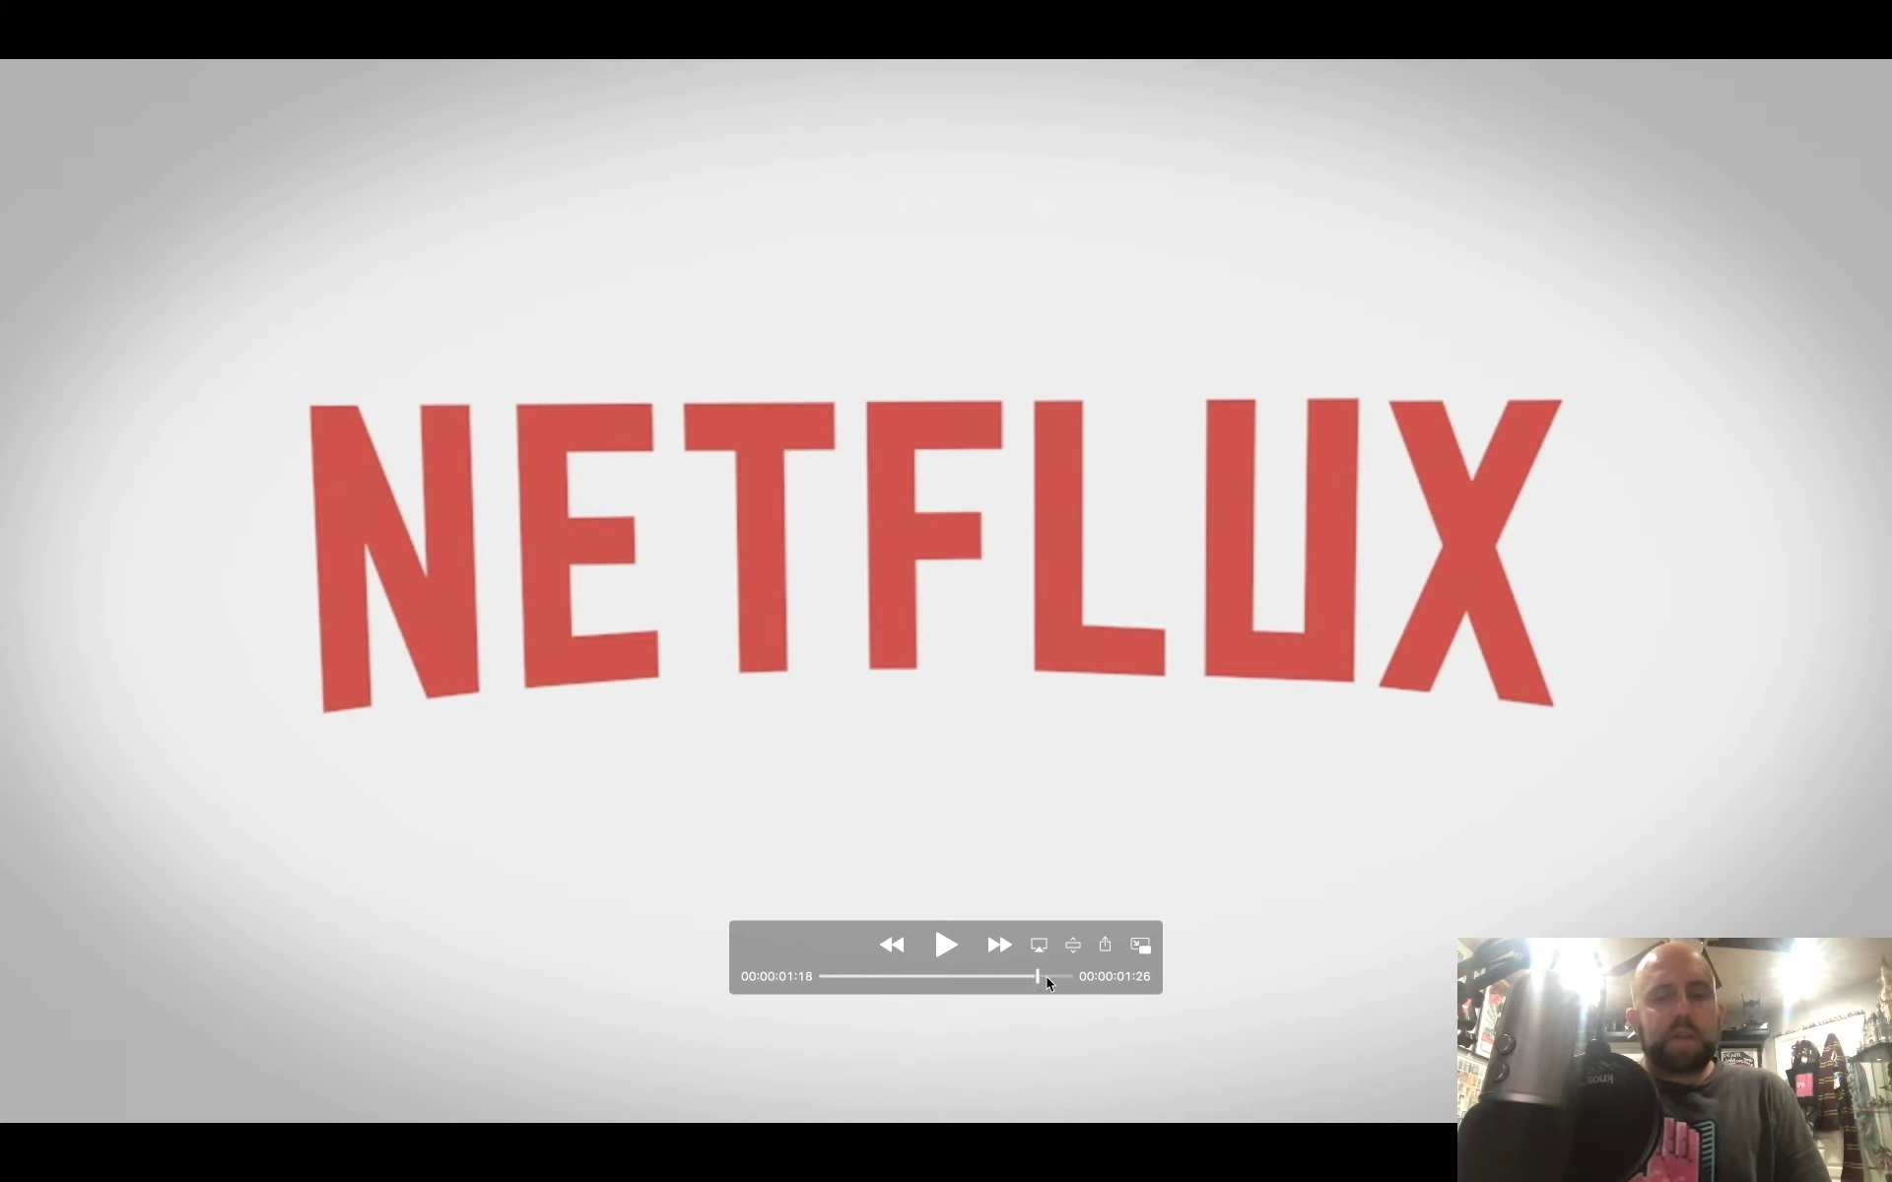
pyautogui.moveTo(1037, 977); pyautogui.dragTo(1136, 991)
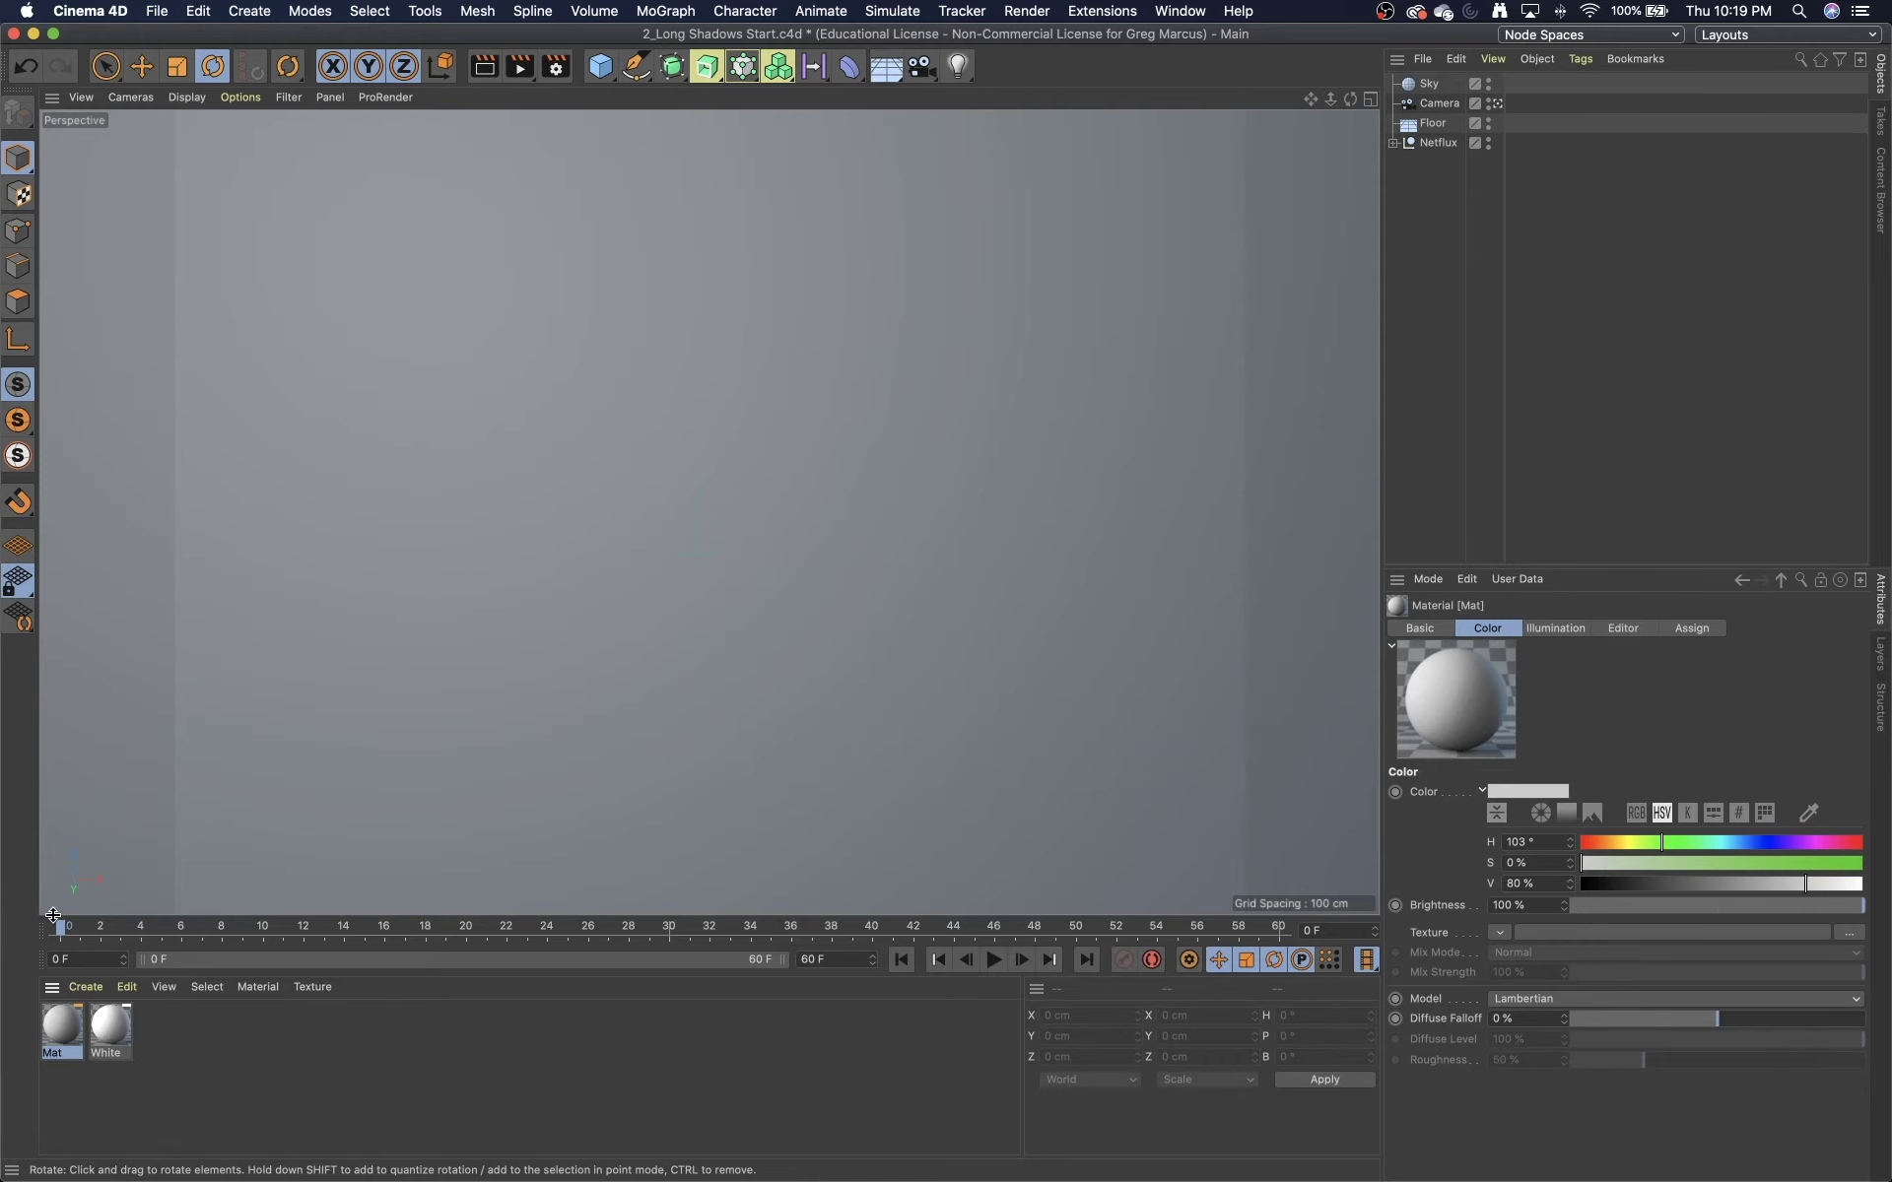
# - Switch to the Long Shadows Start project in Cinema 4D and scrub the letter extrusion animation, stopping at frame 12
pyautogui.click(101, 928)
pyautogui.moveTo(100, 928); pyautogui.dragTo(405, 928)
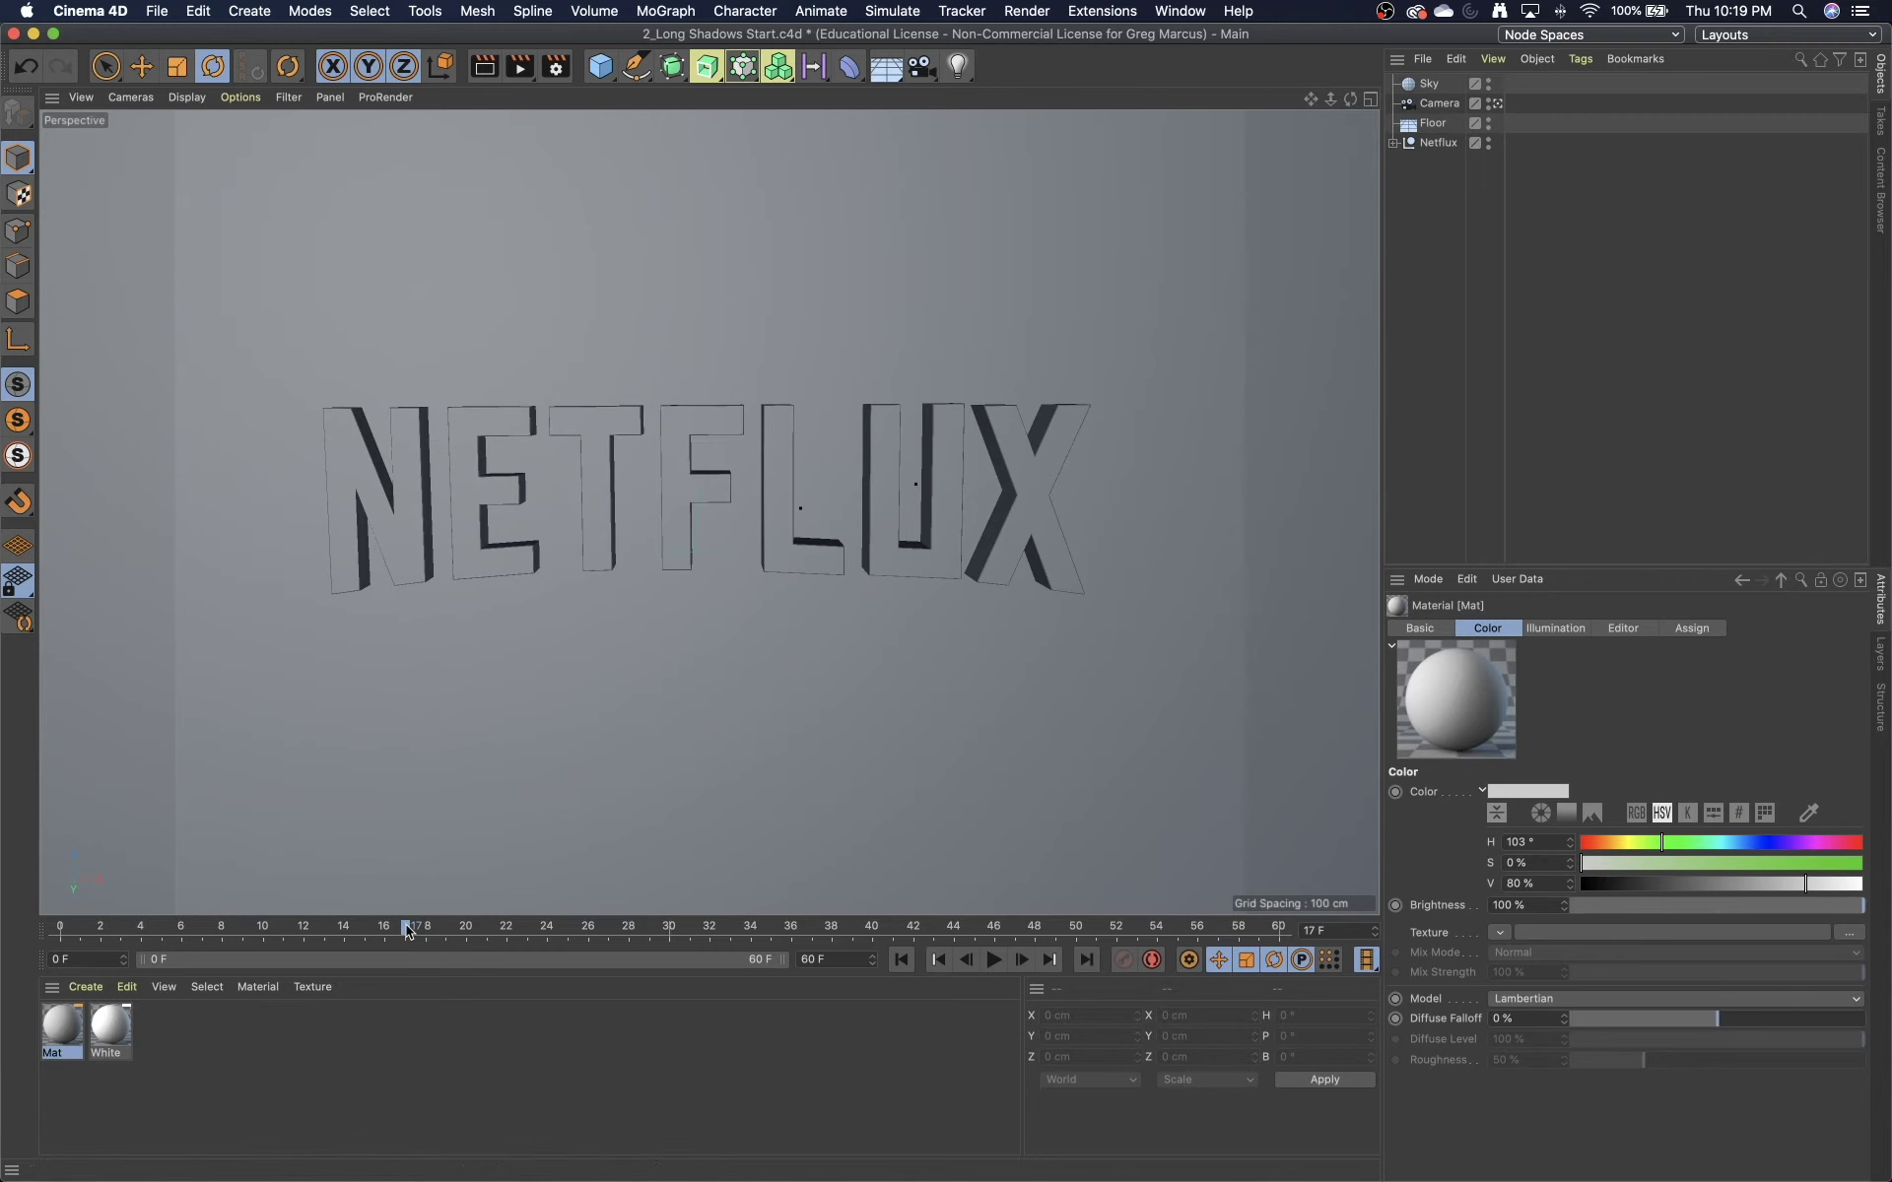
pyautogui.moveTo(407, 931); pyautogui.dragTo(254, 911)
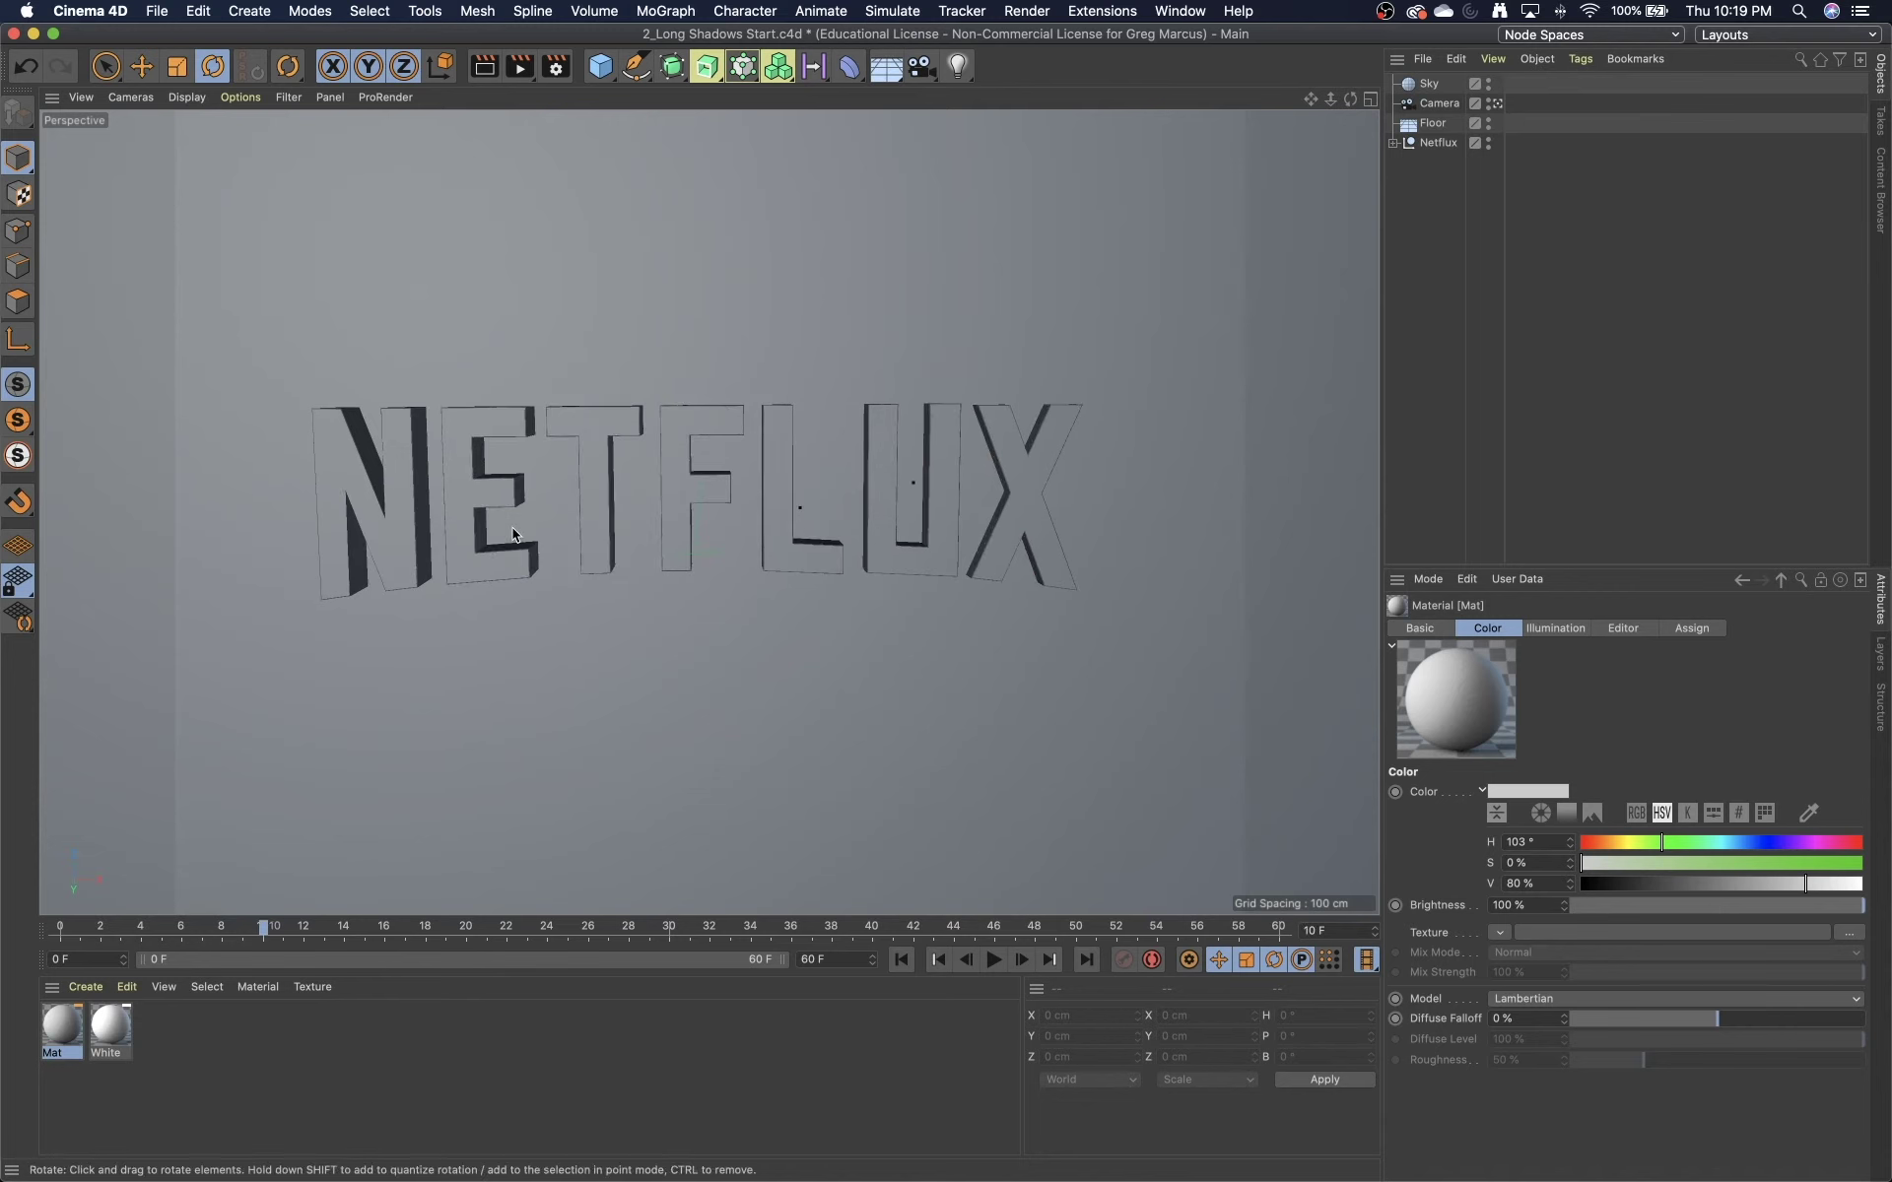
pyautogui.moveTo(263, 926); pyautogui.dragTo(305, 926)
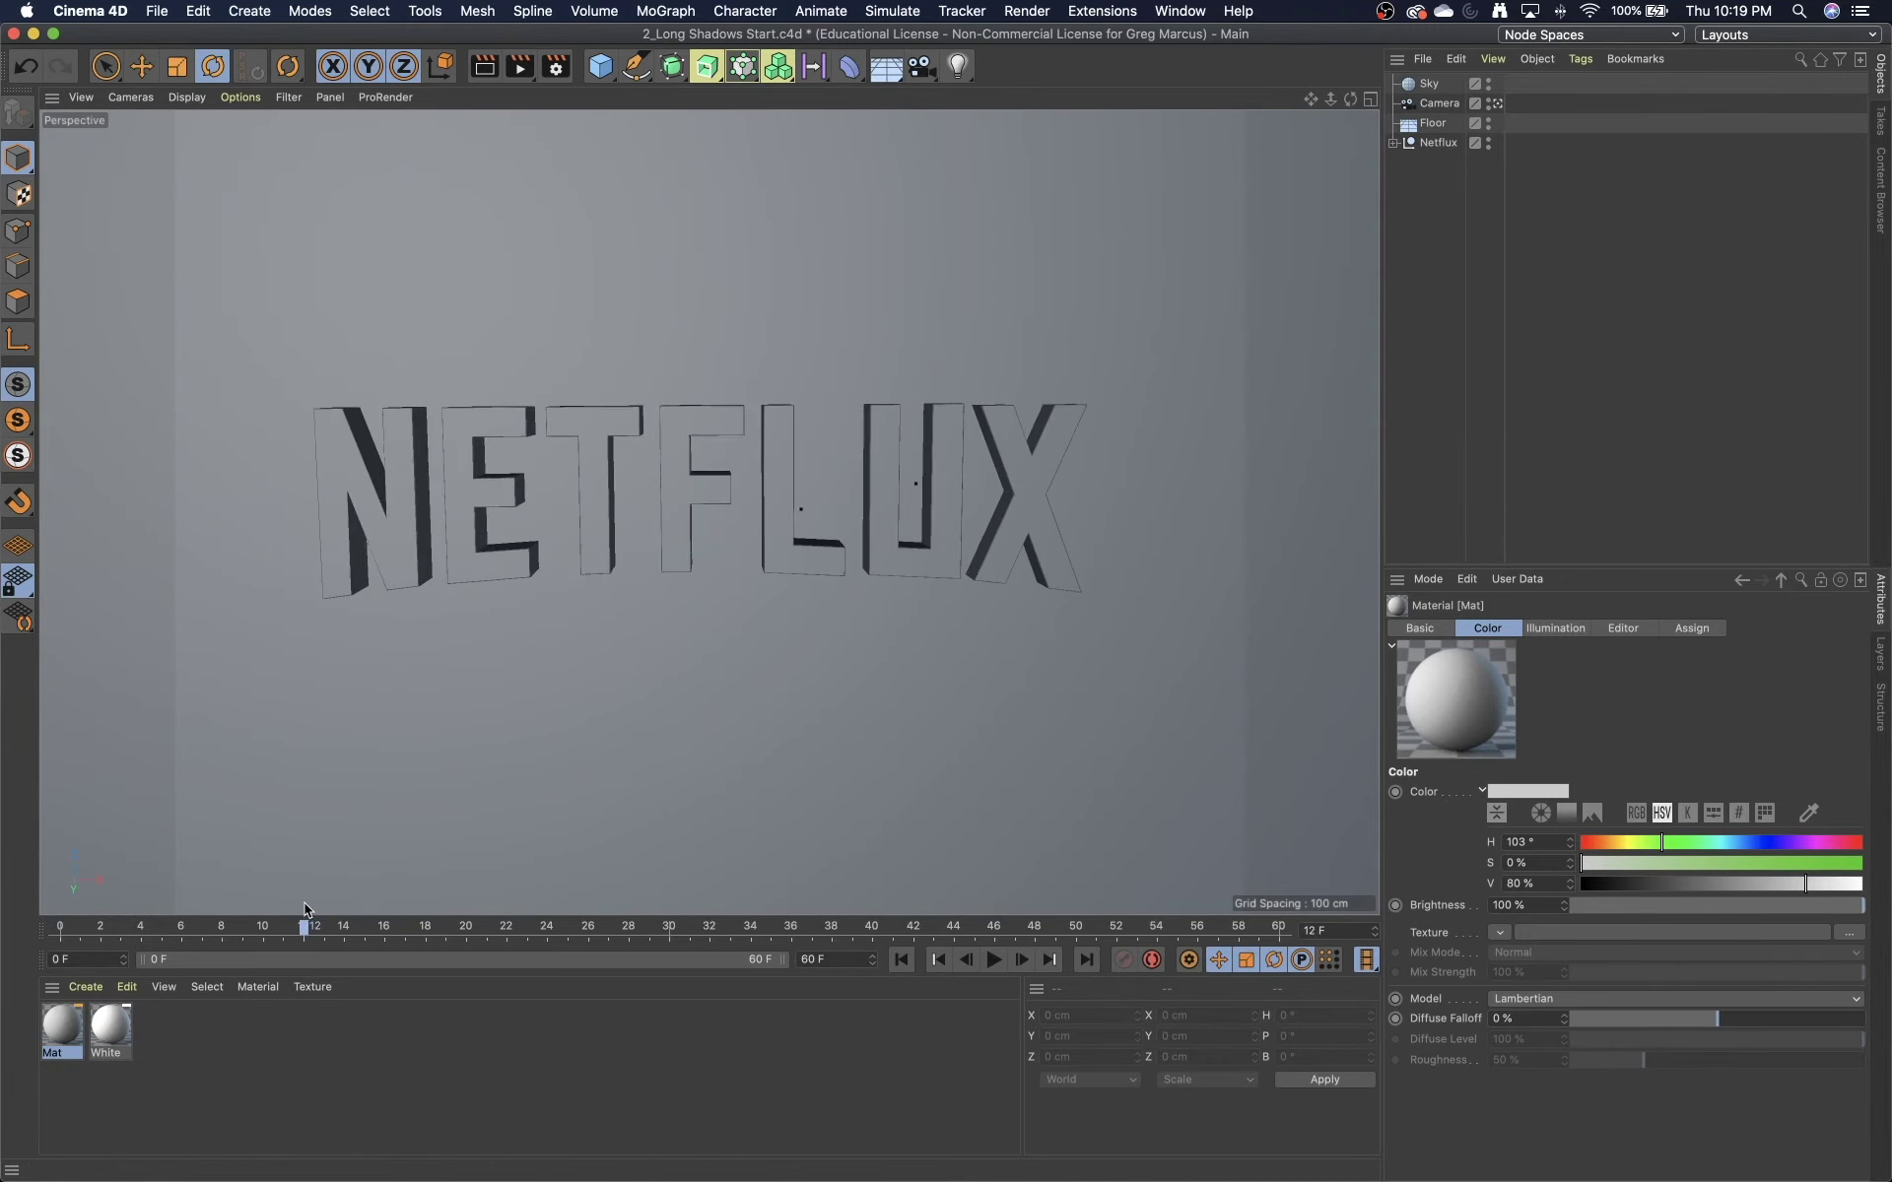
# - Open the Animate layout with the Dope Sheet to examine the letters' staggered keyframes, scrubbing to frame 30
pyautogui.click(1736, 36)
pyautogui.click(1731, 59)
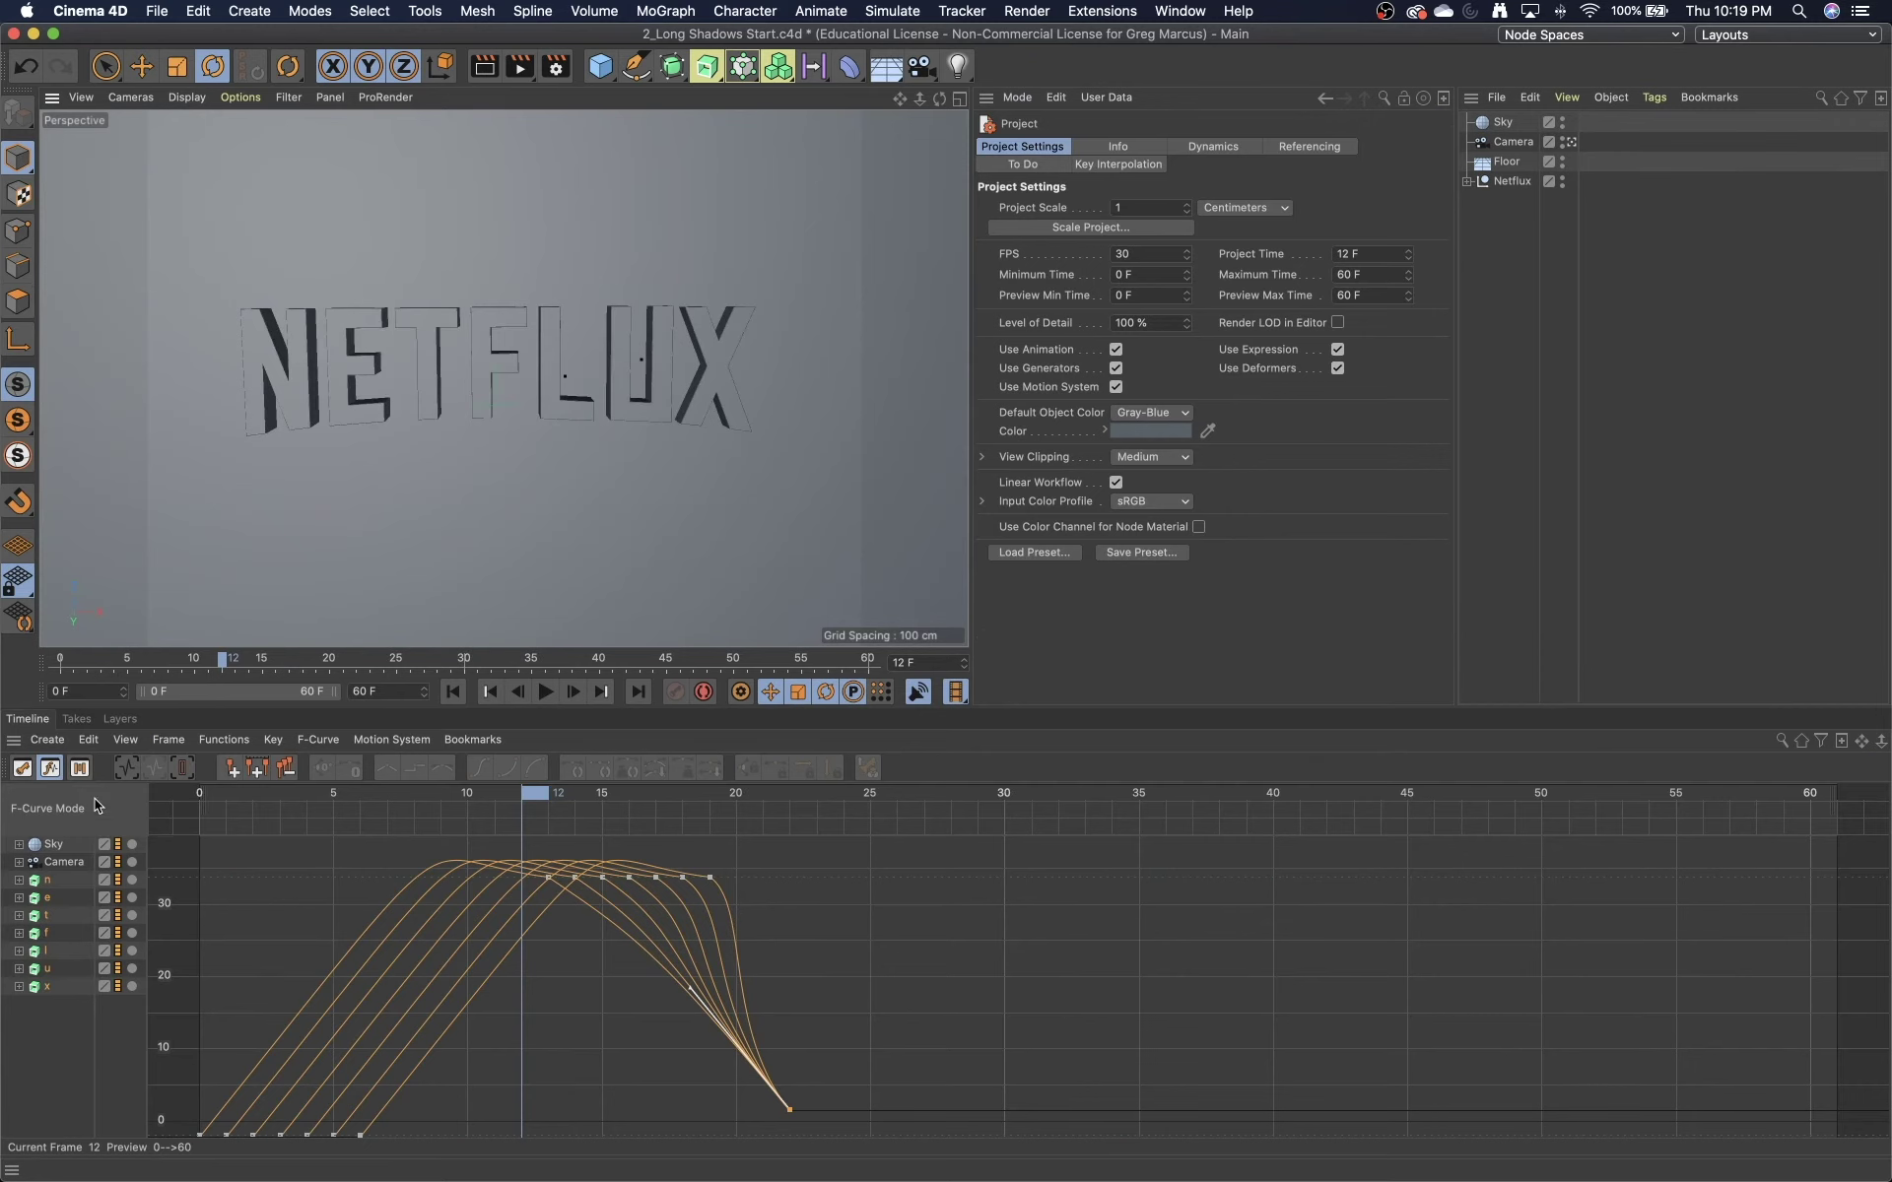
pyautogui.click(22, 768)
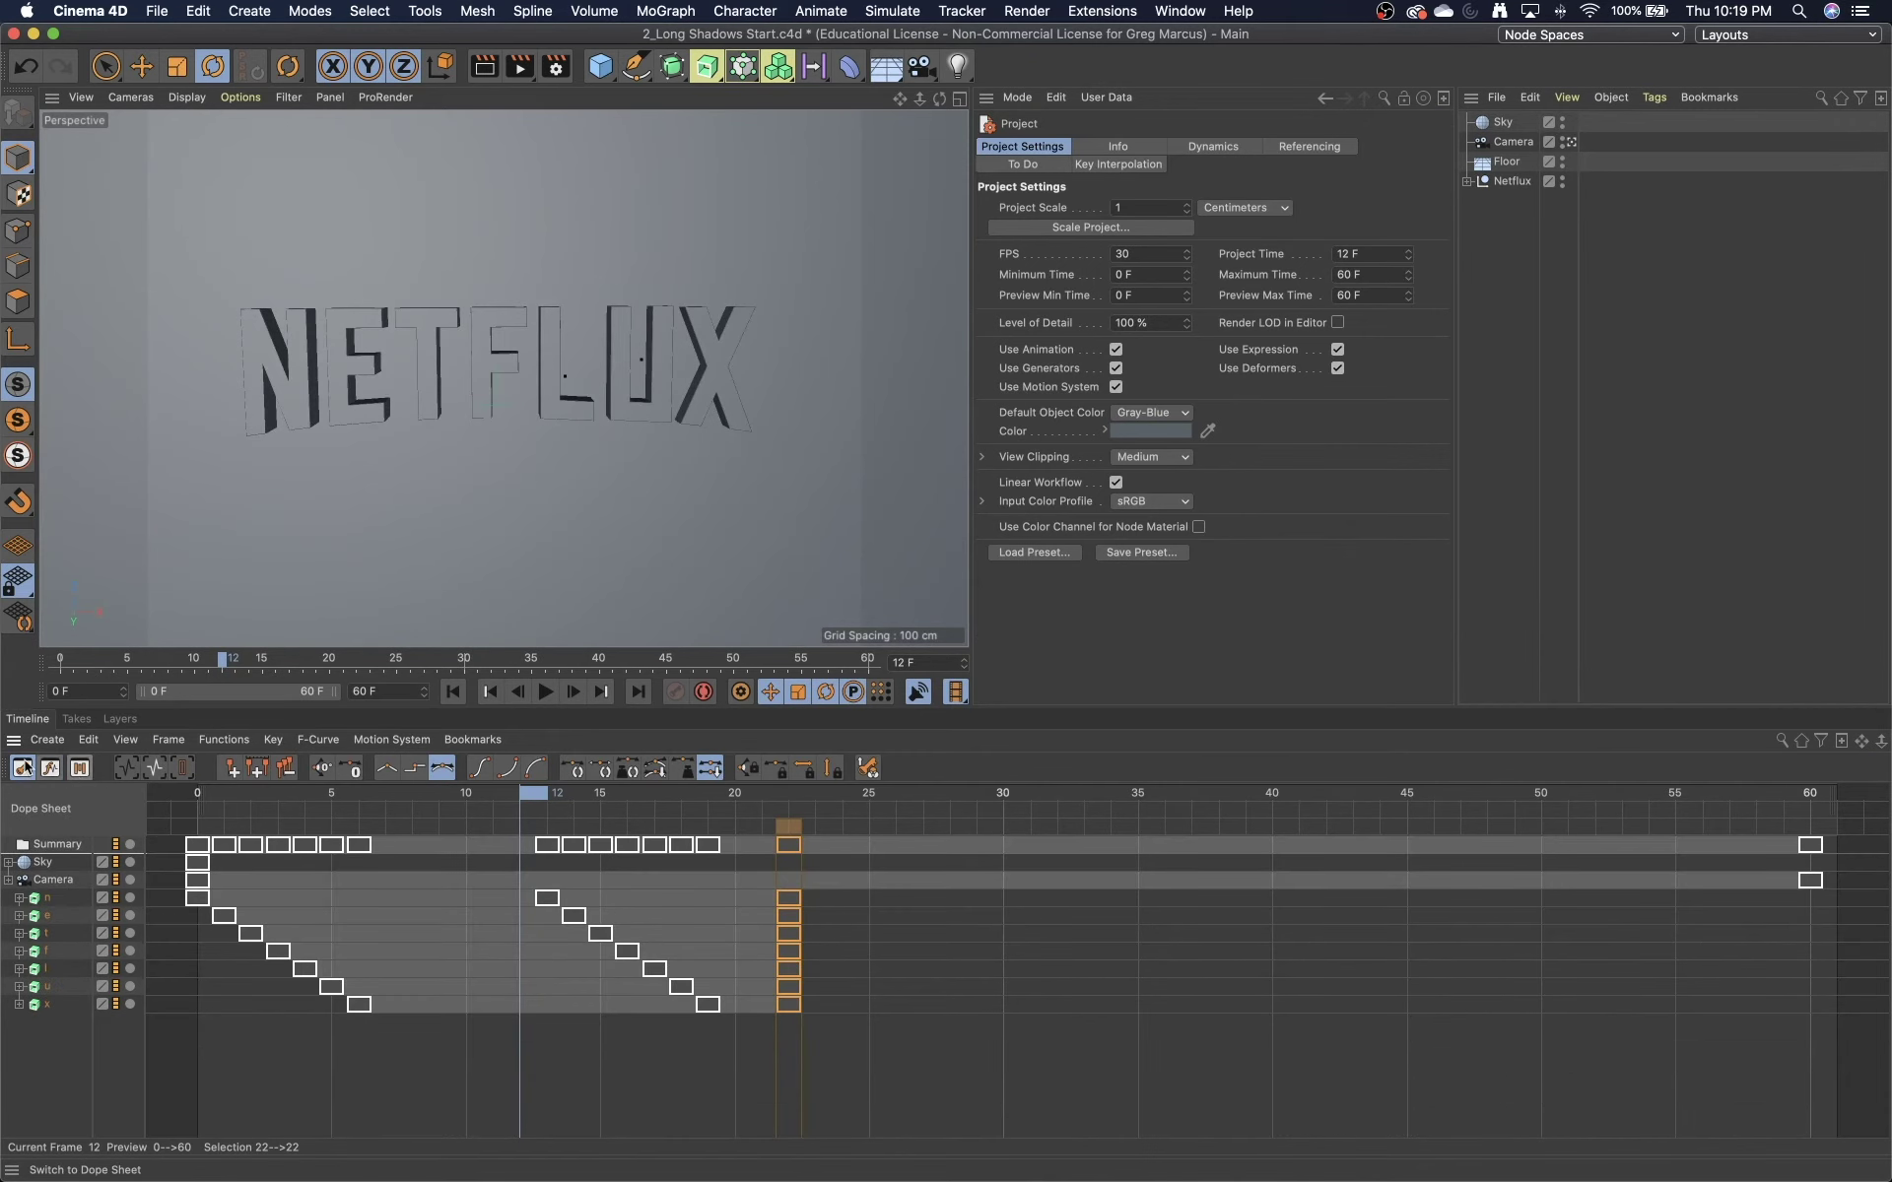
pyautogui.moveTo(207, 873)
pyautogui.moveTo(224, 668); pyautogui.dragTo(461, 713)
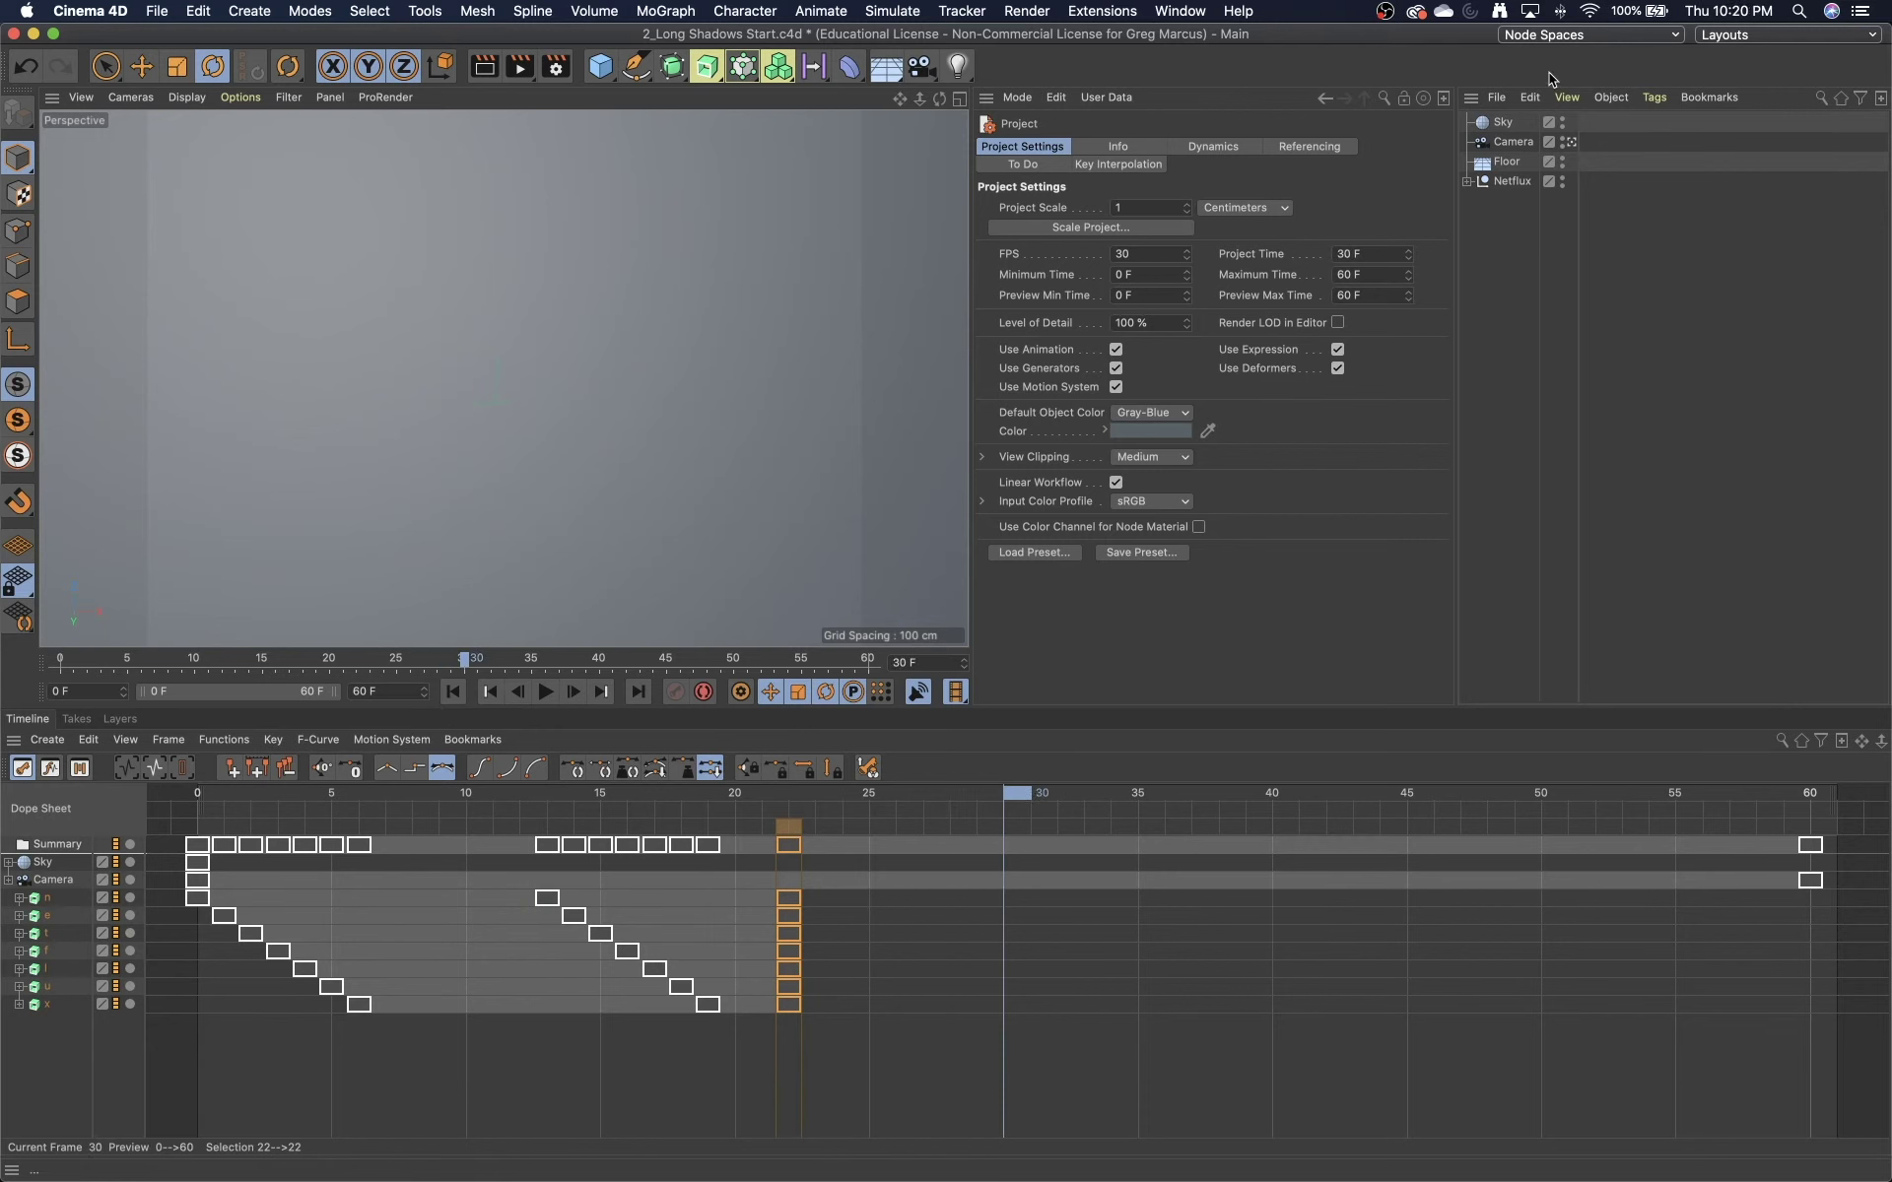
# - Restore the Standard layout and set the current time to frame 16, where the letters are extruded
pyautogui.click(1739, 39)
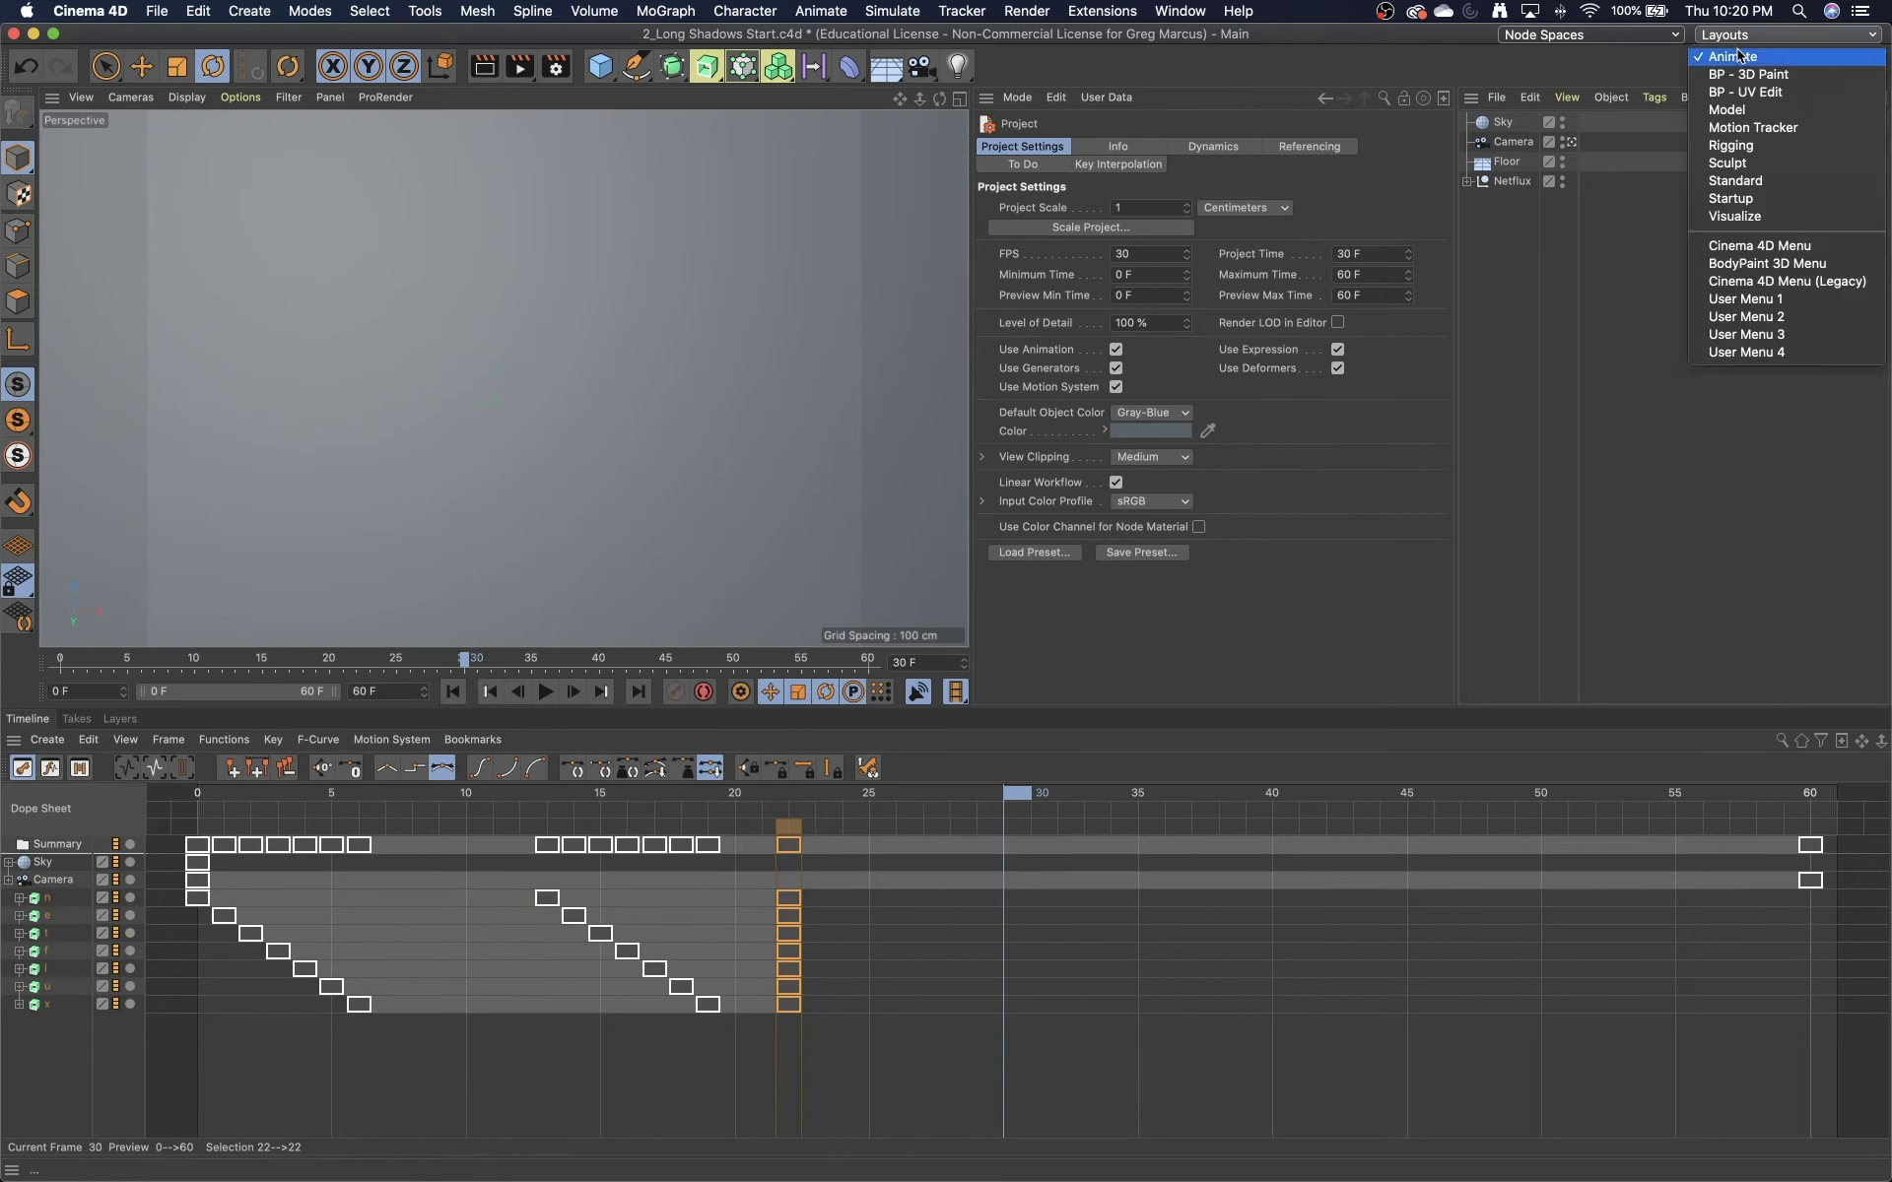
pyautogui.click(1746, 185)
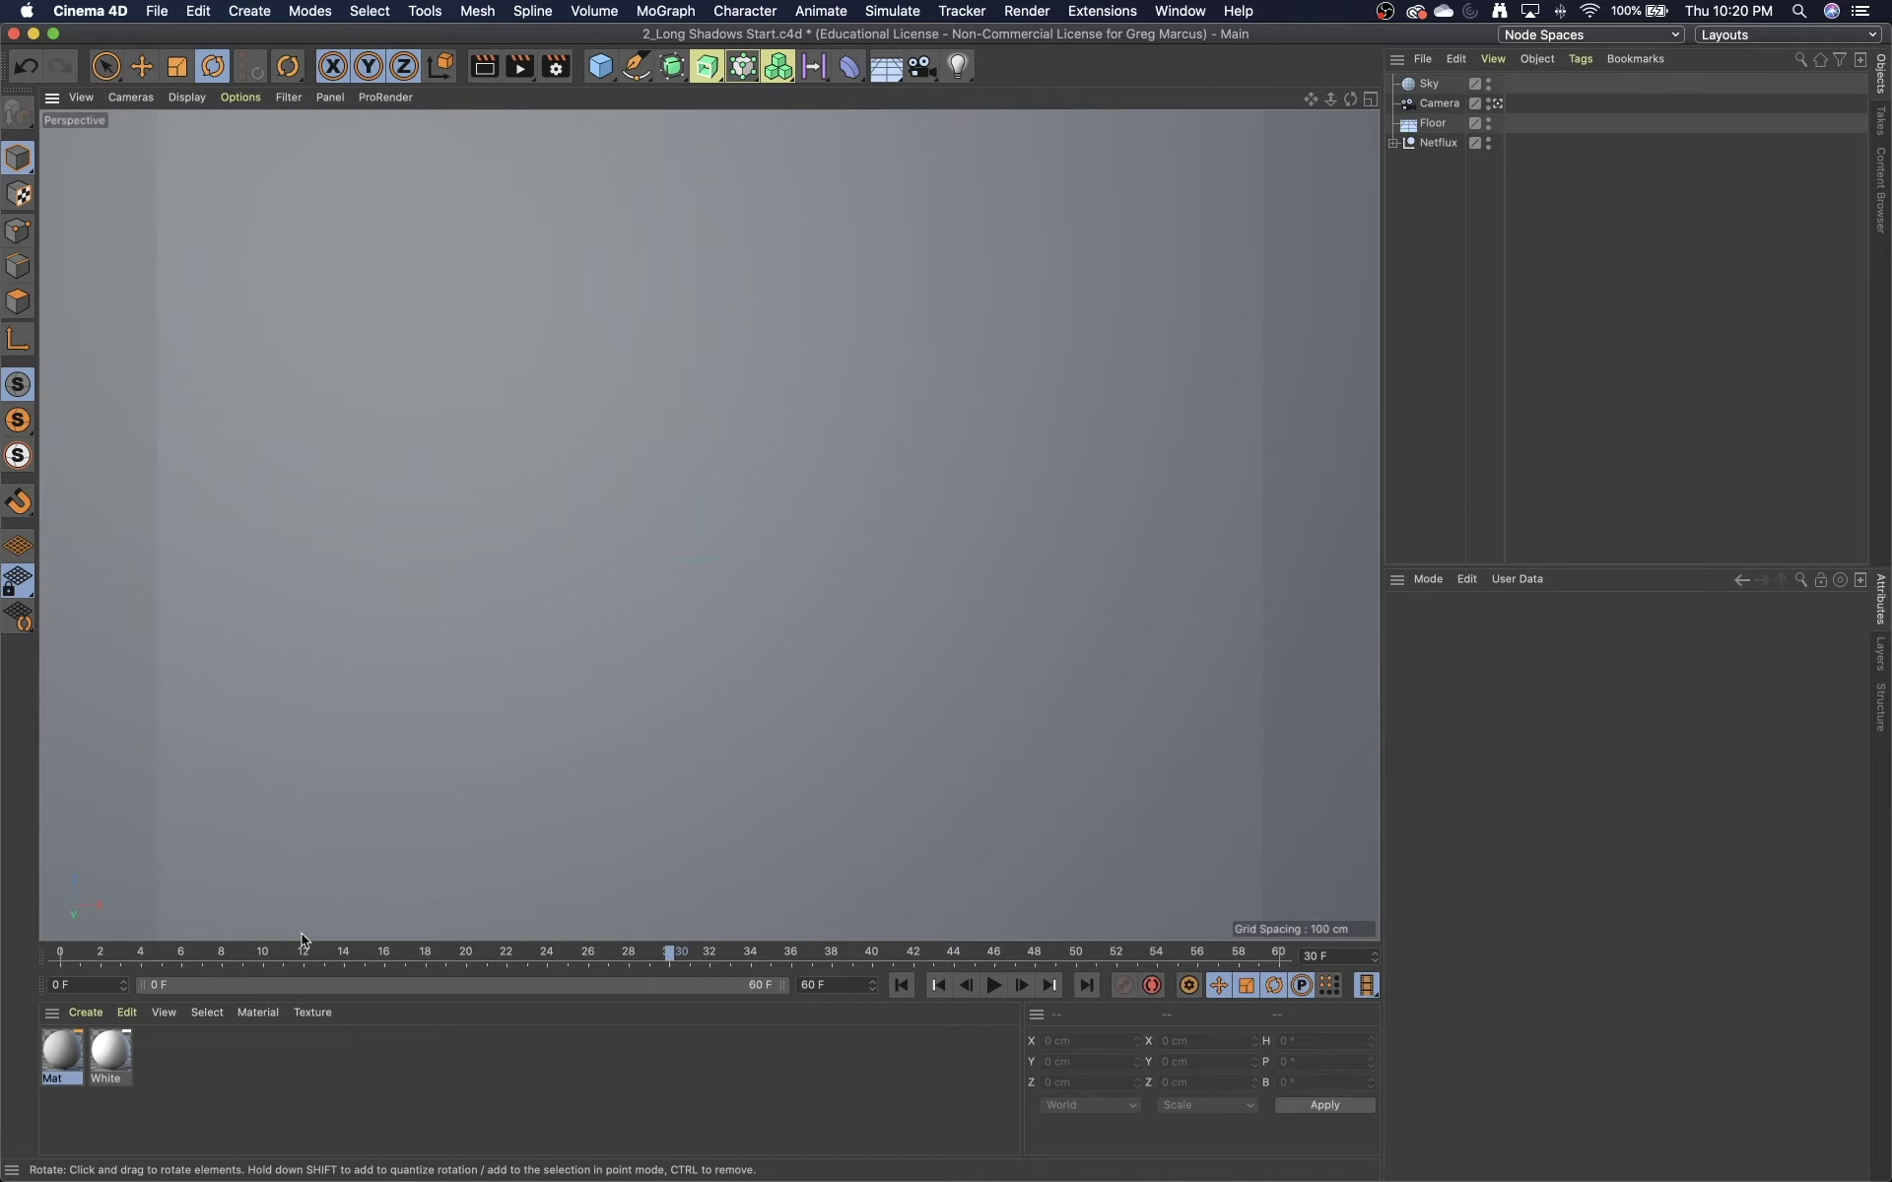
pyautogui.click(609, 954)
pyautogui.moveTo(611, 960); pyautogui.dragTo(498, 952)
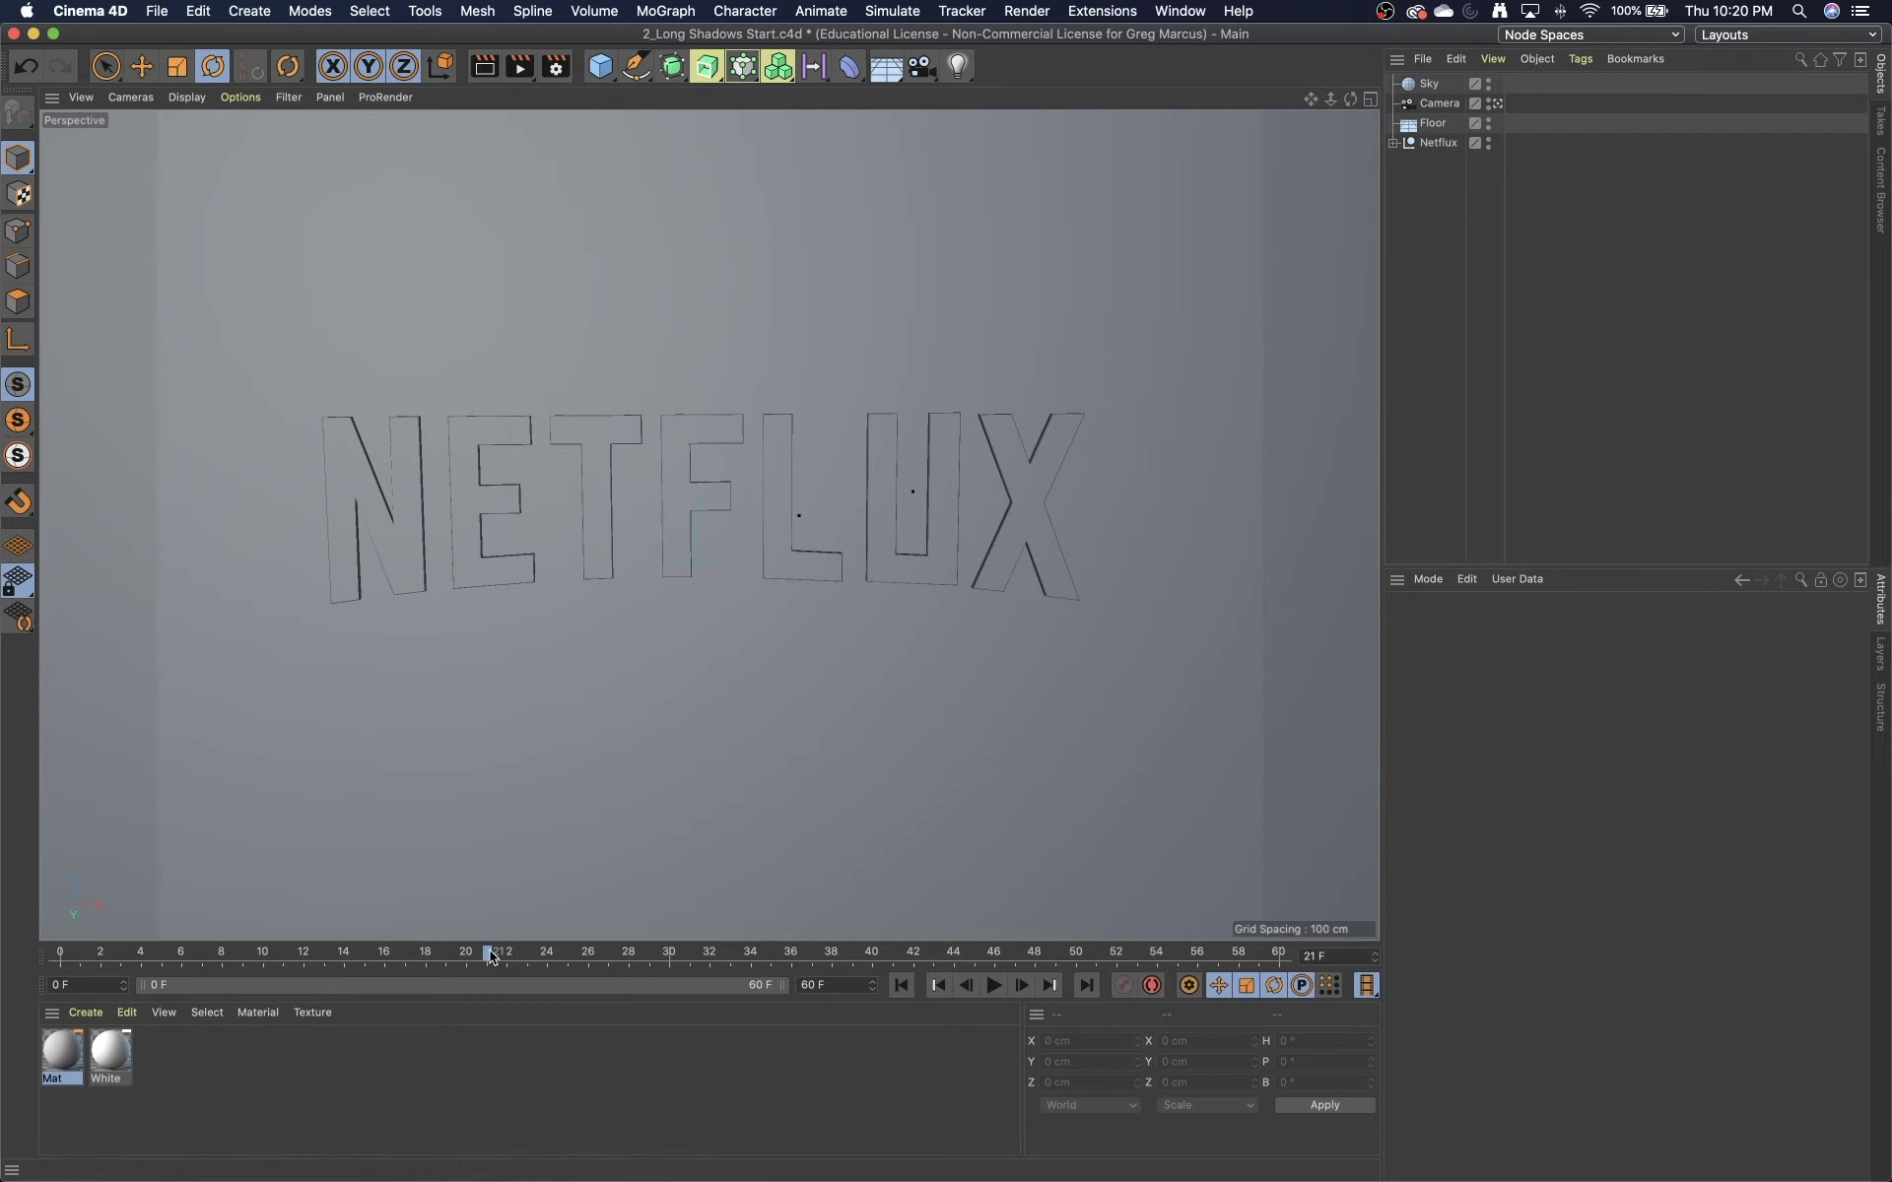
pyautogui.moveTo(480, 956); pyautogui.dragTo(430, 956)
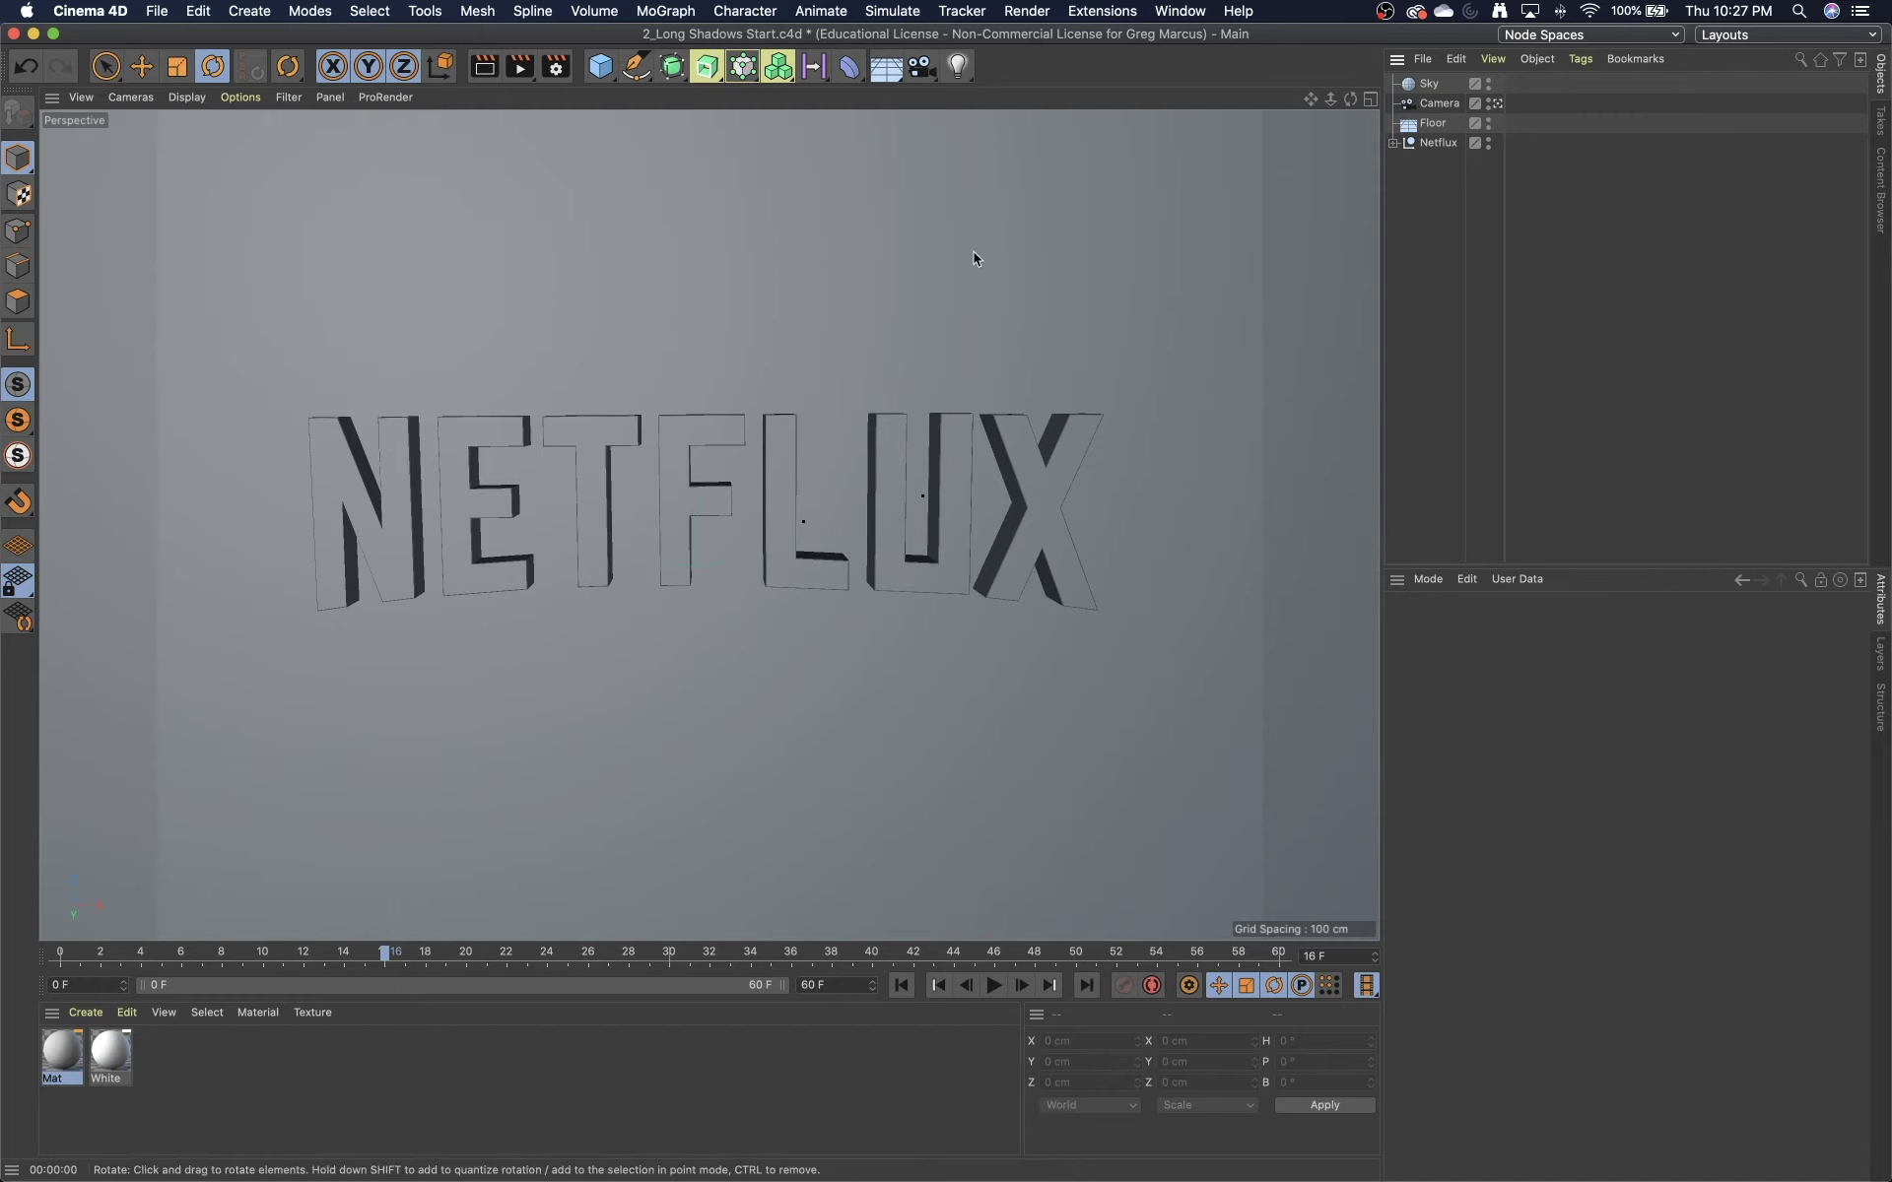
# - Add an infinite light, tilt it slightly, and leave the scene camera to view its direction from the side
pyautogui.click(956, 66)
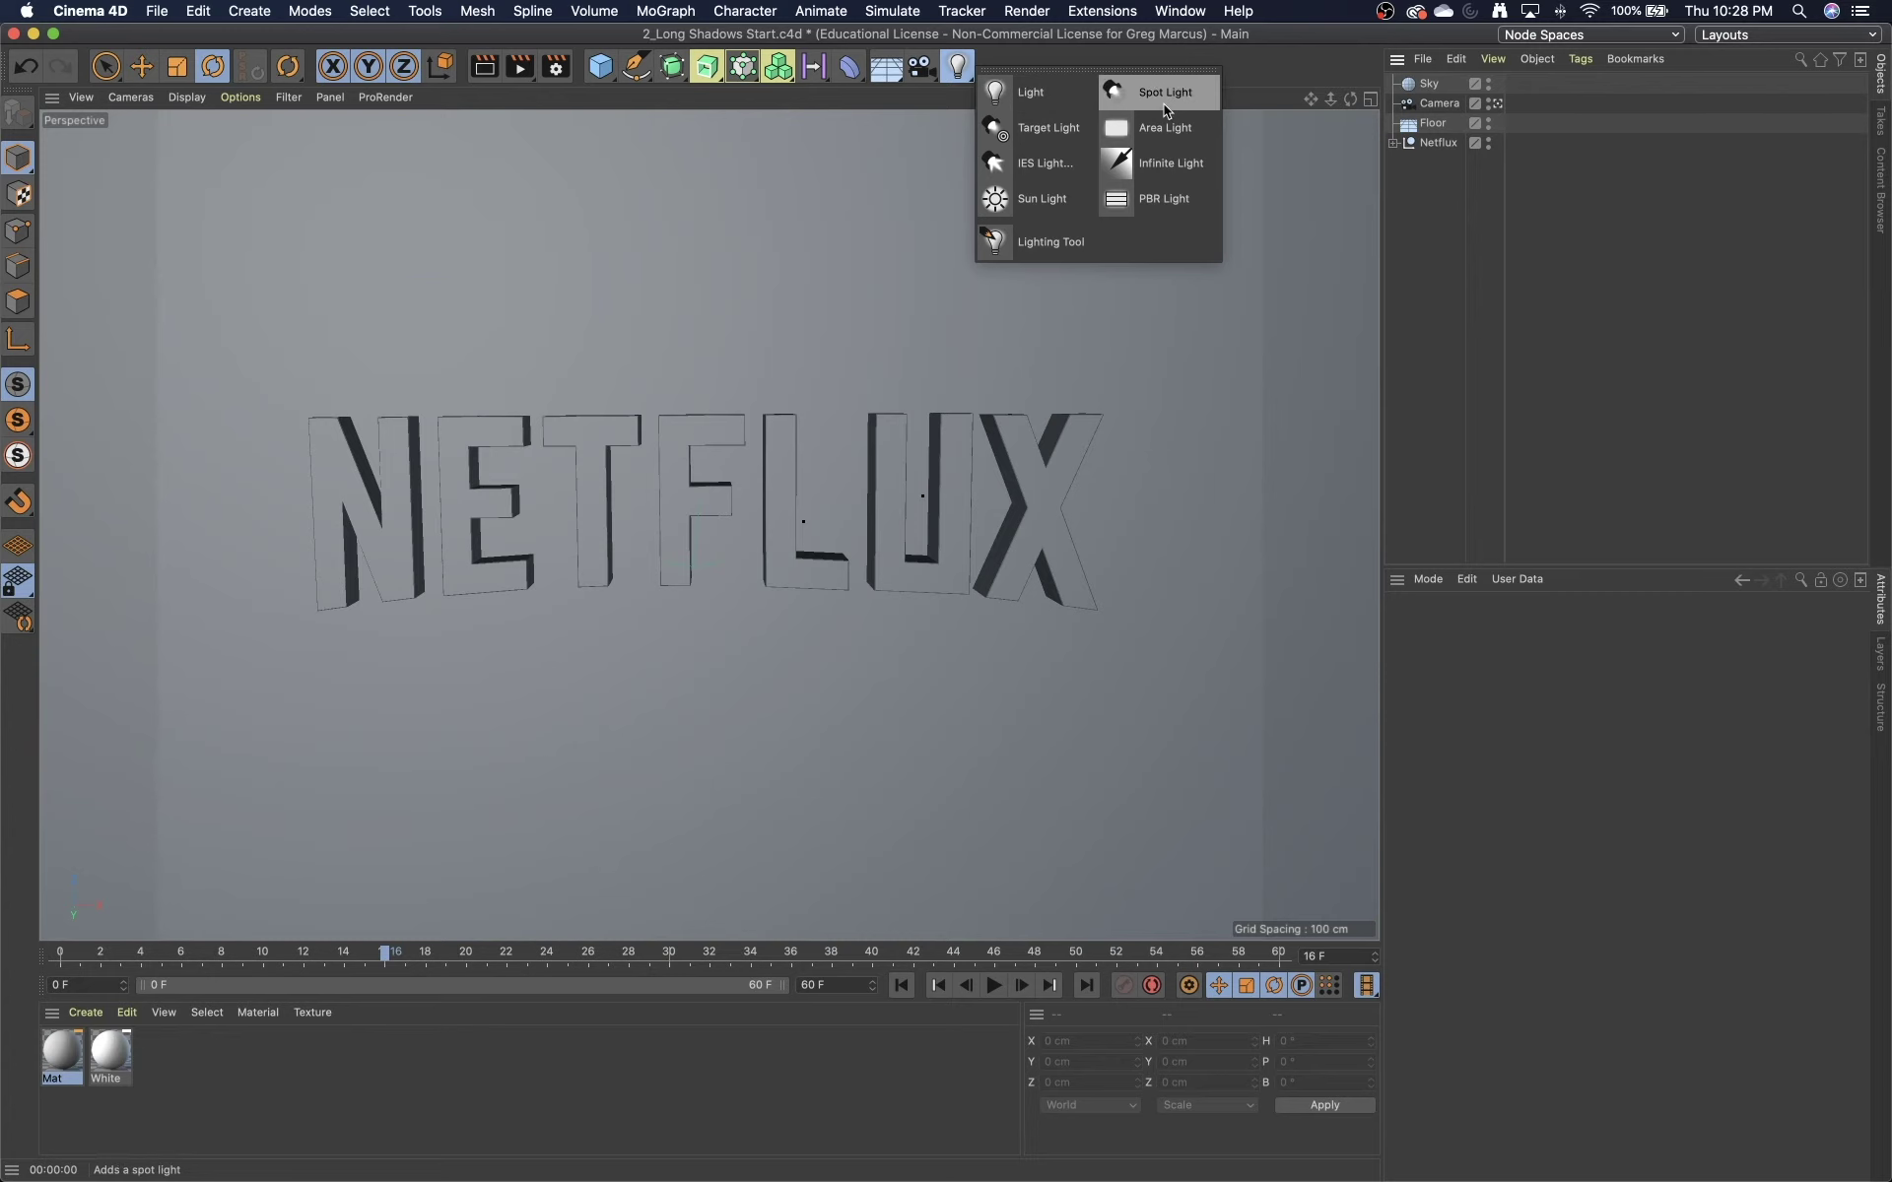
pyautogui.click(1151, 164)
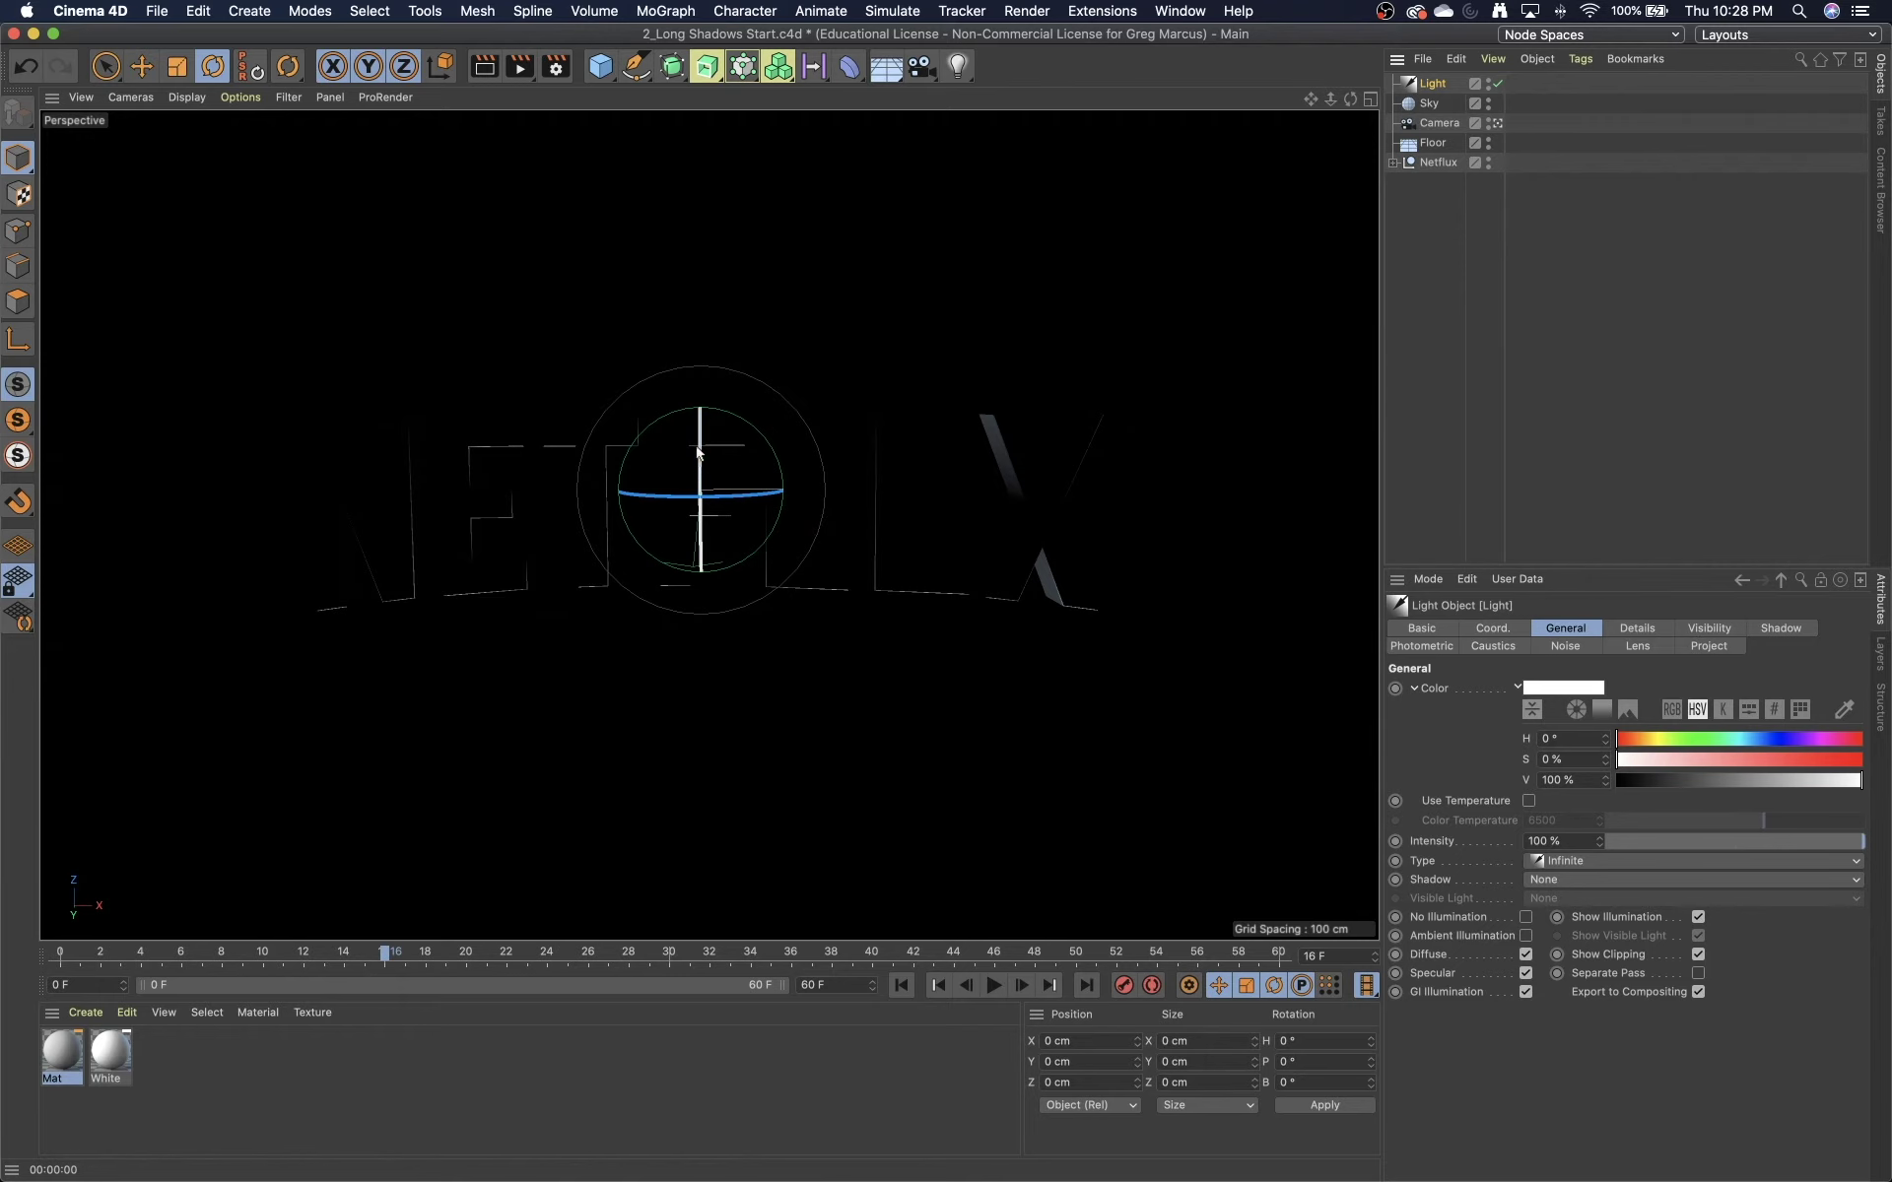
pyautogui.moveTo(700, 446); pyautogui.dragTo(705, 475)
pyautogui.moveTo(704, 511); pyautogui.dragTo(697, 418)
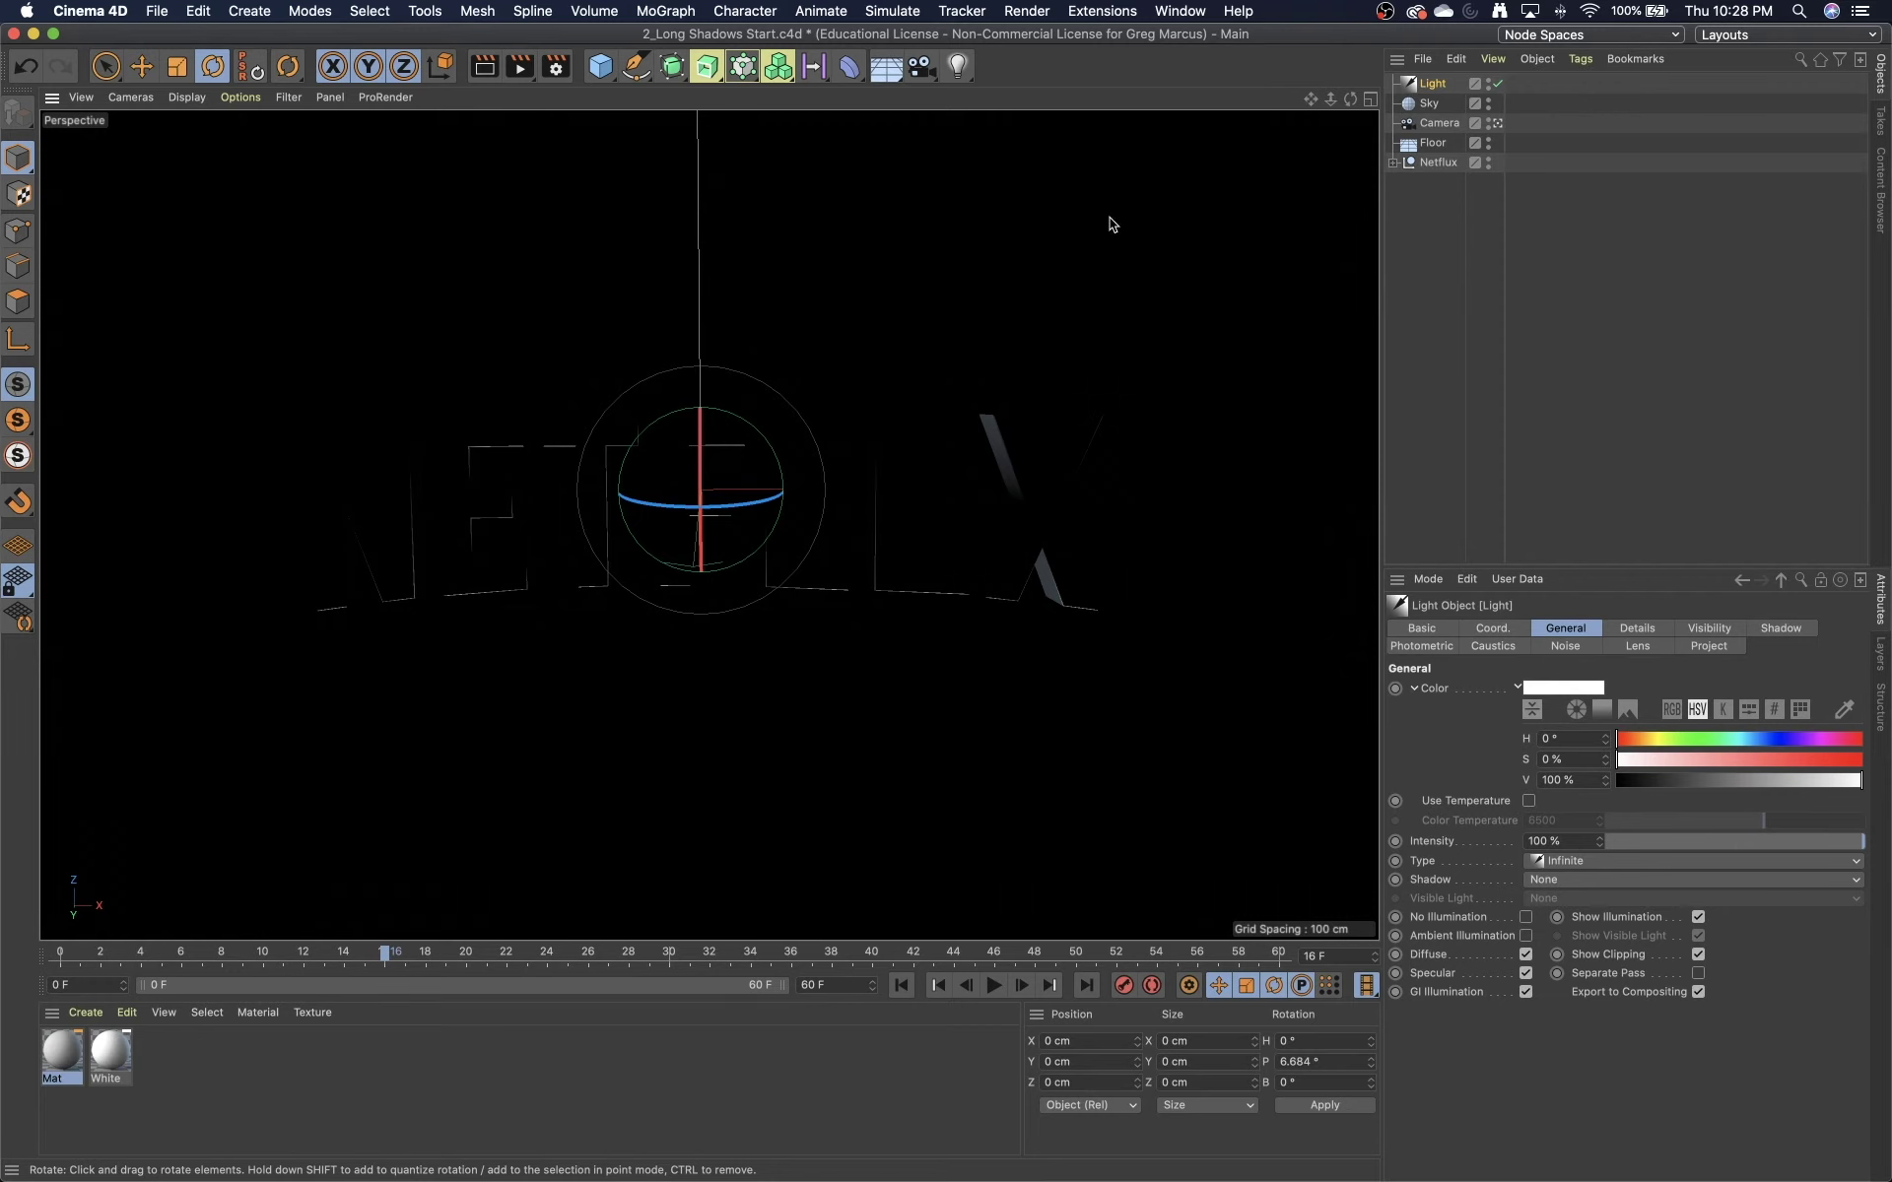
pyautogui.click(1495, 123)
pyautogui.keyDown('alt'); pyautogui.moveTo(743, 538); pyautogui.dragTo(859, 620); pyautogui.keyUp('alt')
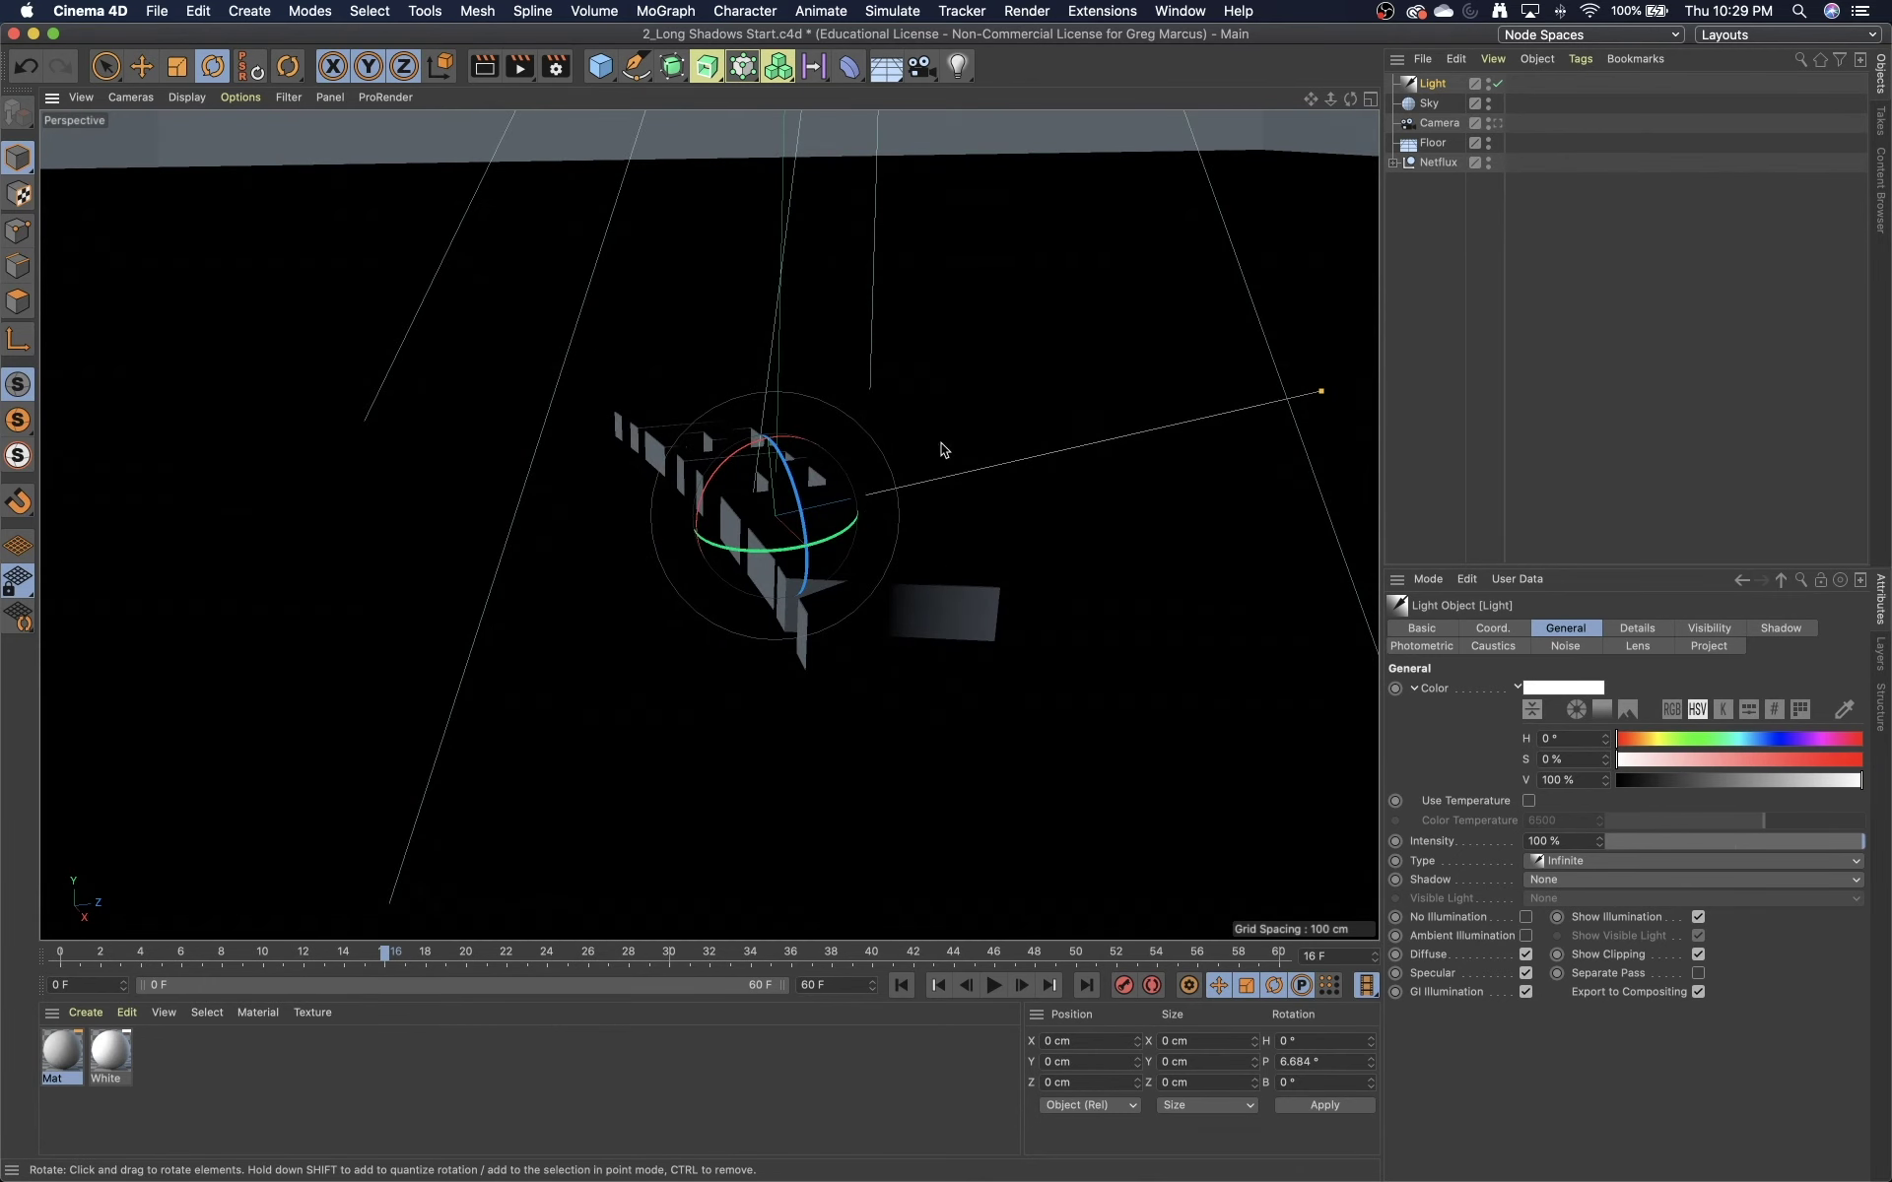
pyautogui.moveTo(860, 268); pyautogui.dragTo(866, 289)
# - Move a temporary test sphere around the lettering to check how the infinite light hits it, and delete the sphere
pyautogui.moveTo(600, 66); pyautogui.dragTo(975, 127)
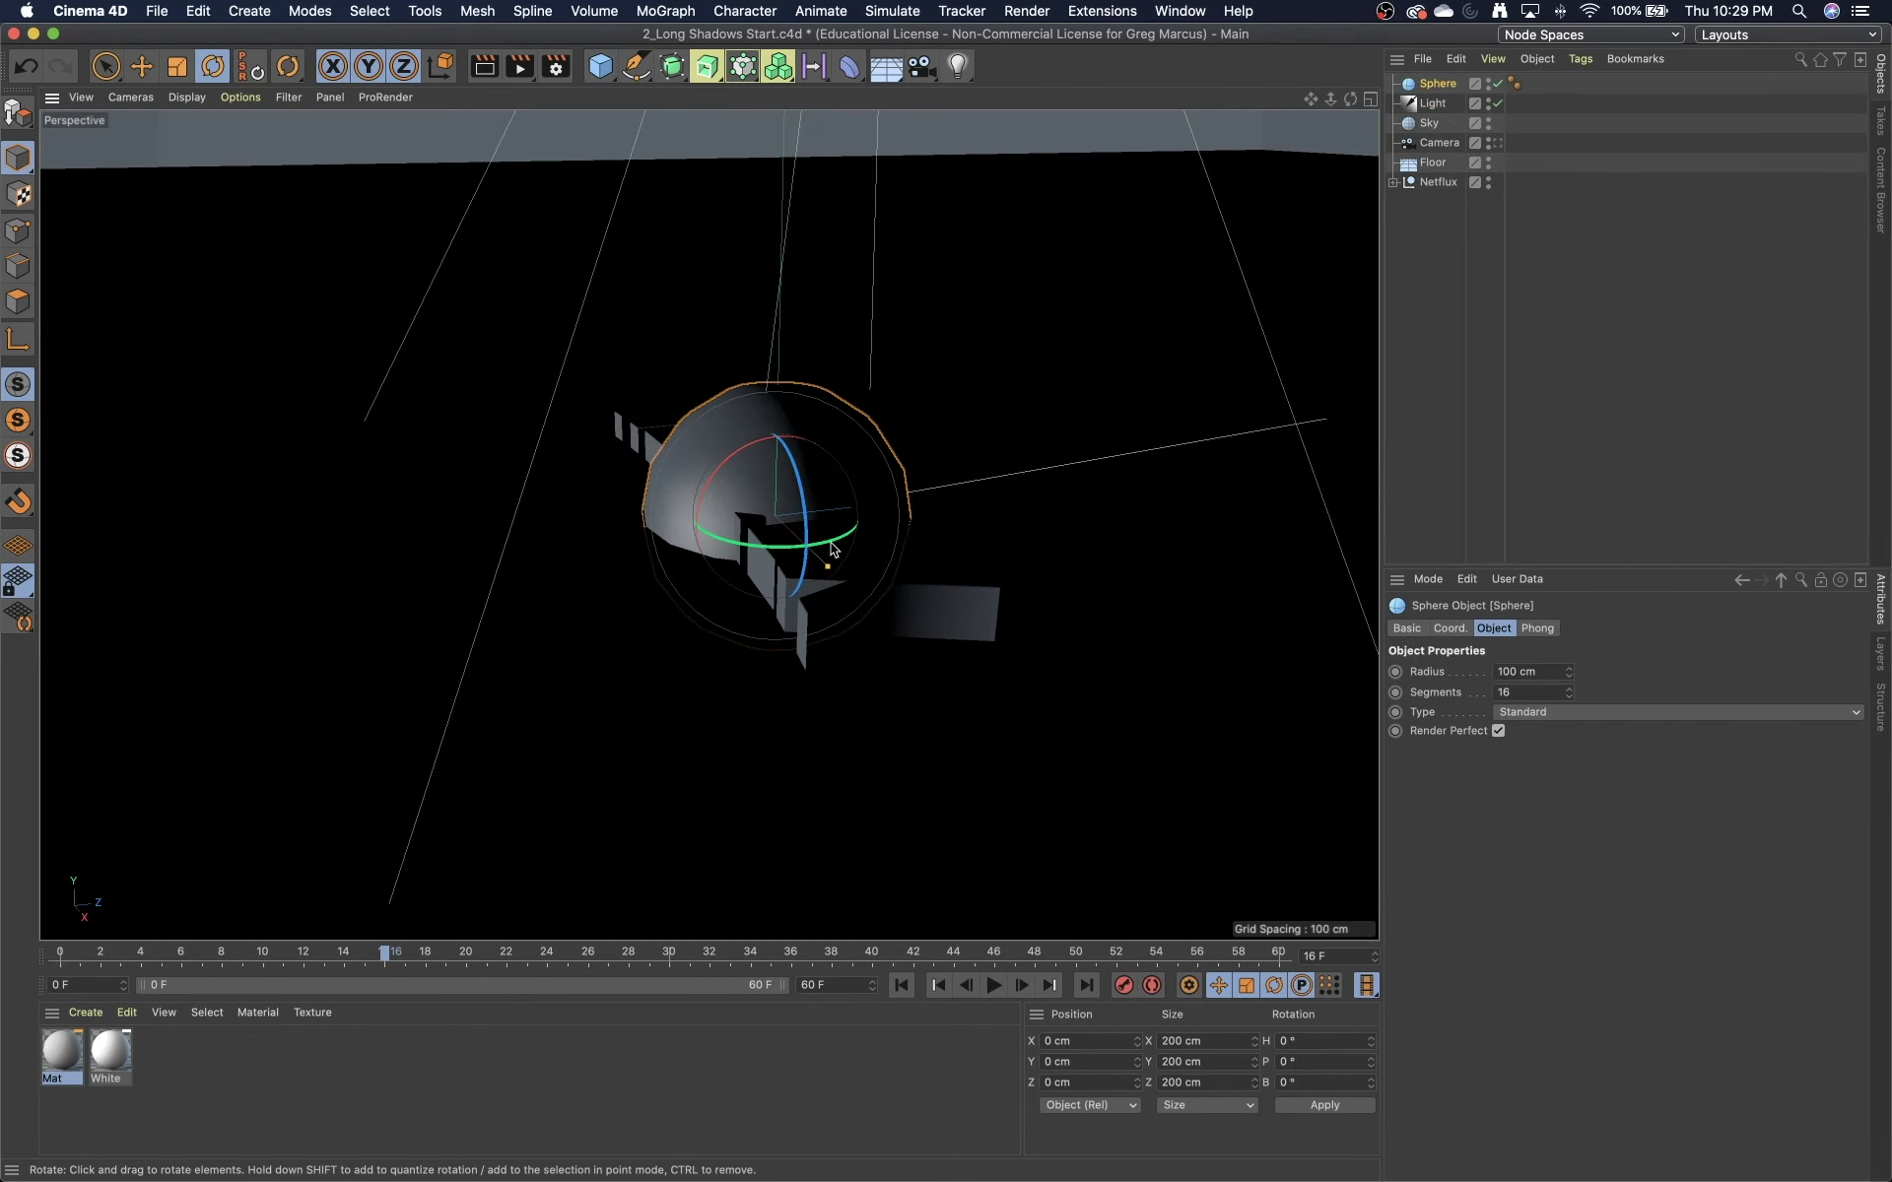
pyautogui.click(142, 66)
pyautogui.moveTo(895, 502); pyautogui.dragTo(428, 577)
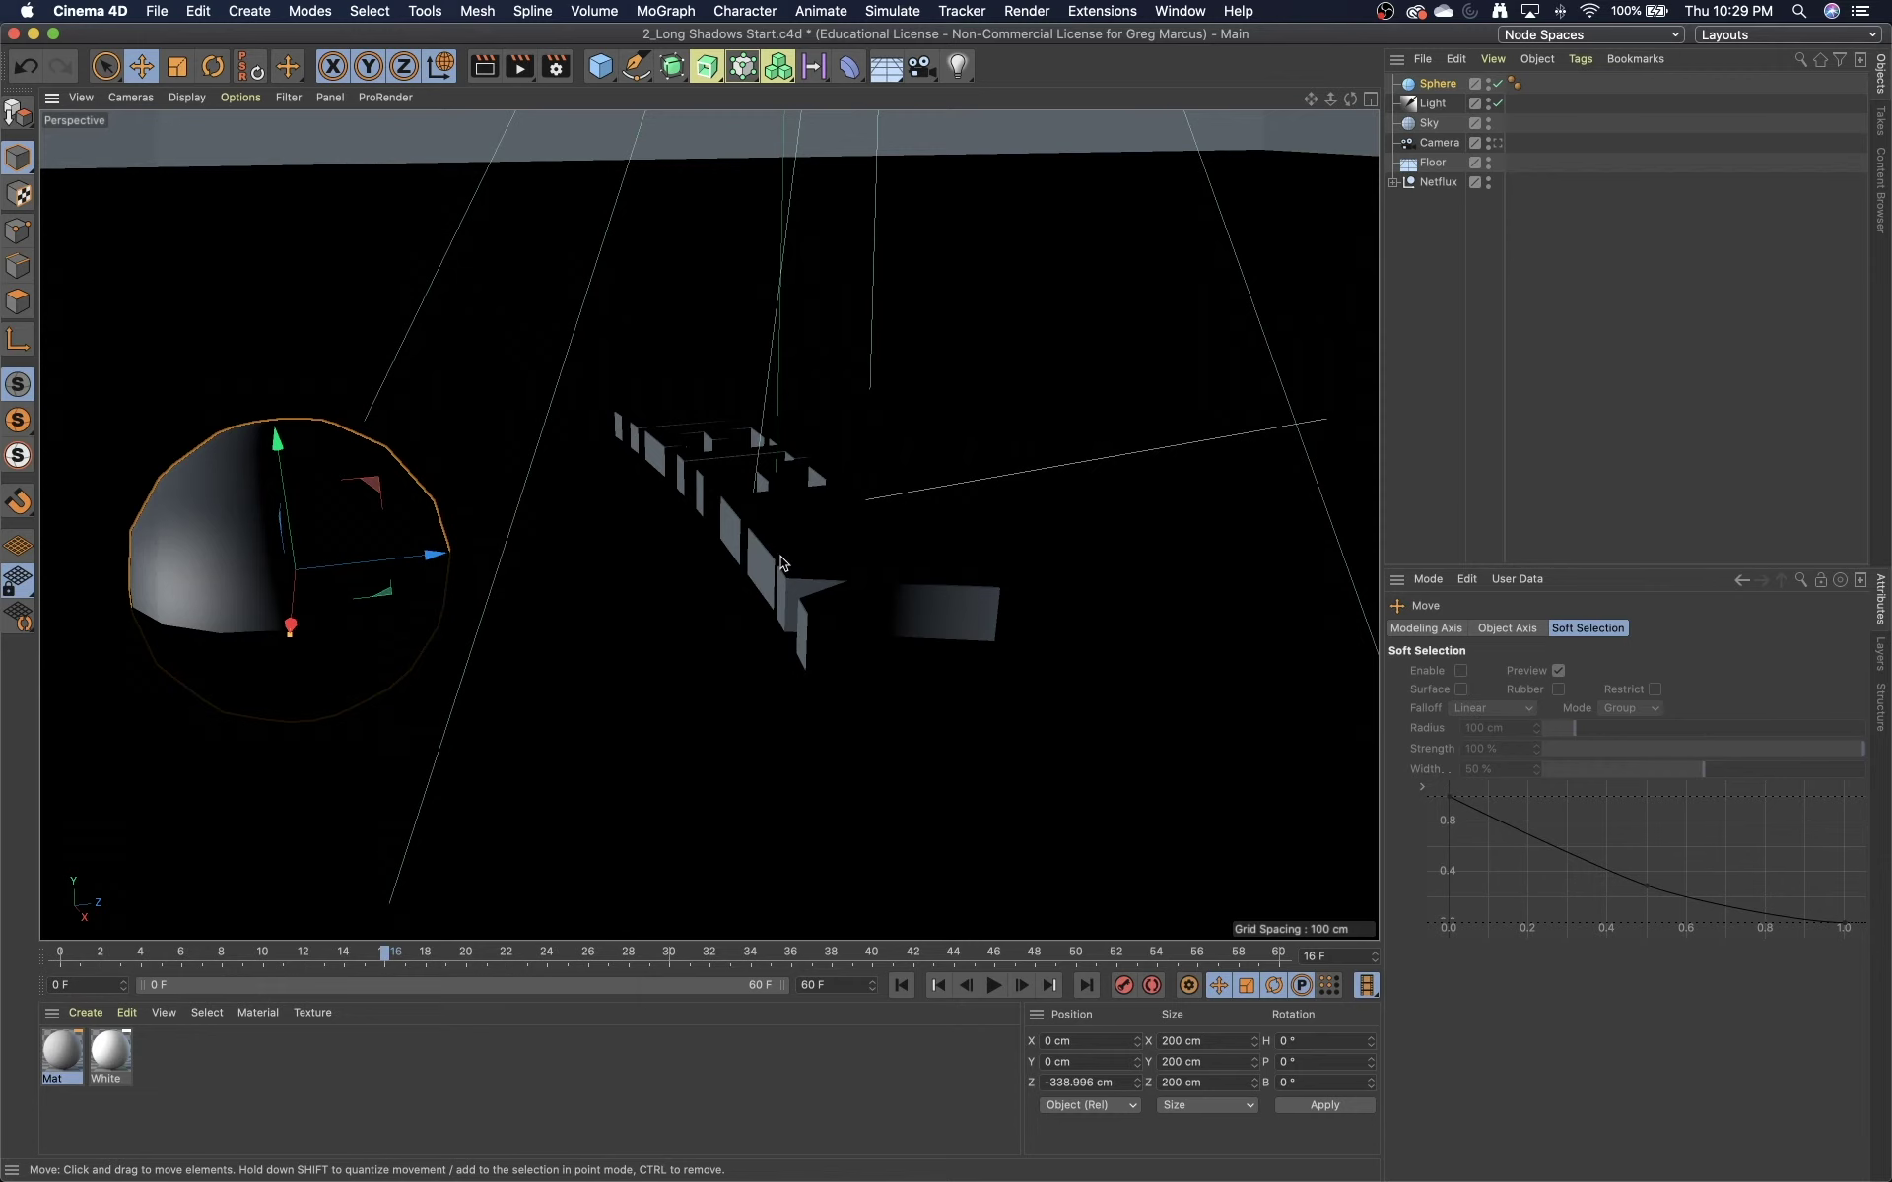
pyautogui.moveTo(292, 625); pyautogui.dragTo(355, 209)
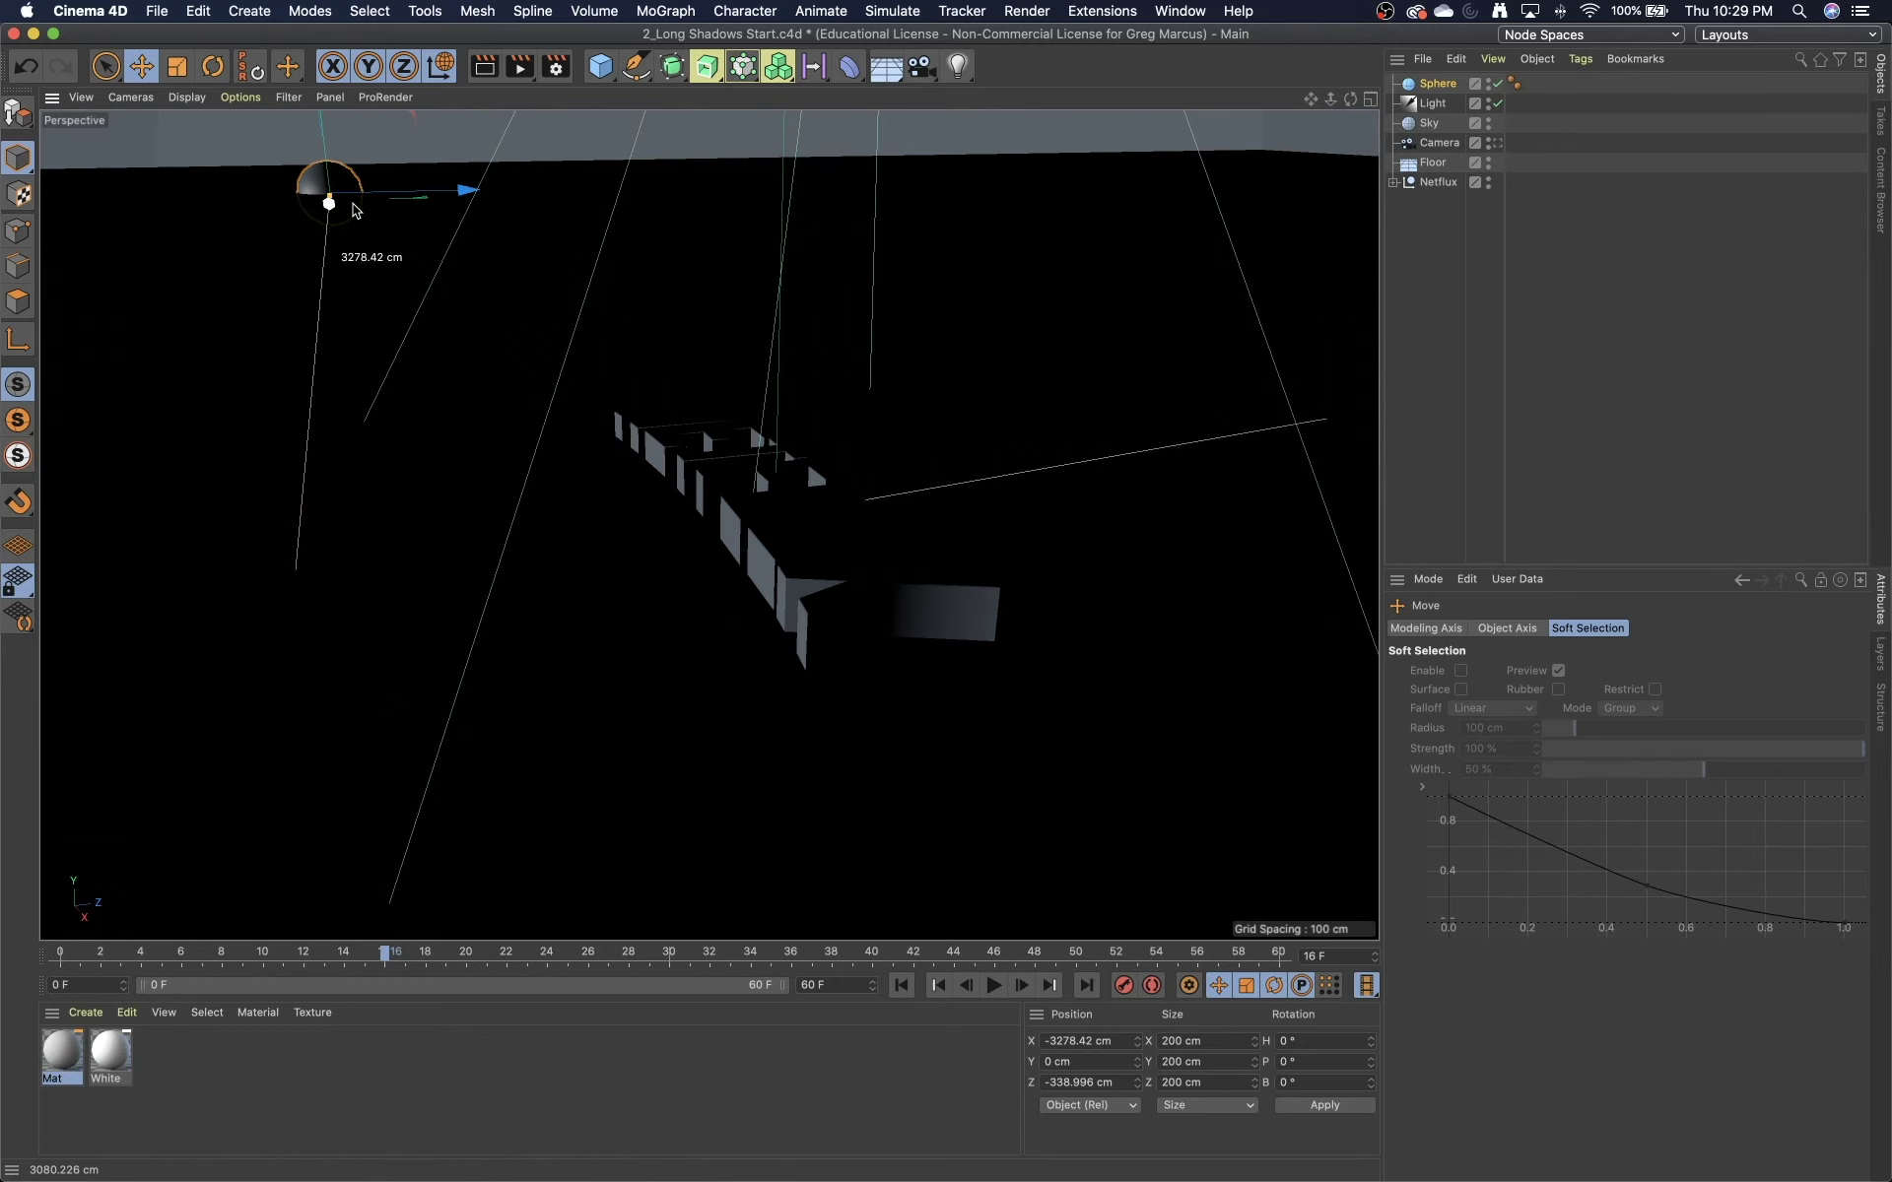
pyautogui.moveTo(355, 209); pyautogui.dragTo(452, 612)
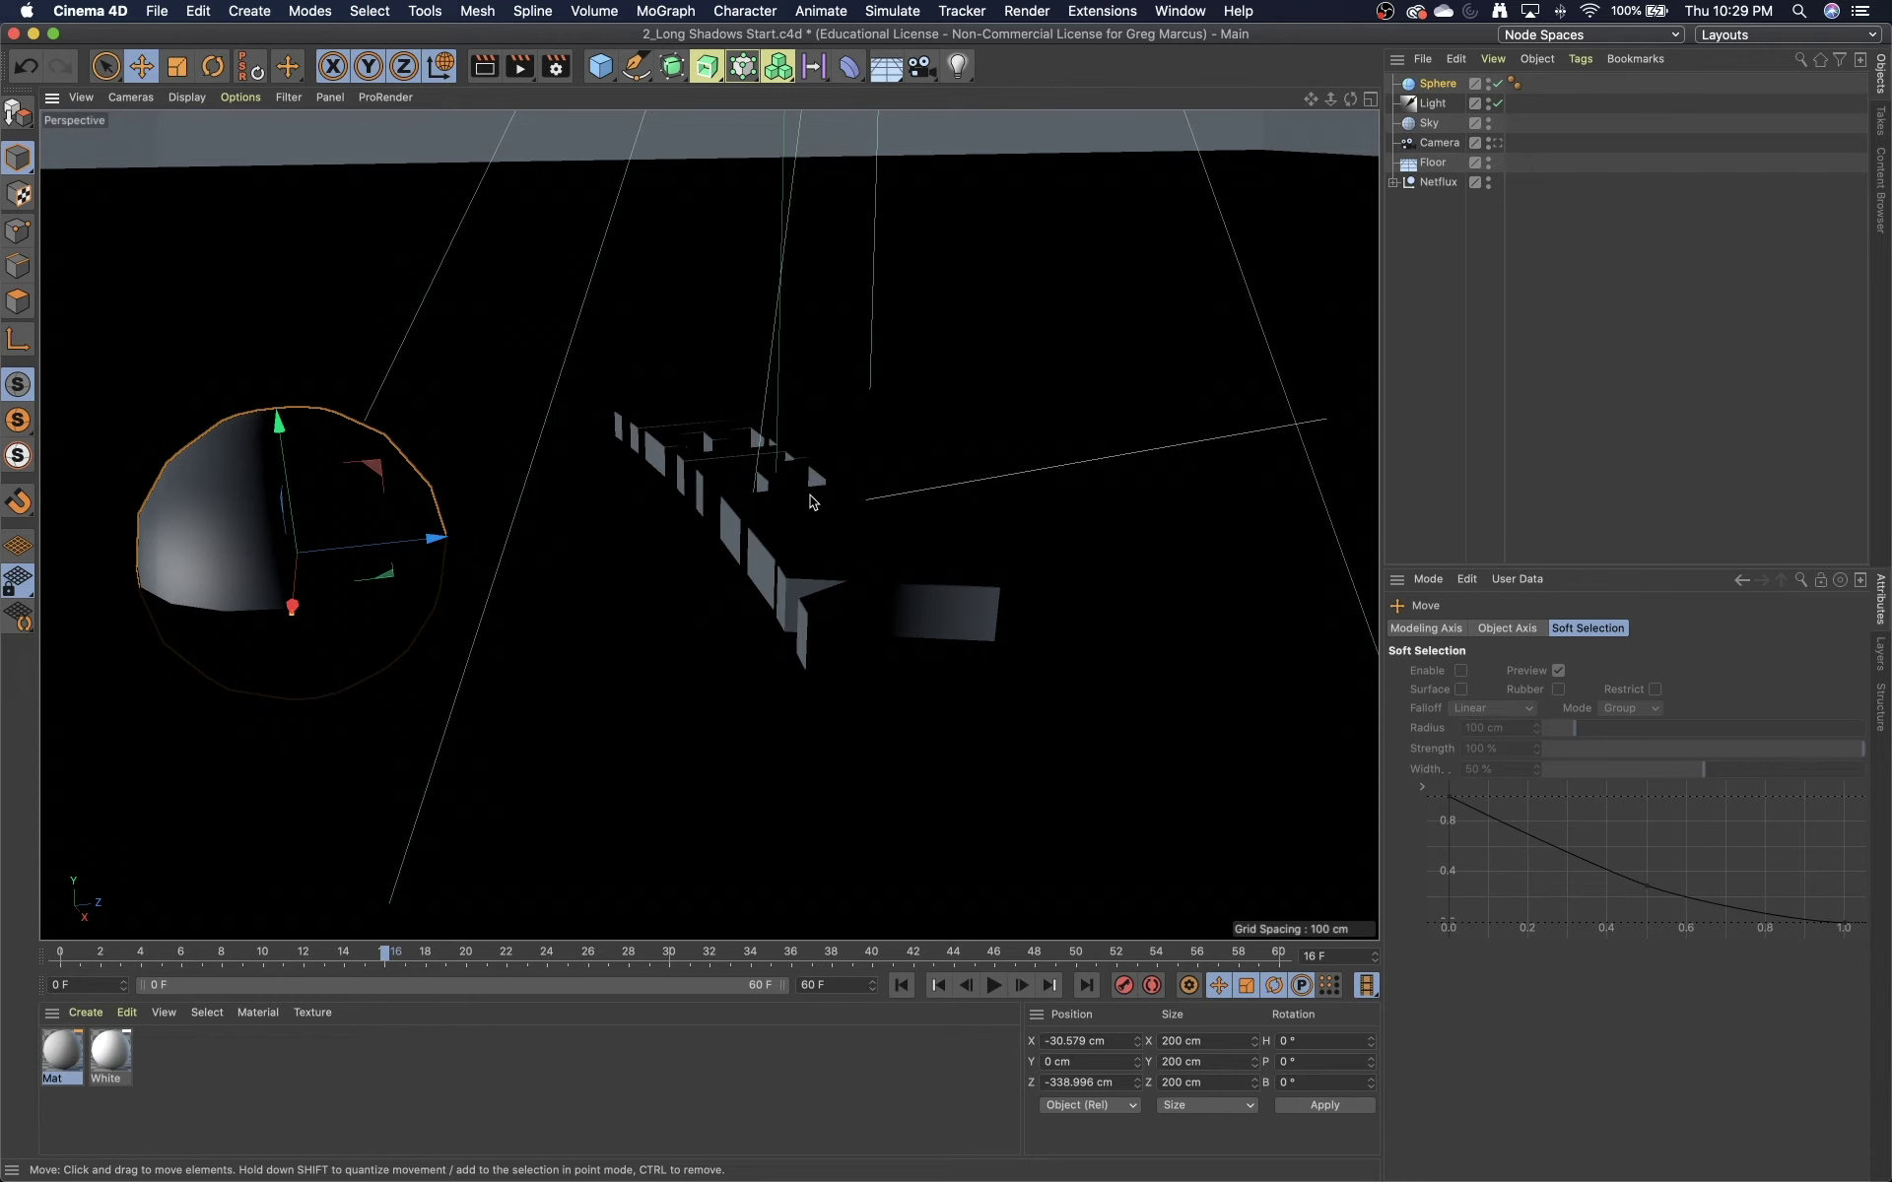
pyautogui.click(1433, 83)
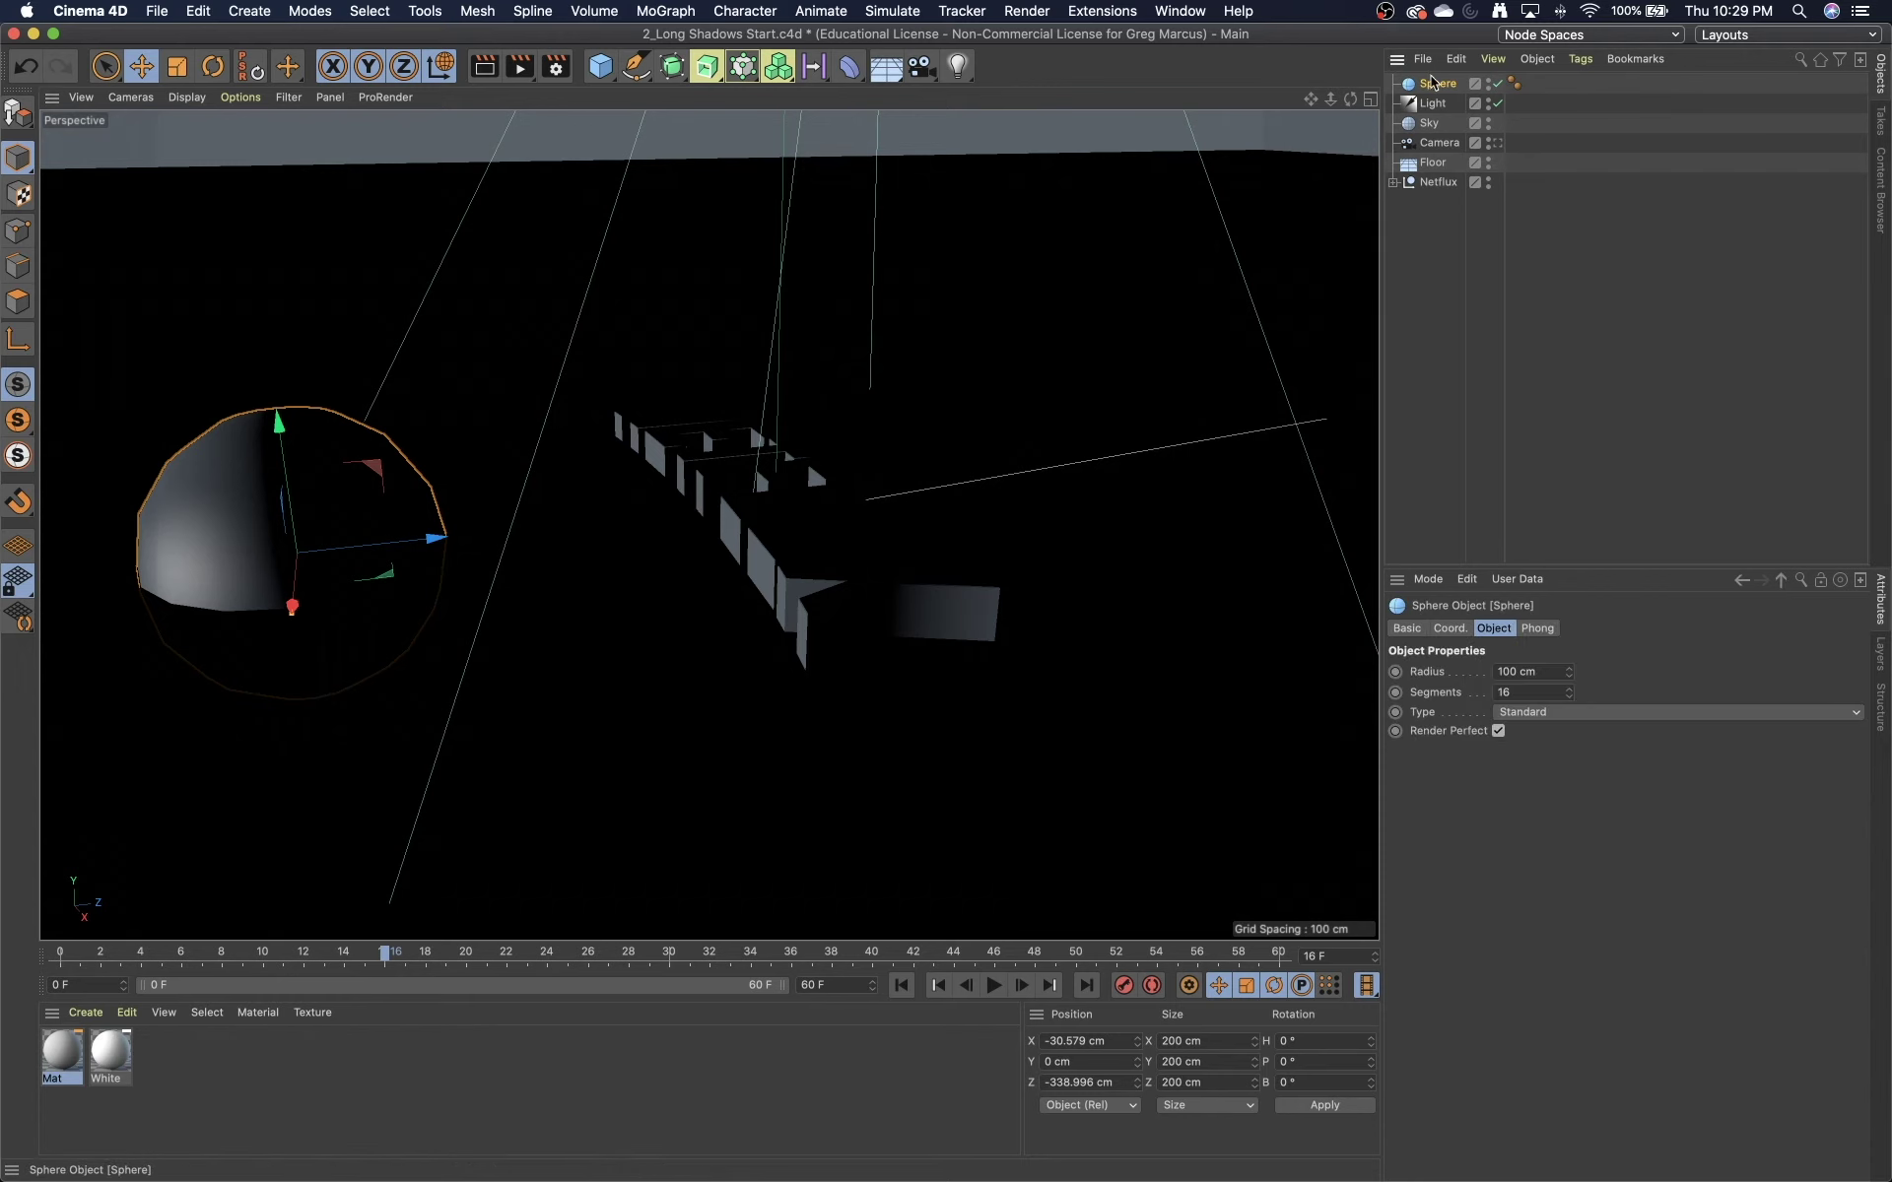
pyautogui.press('Delete')
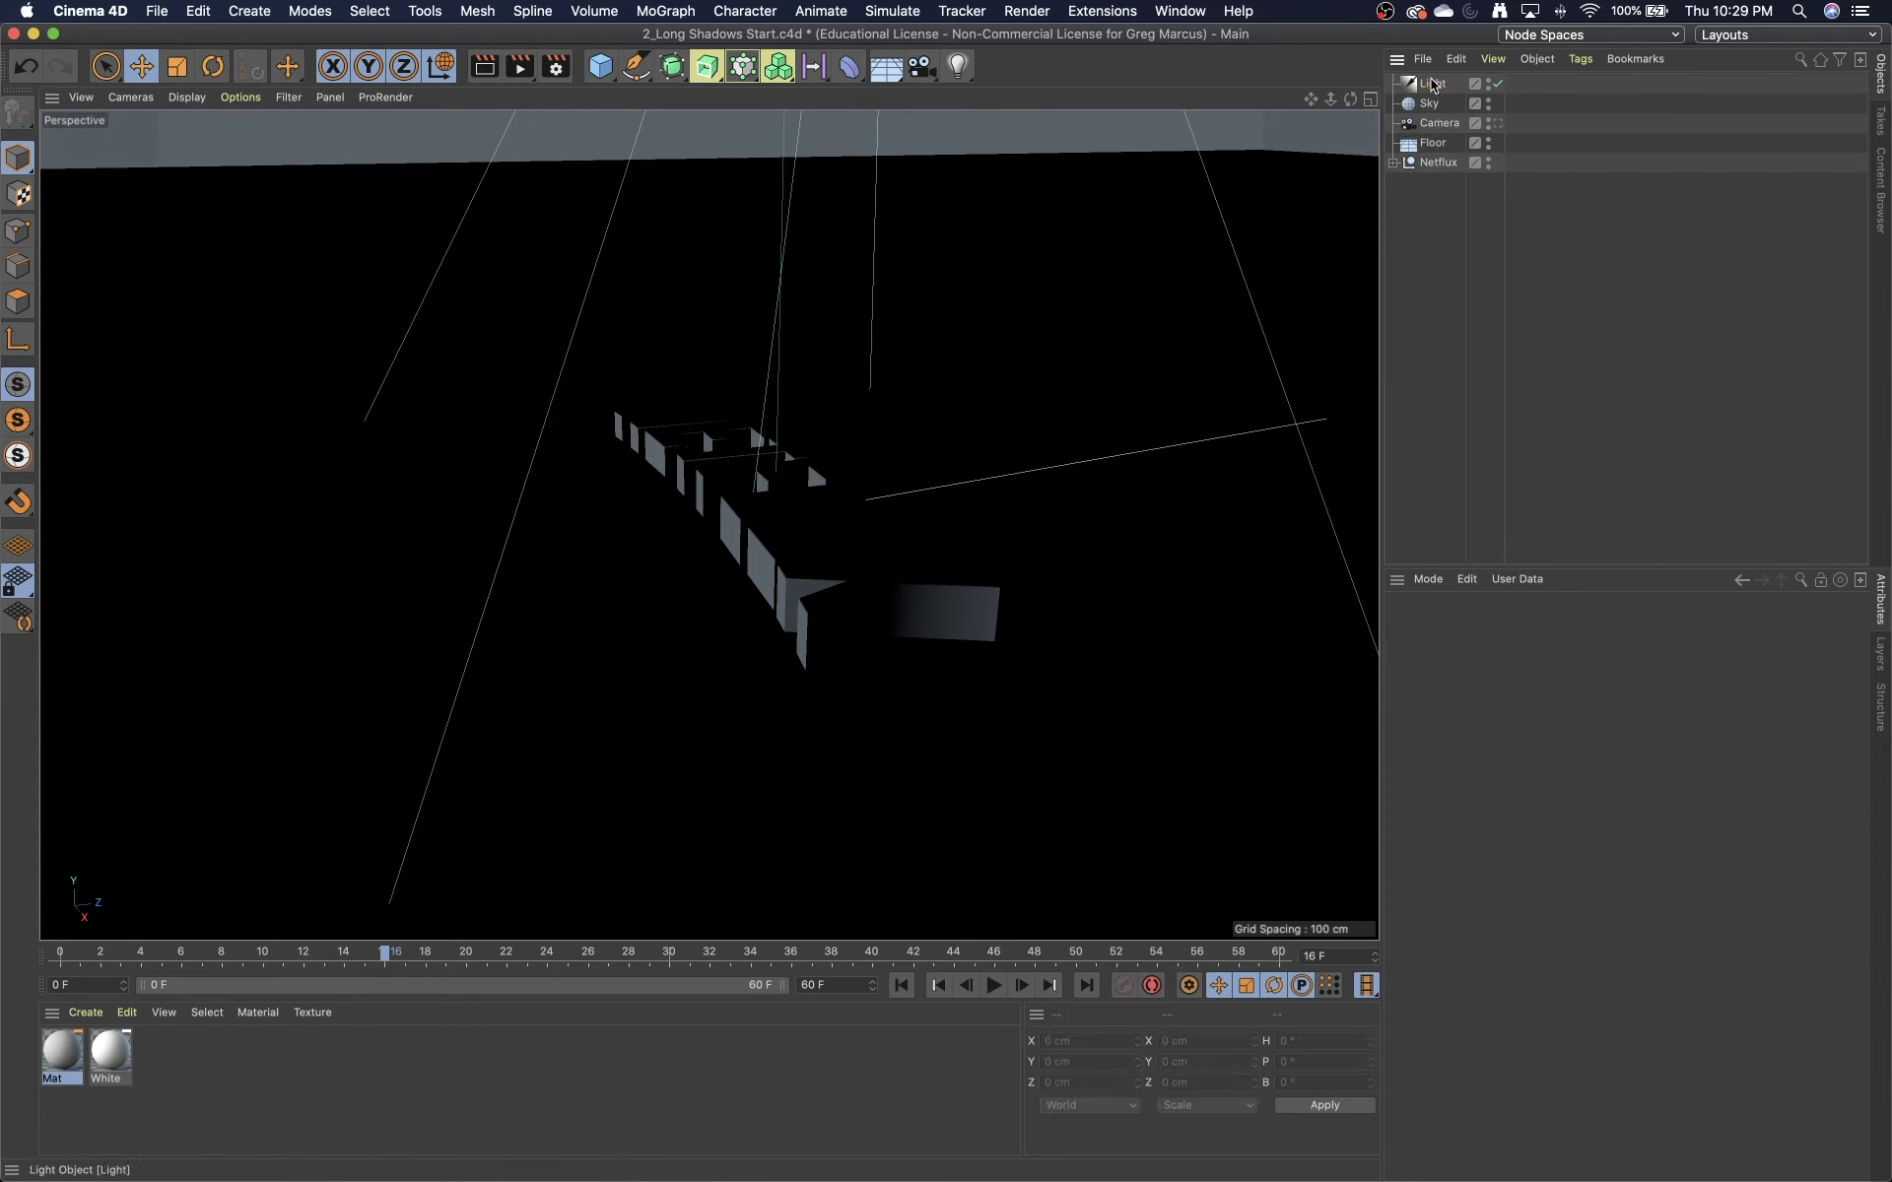
# - Return to the scene camera and rotate the infinite light to about H -153°, P -9° and B 178°
pyautogui.click(1495, 125)
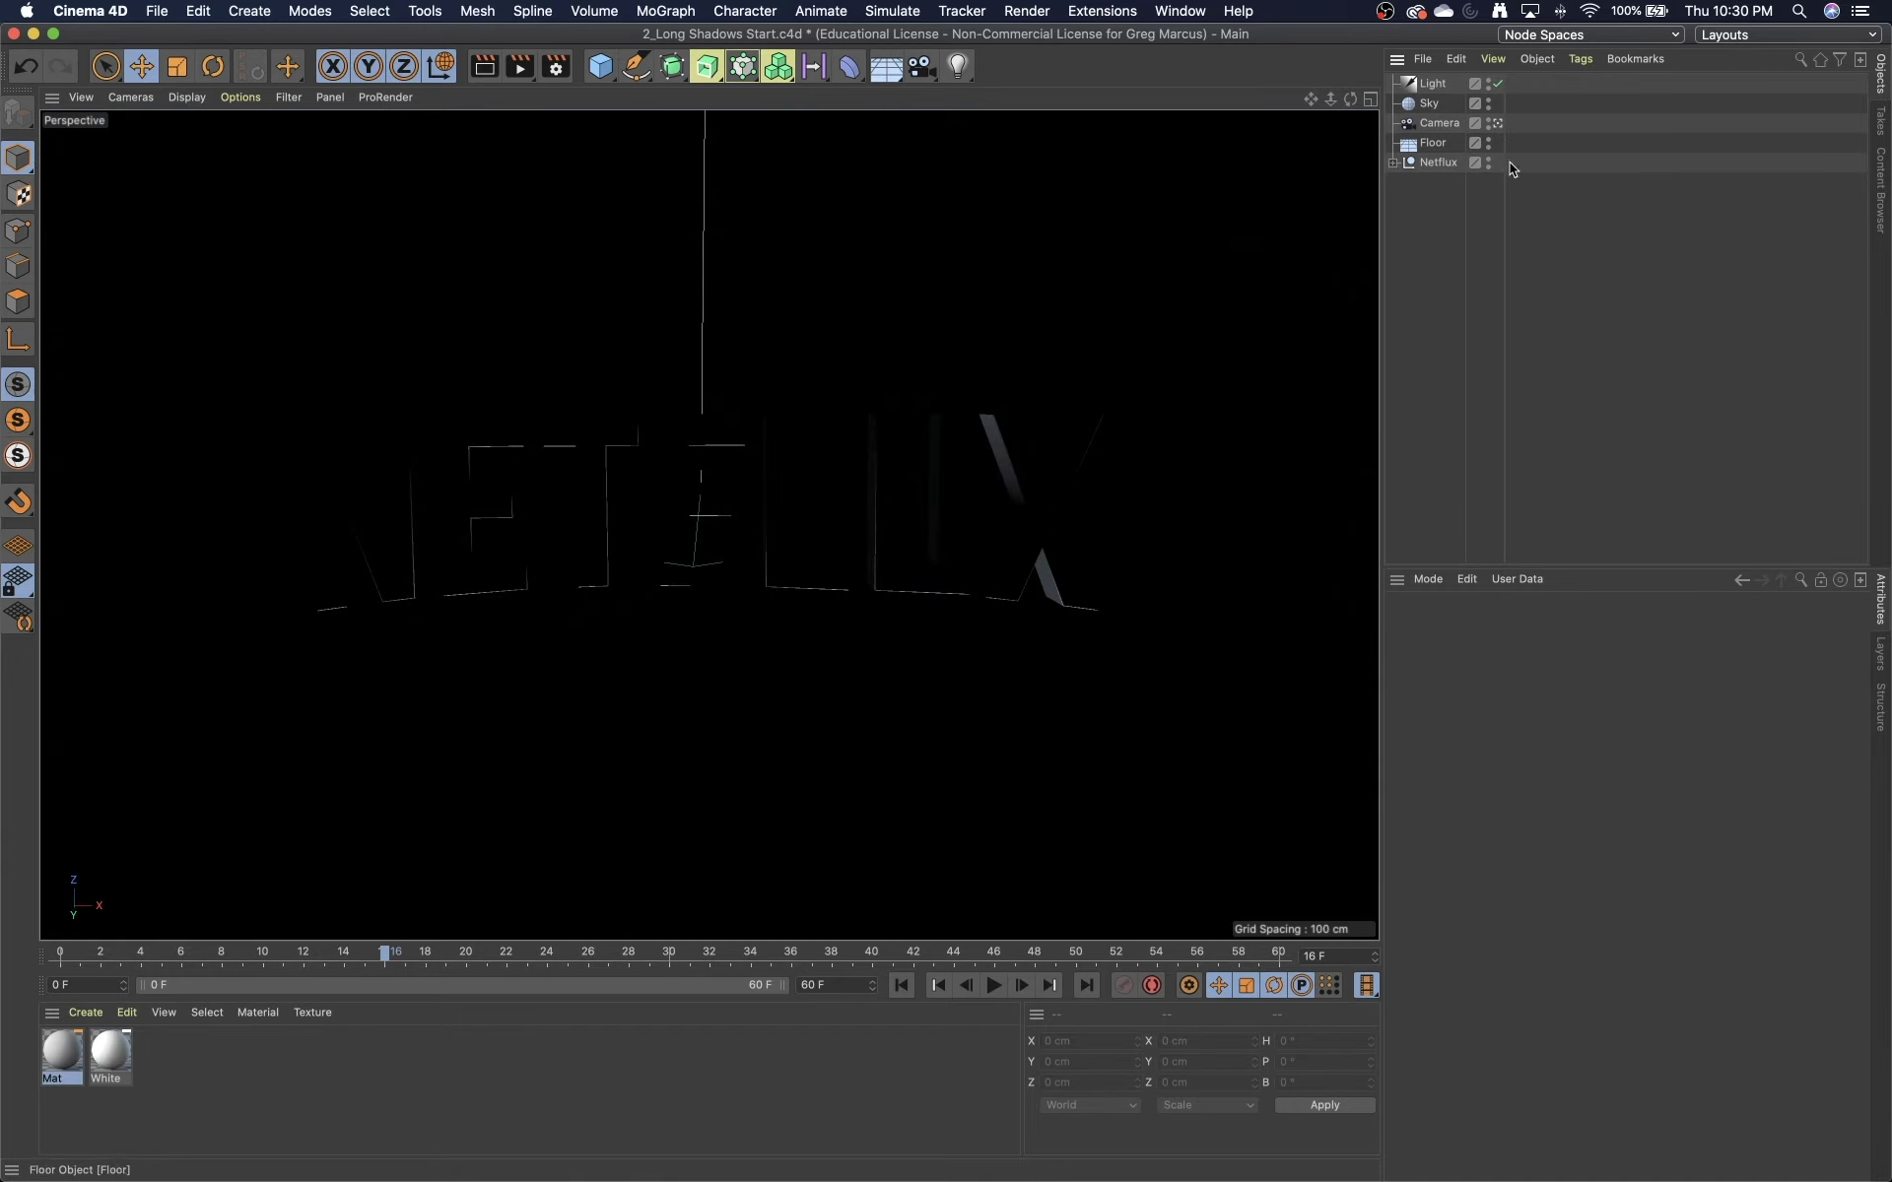
pyautogui.click(1435, 84)
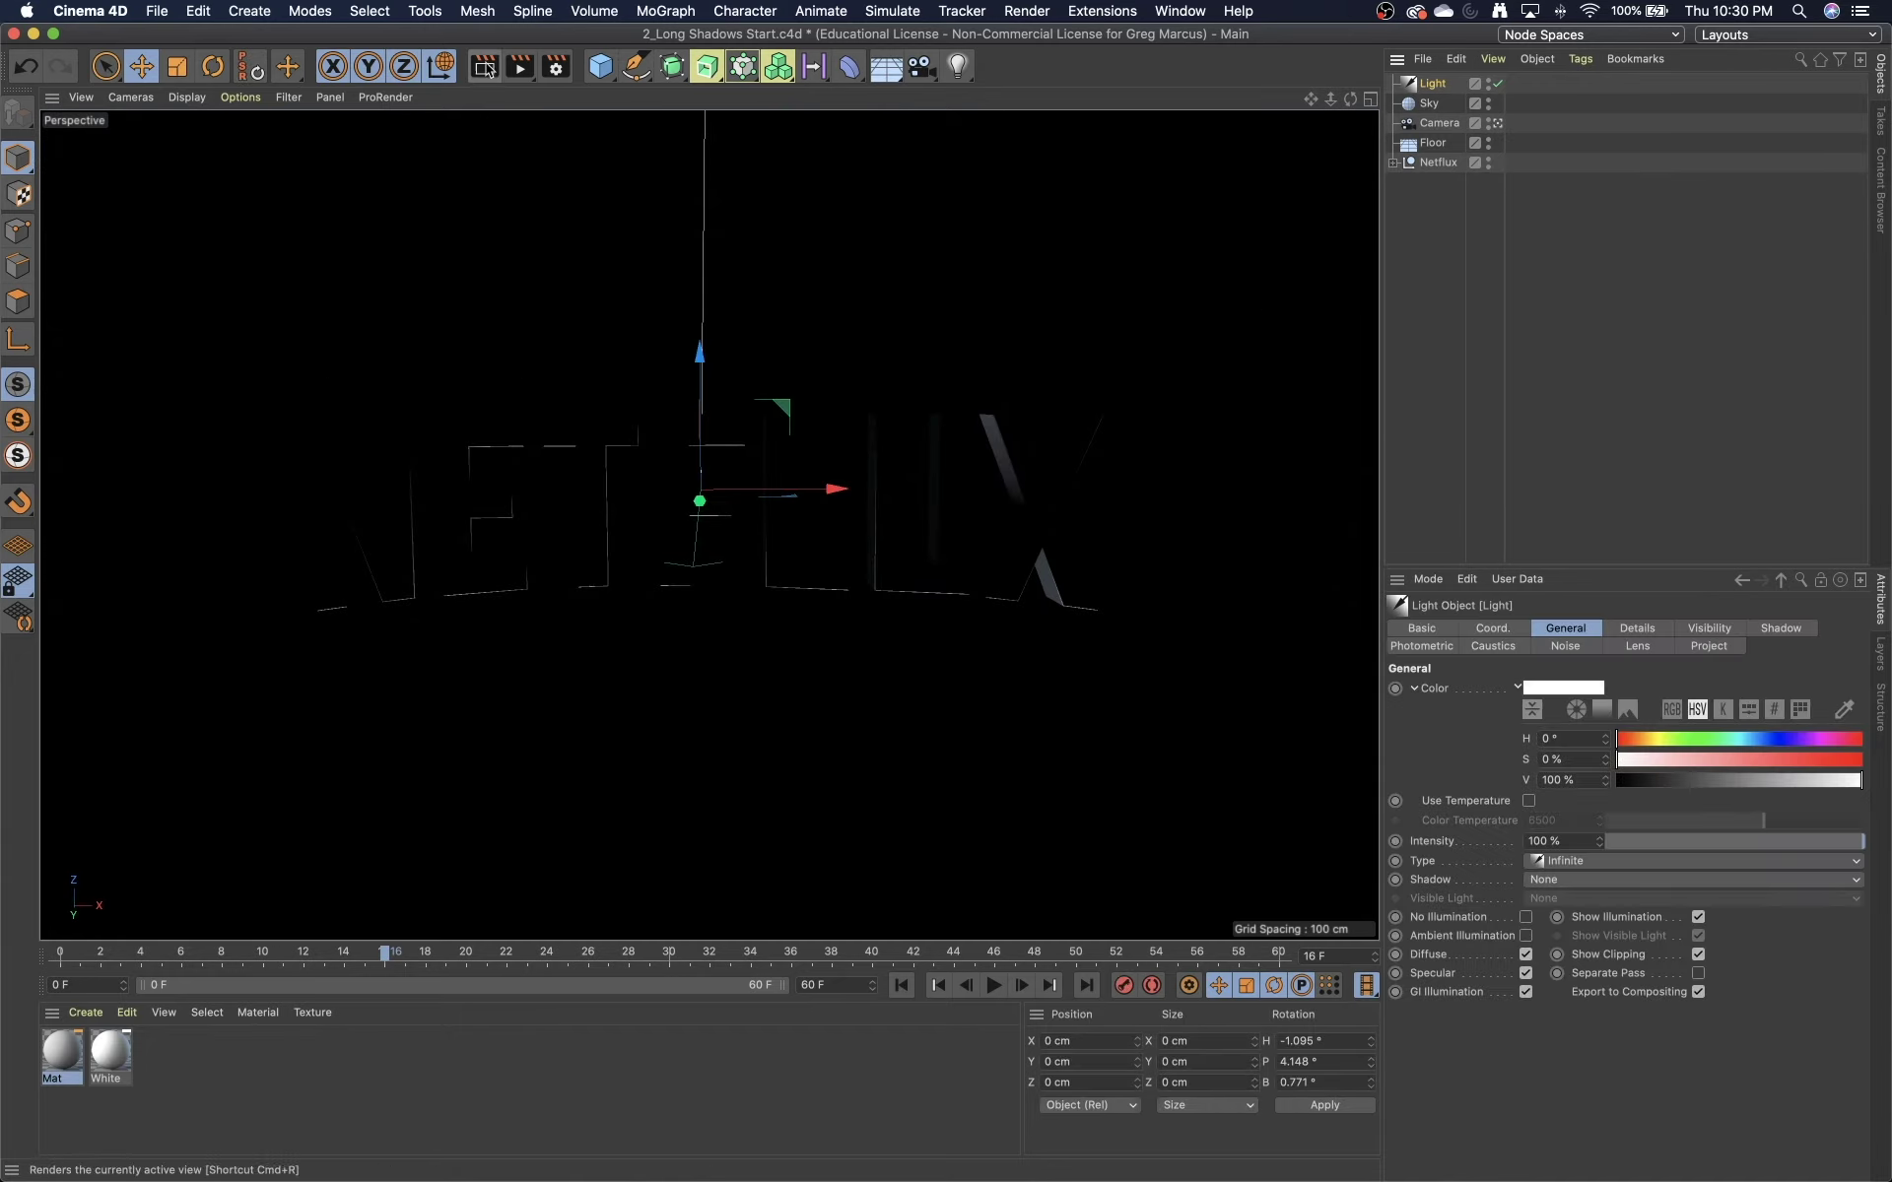
pyautogui.click(211, 73)
pyautogui.moveTo(696, 438); pyautogui.dragTo(723, 819)
pyautogui.moveTo(701, 414); pyautogui.dragTo(689, 482)
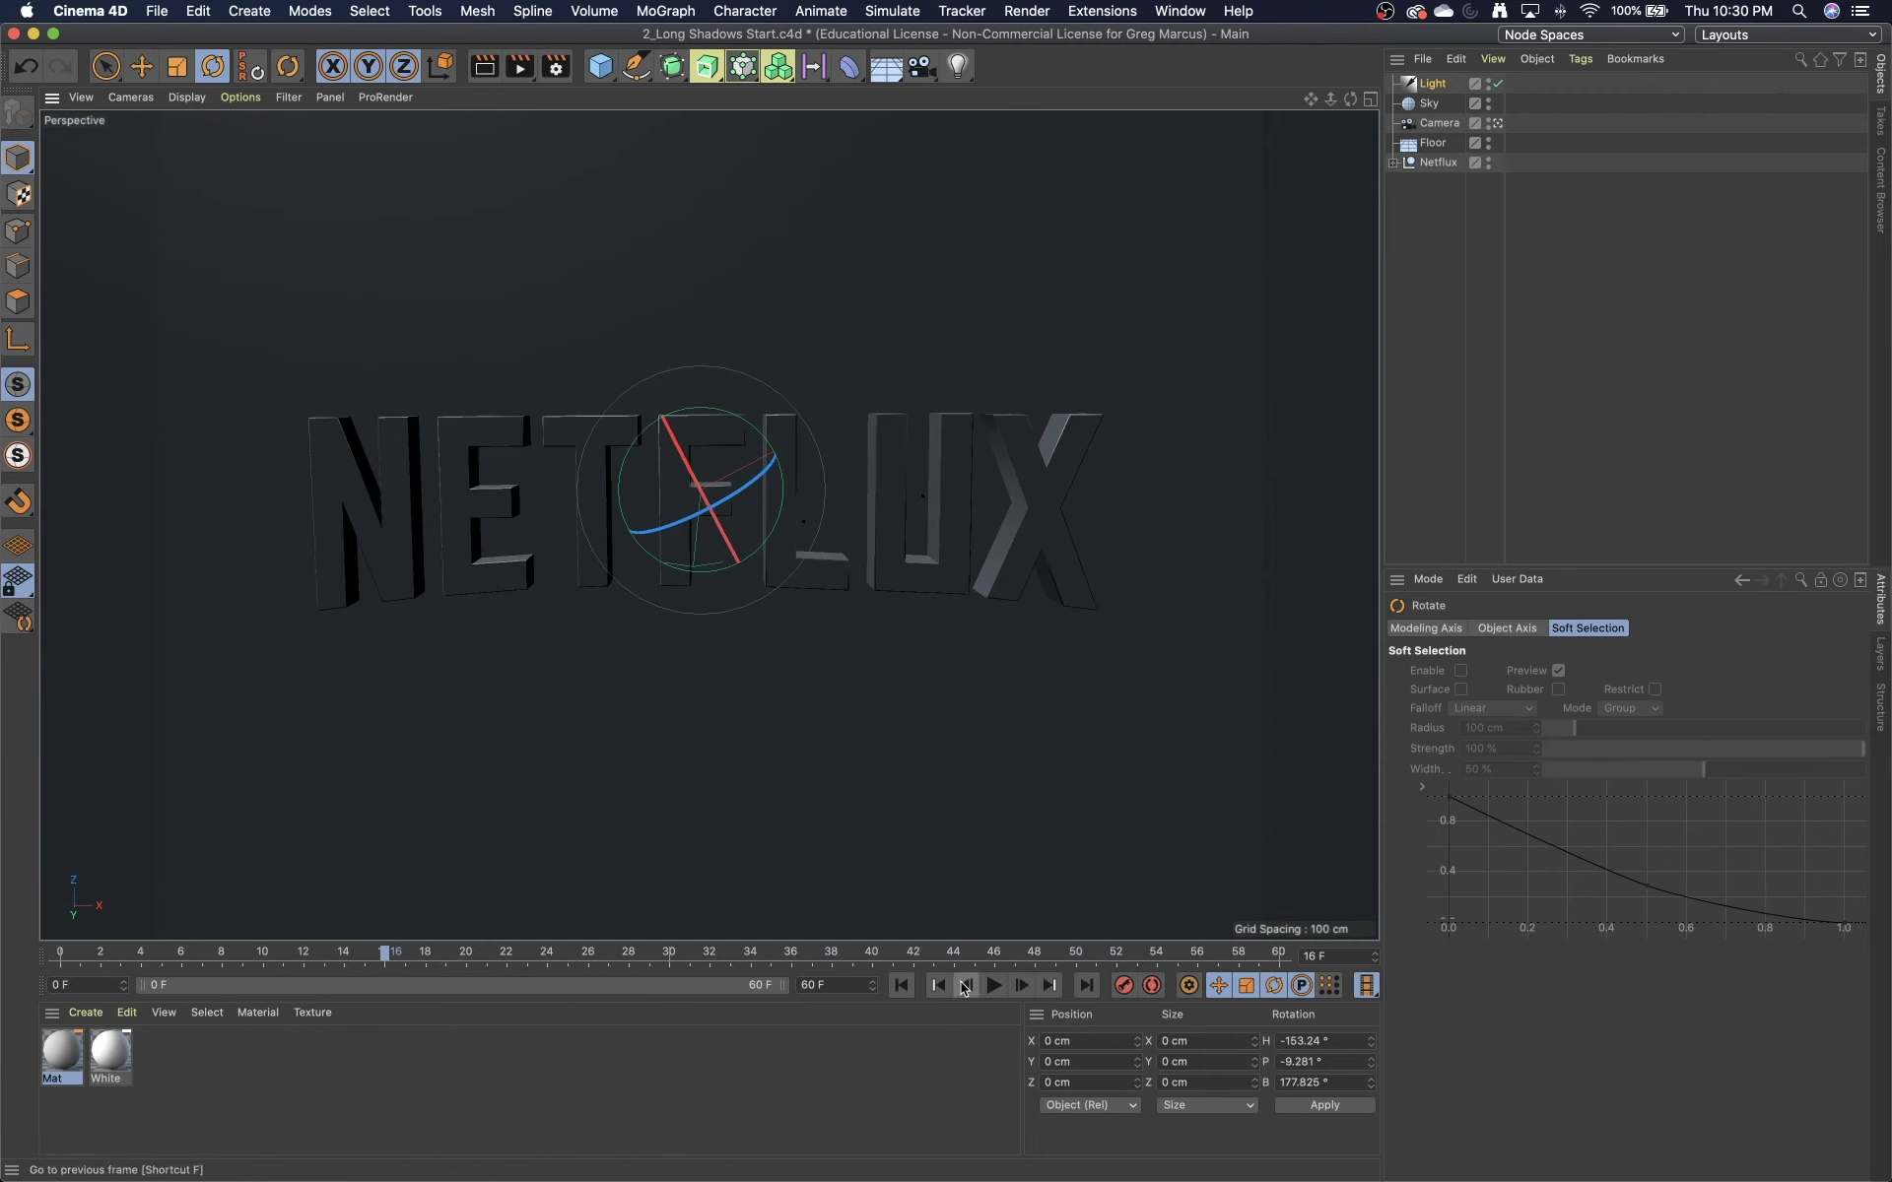
# - Inspect the light's direction line in Lines display mode, and restore Gouraud Shading
pyautogui.click(207, 98)
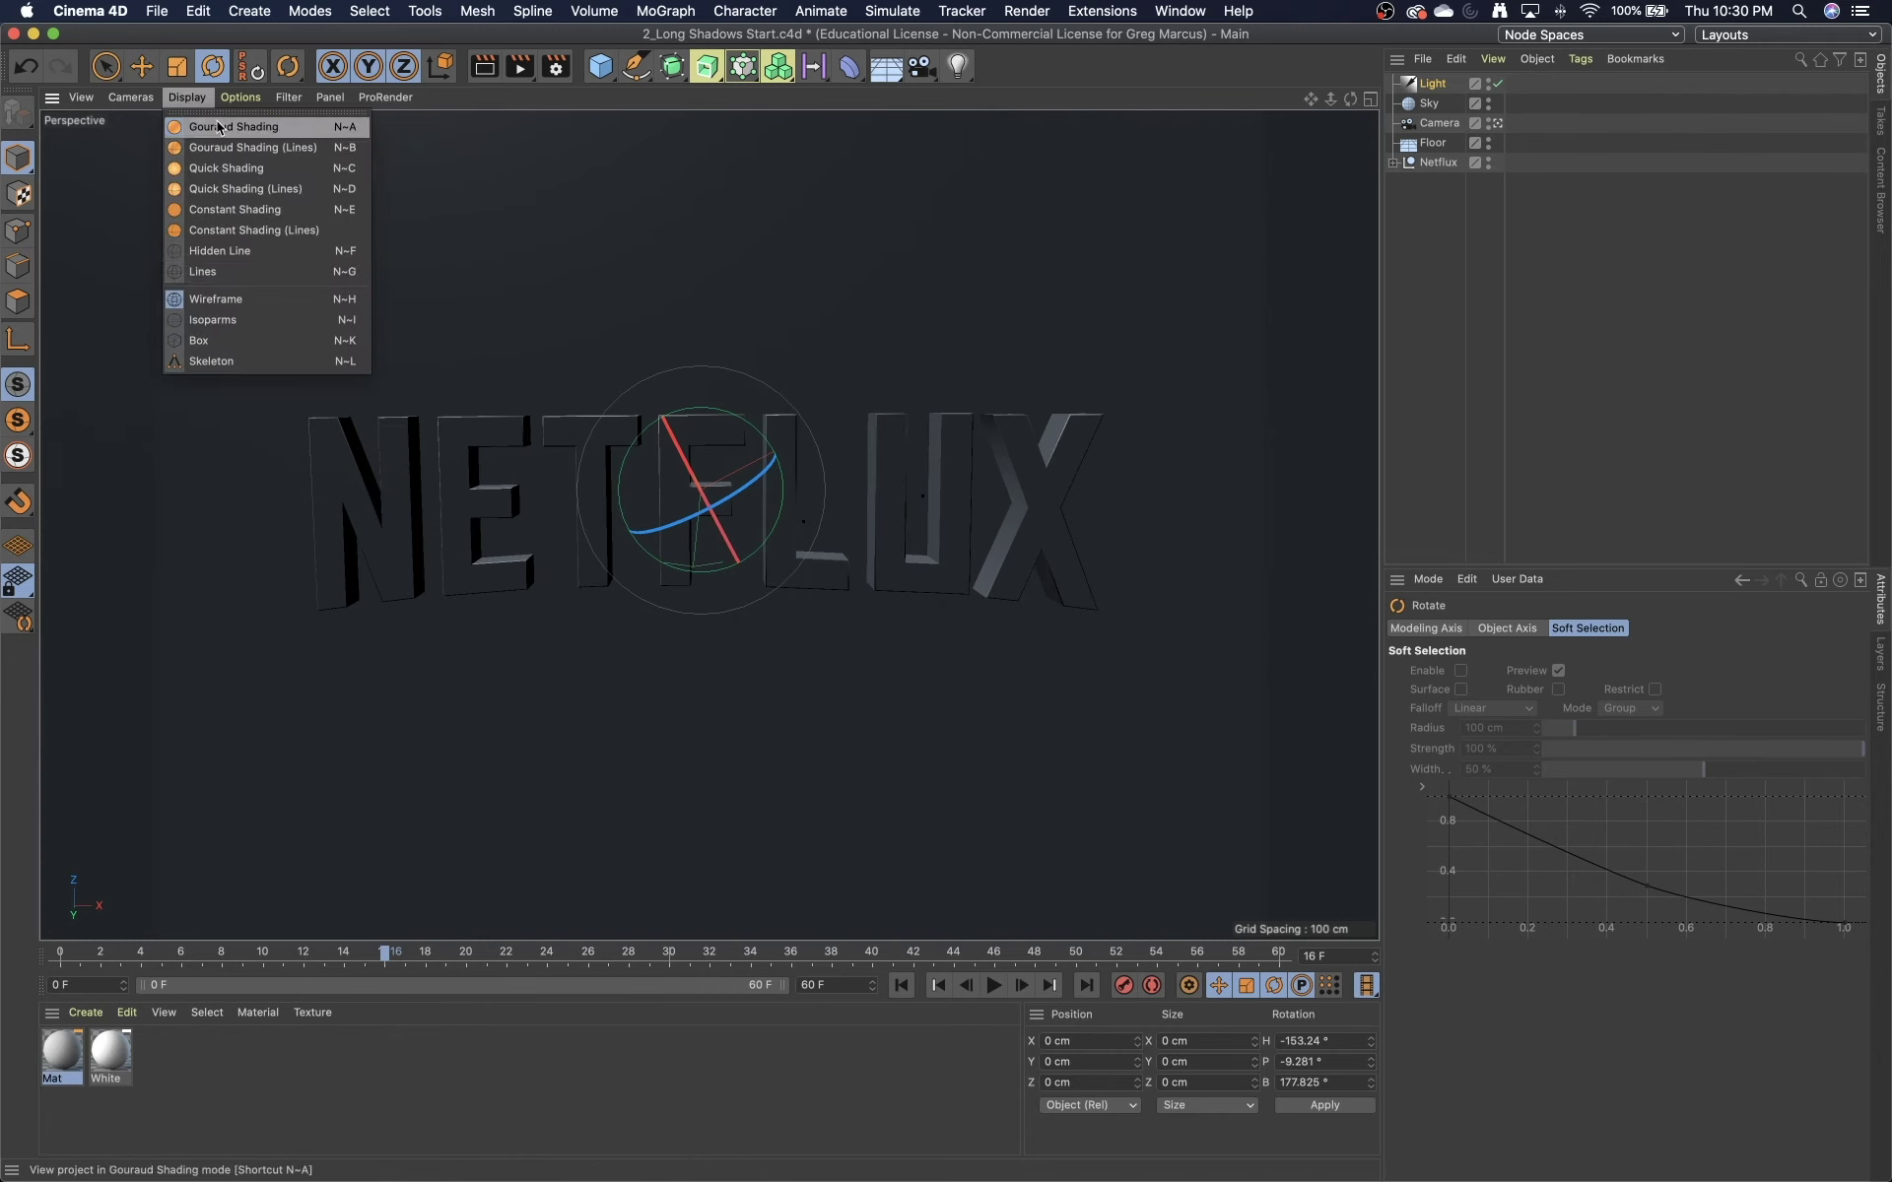
pyautogui.click(221, 269)
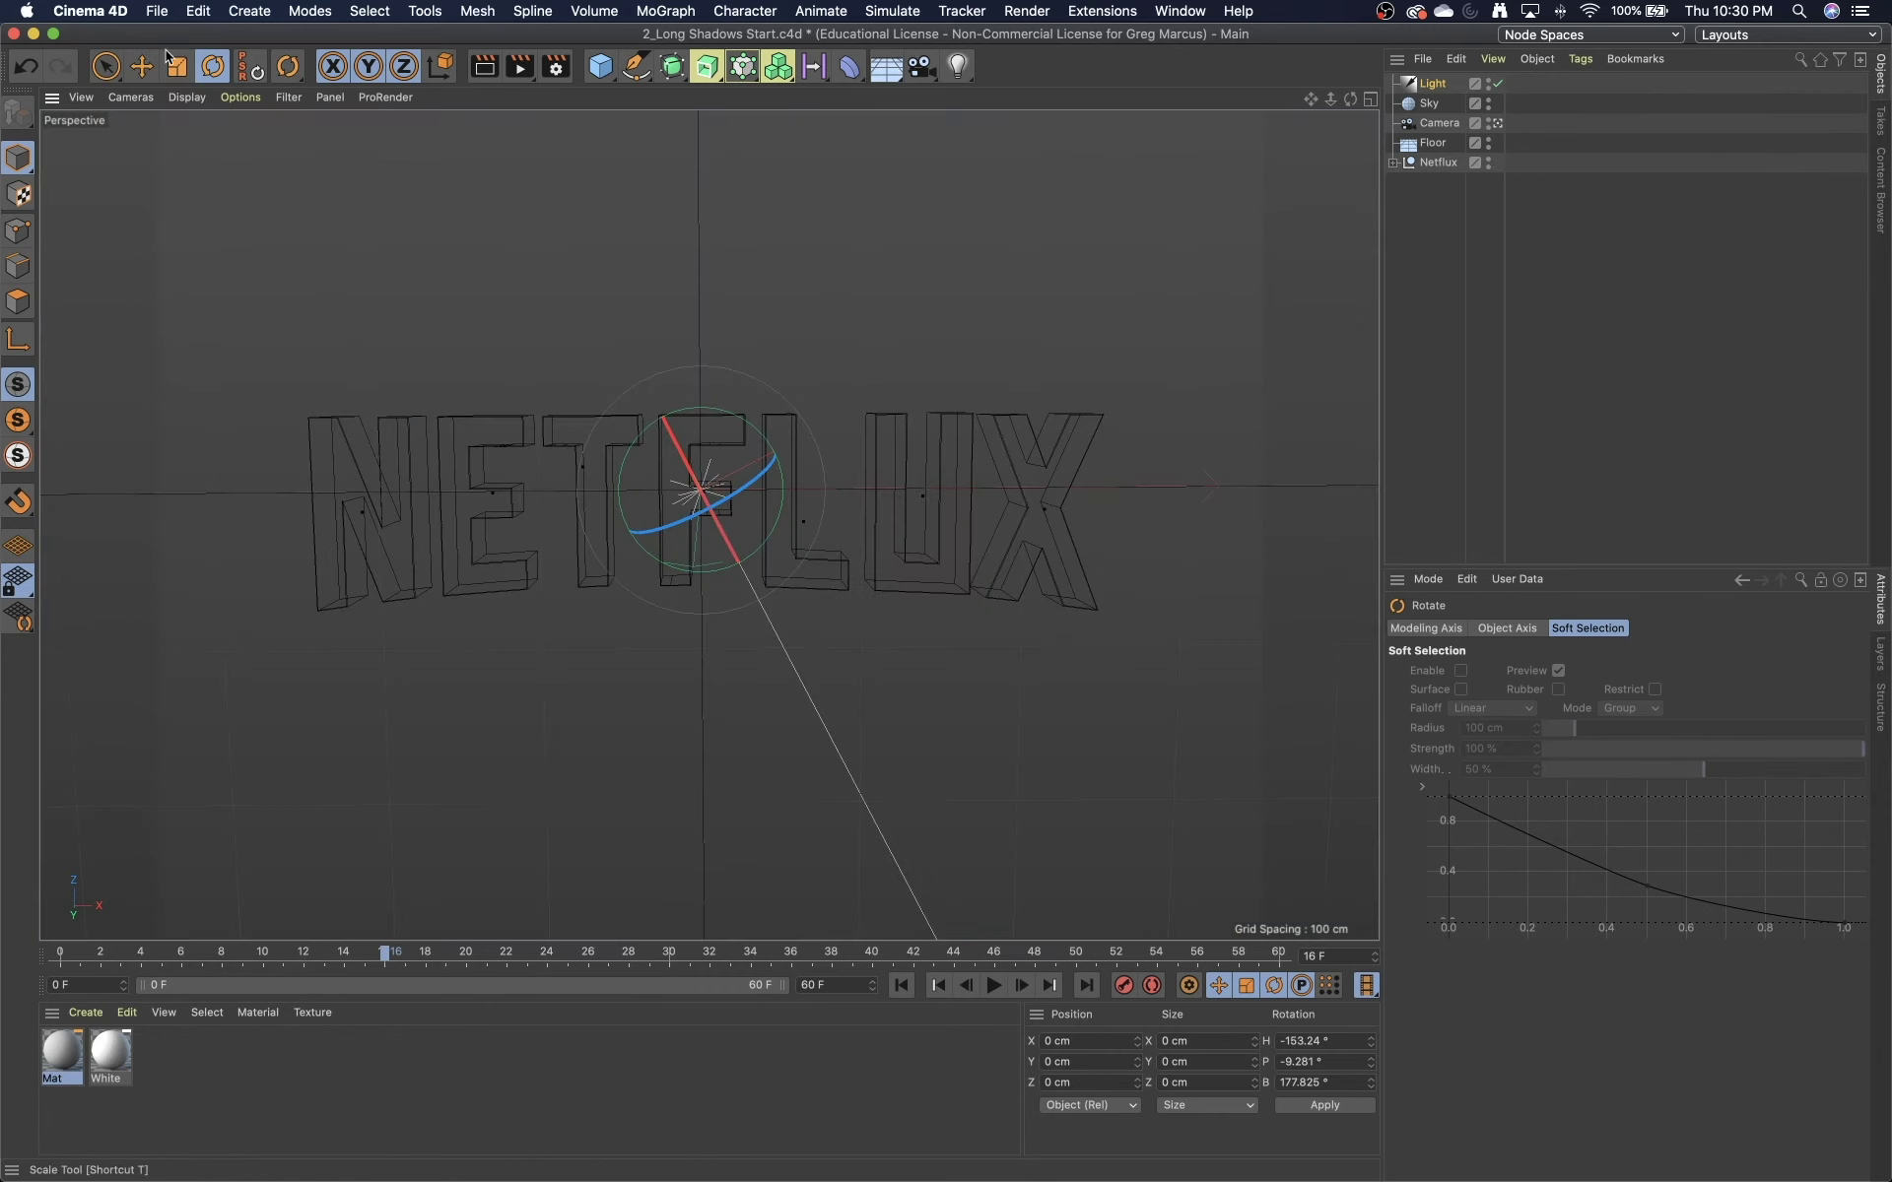
pyautogui.click(185, 97)
pyautogui.click(248, 126)
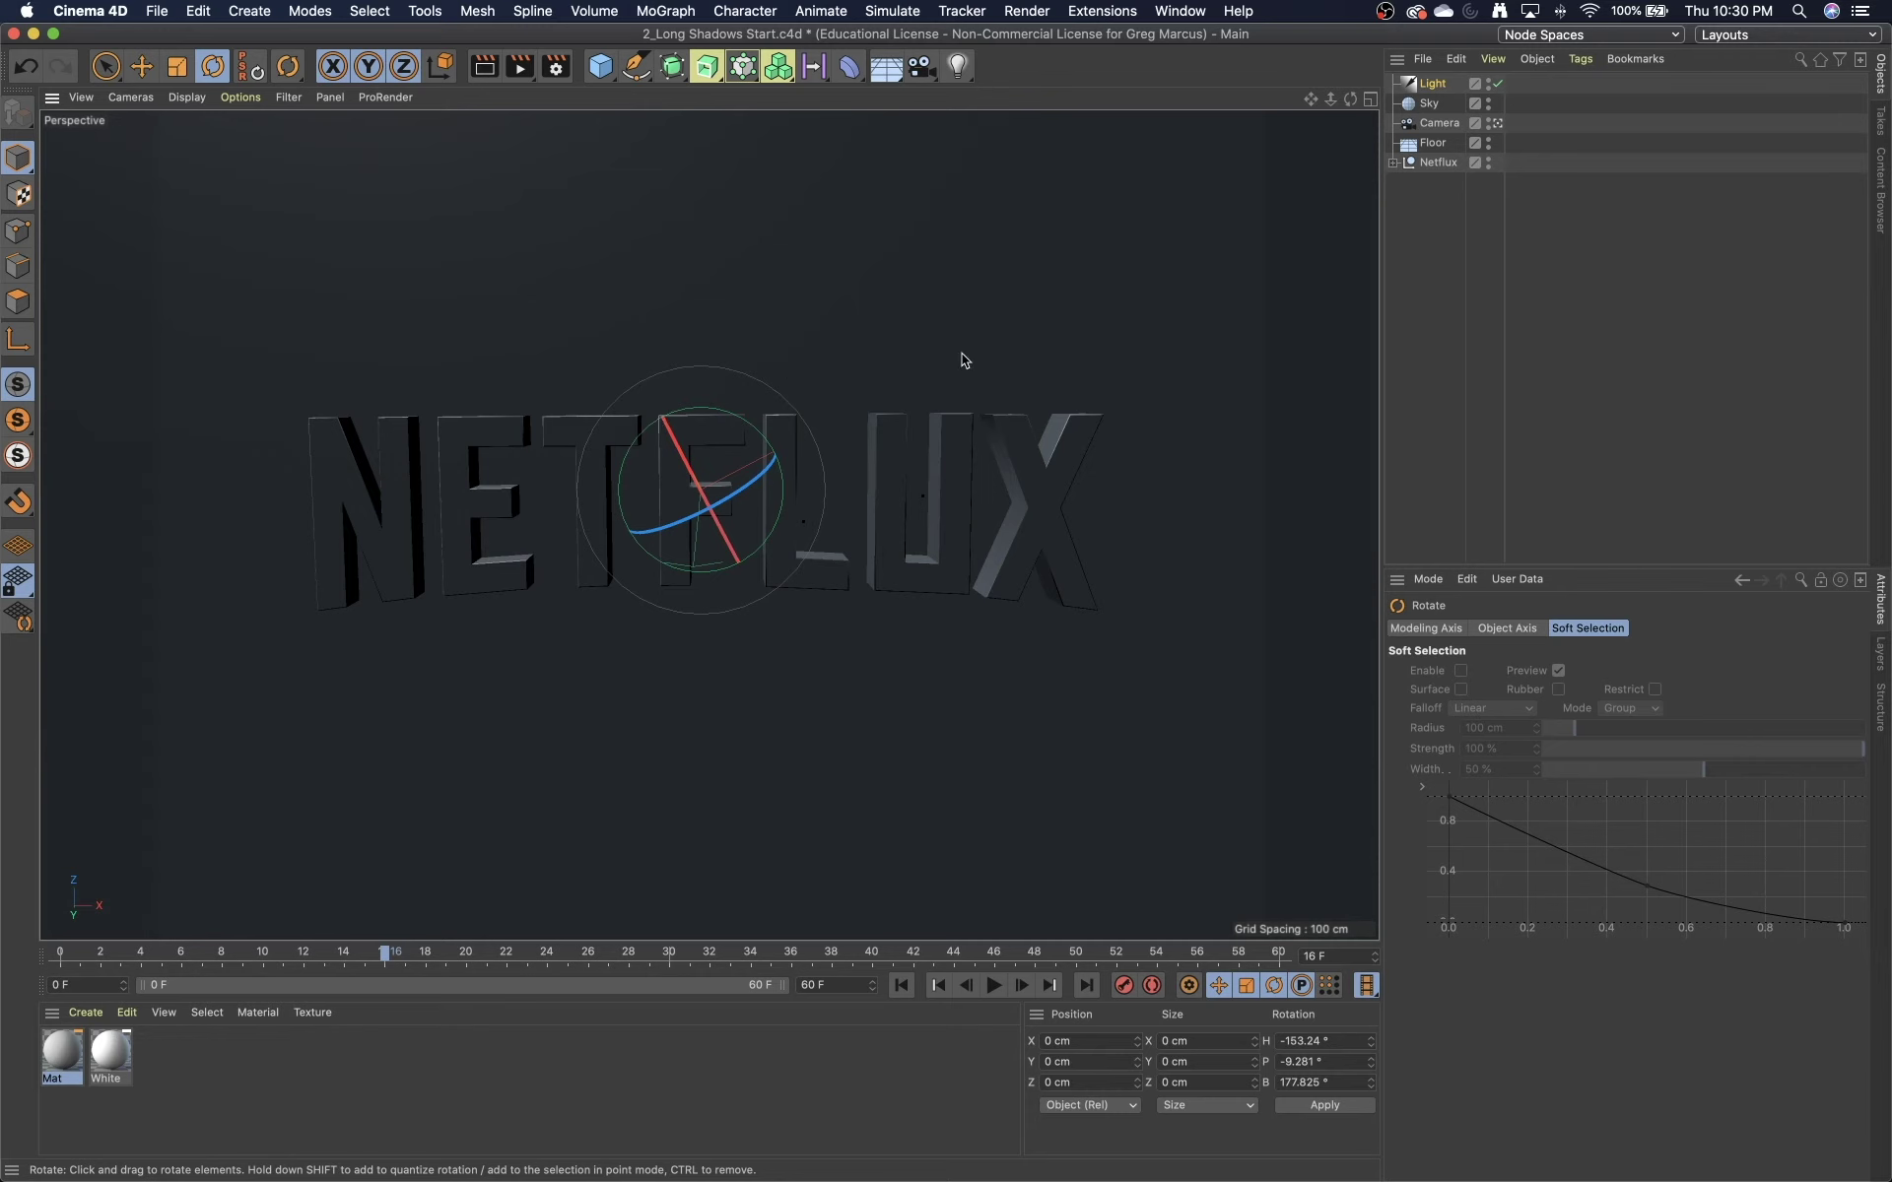
# - Turn on the viewport's Shadows option and set the infinite light's shadow type to Shadow Maps (Soft)
pyautogui.click(1432, 84)
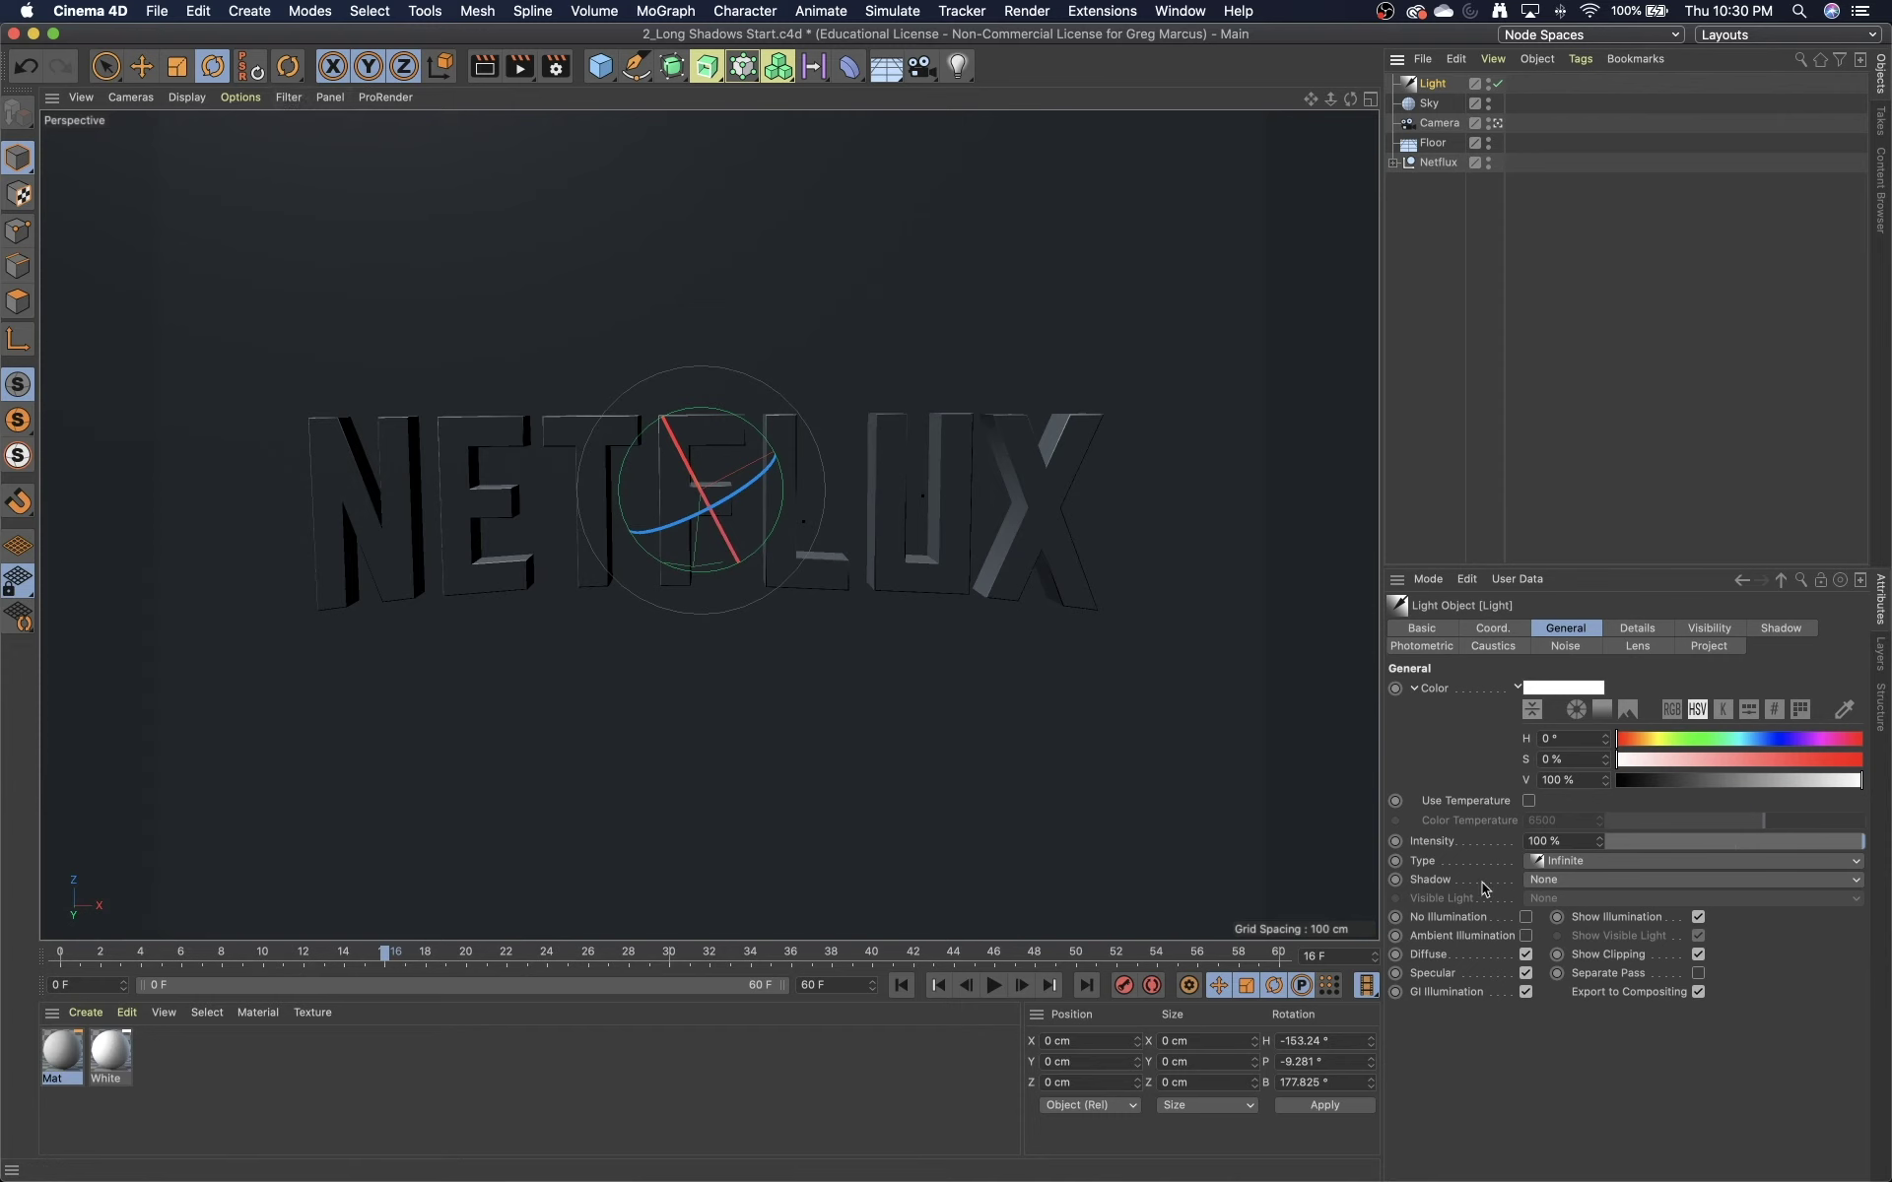
pyautogui.click(1557, 883)
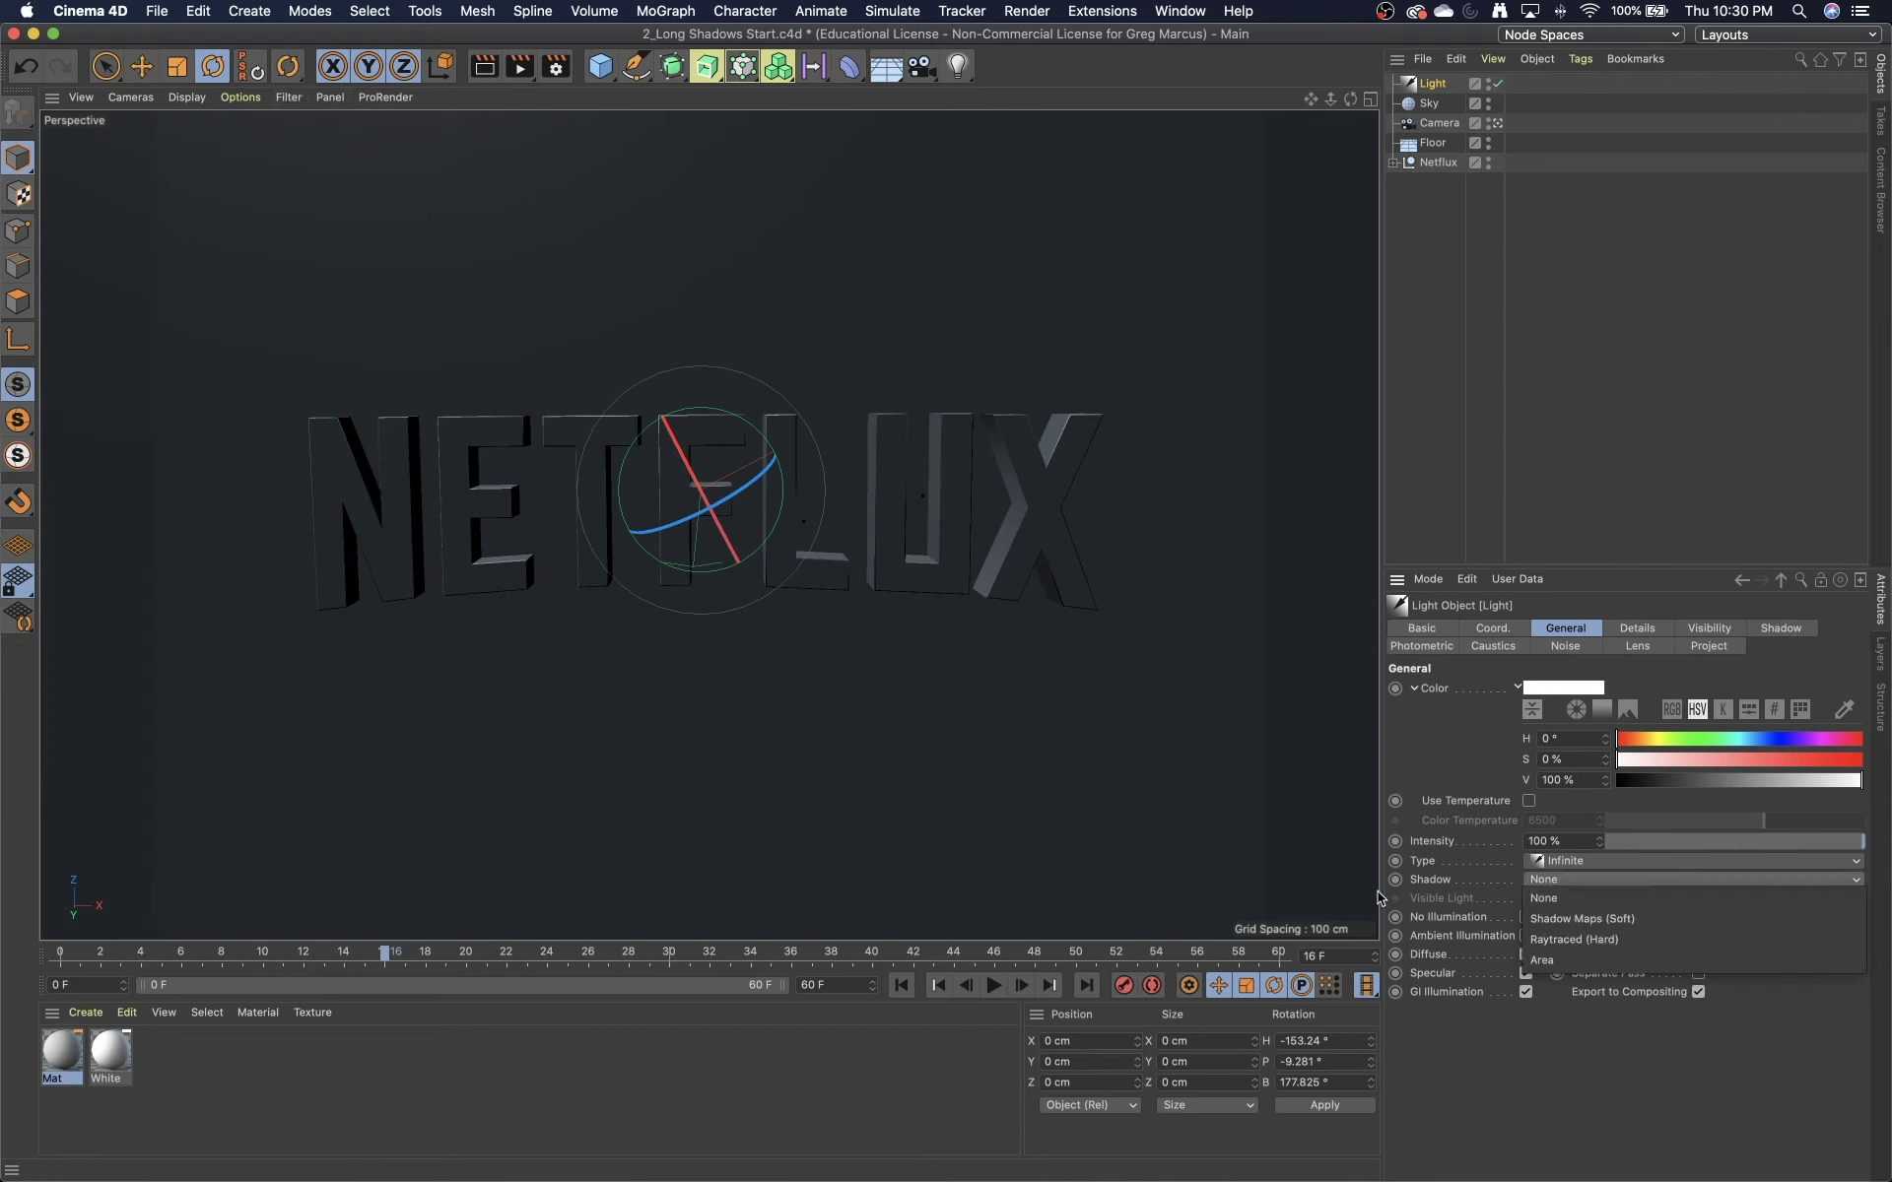
pyautogui.click(232, 98)
pyautogui.click(231, 99)
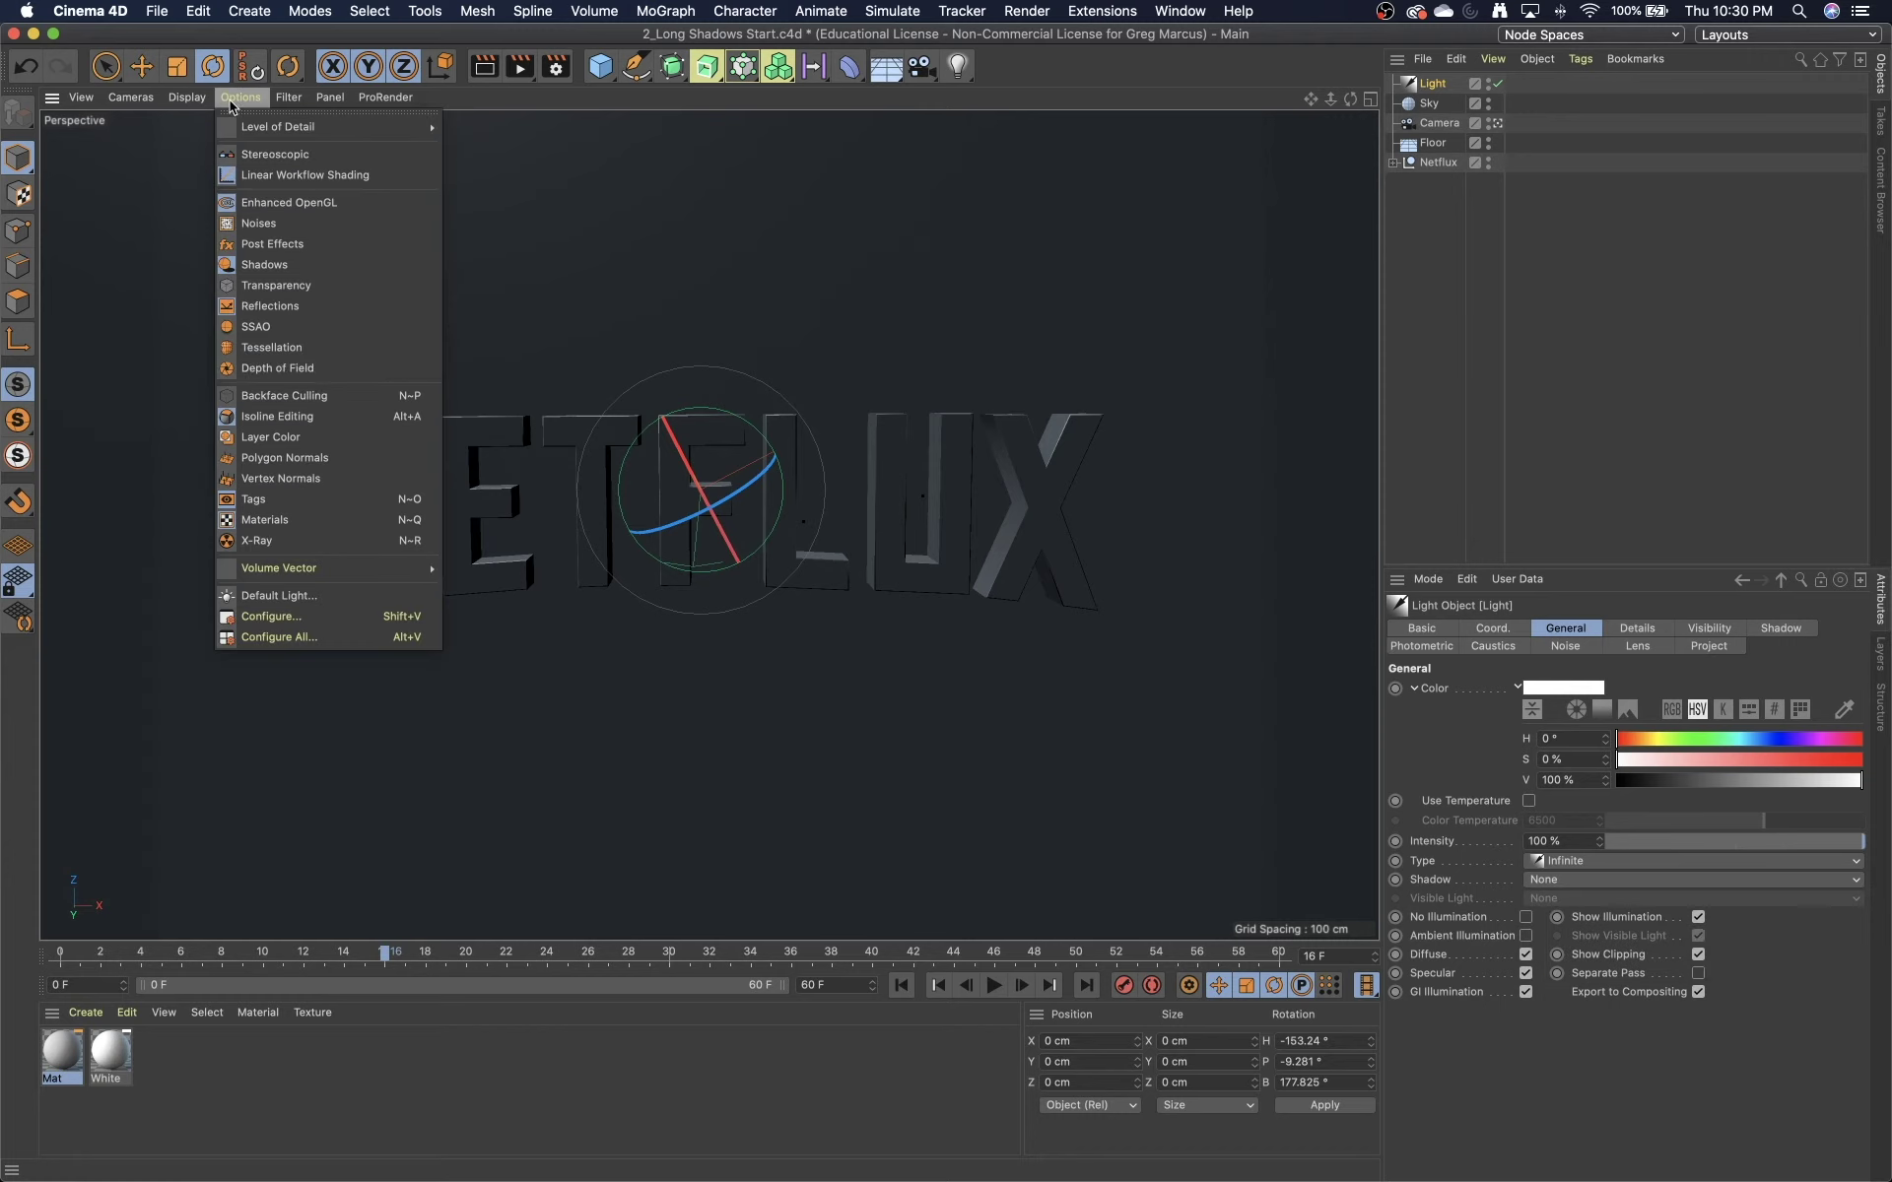
pyautogui.click(264, 264)
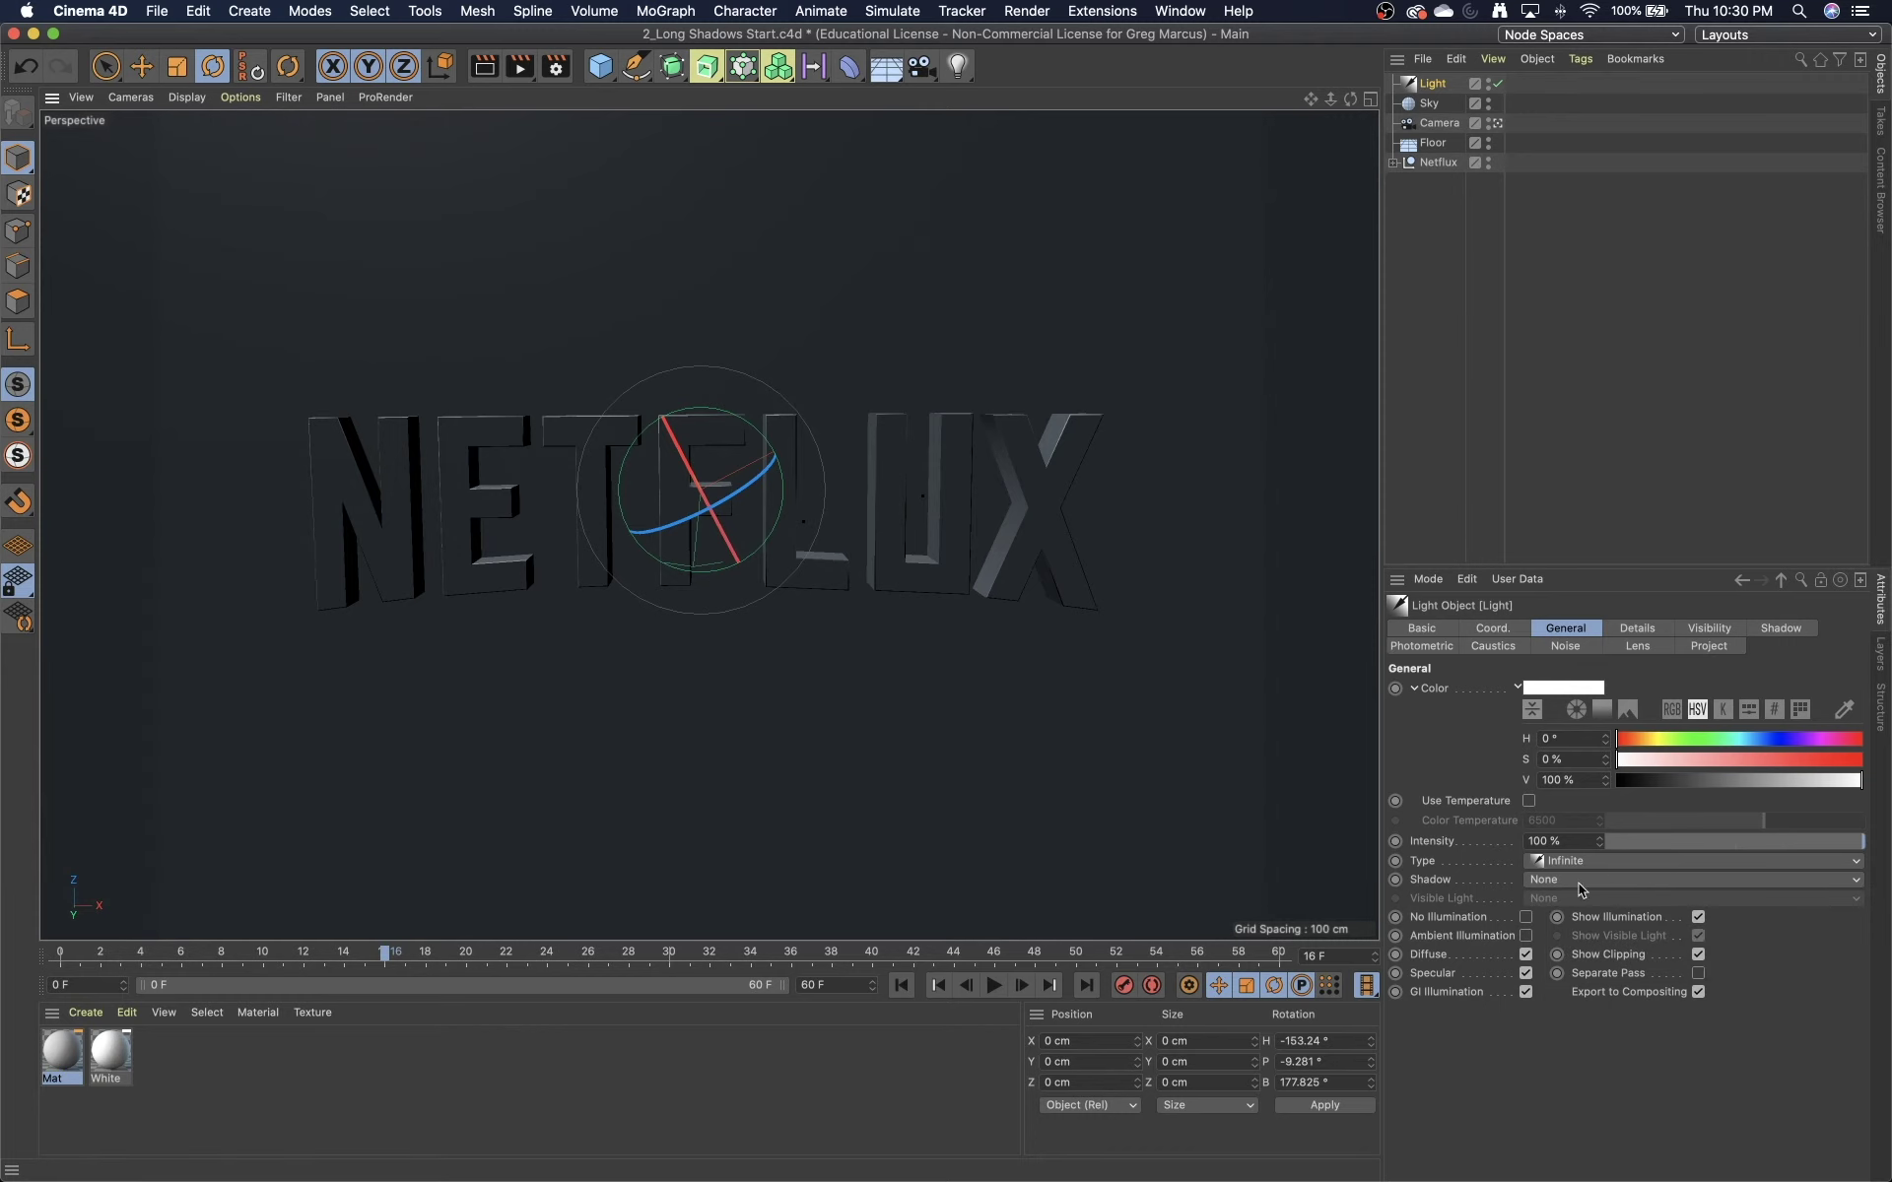
pyautogui.click(1578, 879)
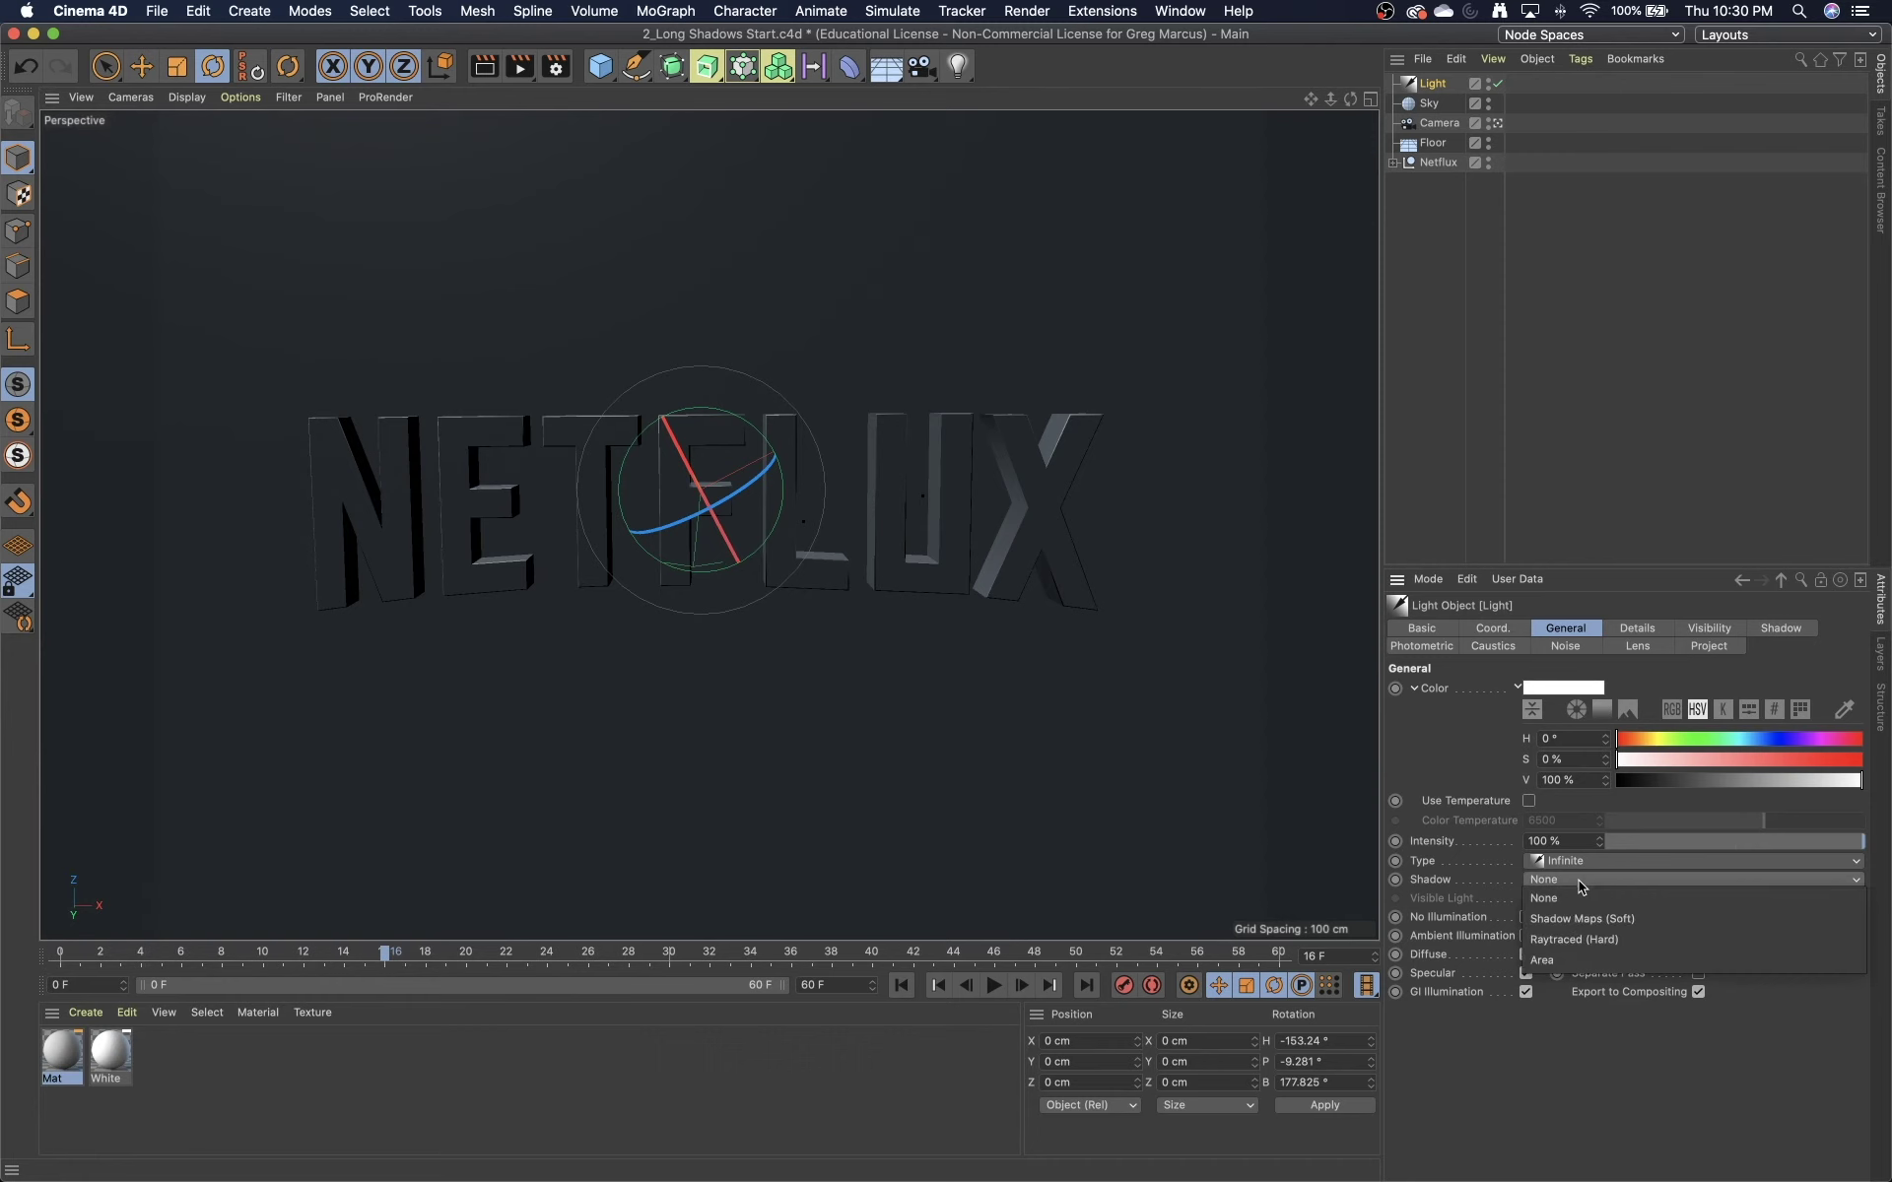
pyautogui.click(1594, 926)
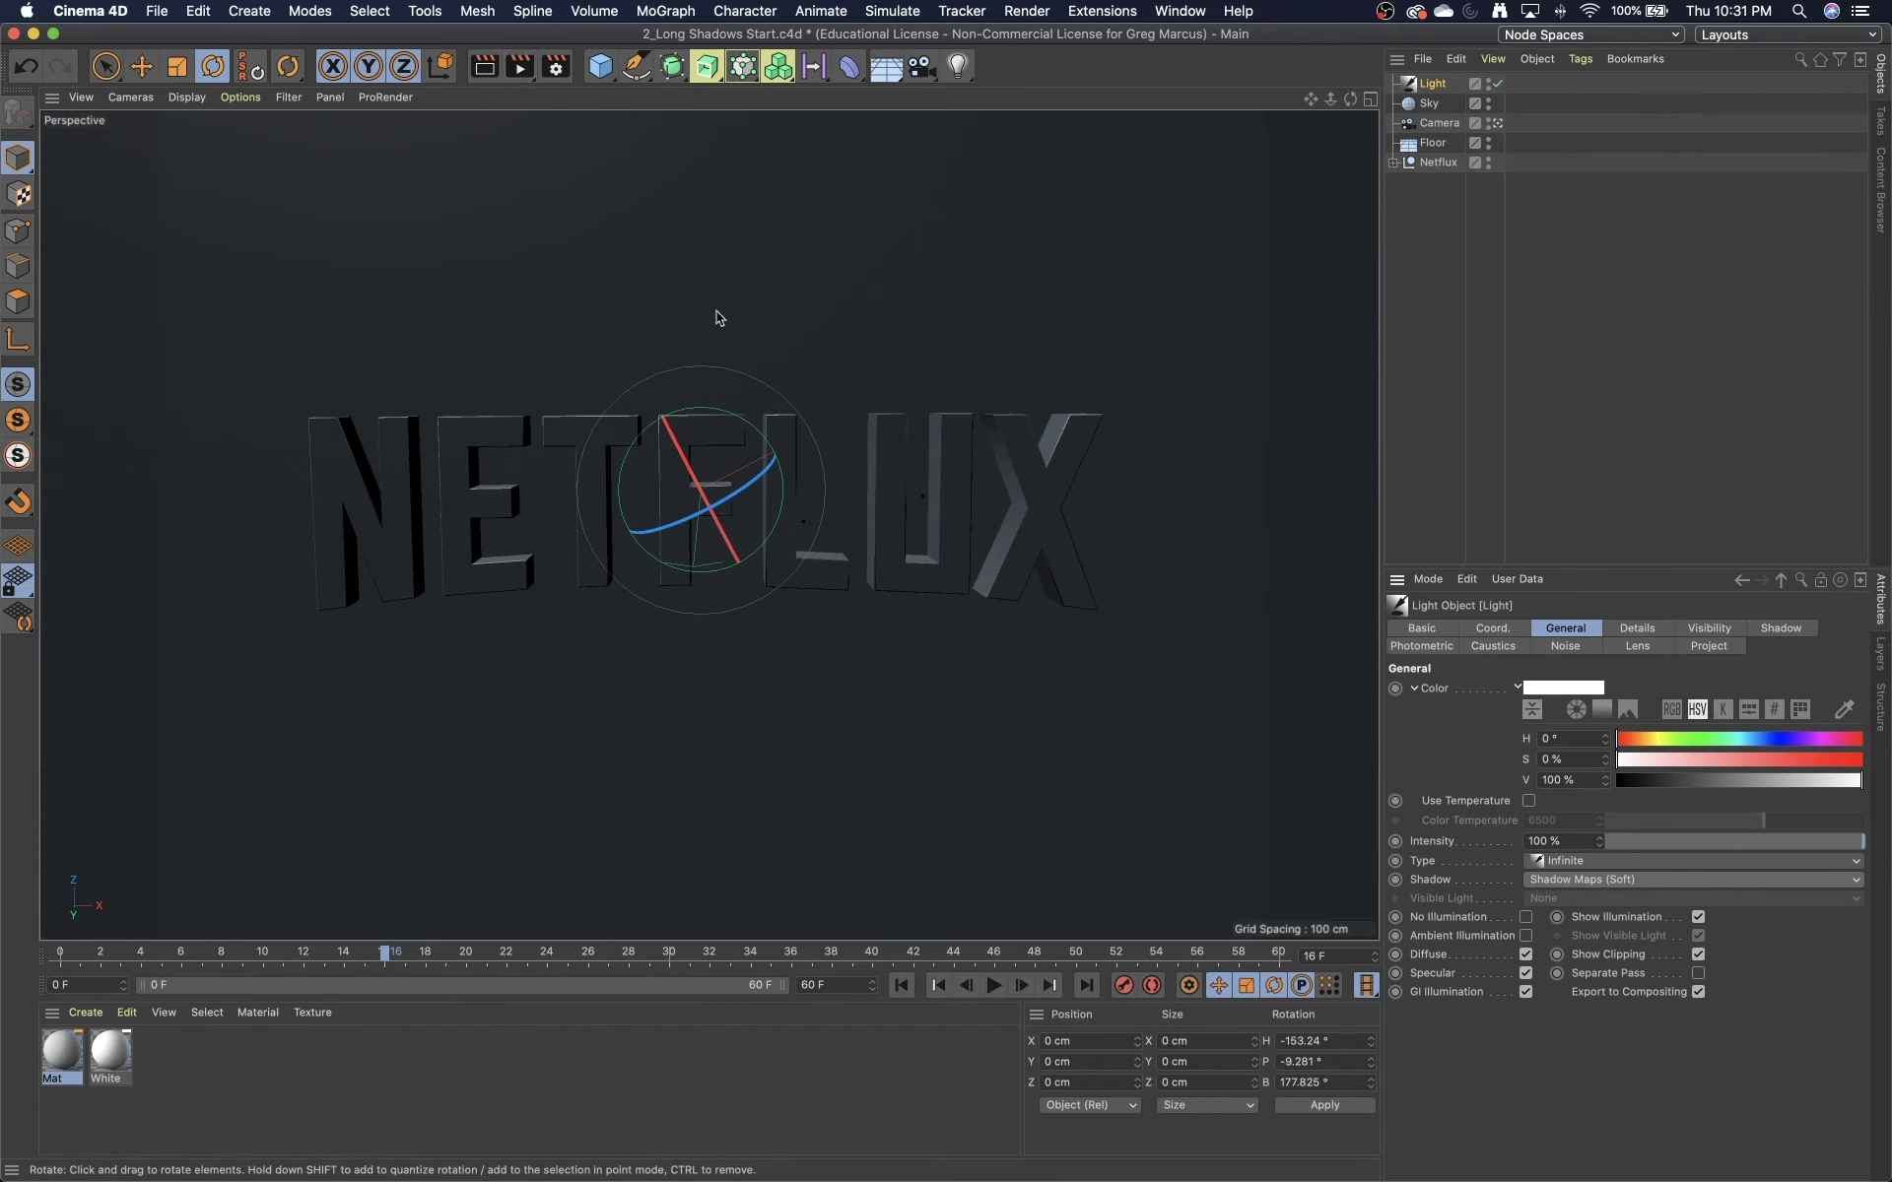
# - Render the current view to check the soft shadows, and turn on Shadows display in the viewport
pyautogui.click(476, 81)
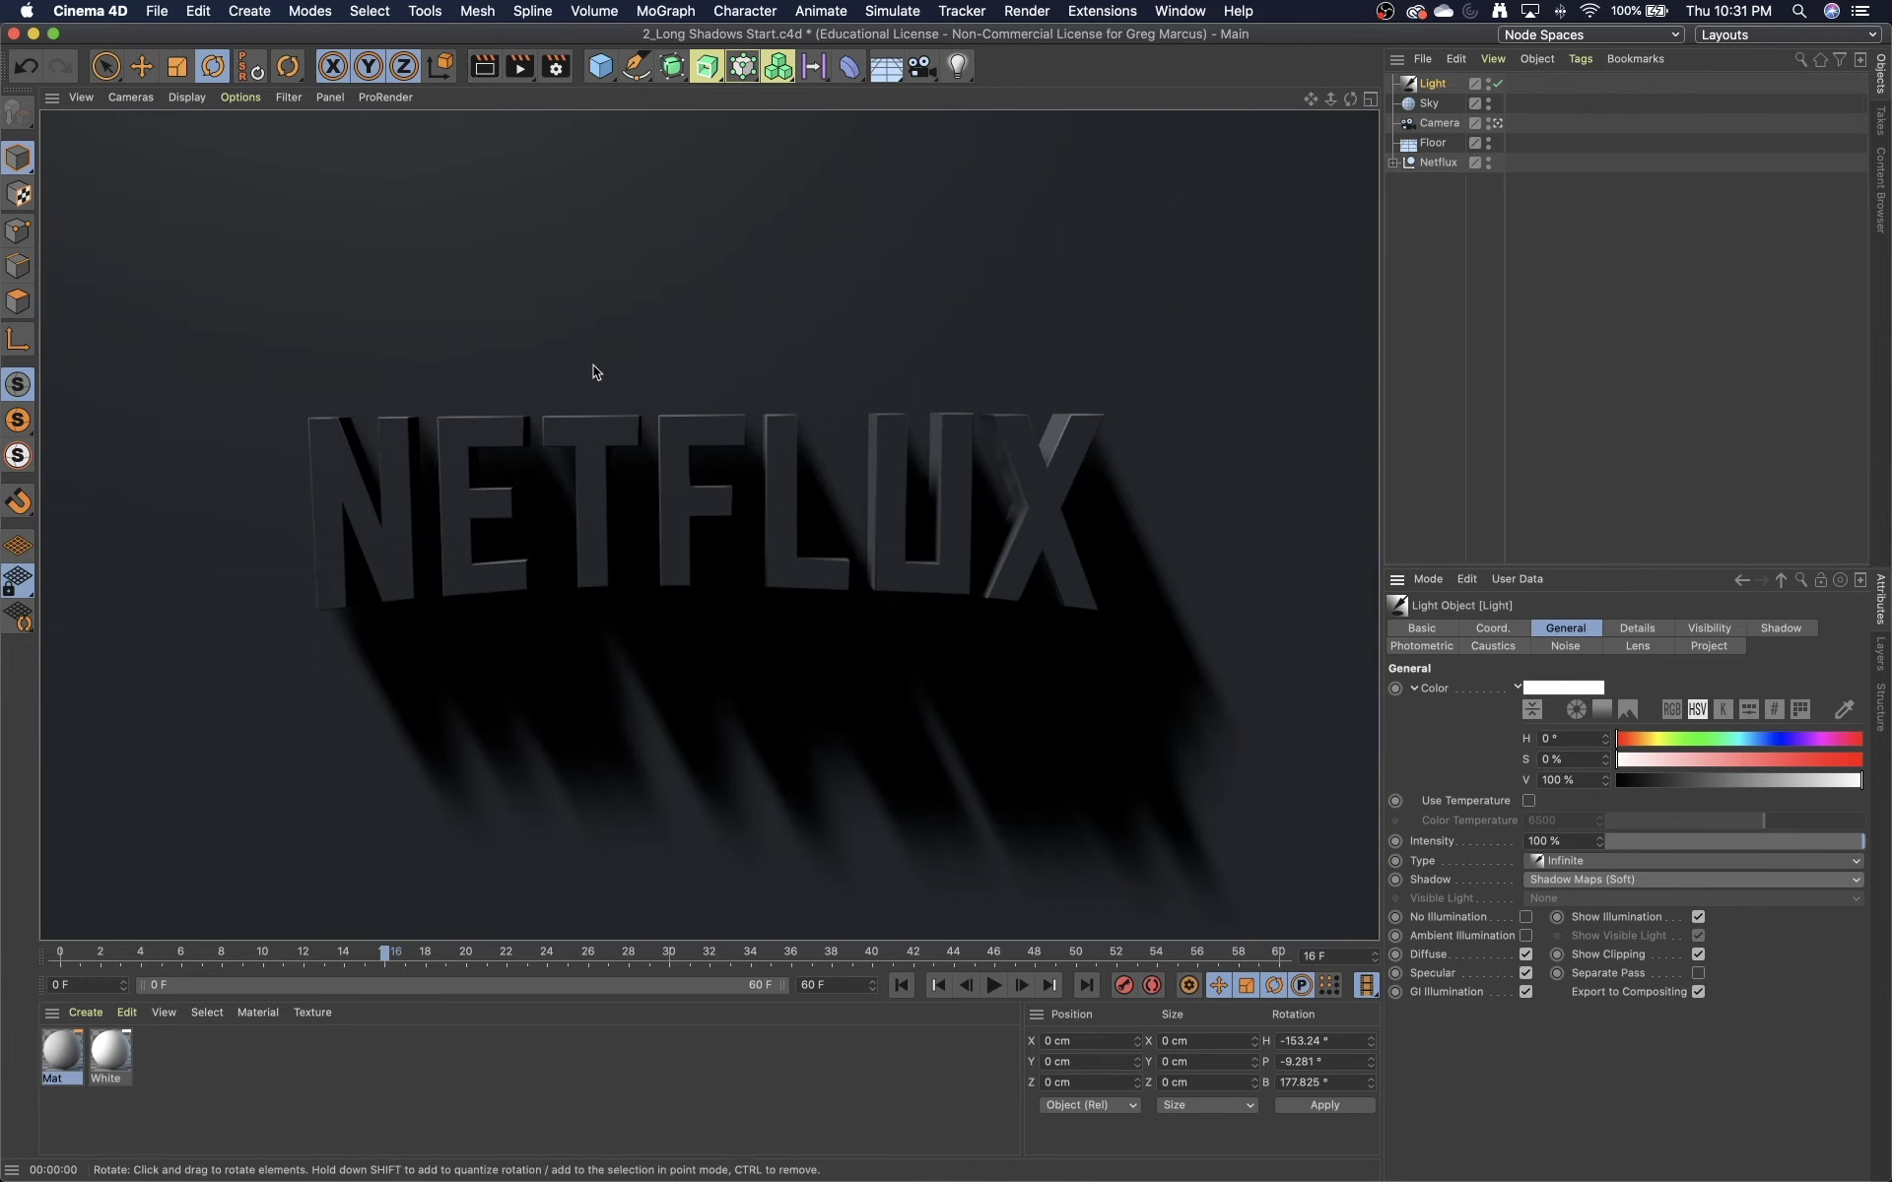
pyautogui.click(241, 98)
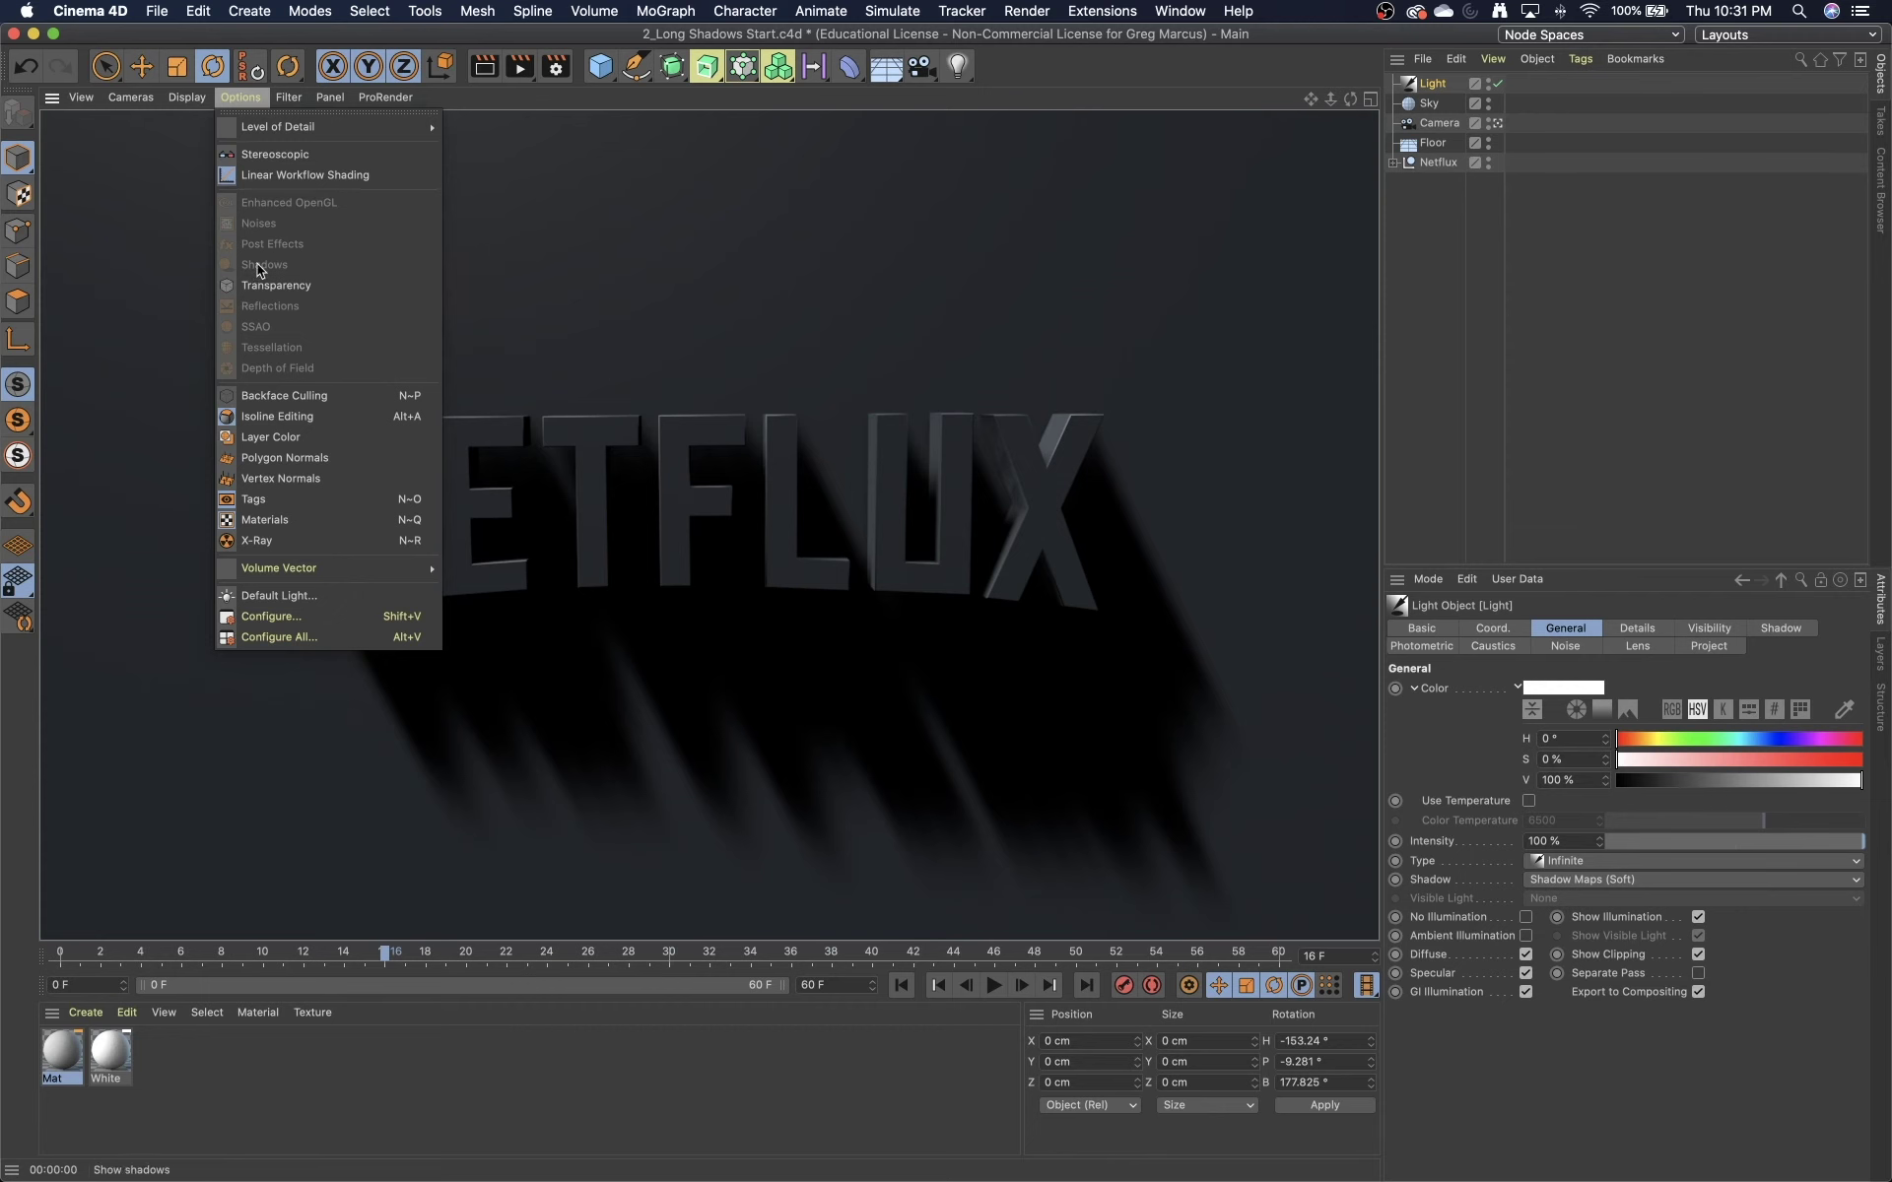
pyautogui.click(270, 322)
pyautogui.click(252, 99)
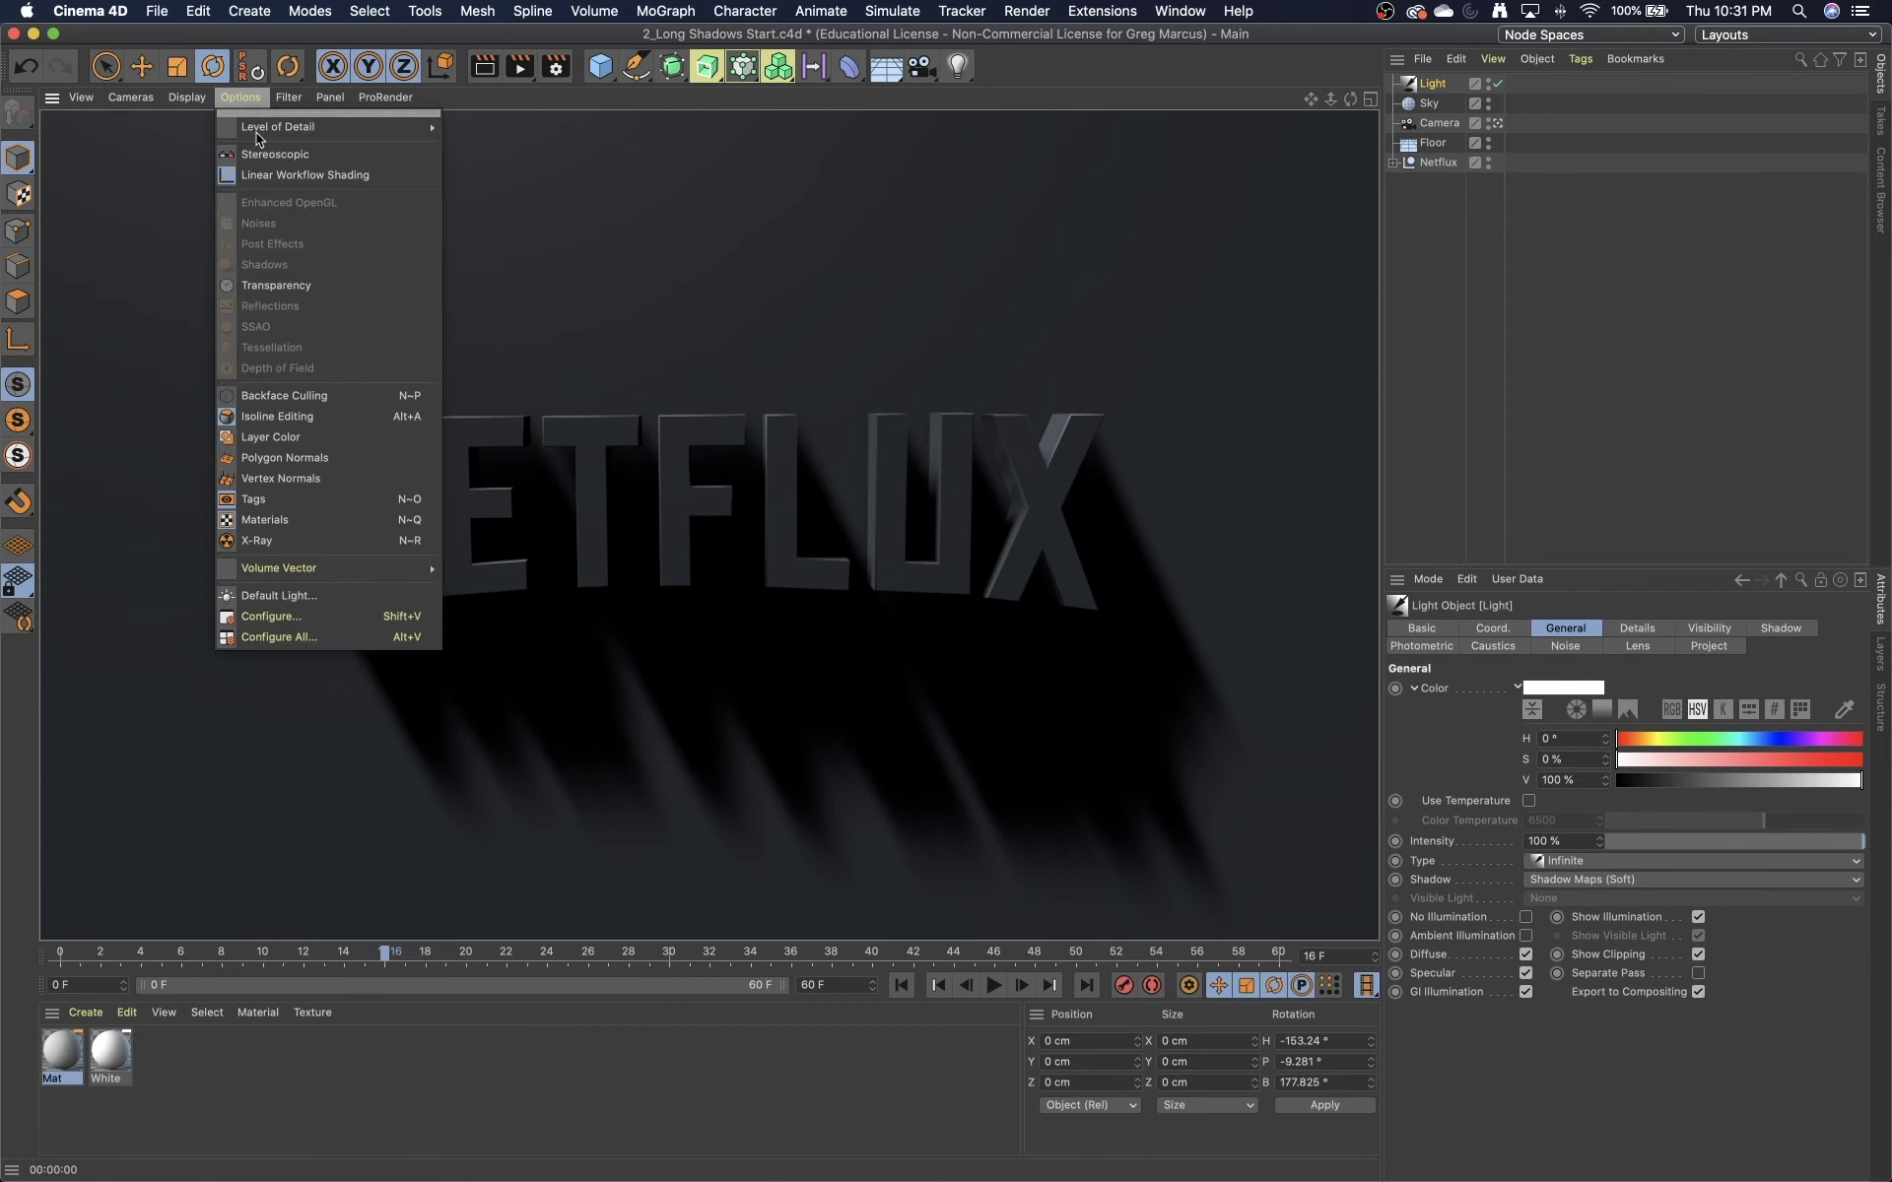
pyautogui.moveTo(375, 128)
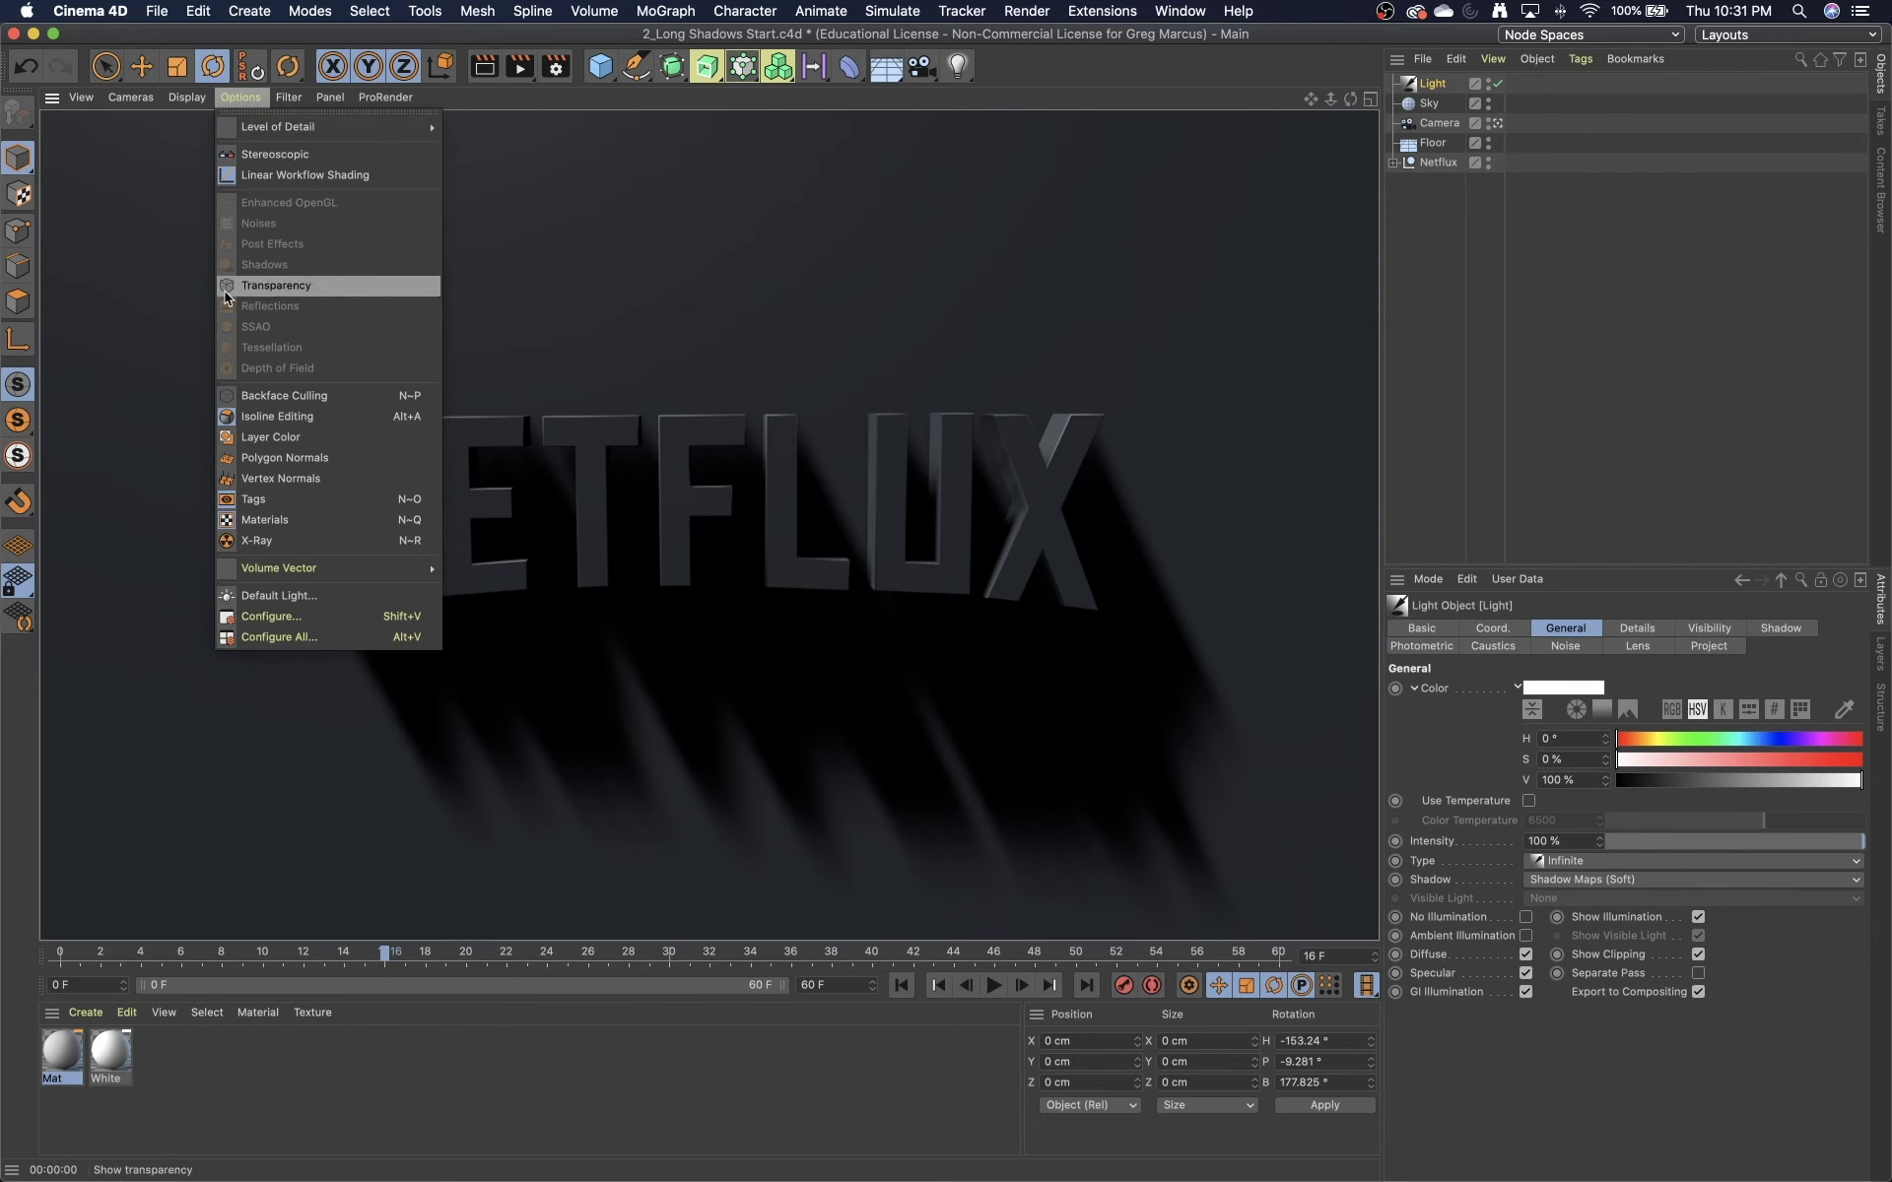
pyautogui.click(266, 270)
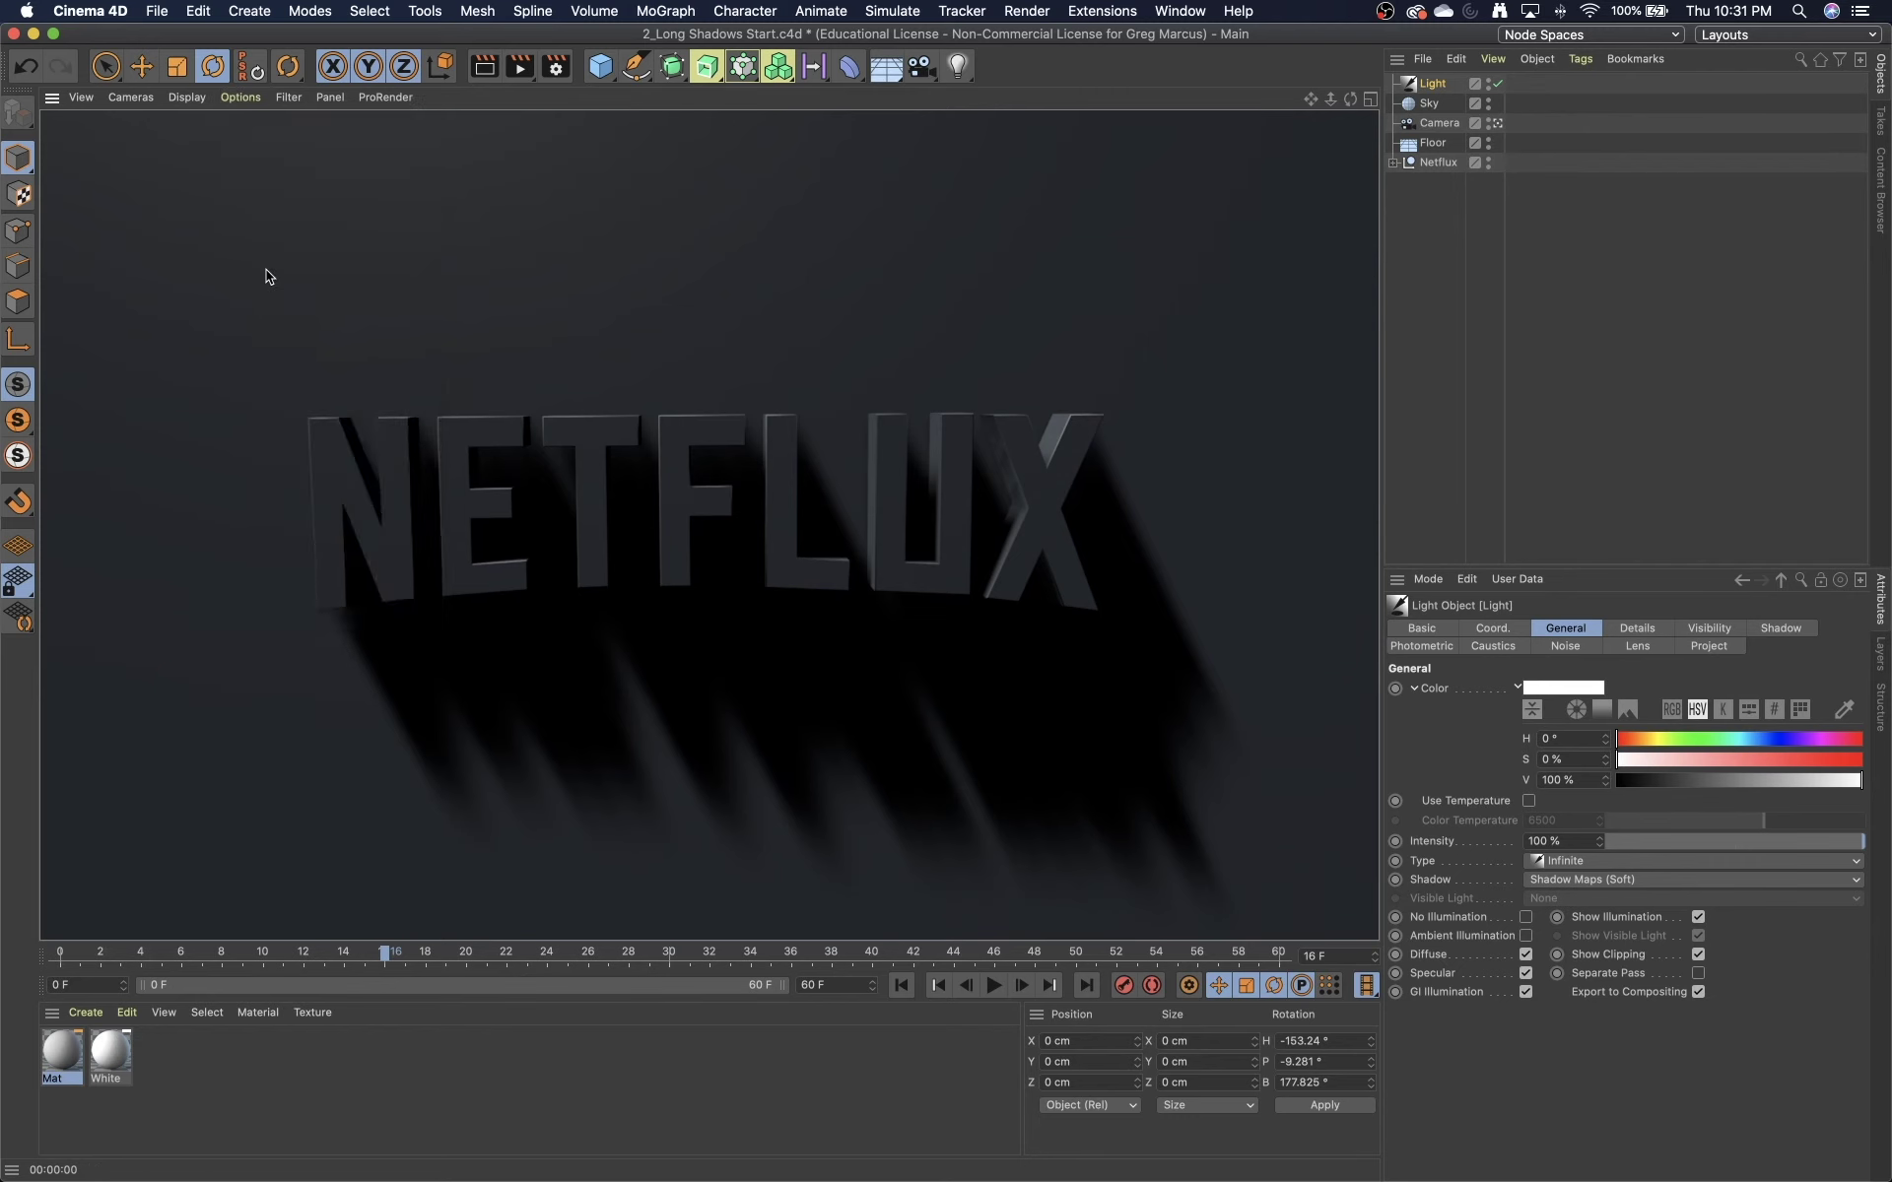
pyautogui.click(266, 270)
pyautogui.click(241, 97)
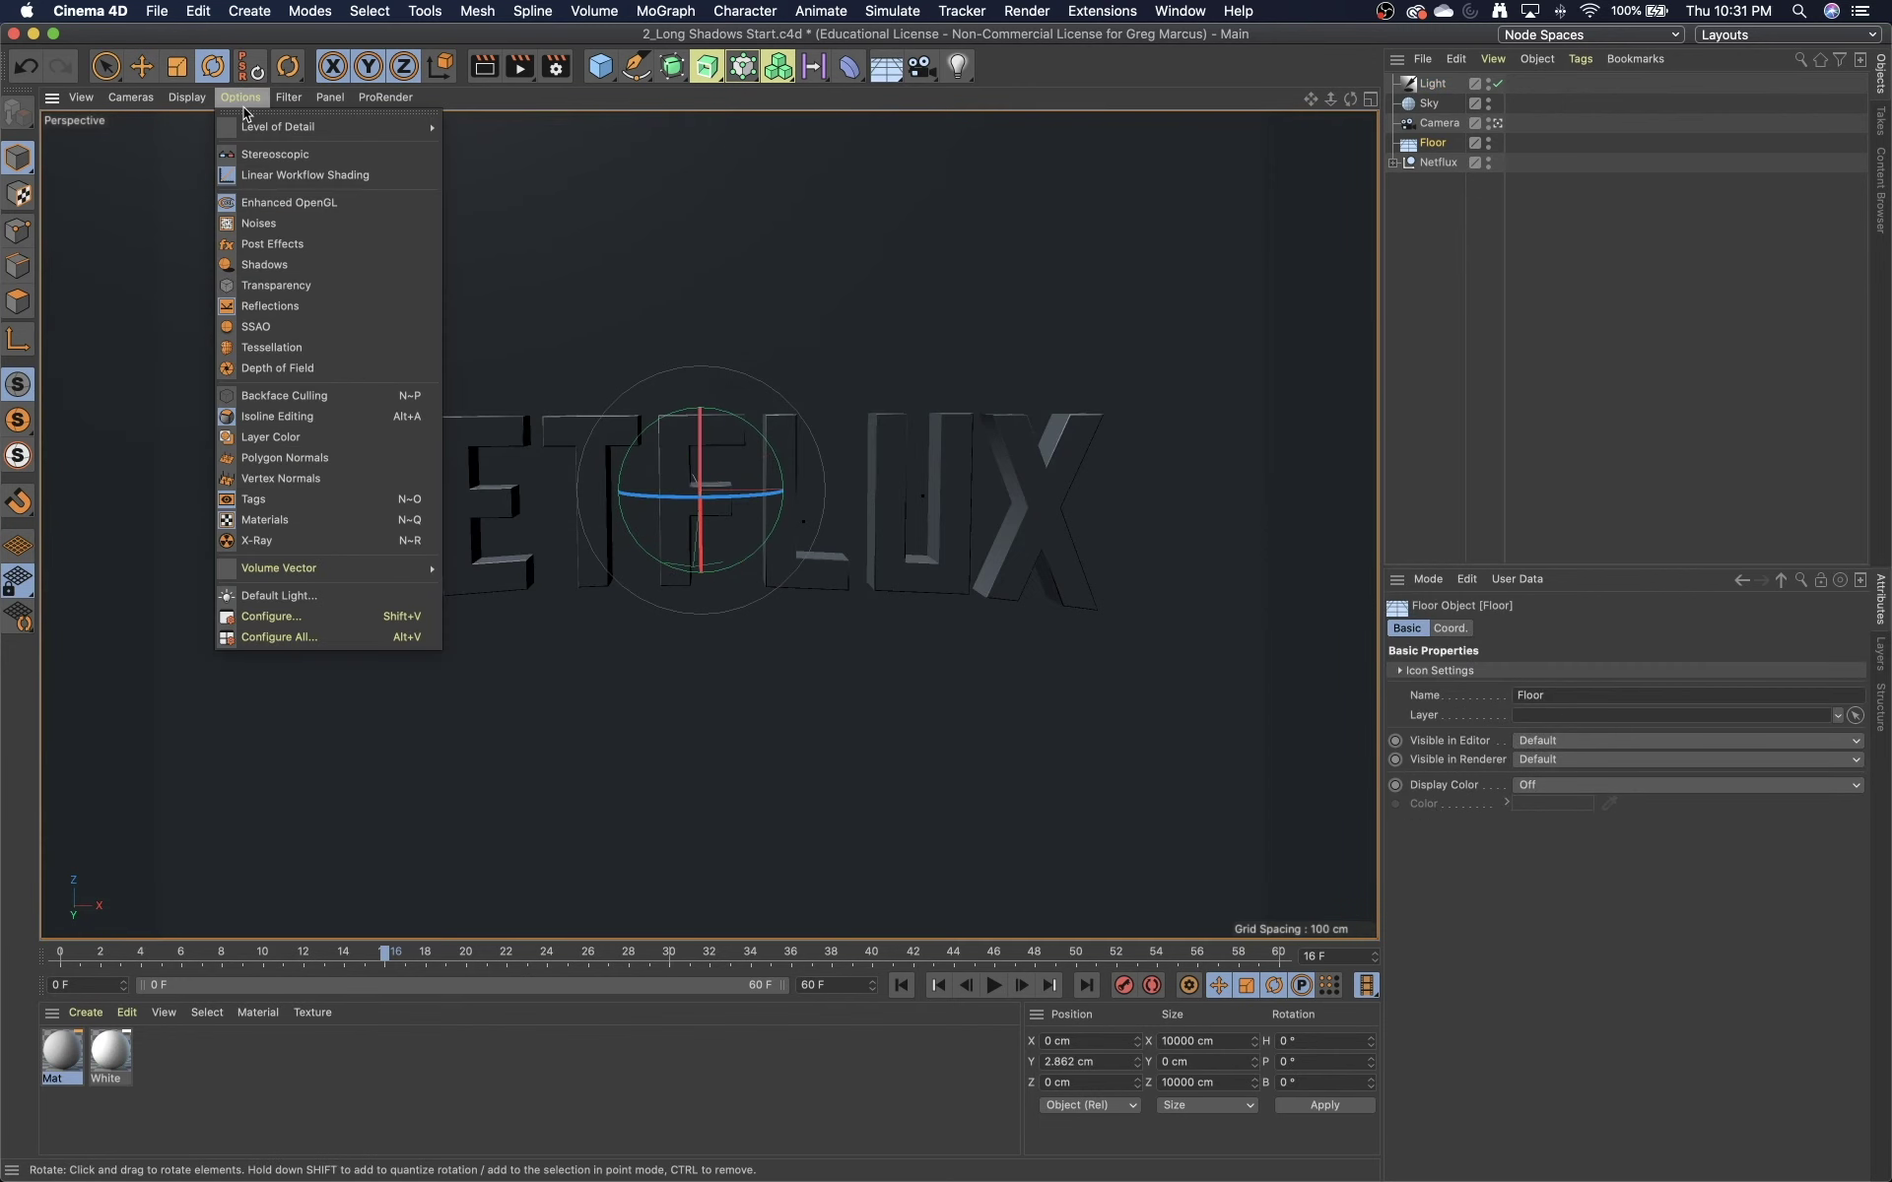
pyautogui.click(298, 262)
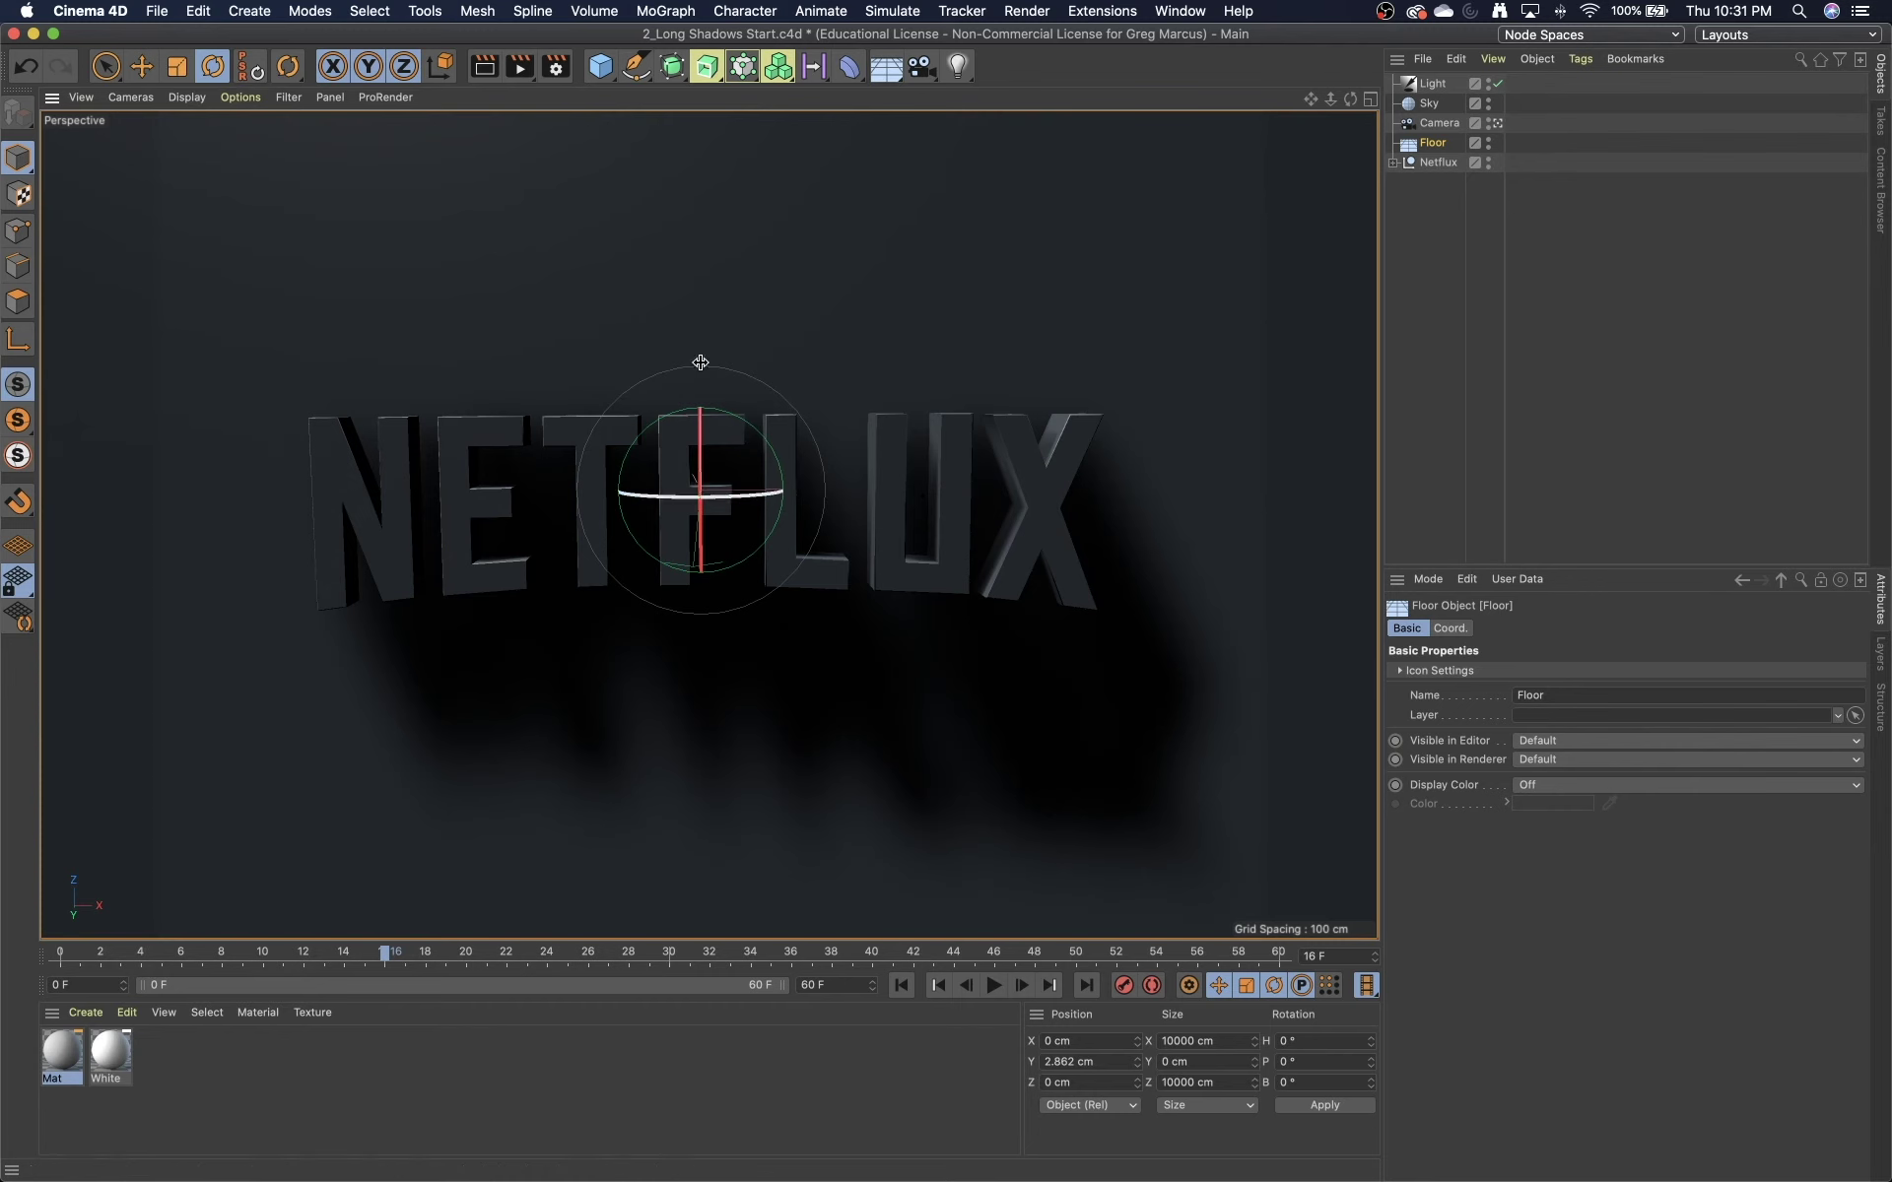
# - Rotate the infinite light to about H -155°, P -9° and B 177°, and render the view to check the shadows
pyautogui.click(1432, 85)
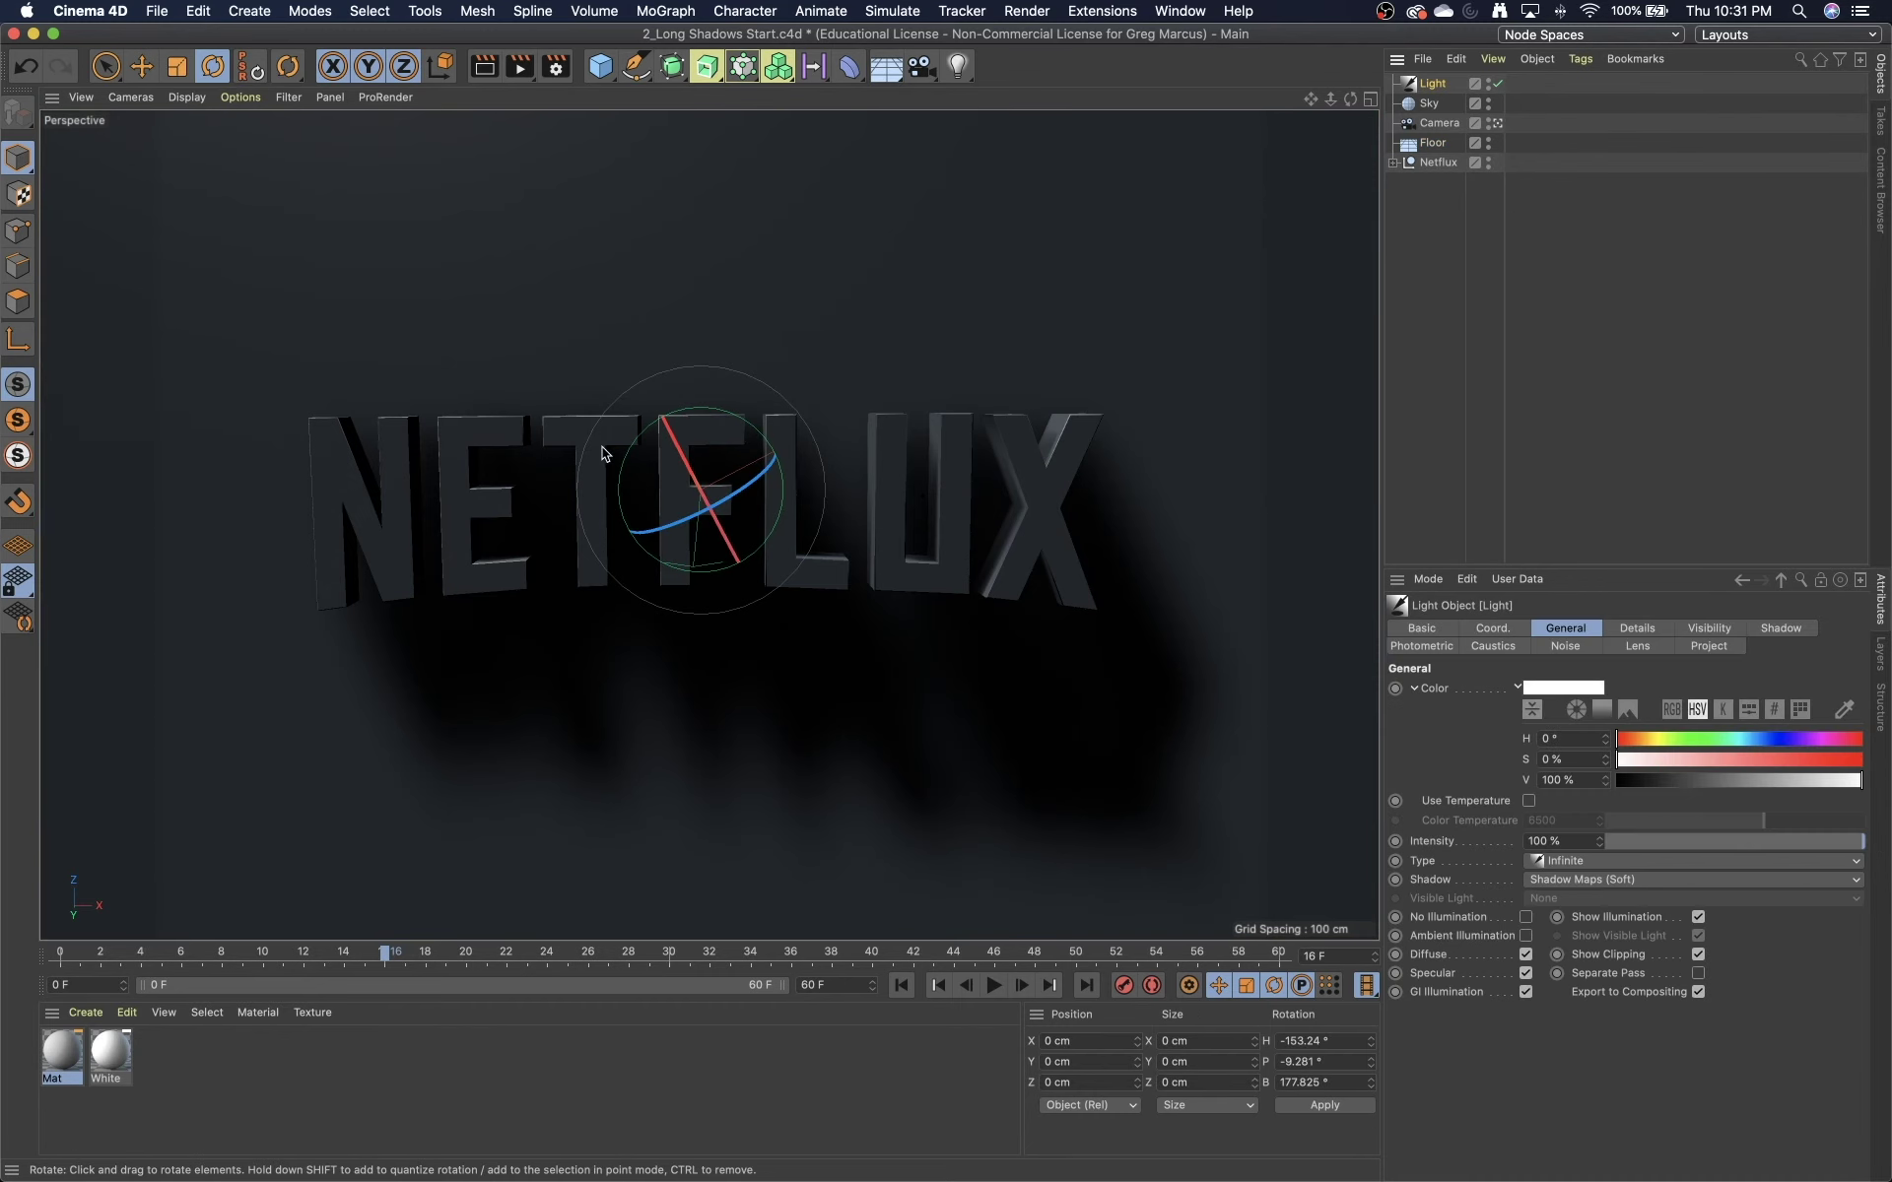
pyautogui.moveTo(686, 458)
pyautogui.mouseDown()
pyautogui.moveTo(696, 478)
pyautogui.moveTo(681, 443)
pyautogui.mouseUp()
pyautogui.moveTo(784, 495); pyautogui.dragTo(786, 496)
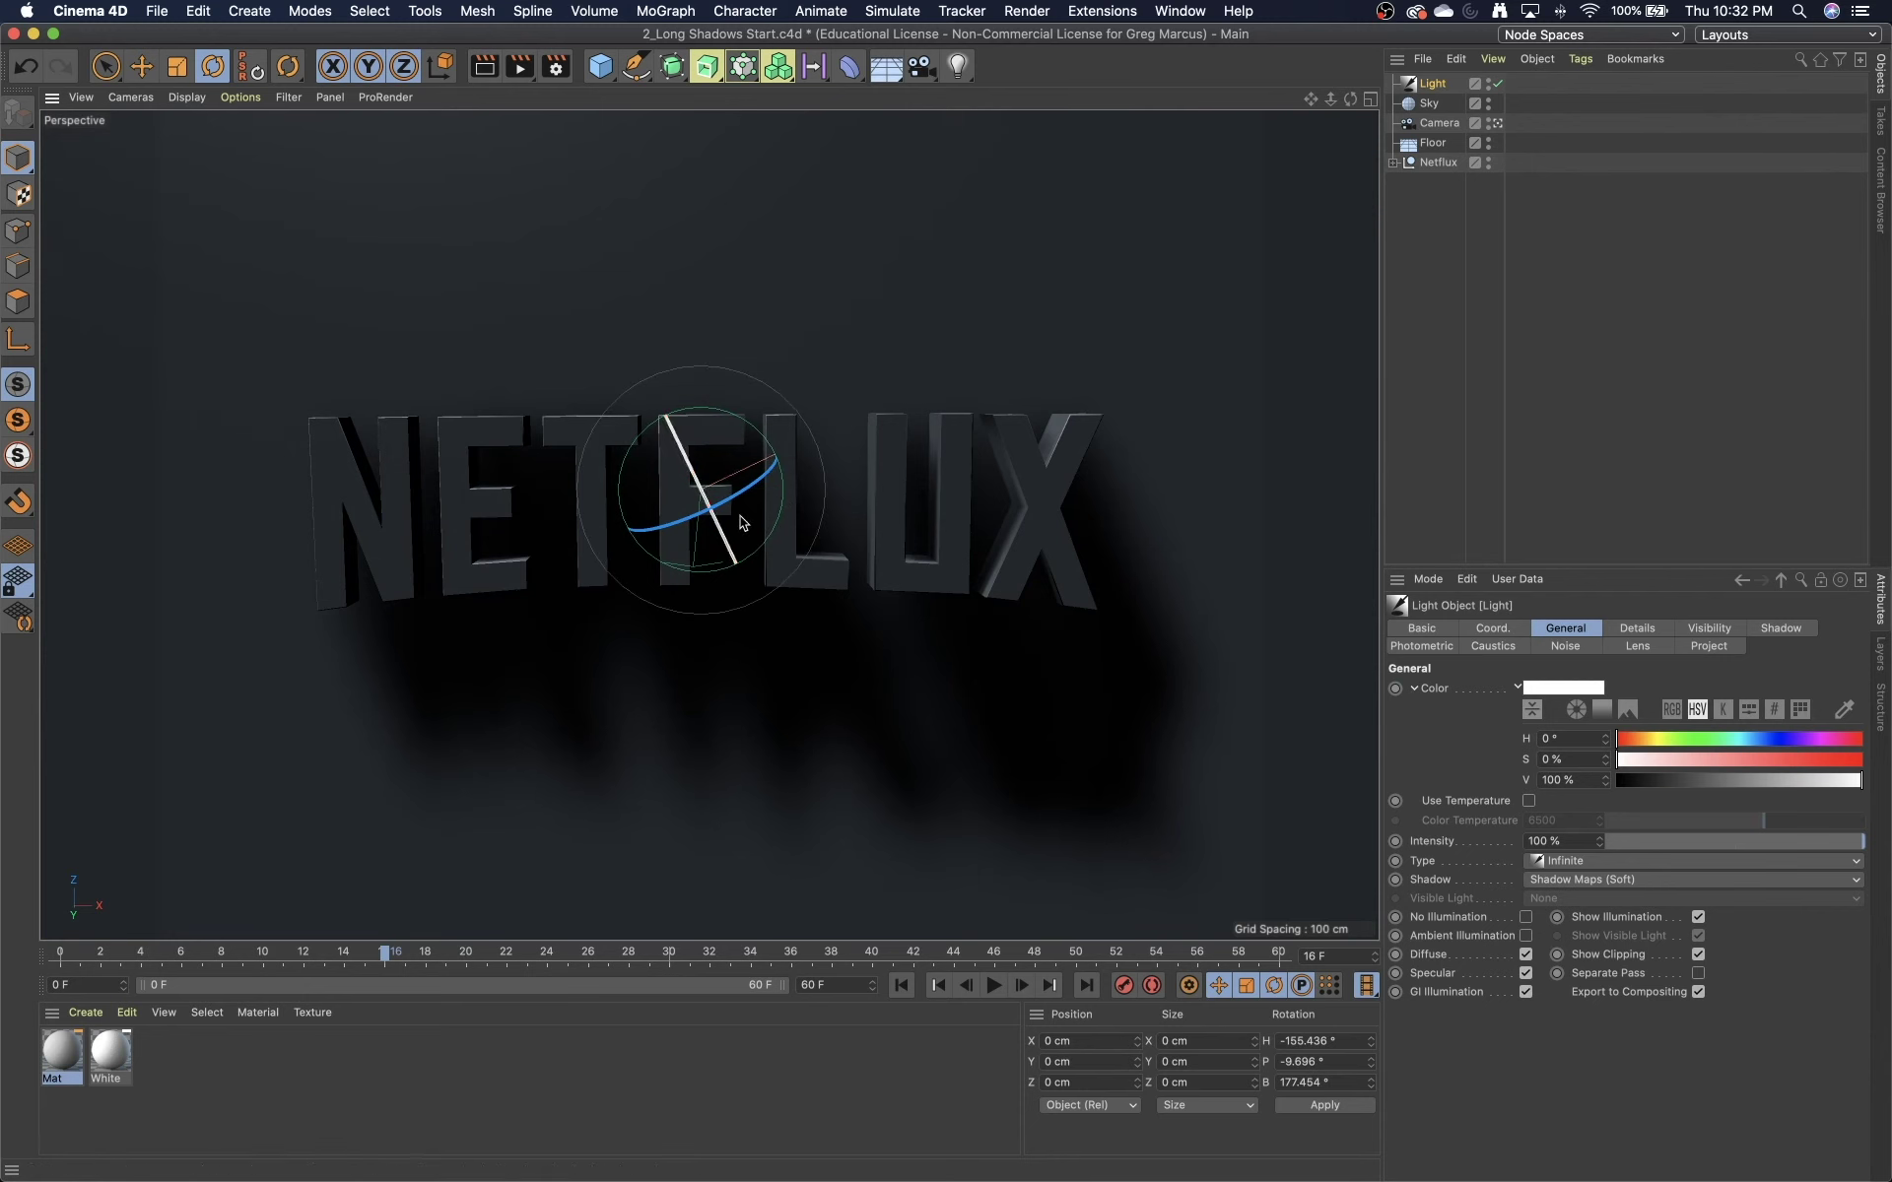
pyautogui.moveTo(682, 438); pyautogui.dragTo(688, 439)
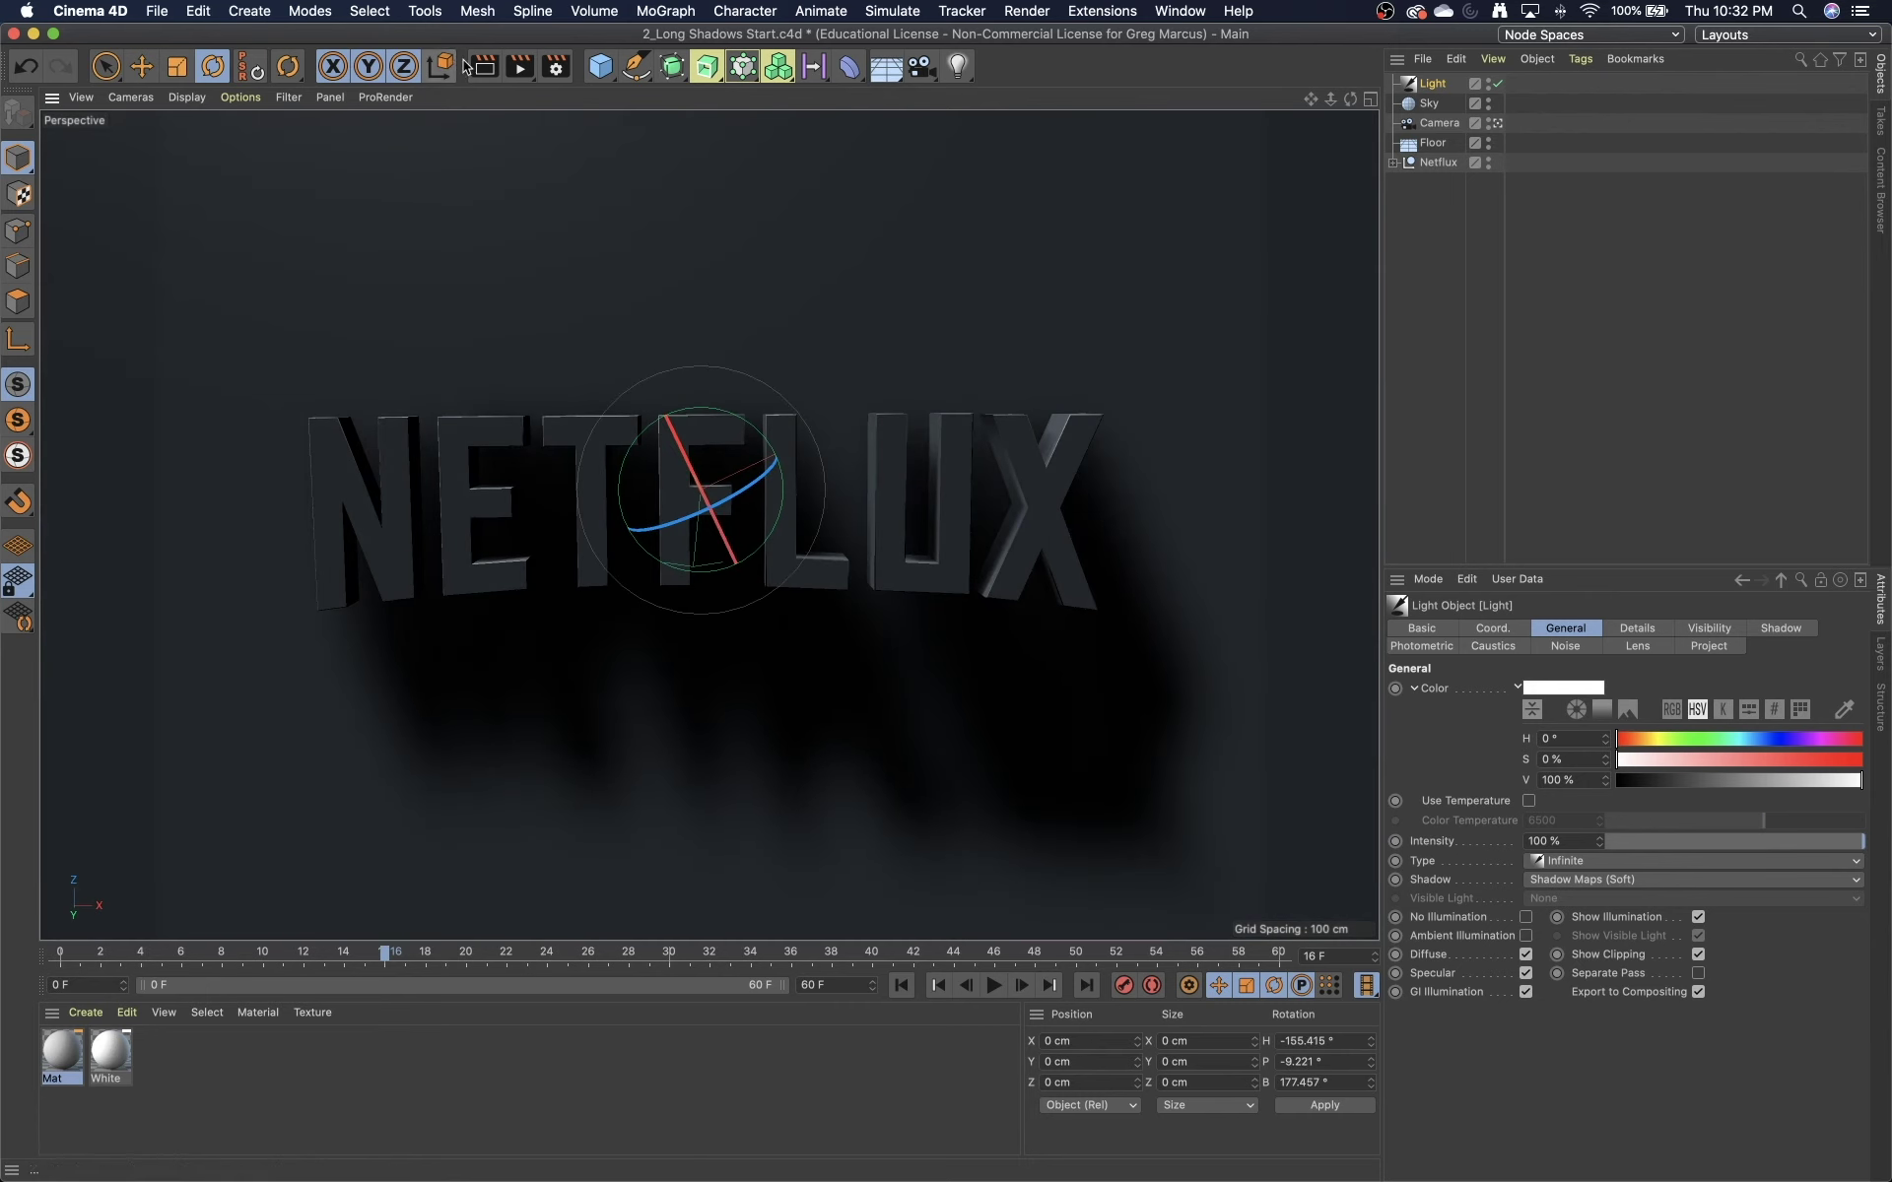
pyautogui.press('super+r')
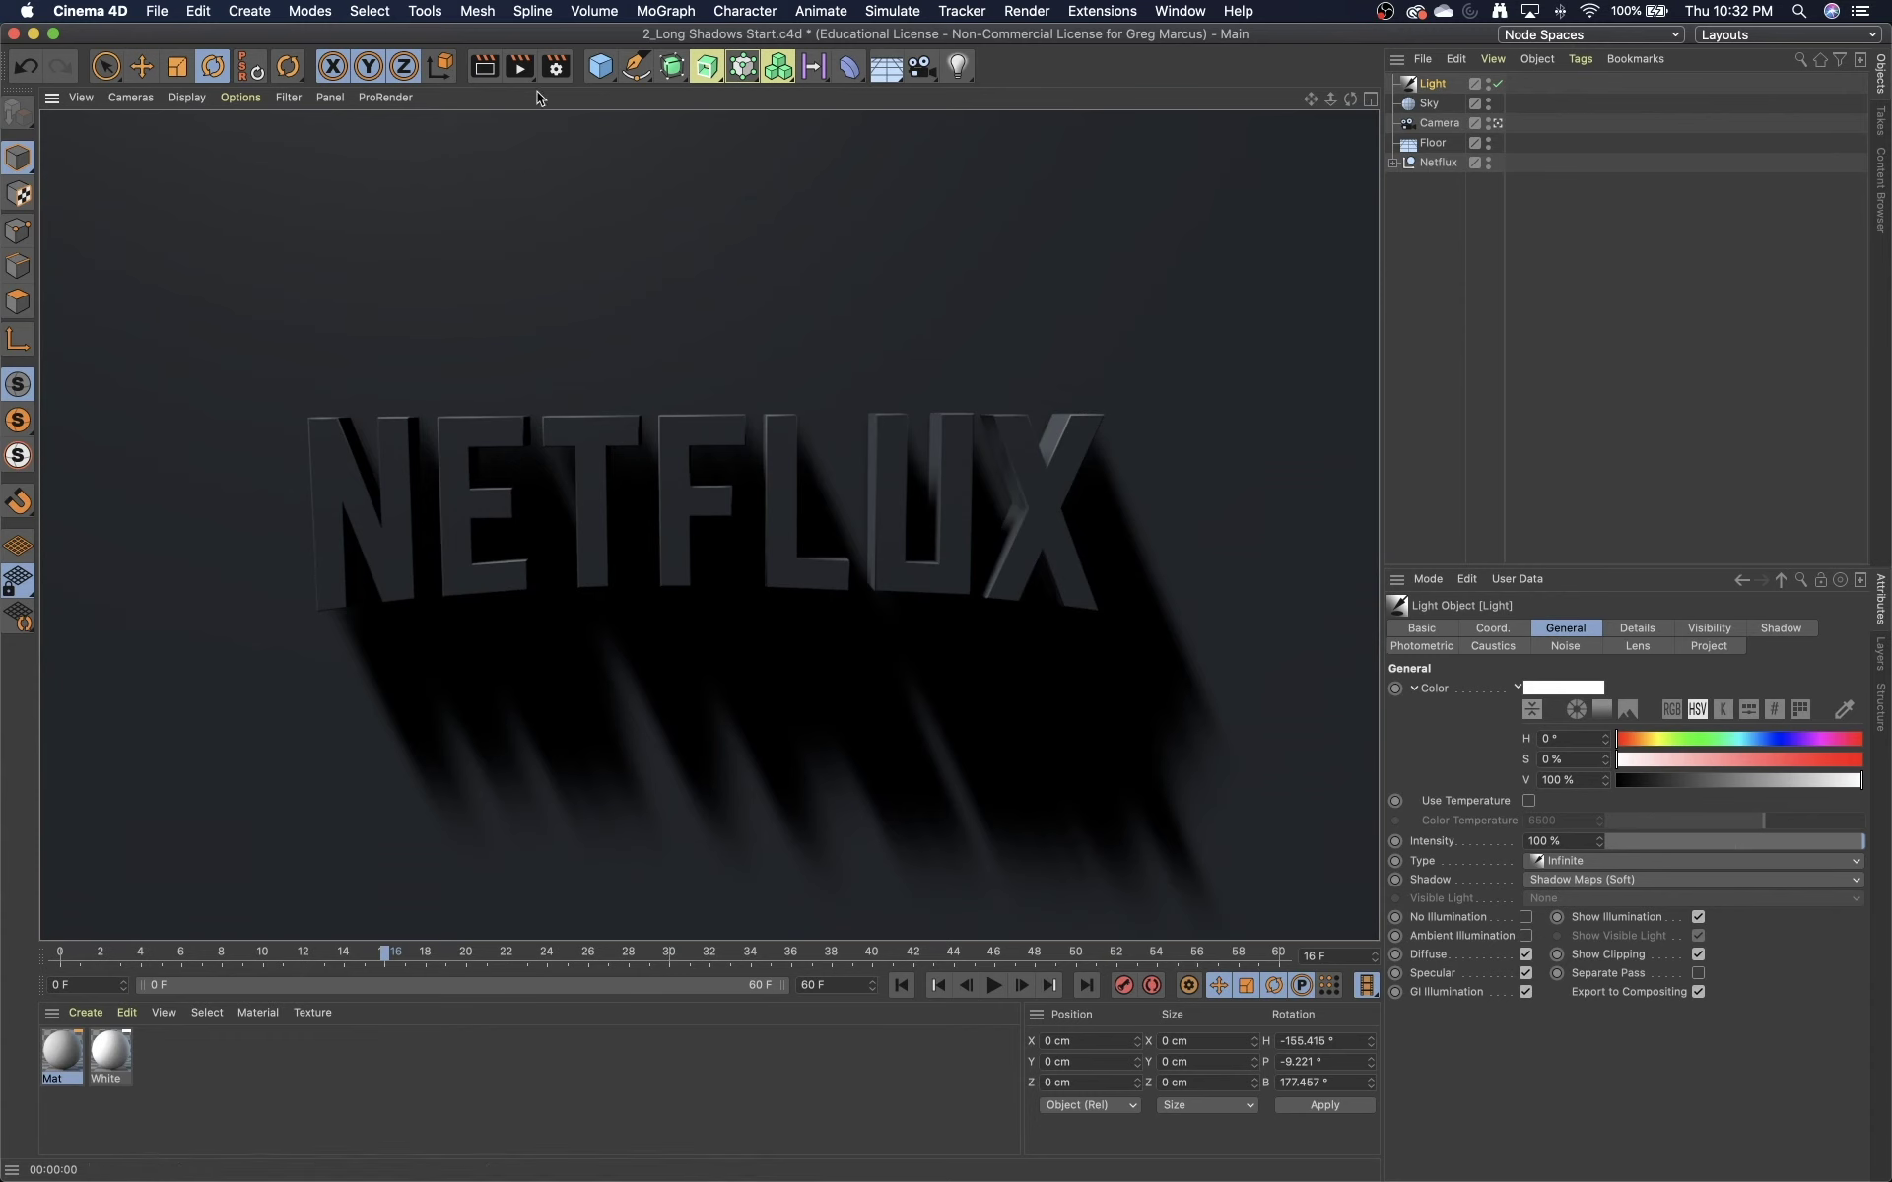
# - Render the frame to the Picture Viewer and inspect the shadows at 200% zoom
pyautogui.click(524, 69)
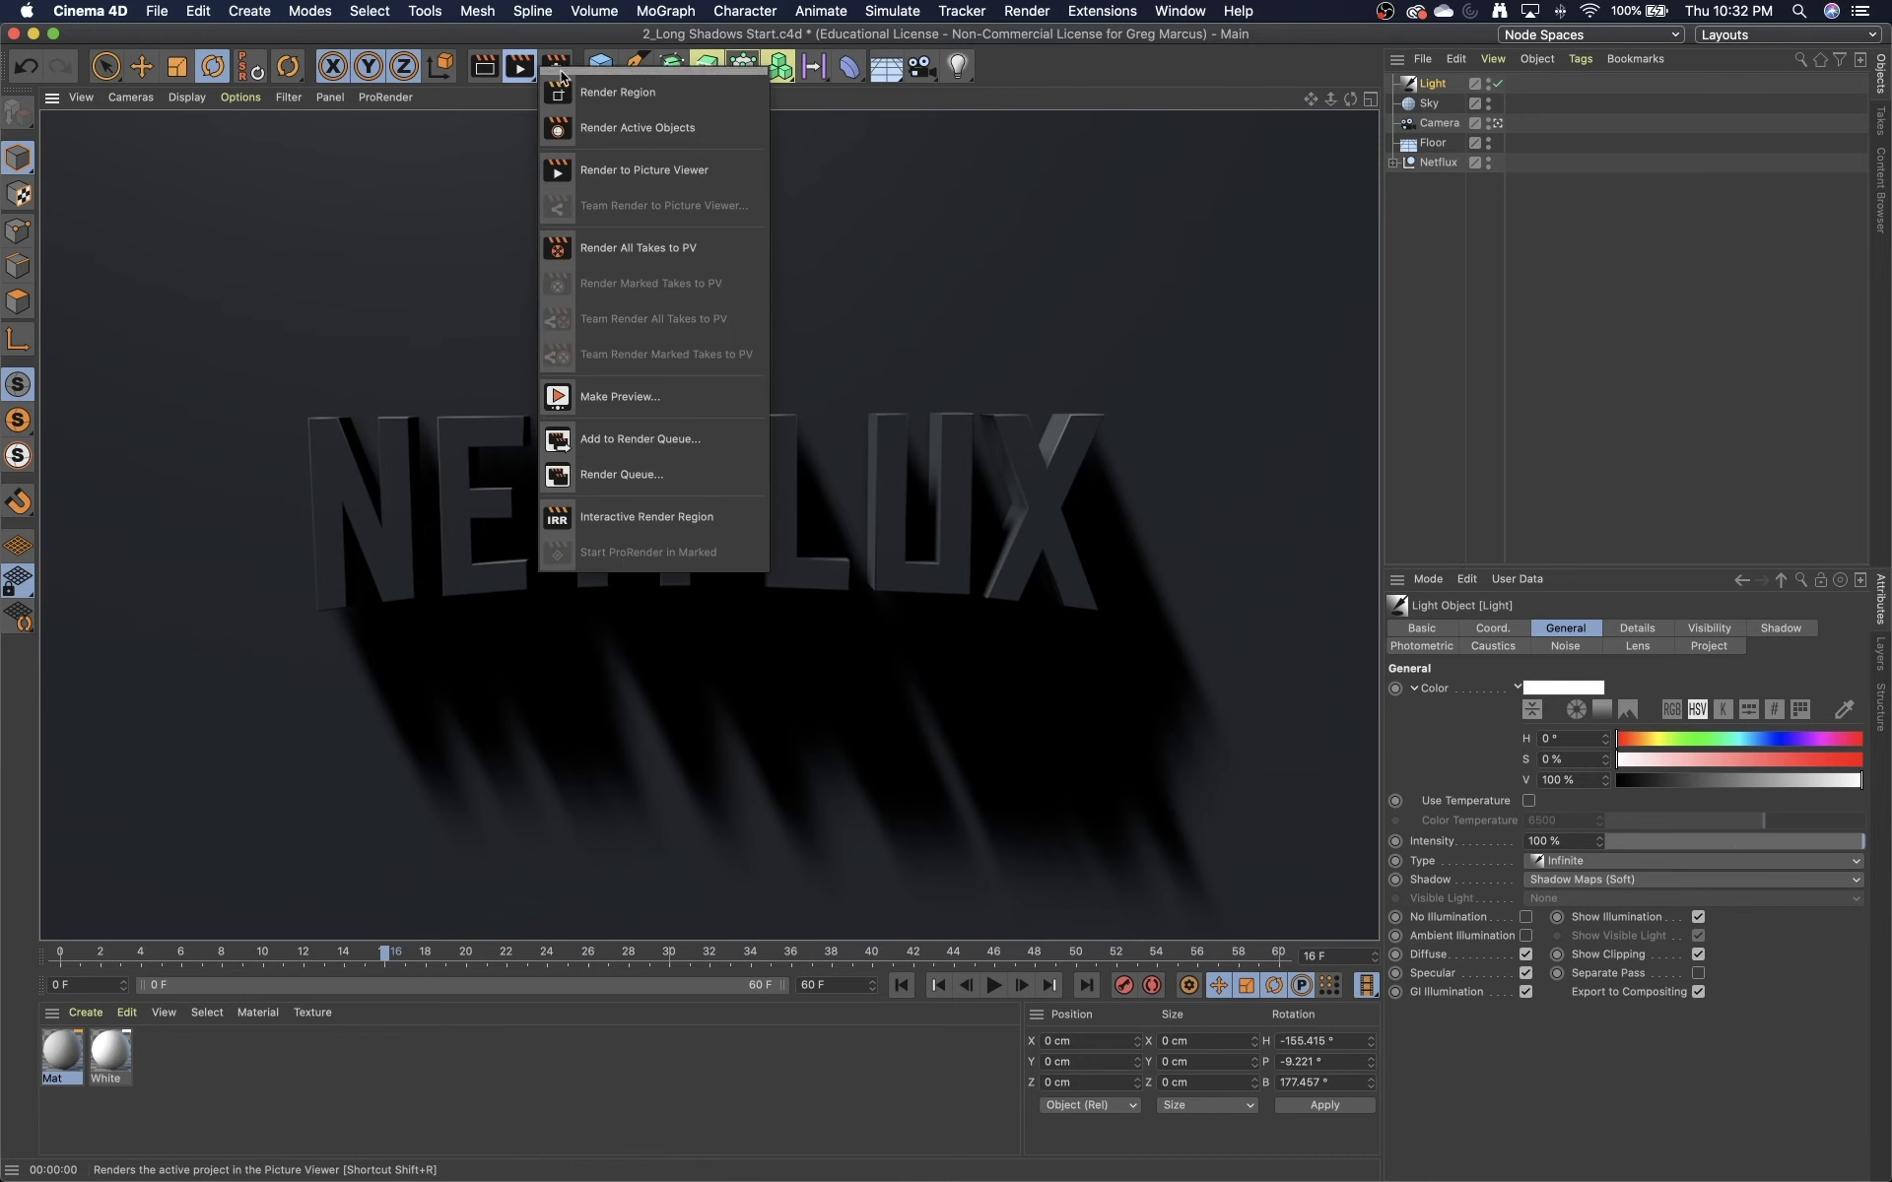
pyautogui.click(523, 69)
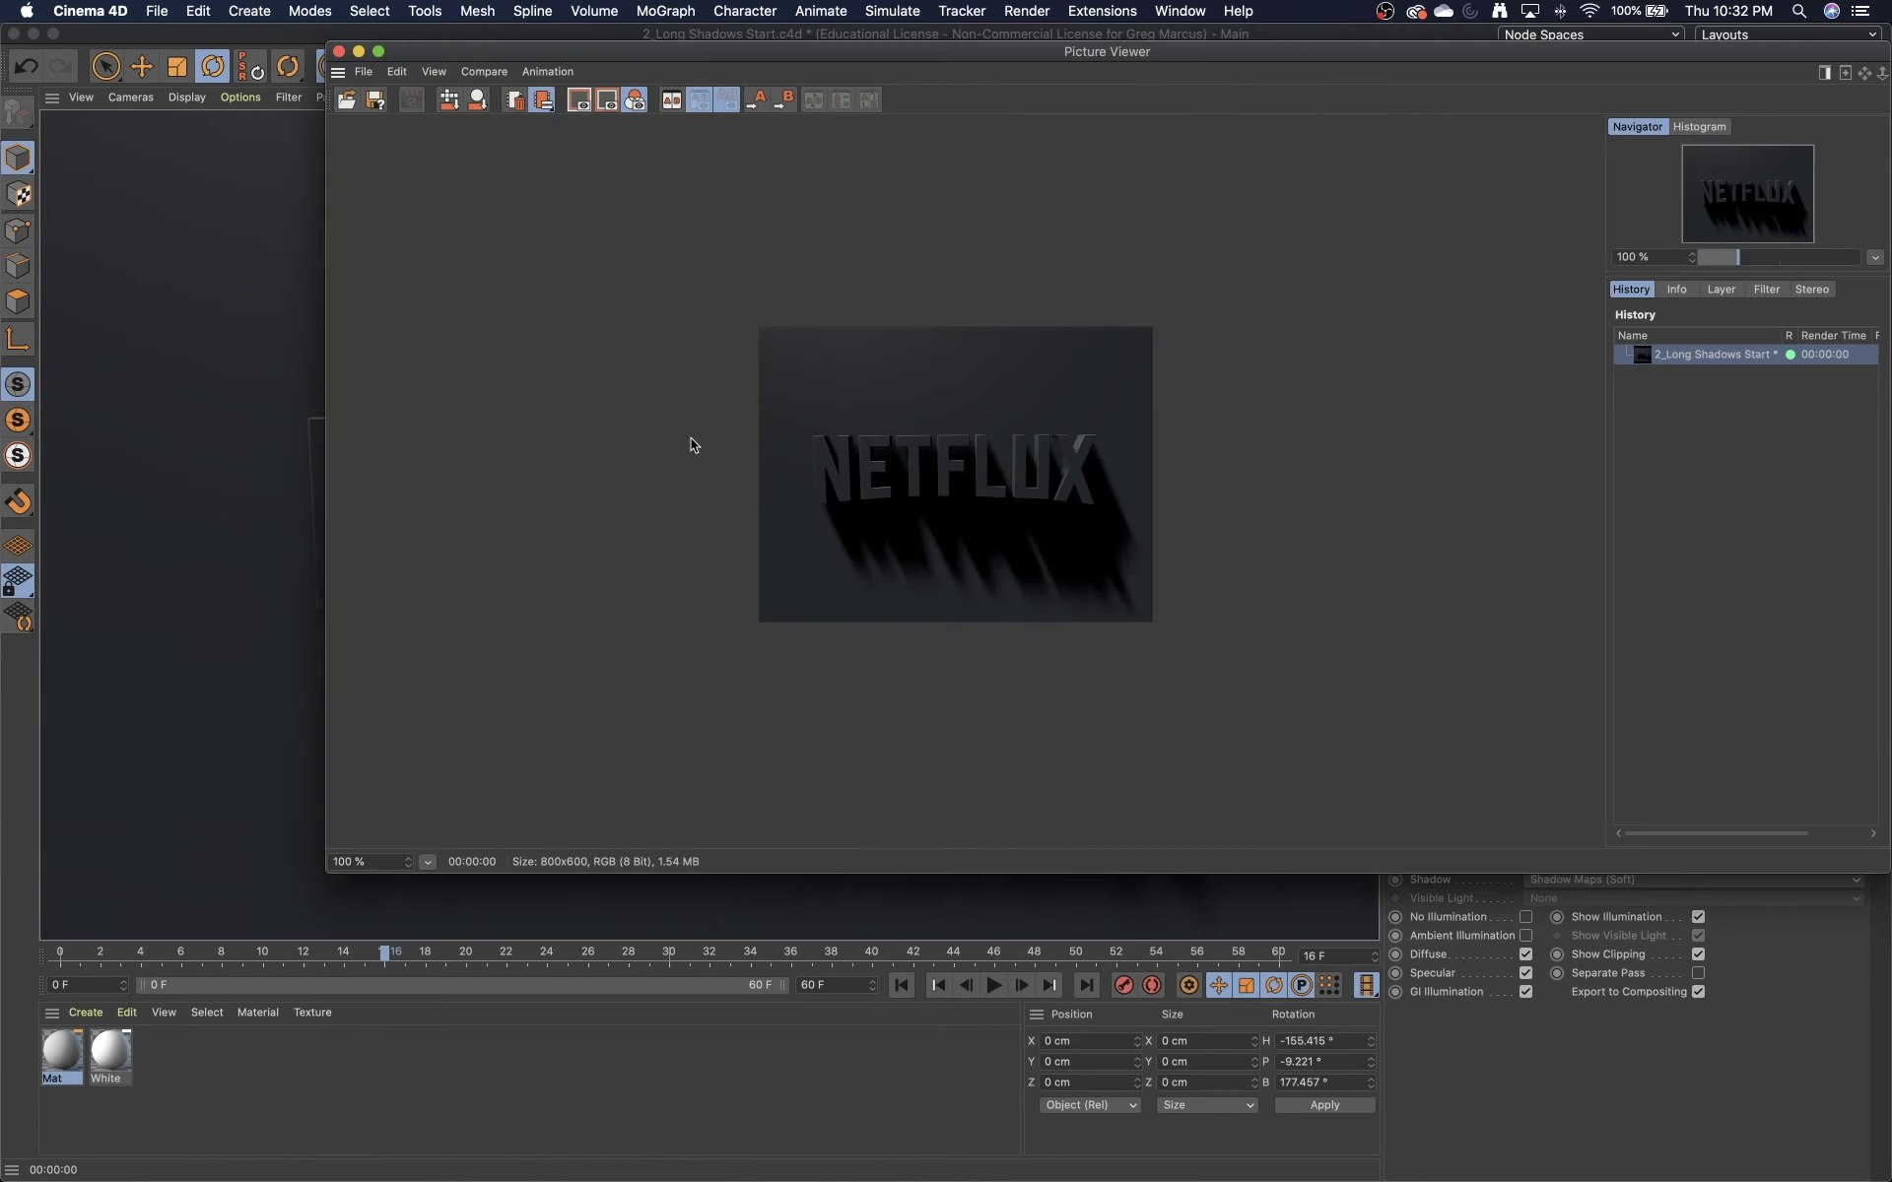
pyautogui.scroll(5, 1064, 495)
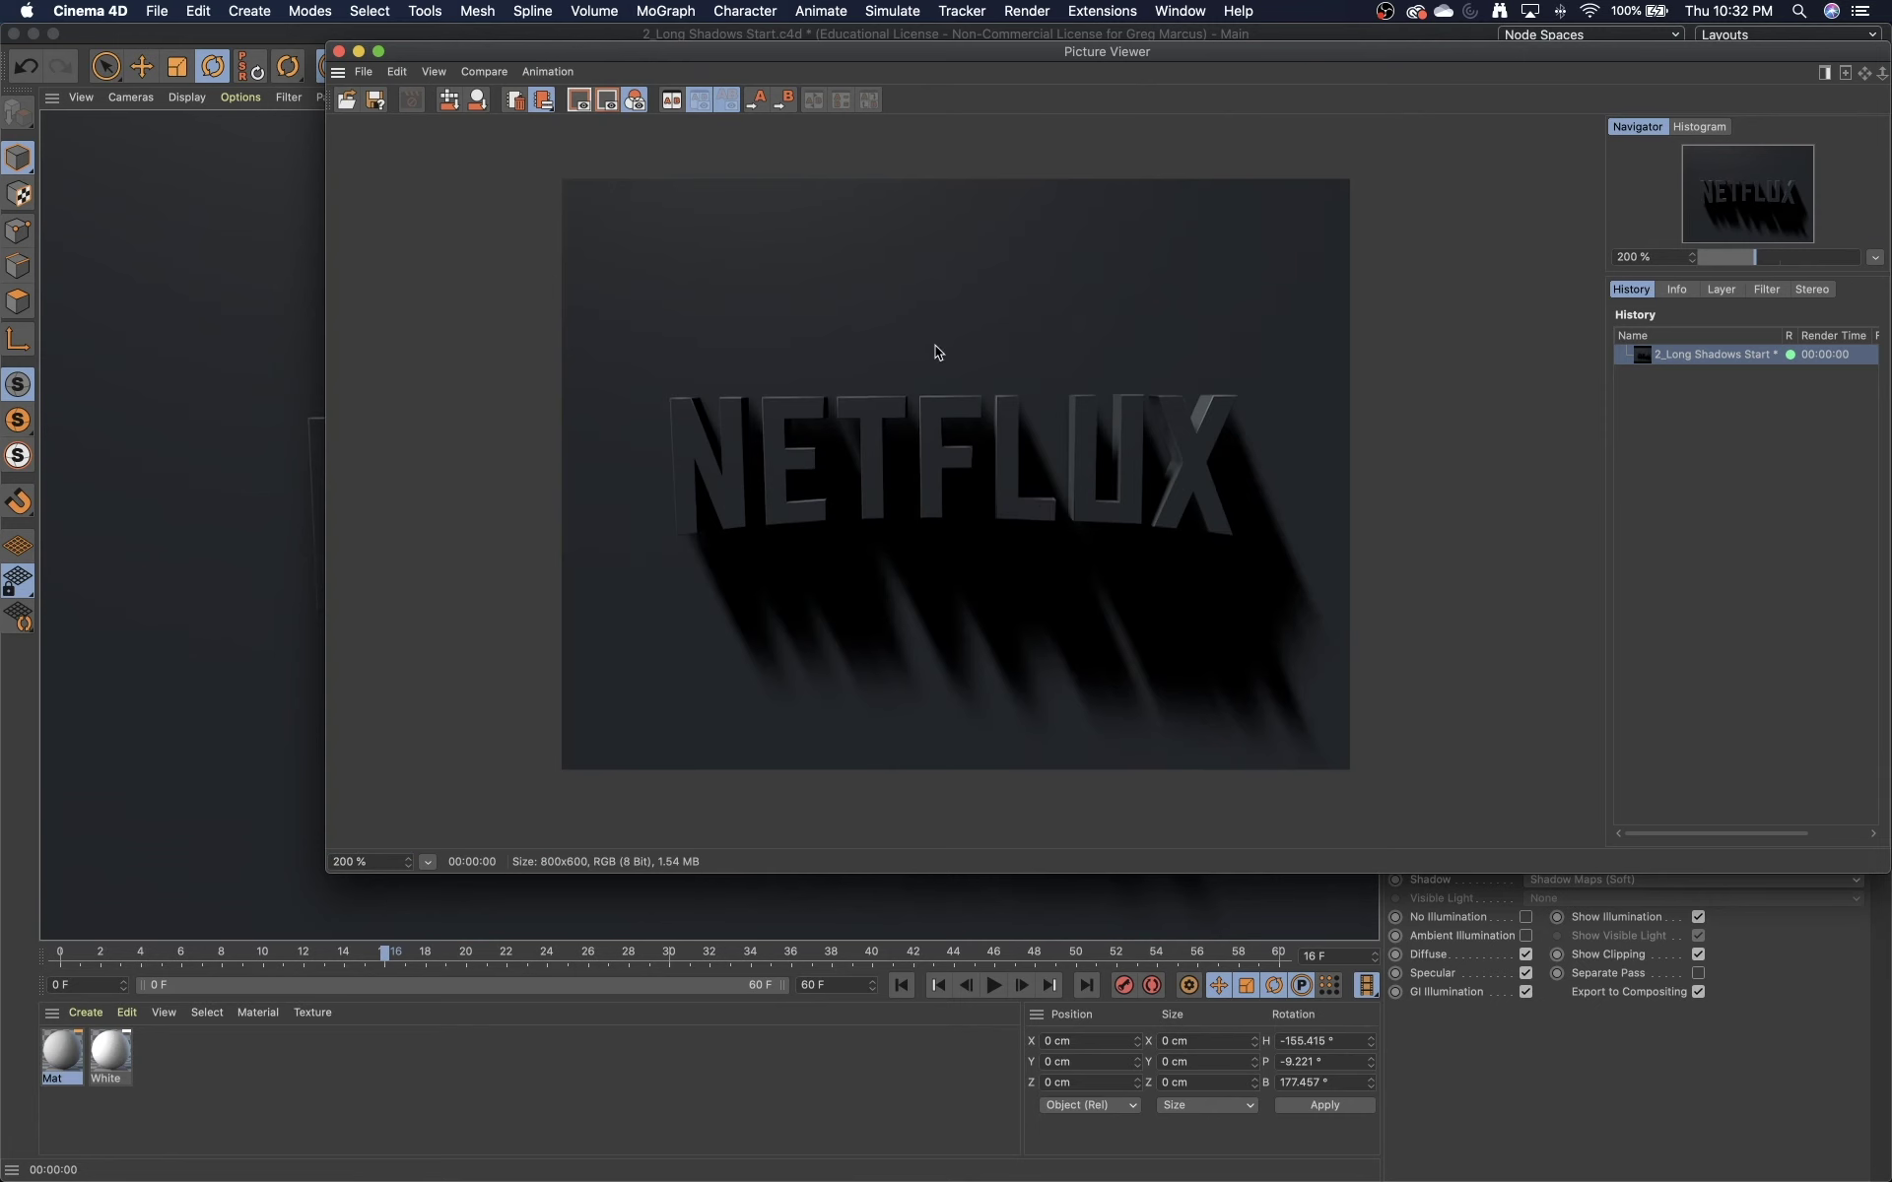
pyautogui.moveTo(1190, 54); pyautogui.dragTo(988, 102)
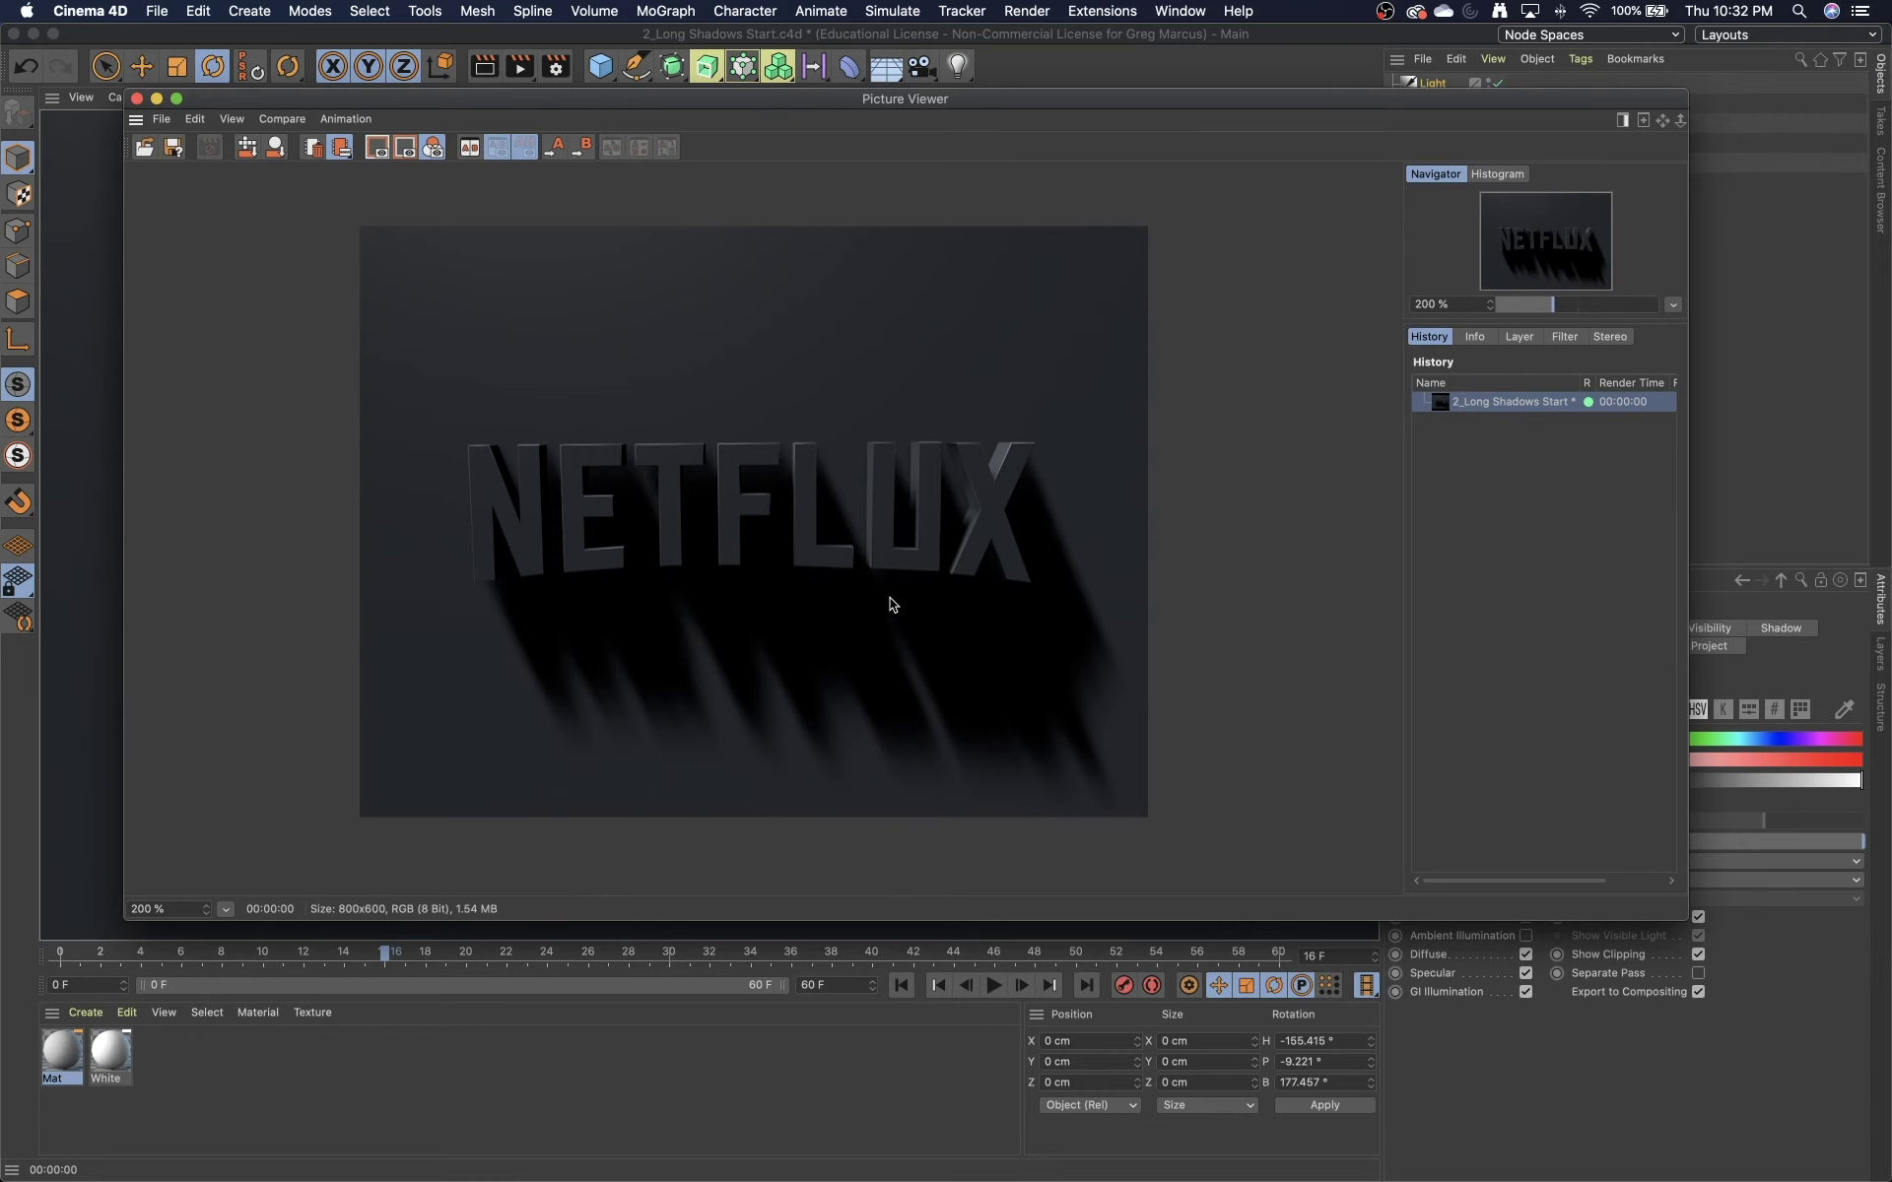
pyautogui.moveTo(441, 102); pyautogui.dragTo(728, 199)
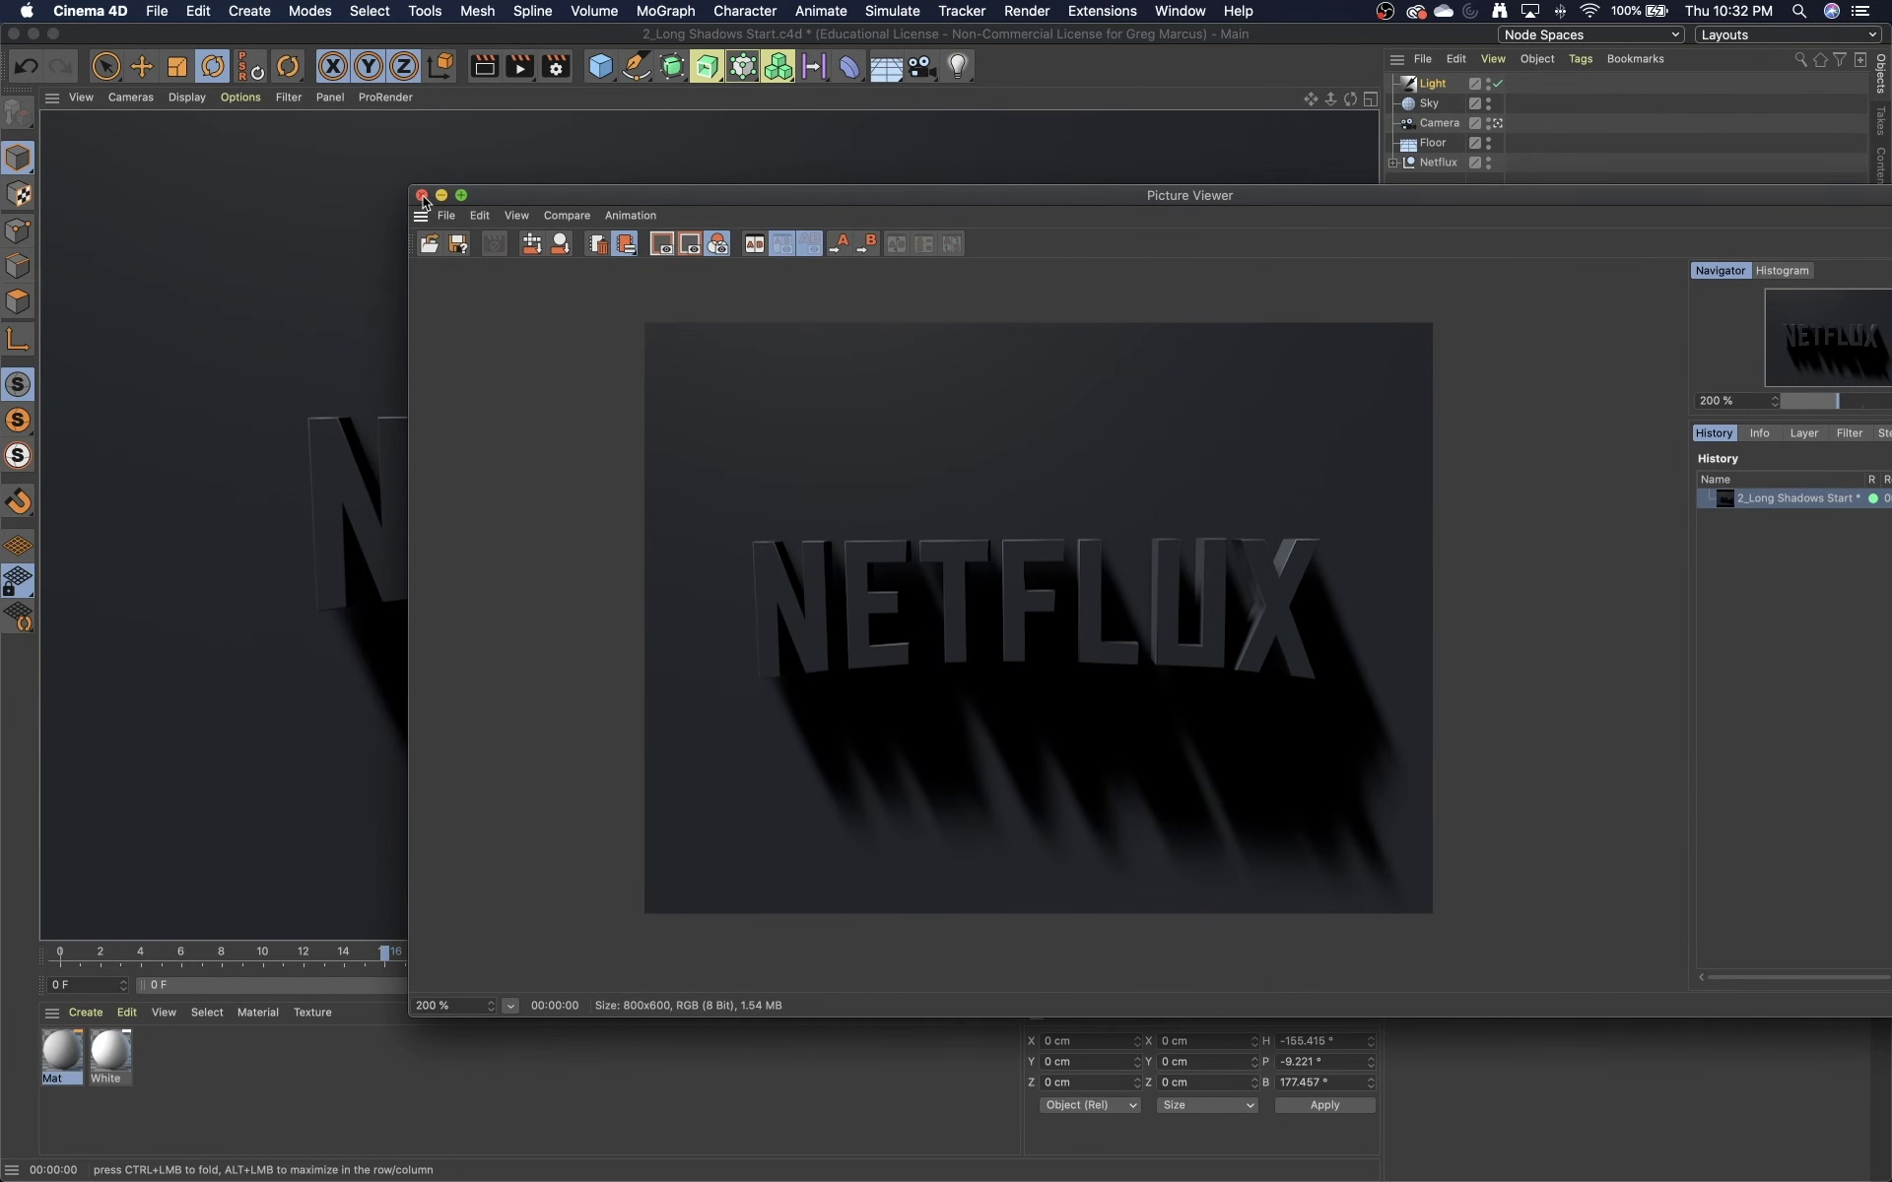
# - Apply the White material to the Floor and the Netflux lettering
pyautogui.moveTo(541, 197); pyautogui.dragTo(1156, 286)
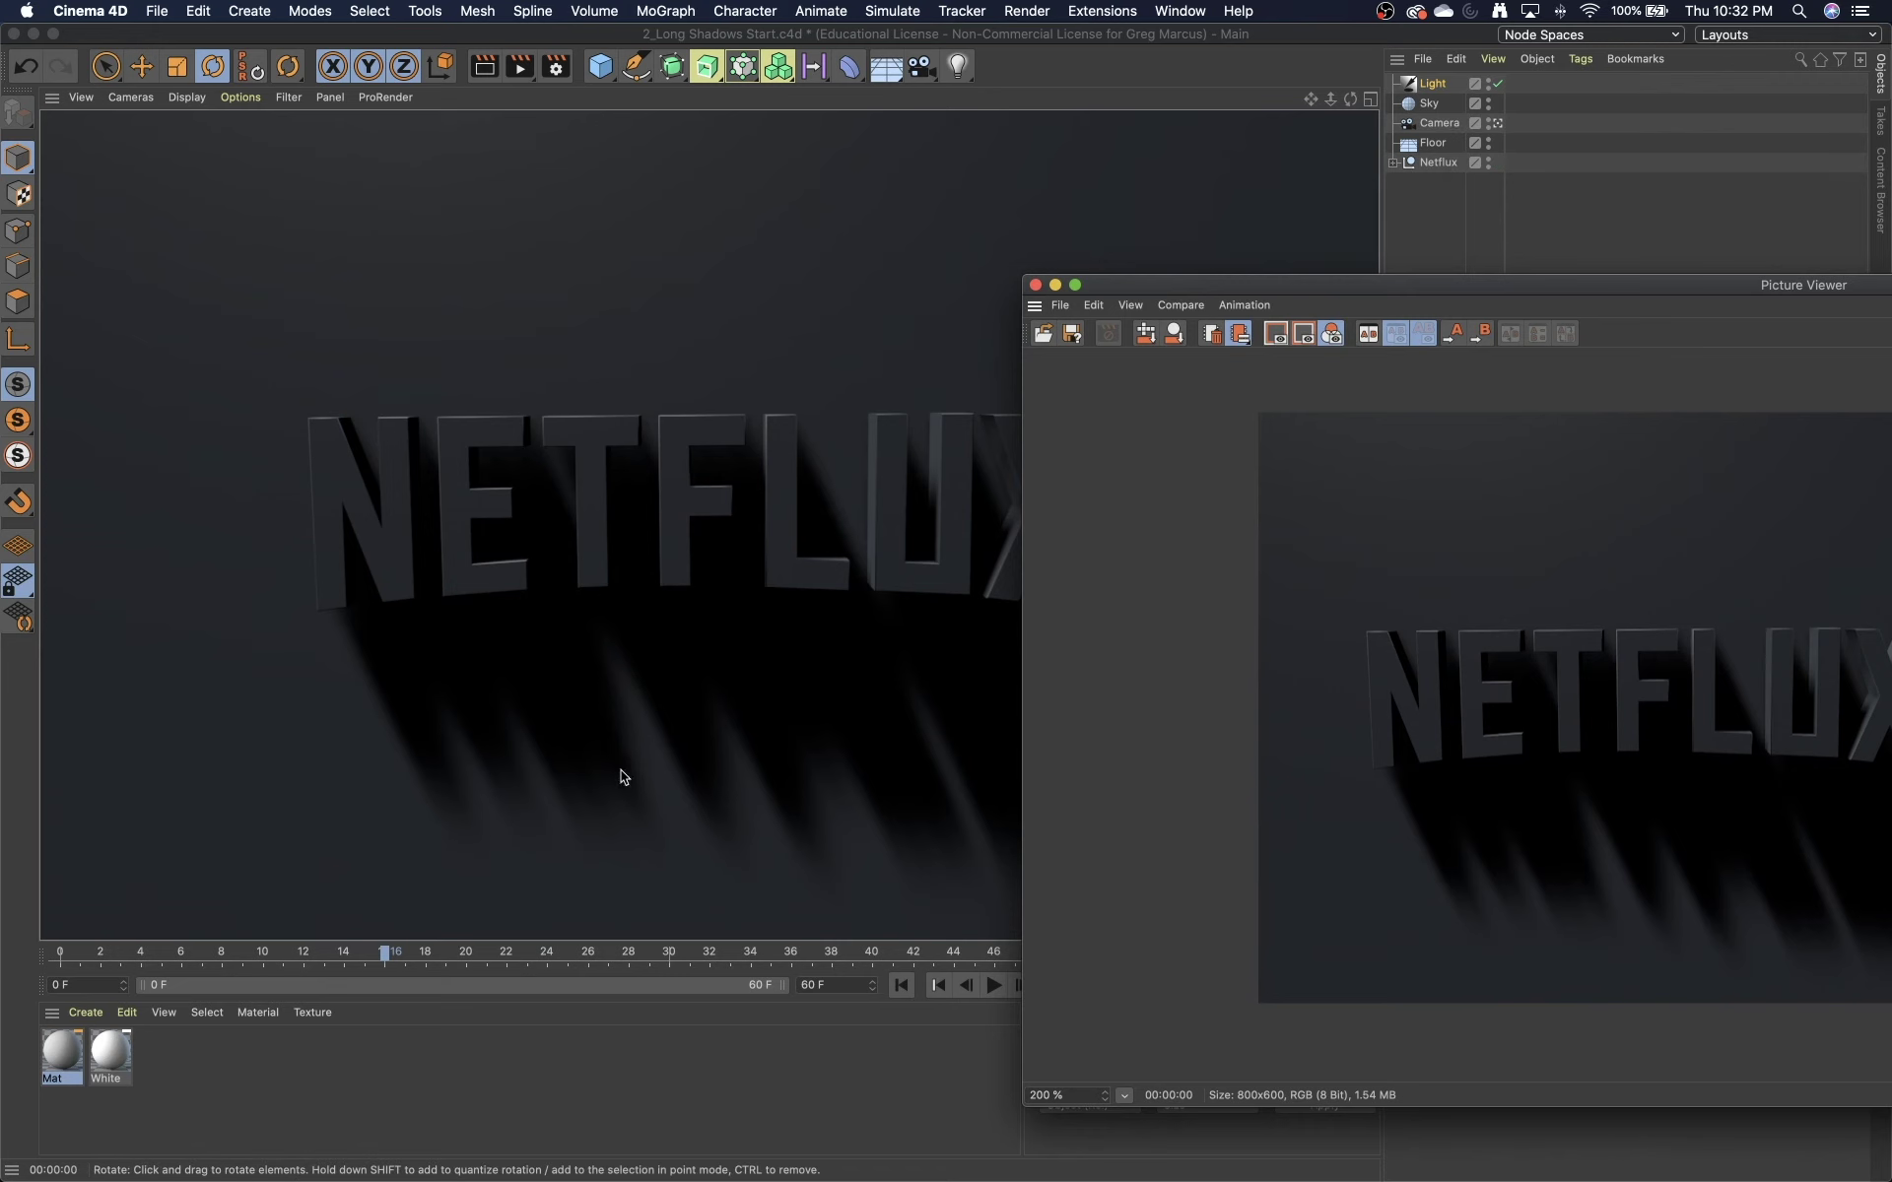
pyautogui.click(102, 1054)
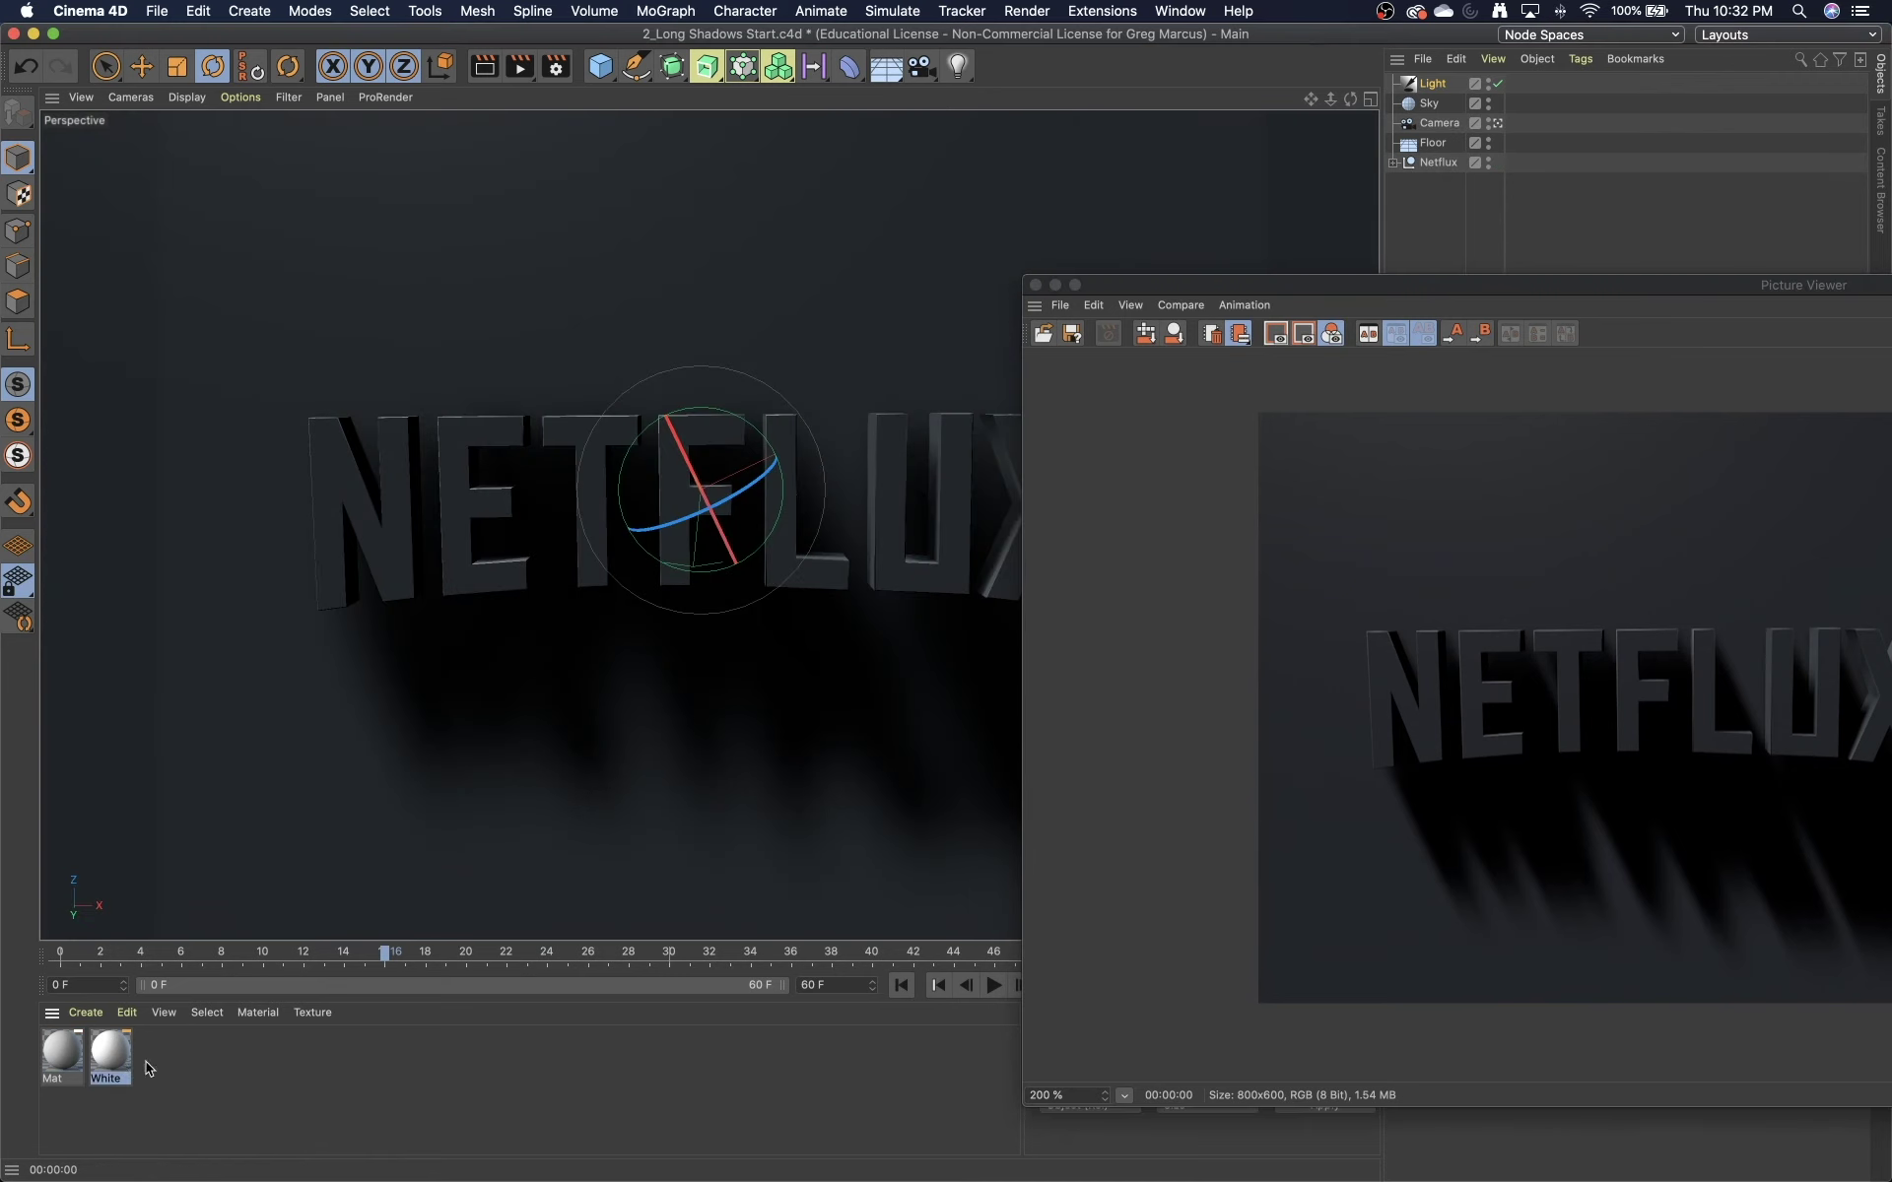
pyautogui.moveTo(122, 1052); pyautogui.dragTo(1444, 143)
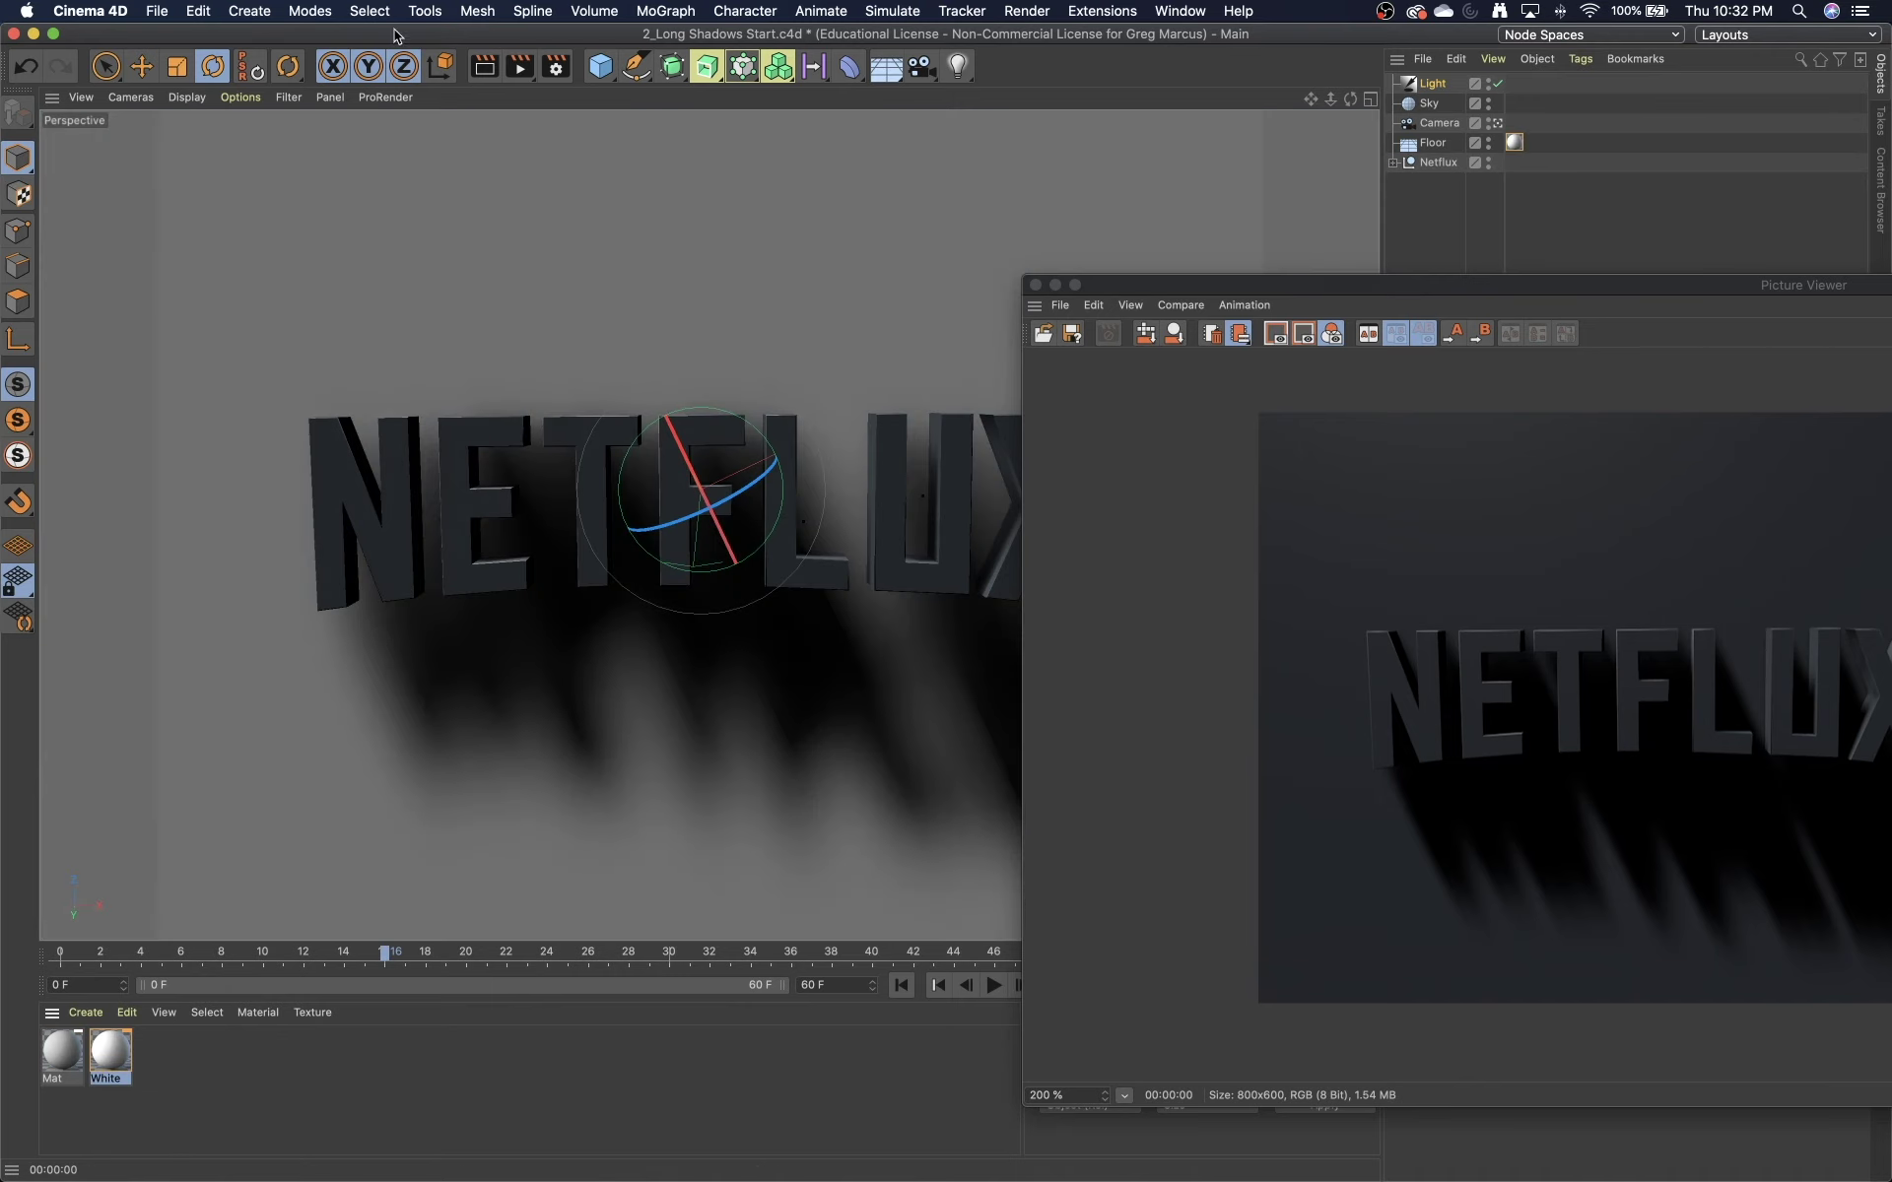
pyautogui.moveTo(110, 1056)
pyautogui.mouseDown()
pyautogui.moveTo(1102, 190)
pyautogui.moveTo(1406, 110)
pyautogui.moveTo(1435, 164)
pyautogui.mouseUp()
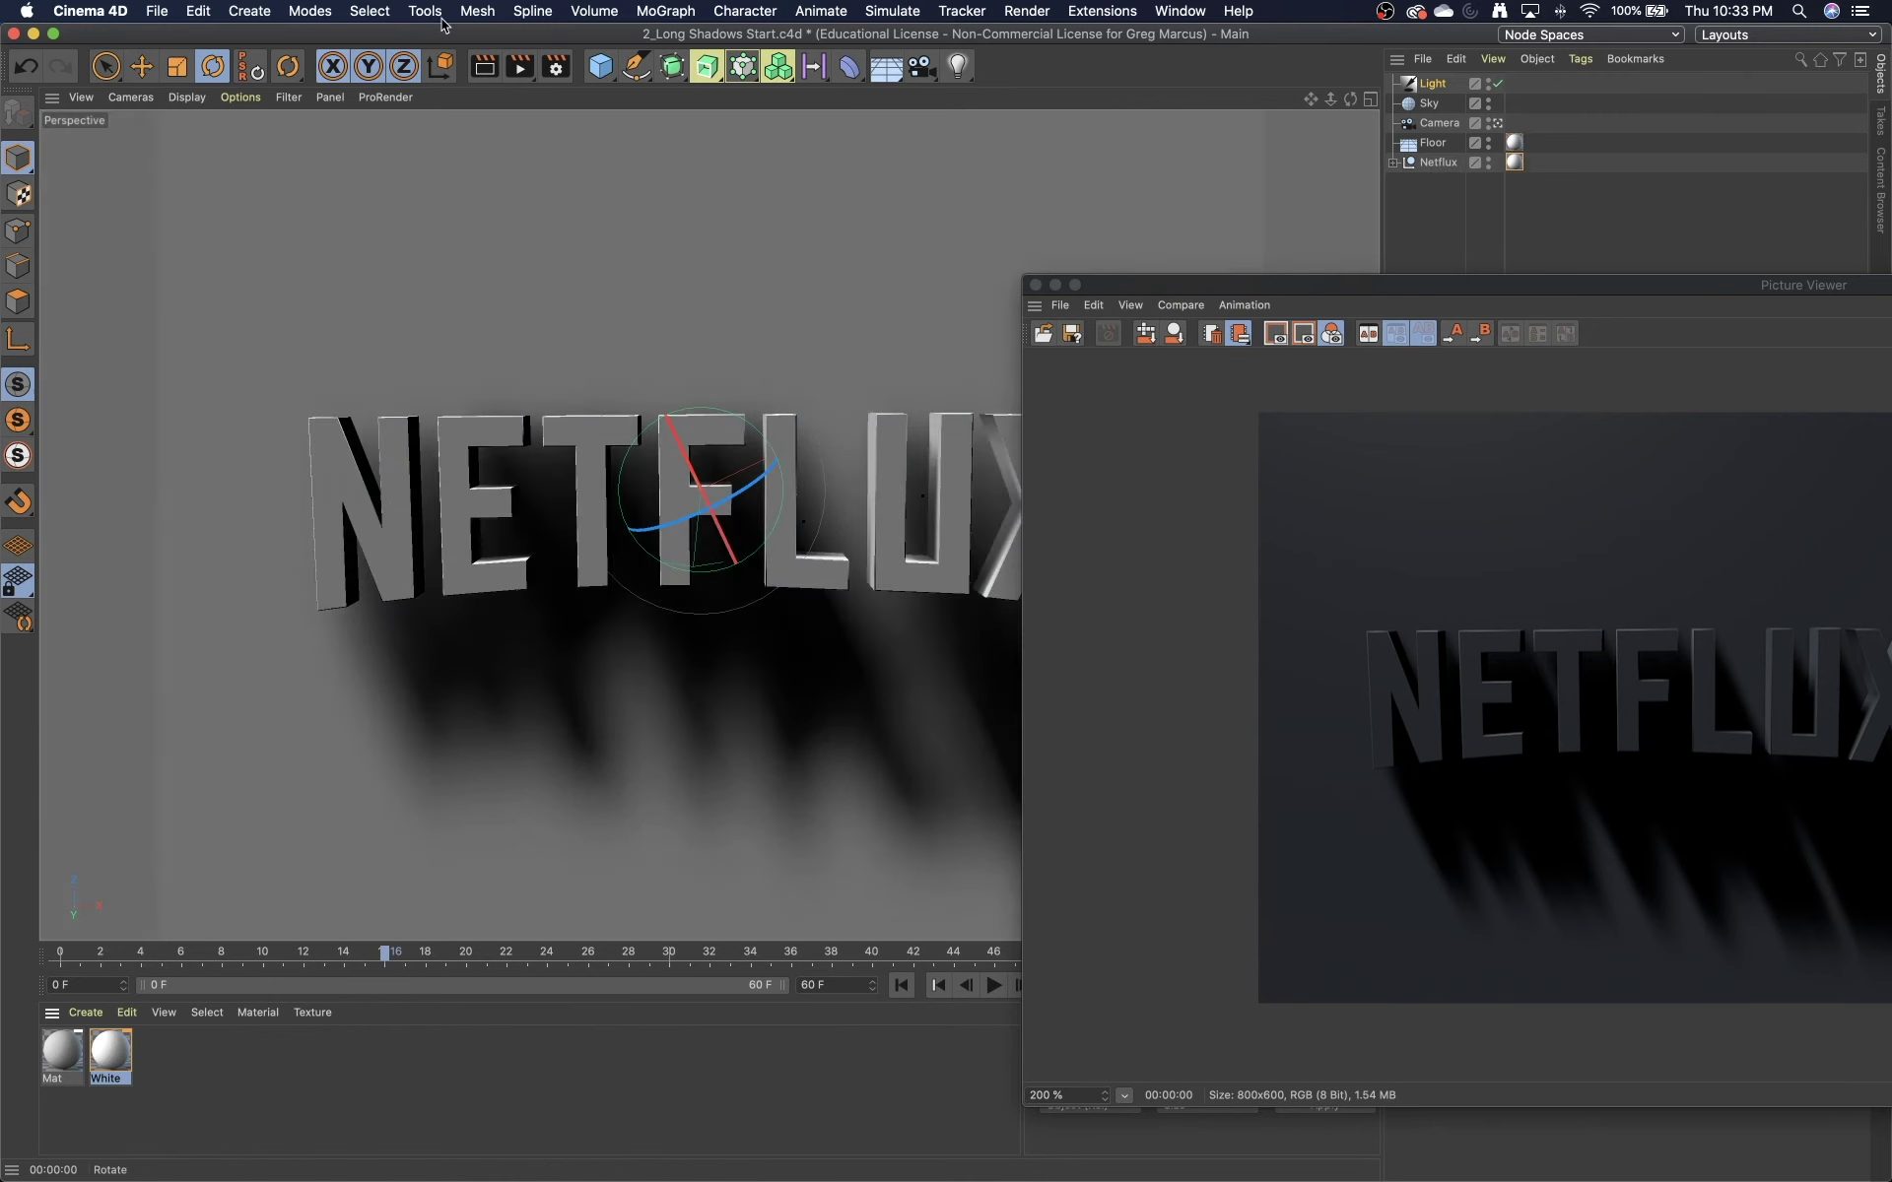
# - Render the white-textured scene to the Picture Viewer and compare it with the earlier dark render in the history
pyautogui.moveTo(1232, 287); pyautogui.dragTo(391, 239)
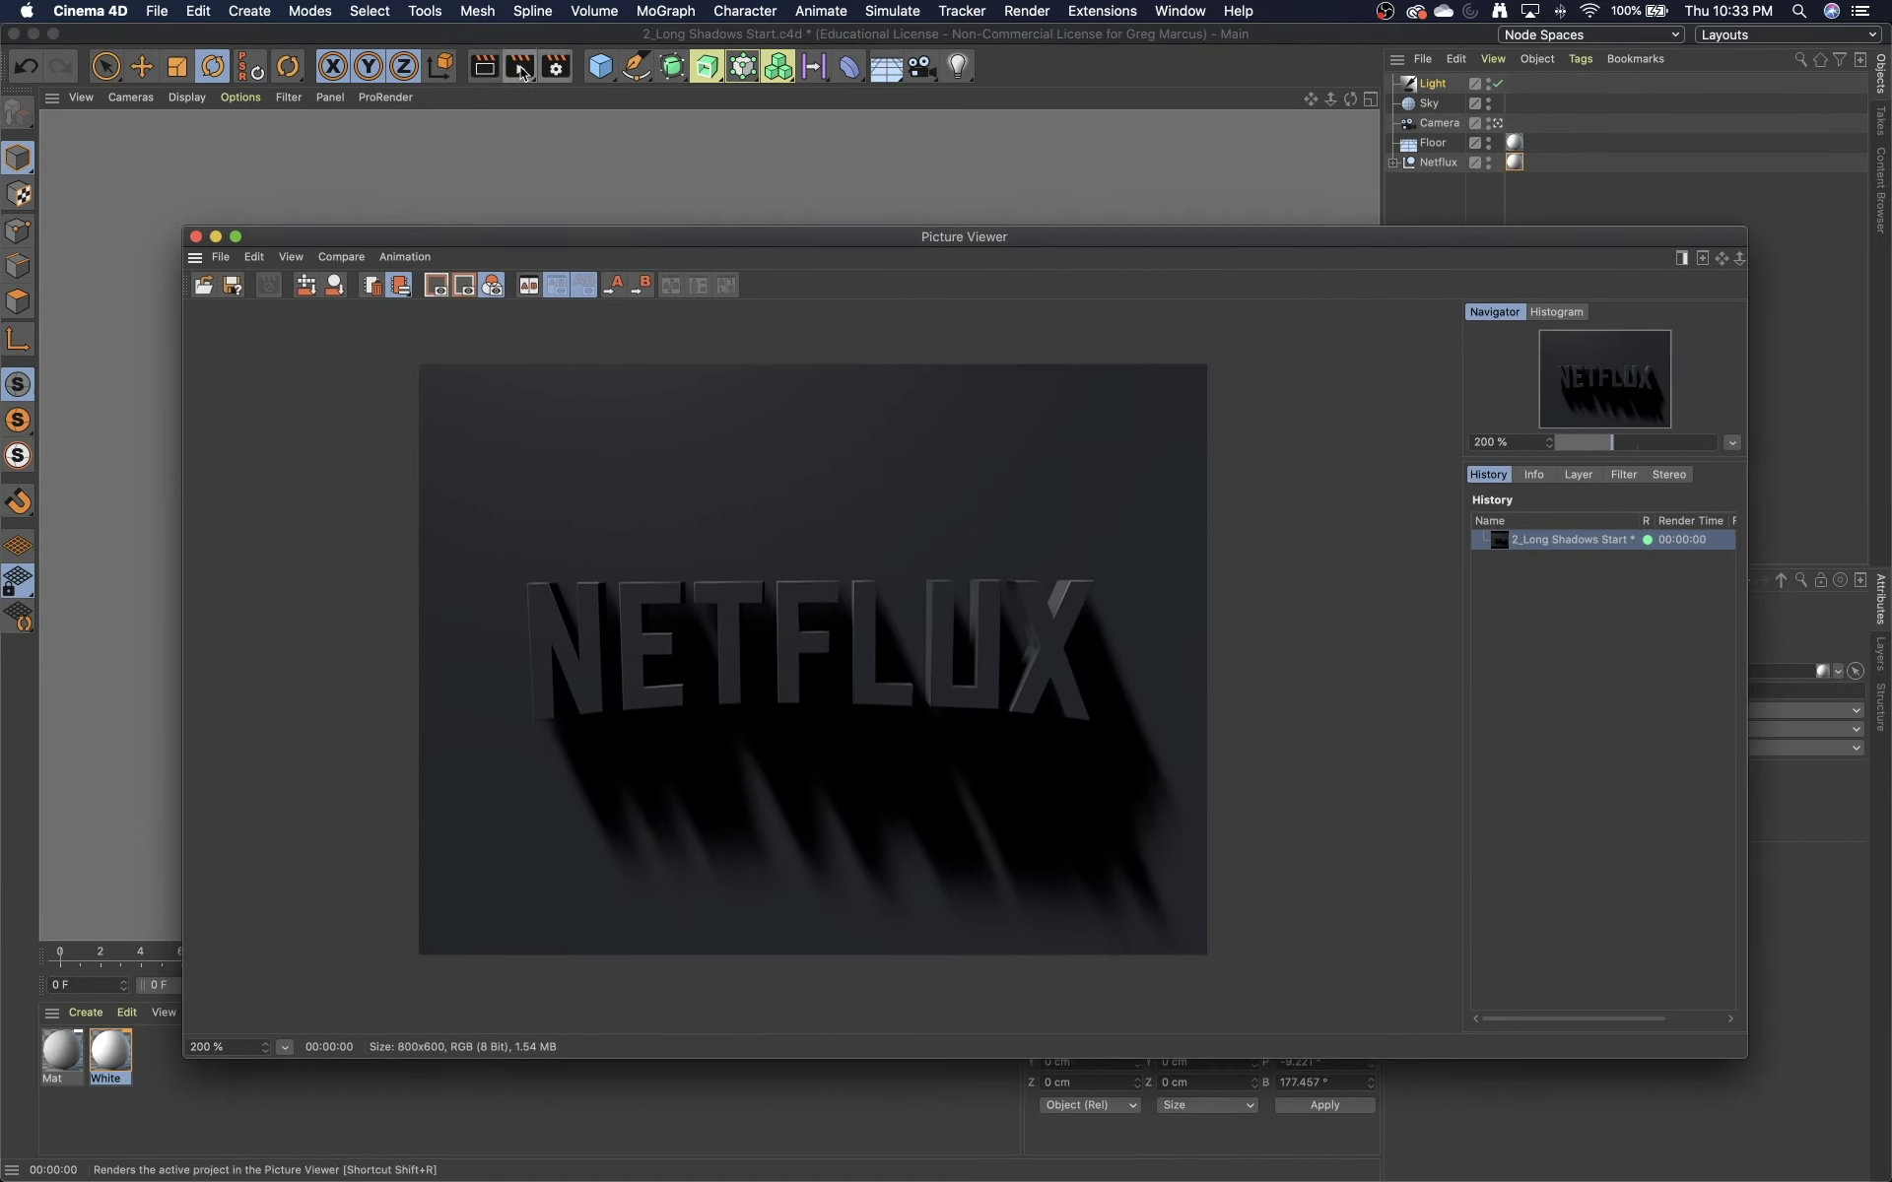
pyautogui.click(521, 69)
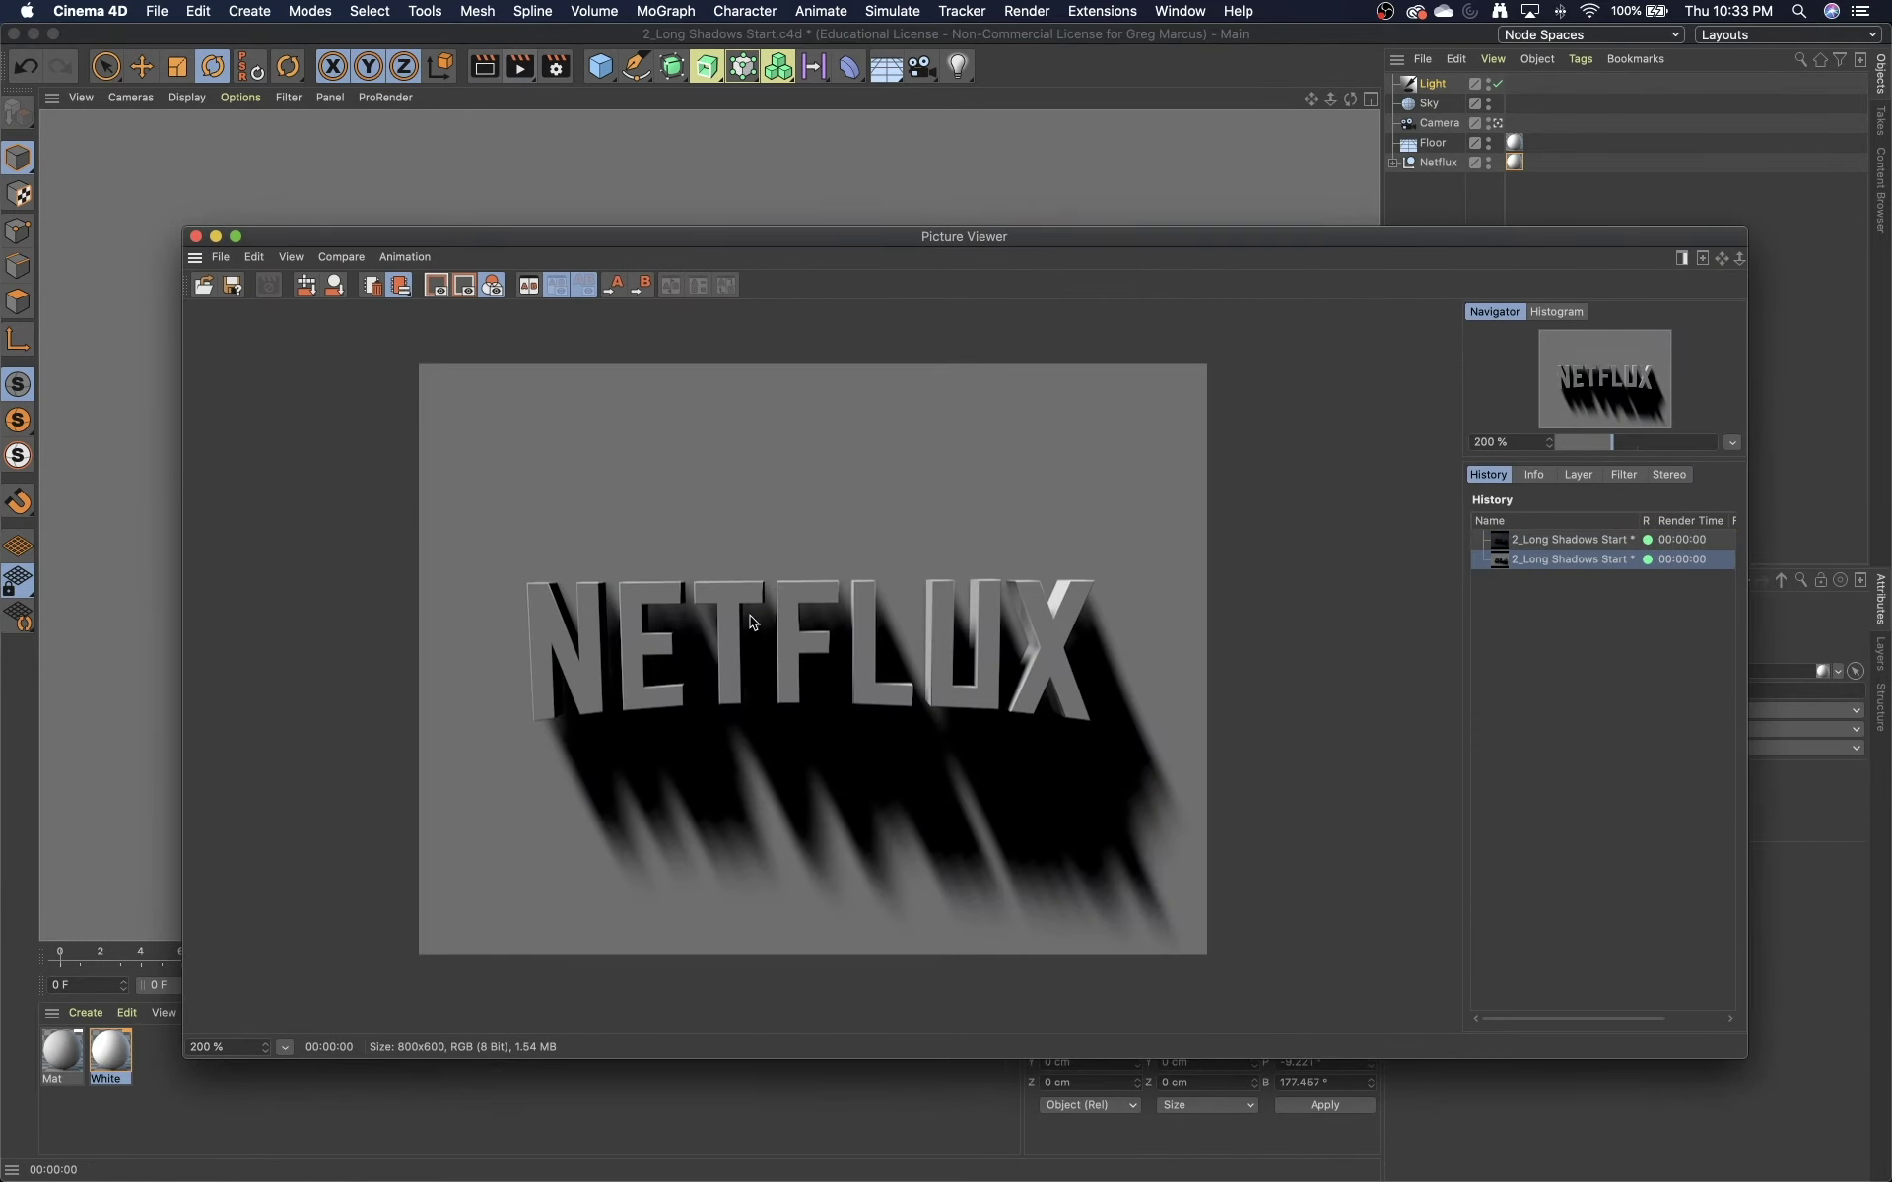
pyautogui.click(1590, 542)
pyautogui.click(1586, 560)
# - Open the render settings and switch the renderer to Physical
pyautogui.moveTo(1056, 238); pyautogui.dragTo(1306, 245)
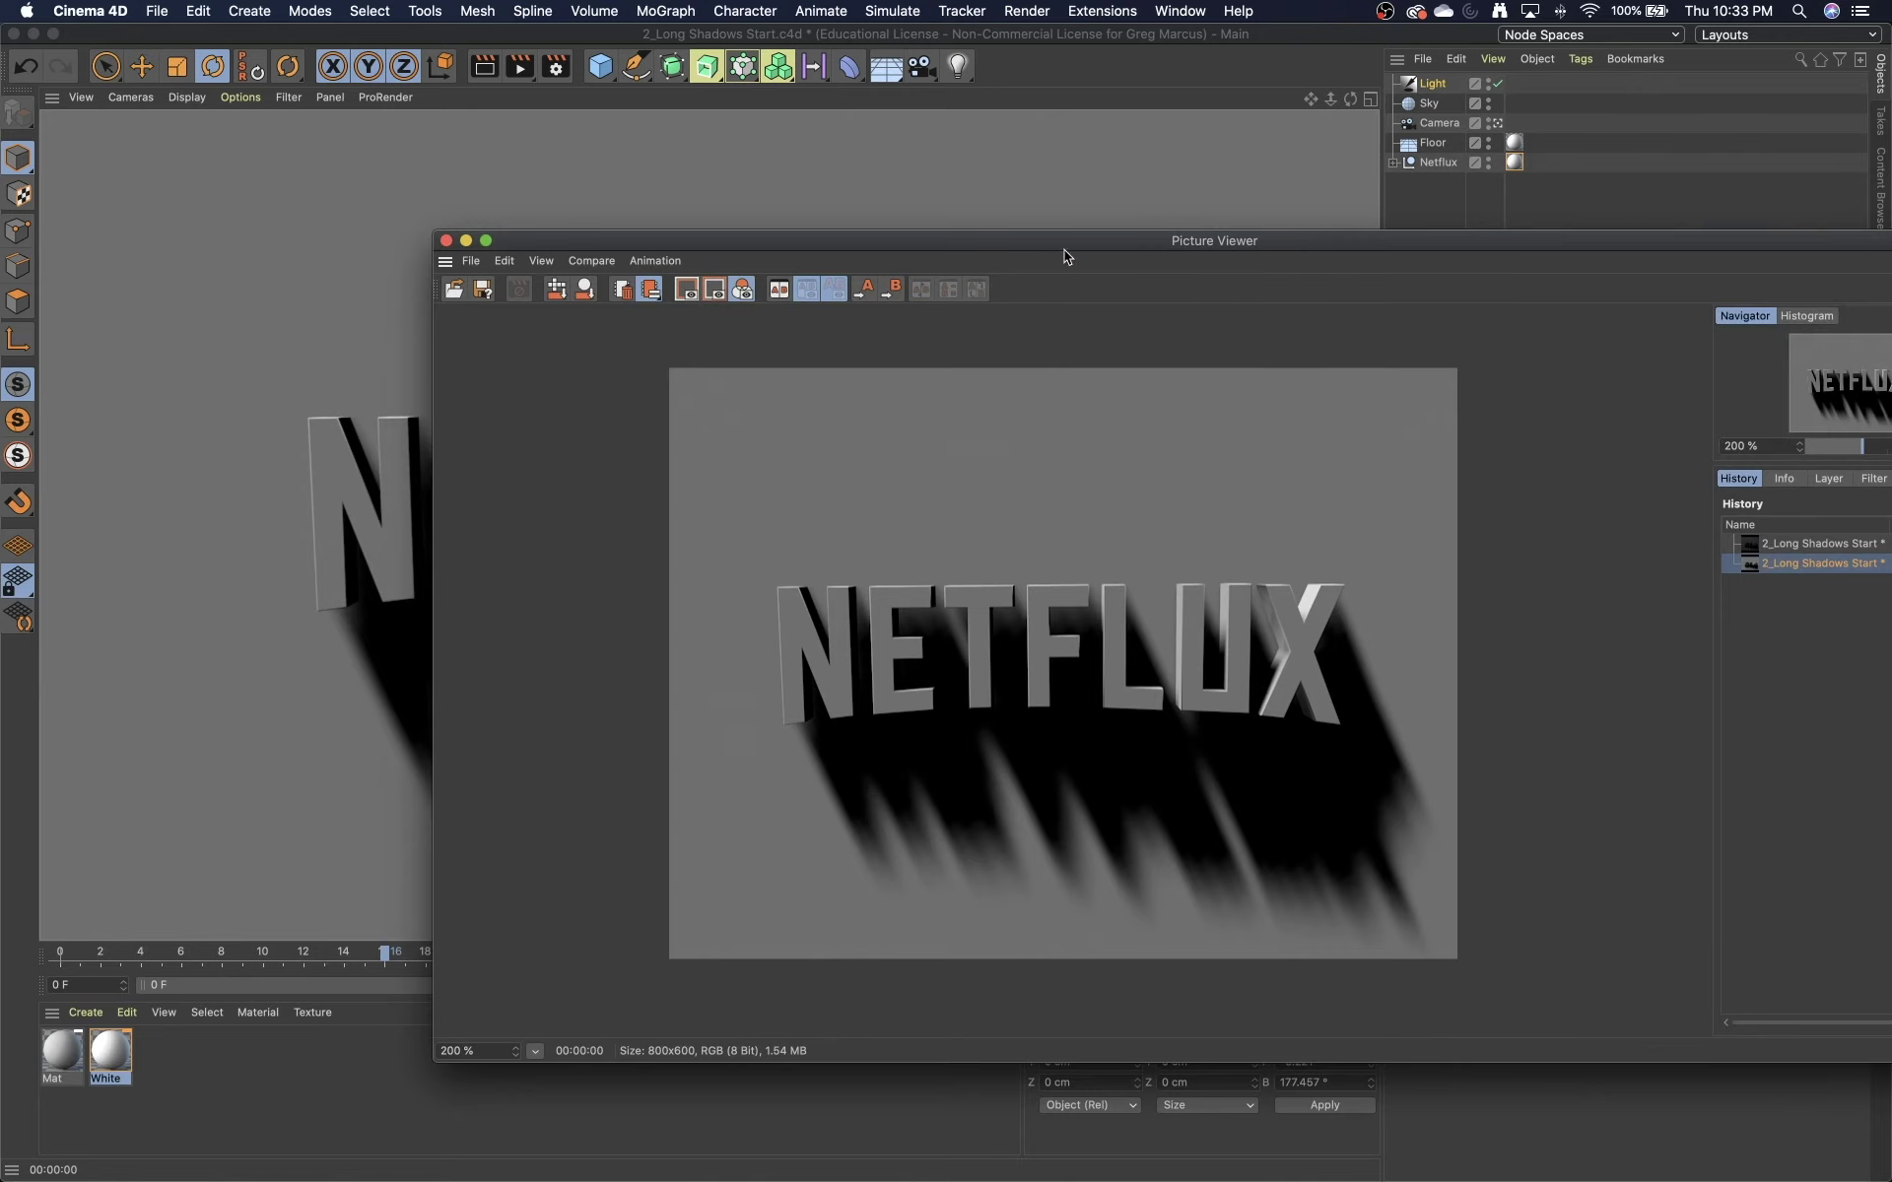
pyautogui.moveTo(1044, 251); pyautogui.dragTo(1044, 139)
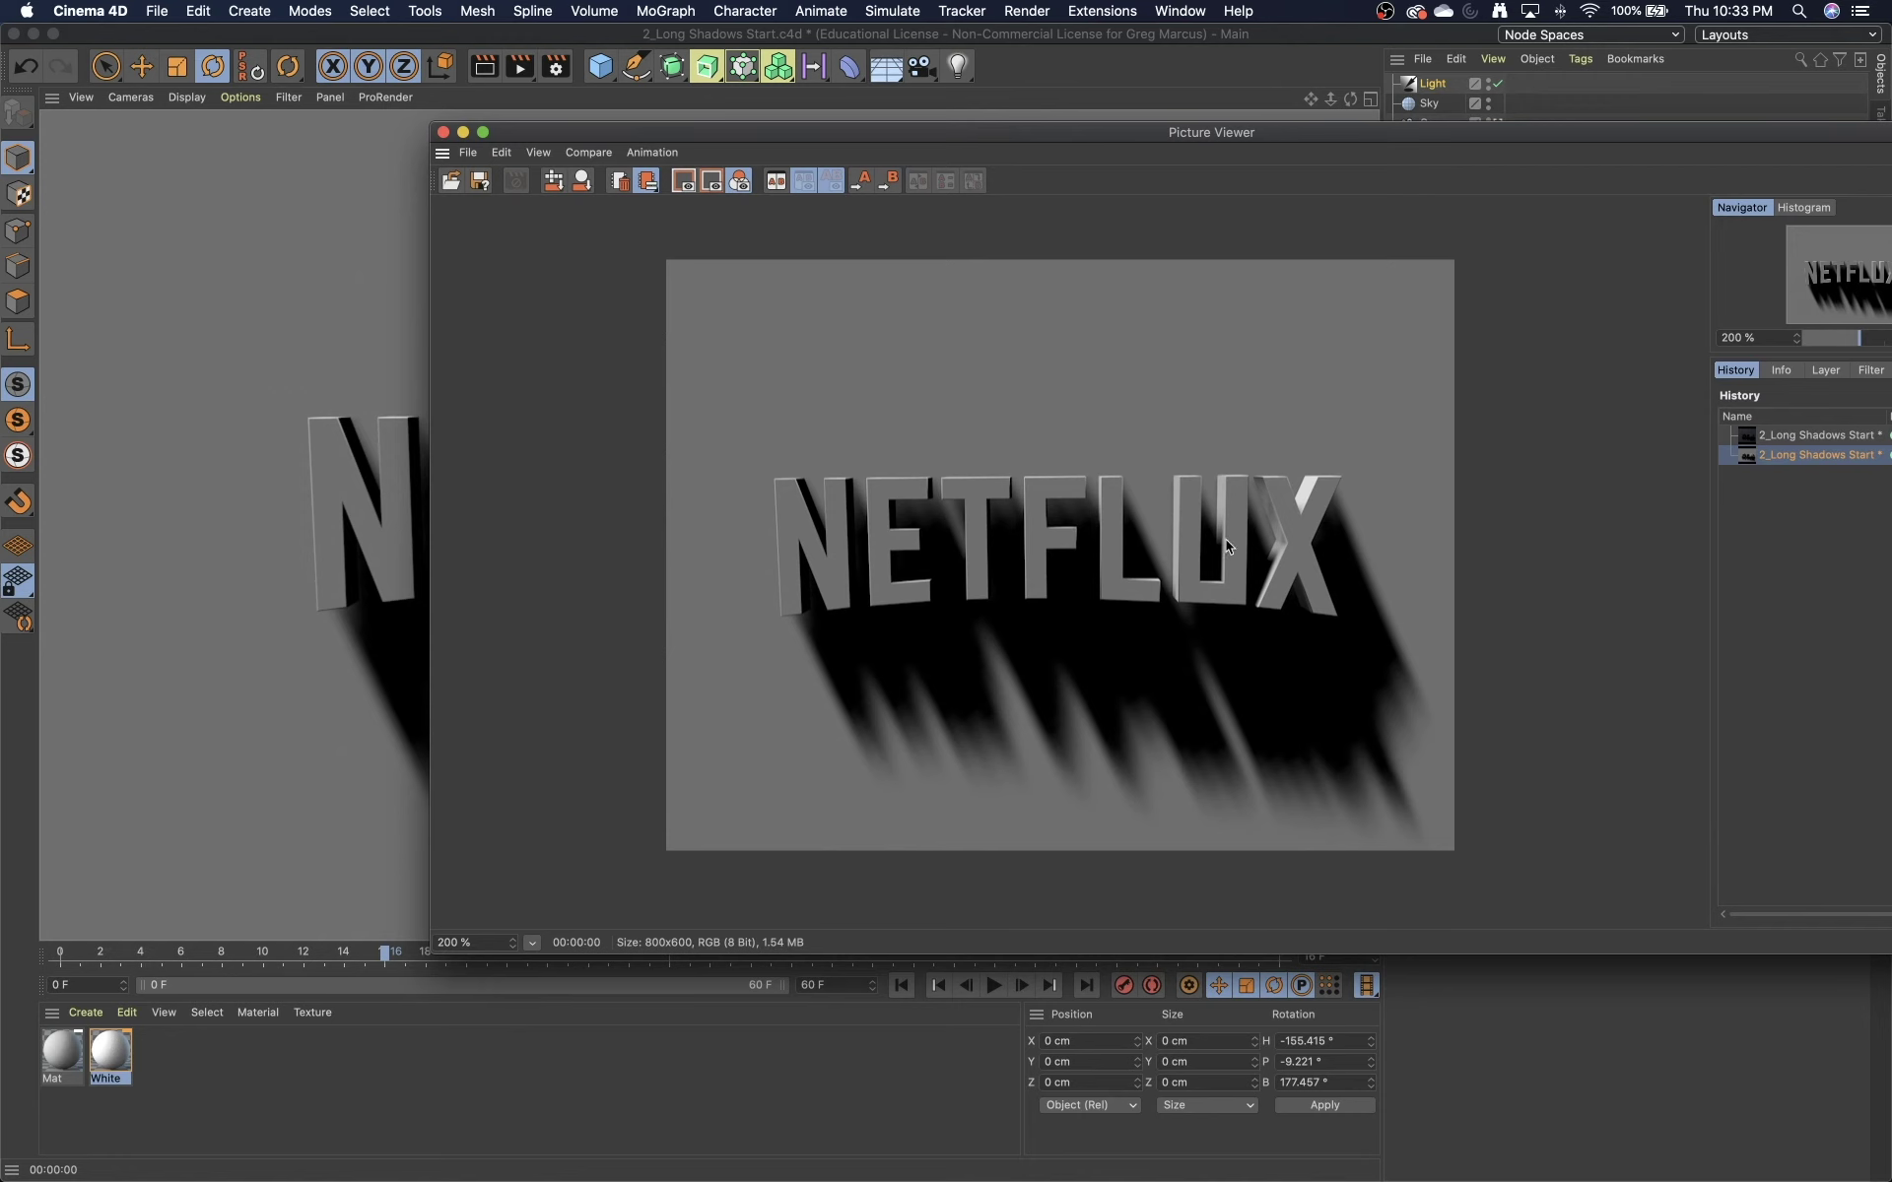
pyautogui.moveTo(554, 134); pyautogui.dragTo(630, 126)
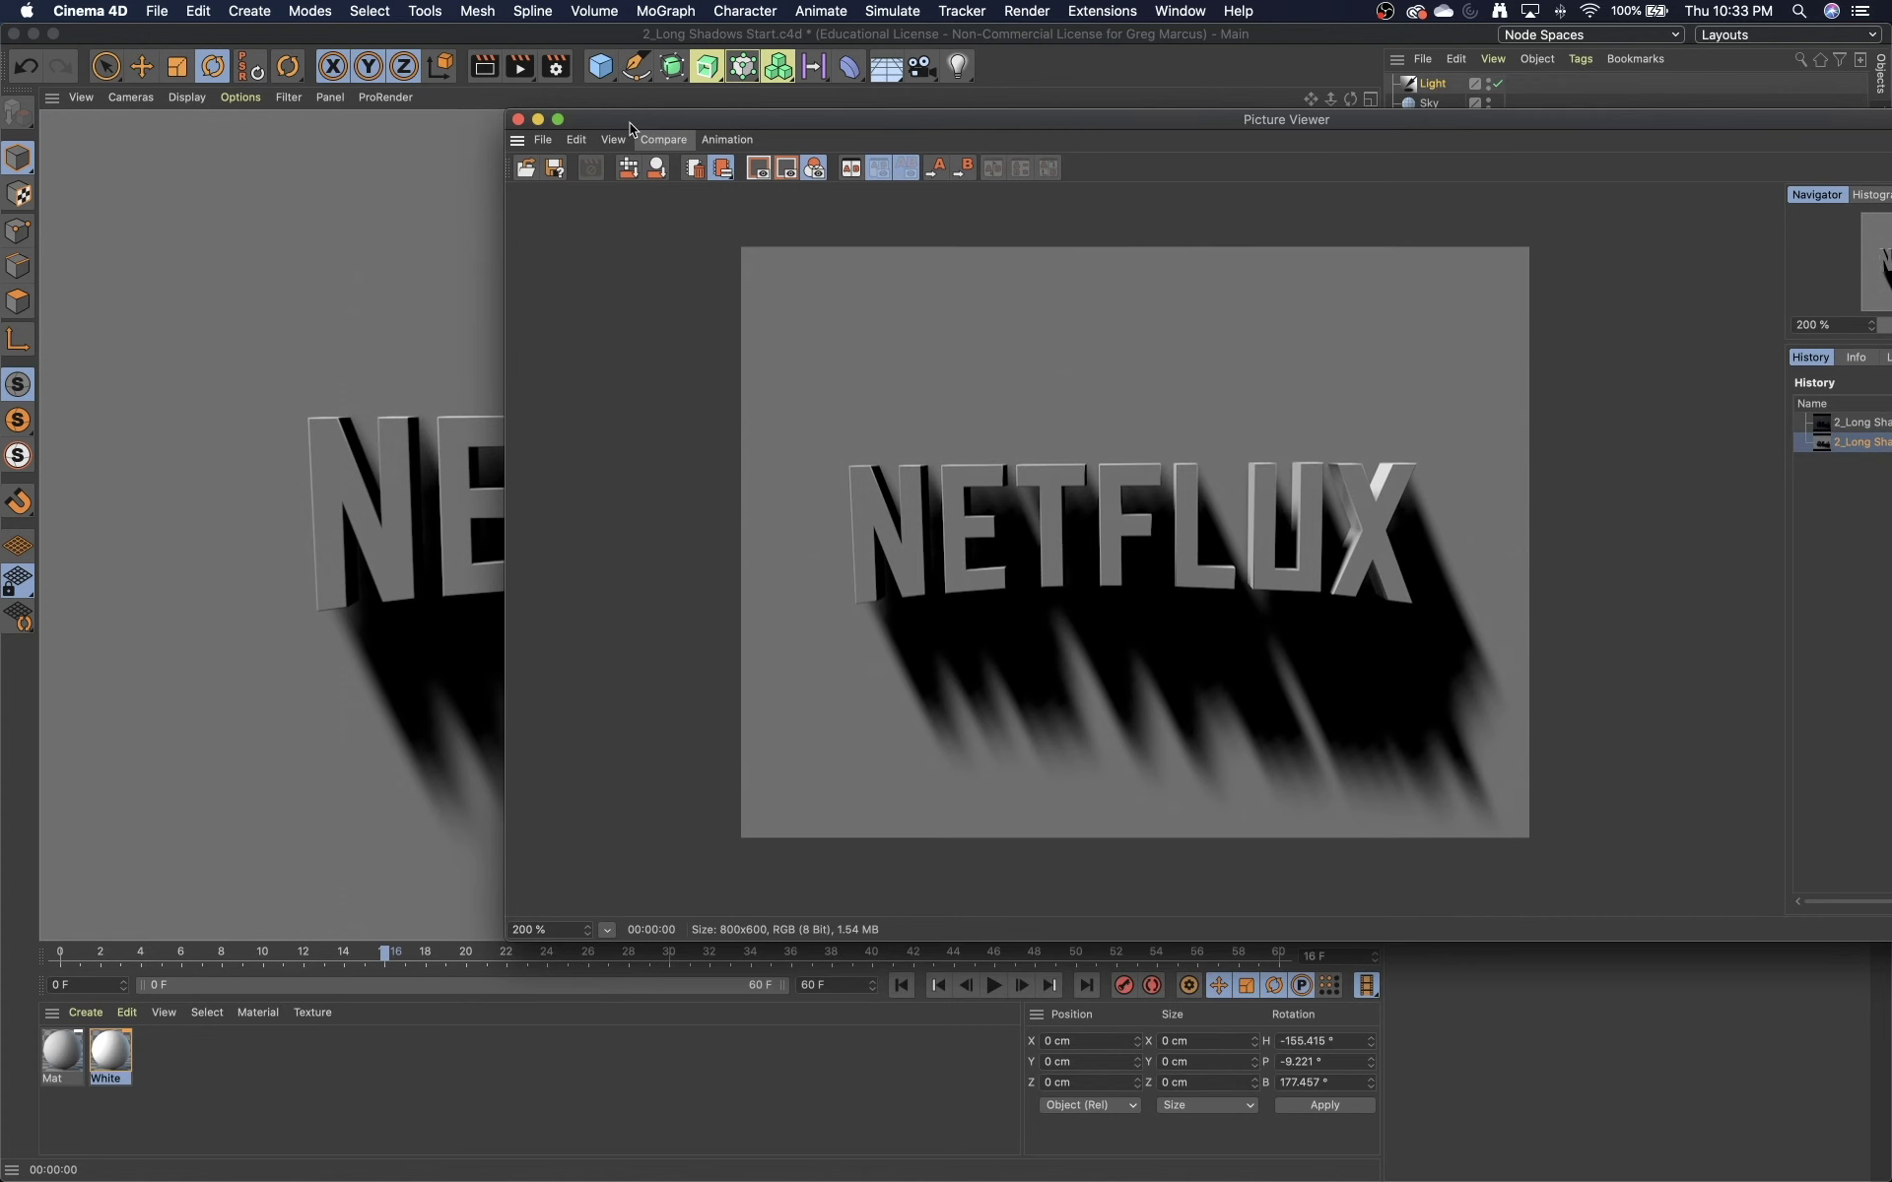
pyautogui.click(556, 66)
pyautogui.moveTo(665, 49); pyautogui.dragTo(315, 132)
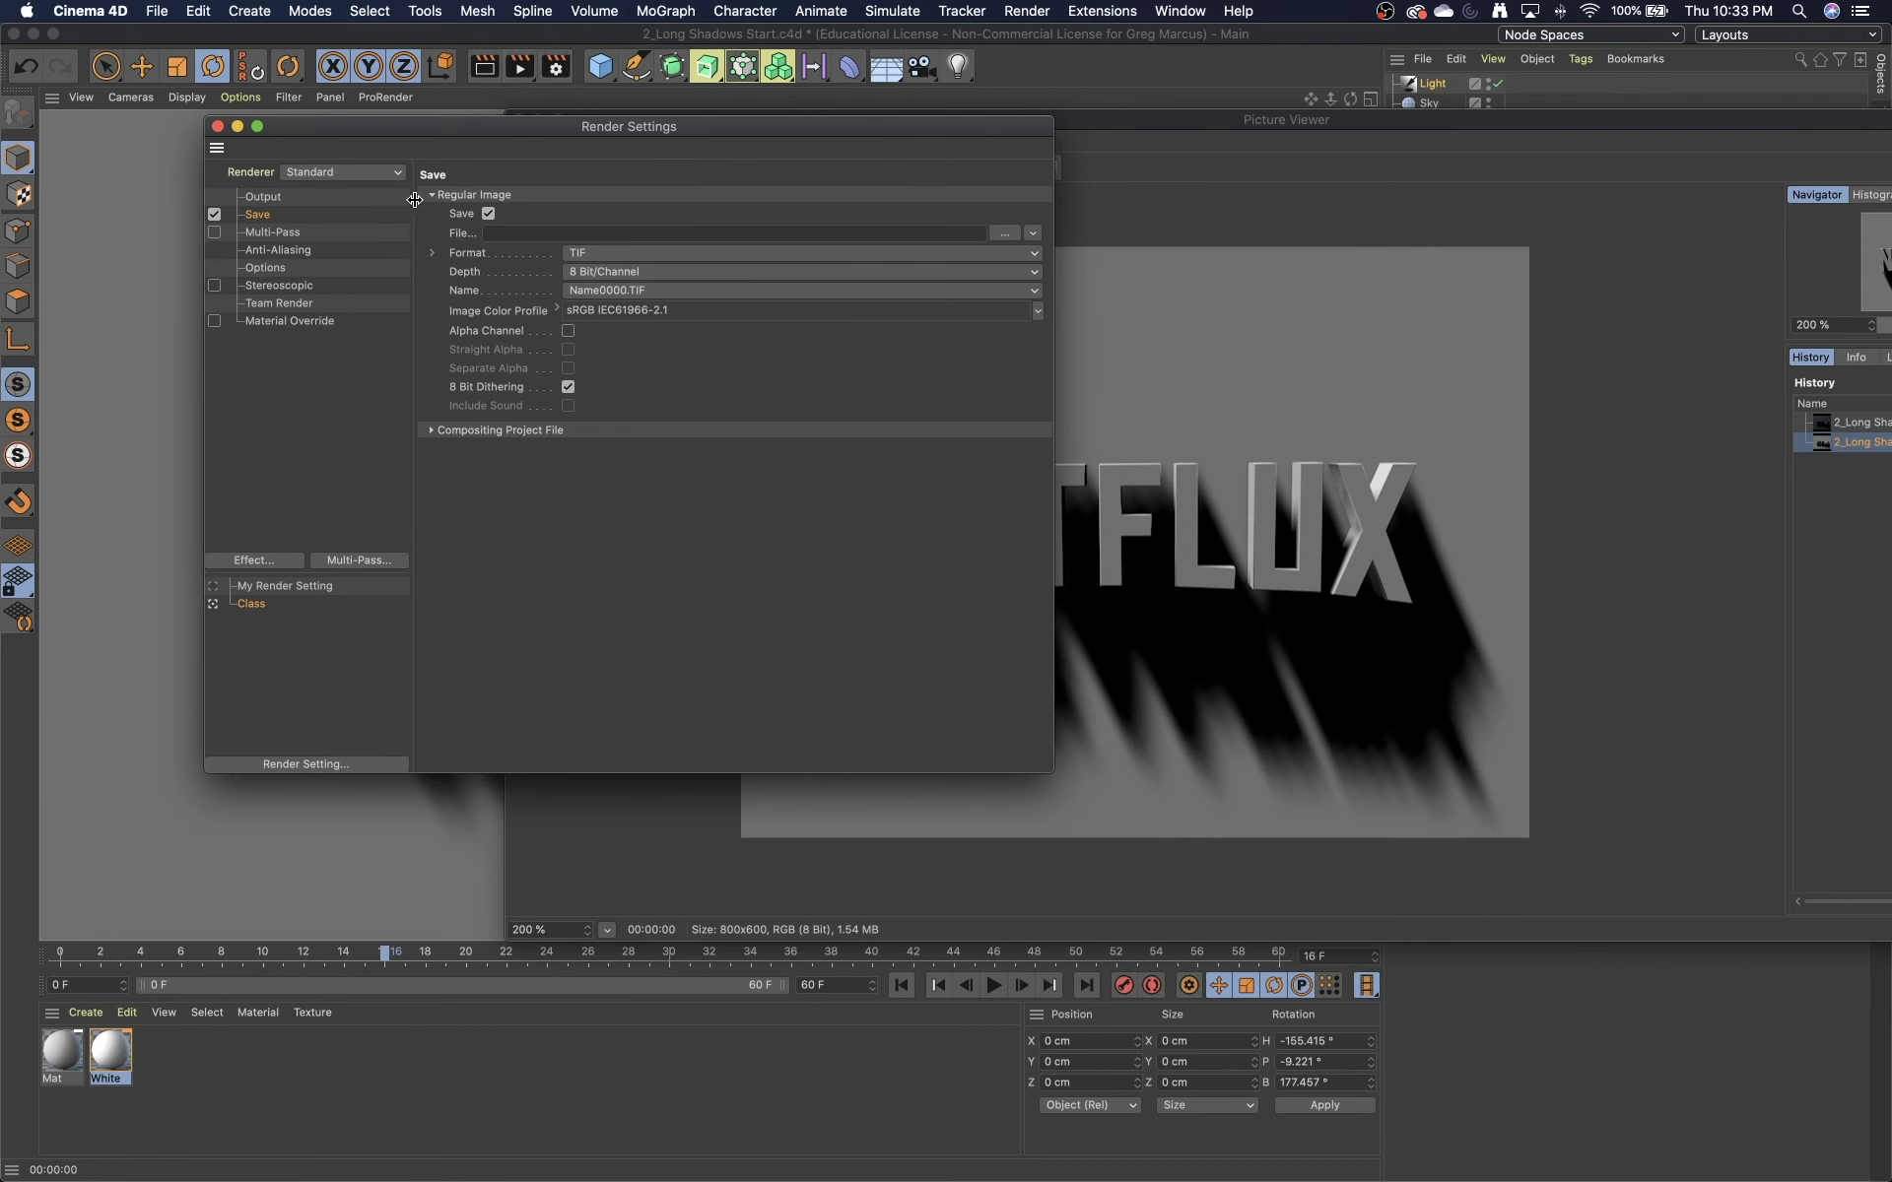
pyautogui.click(346, 169)
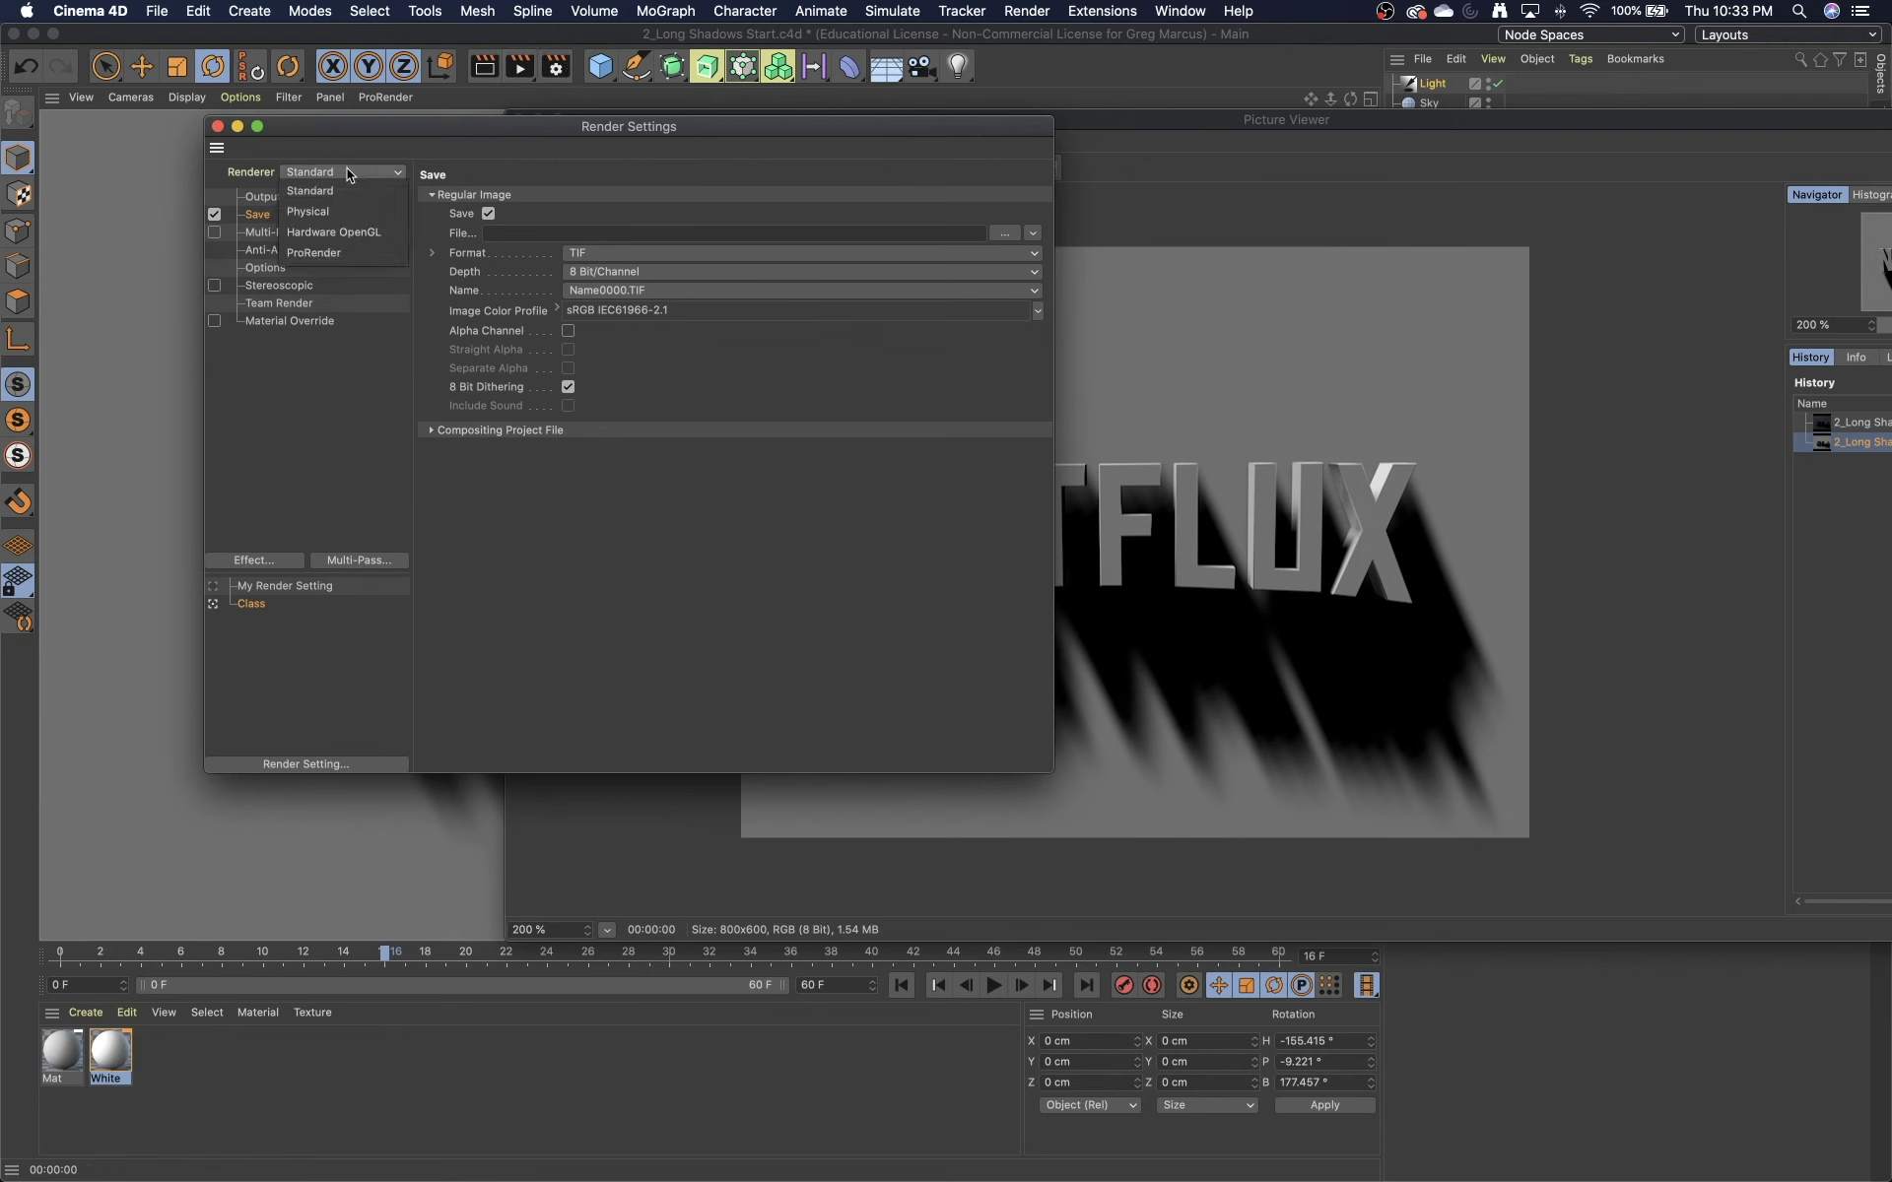
pyautogui.click(340, 207)
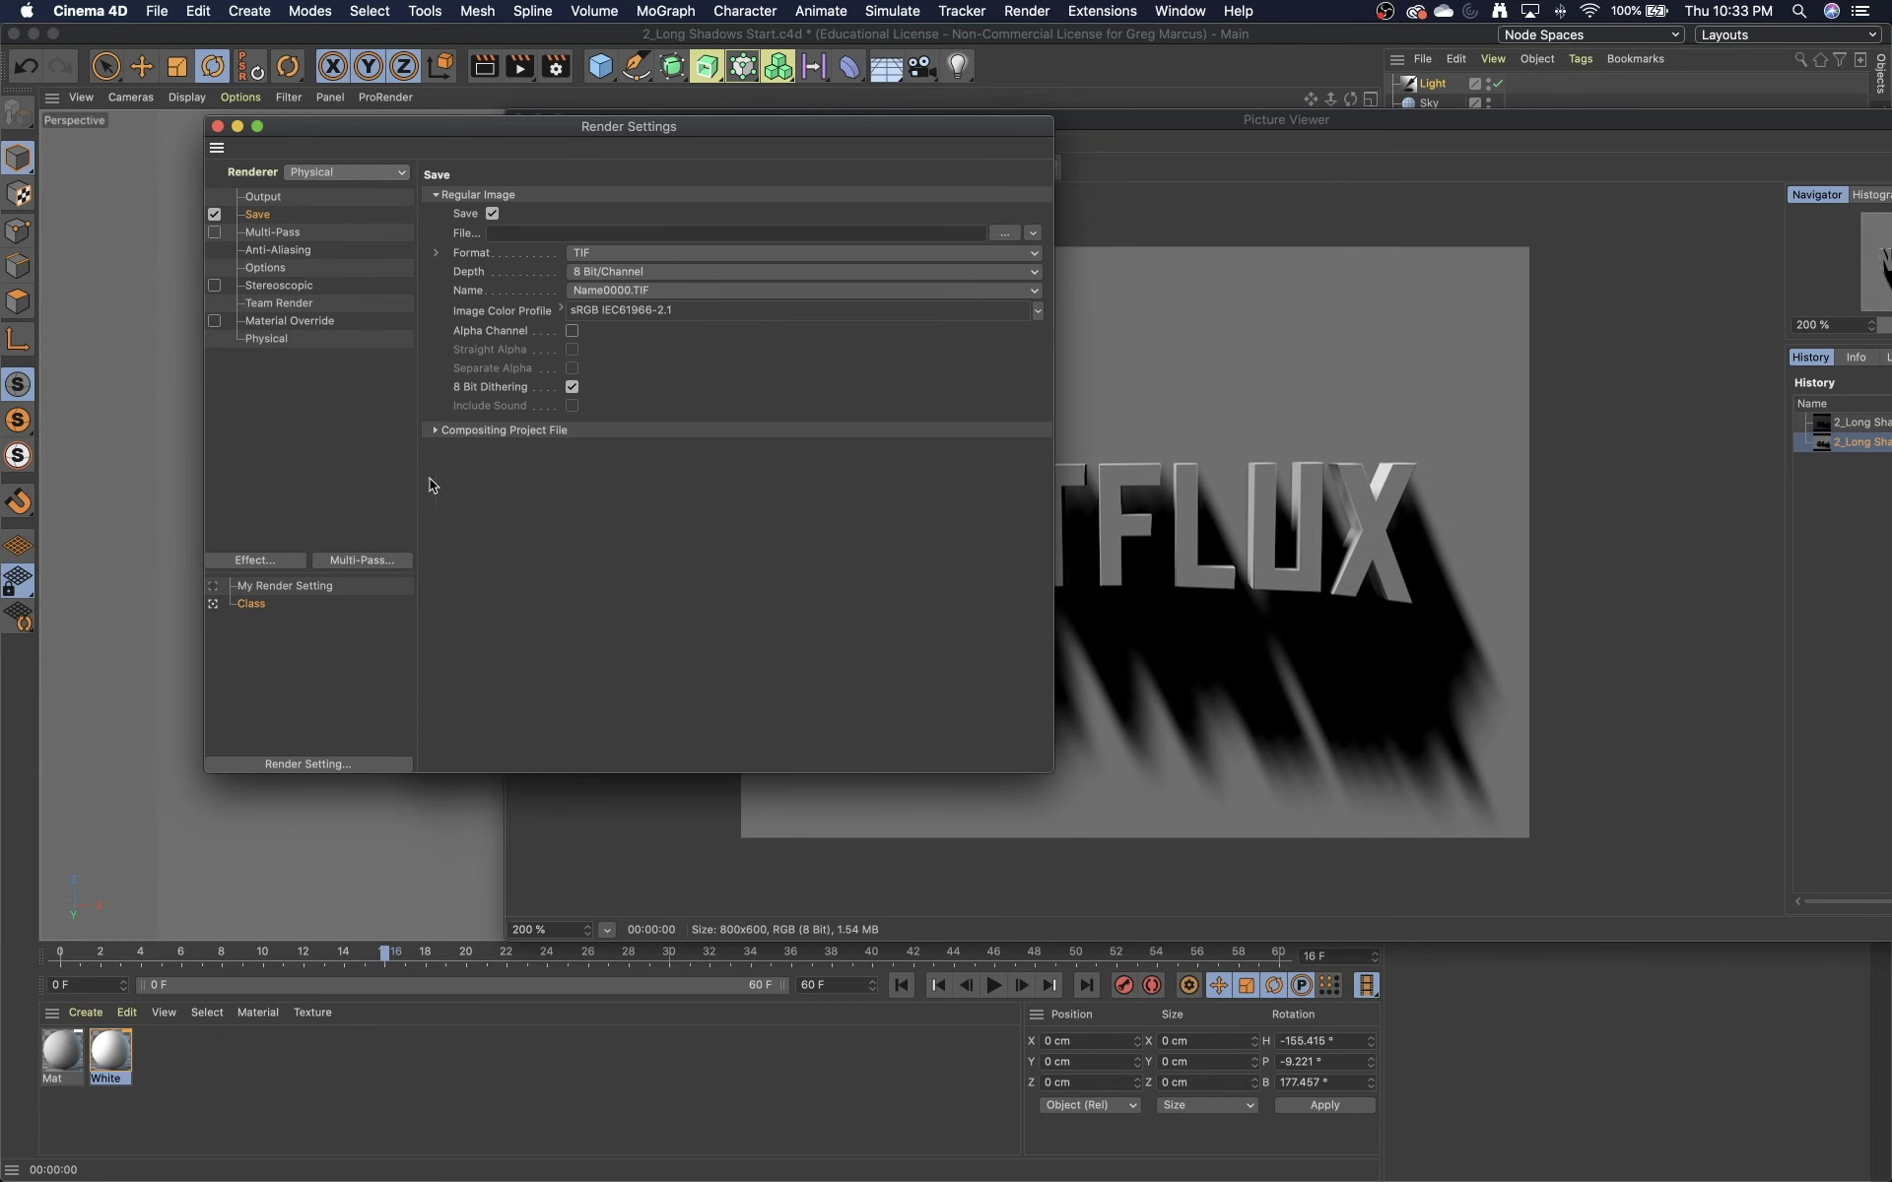
# - Add the Global Illumination effect, set its irradiance cache Color Refinement to 50%, and close the render settings
pyautogui.click(284, 560)
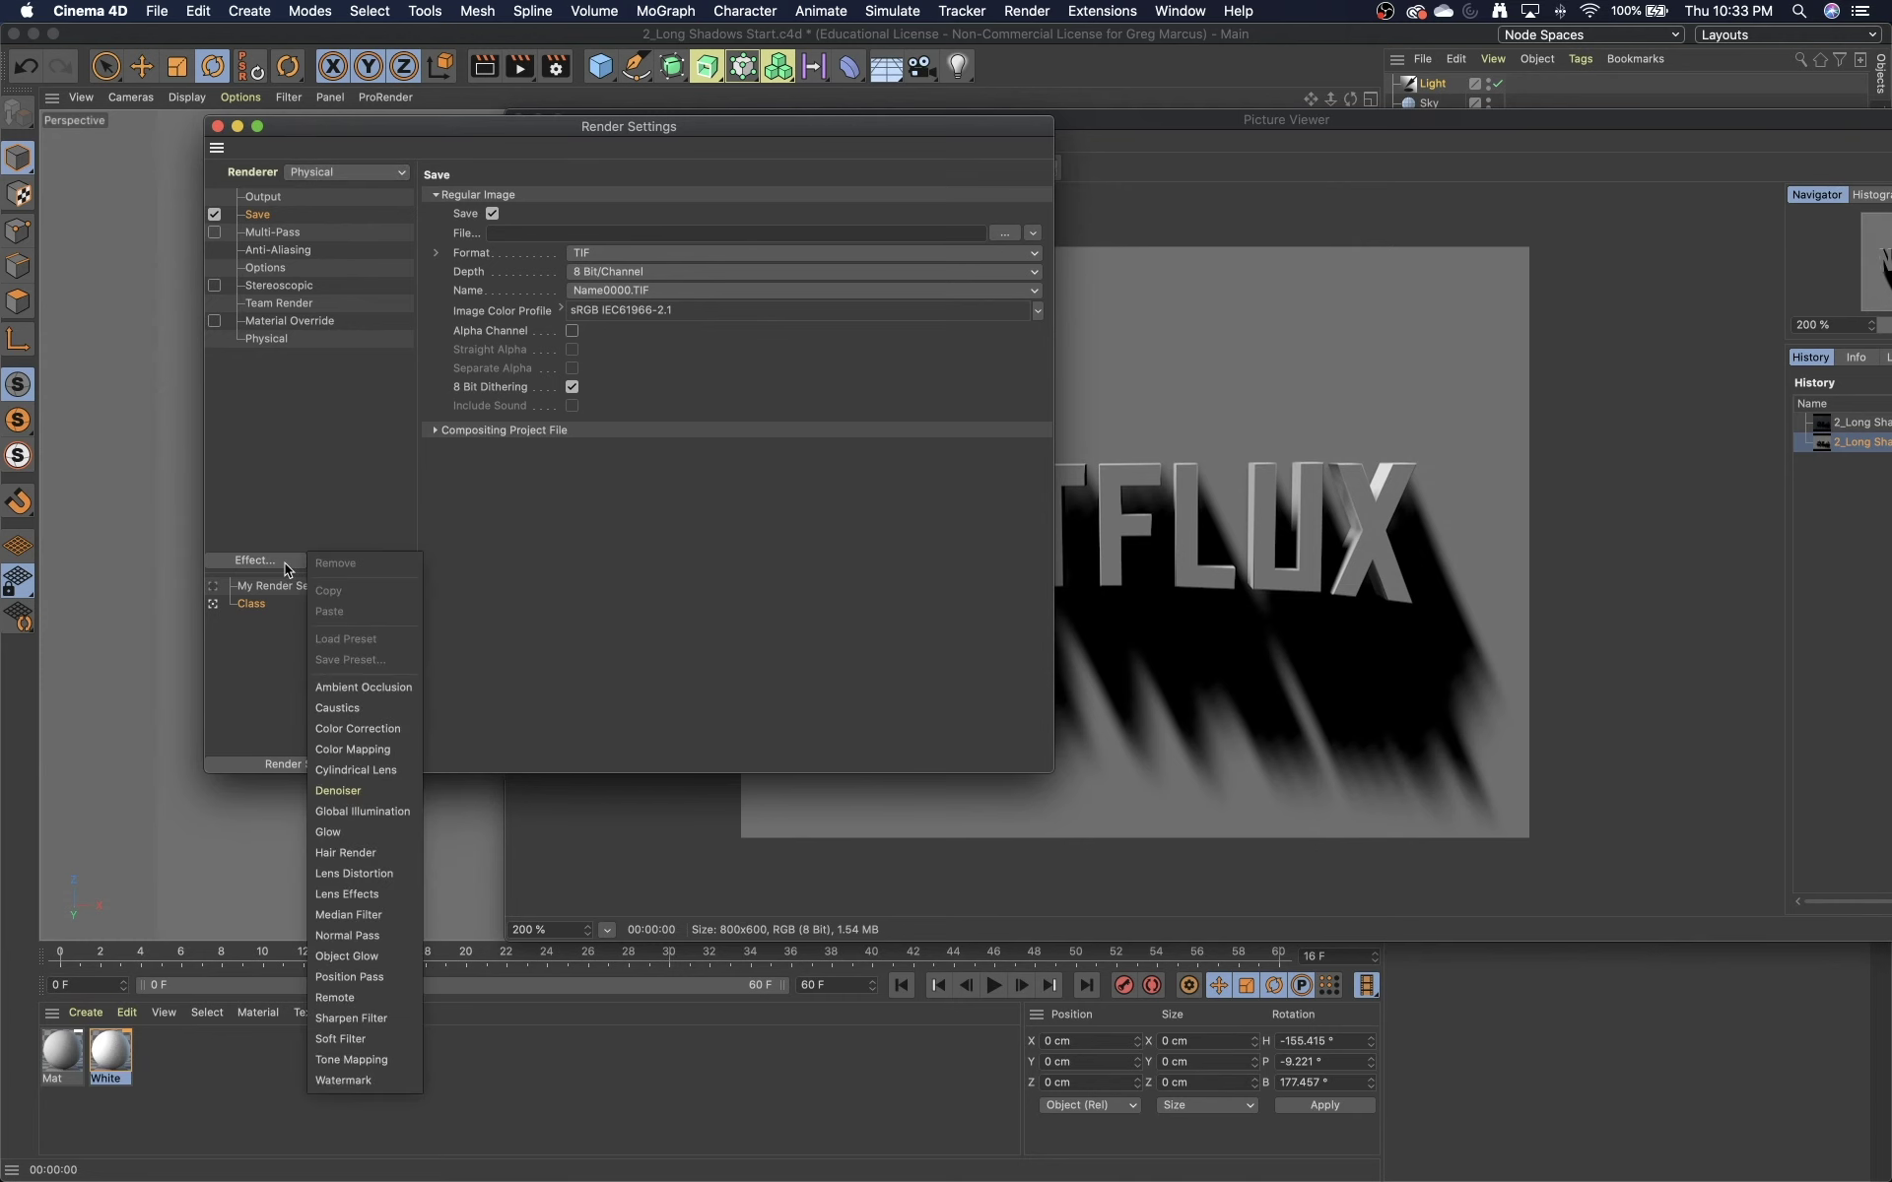
pyautogui.click(398, 811)
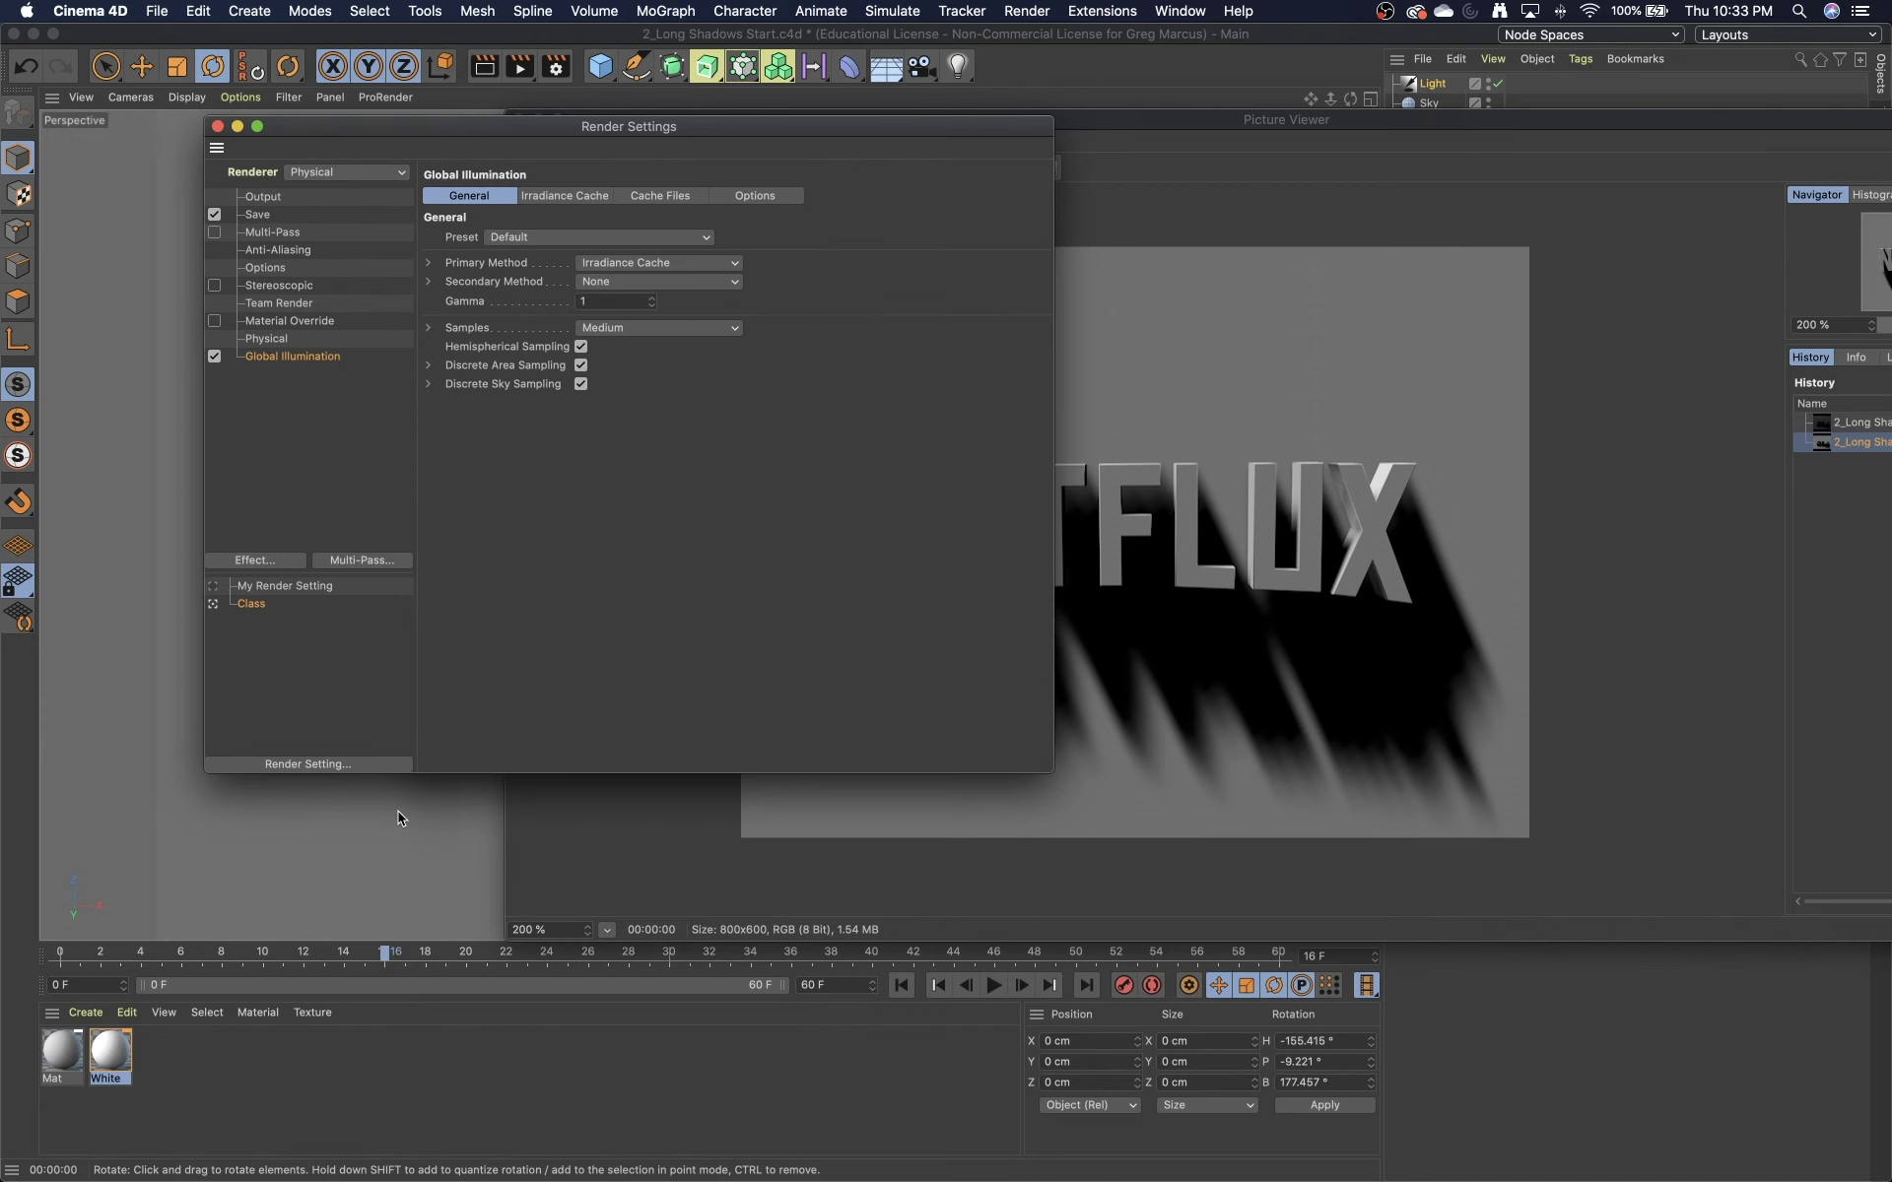
pyautogui.click(554, 196)
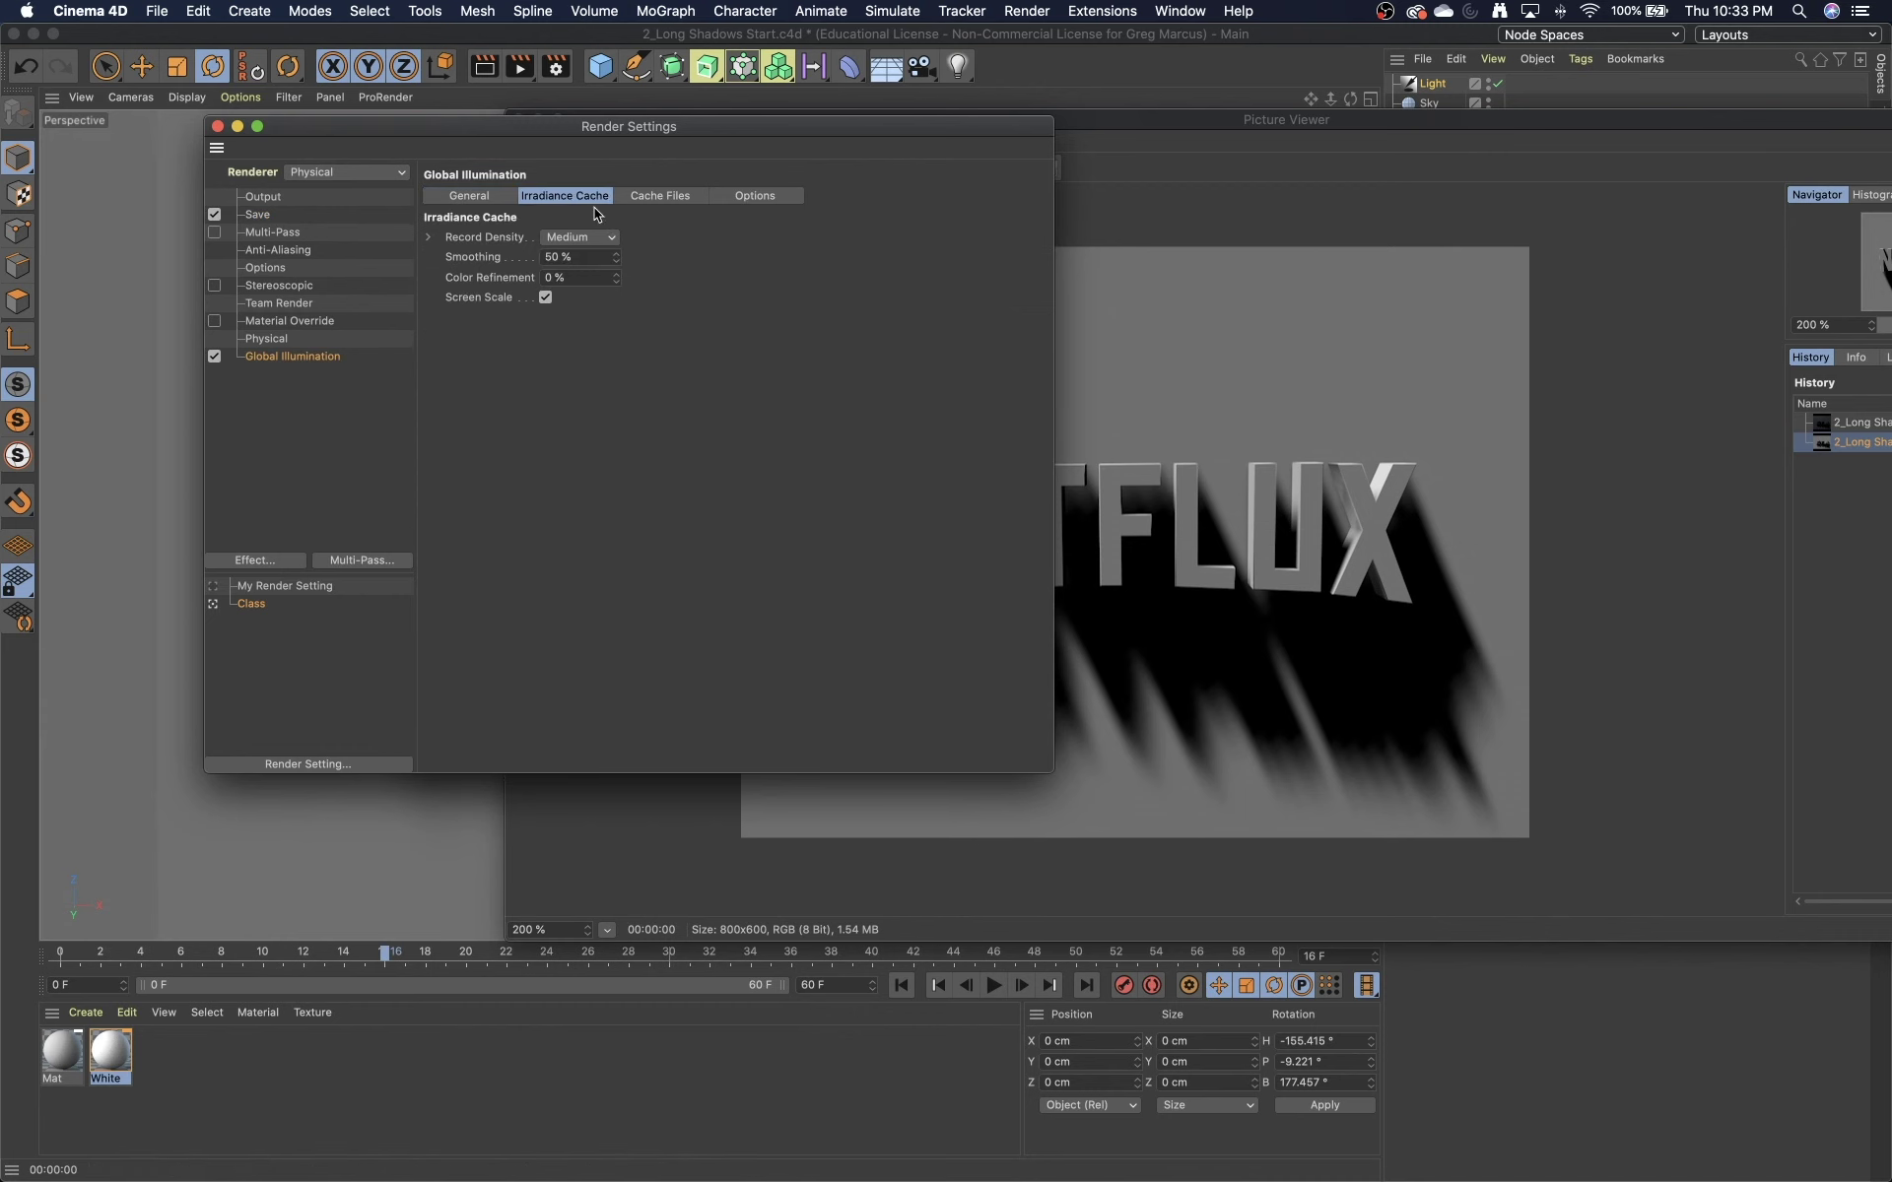
pyautogui.click(576, 278)
pyautogui.write('50')
pyautogui.press('Return')
pyautogui.moveTo(340, 126); pyautogui.dragTo(1127, 318)
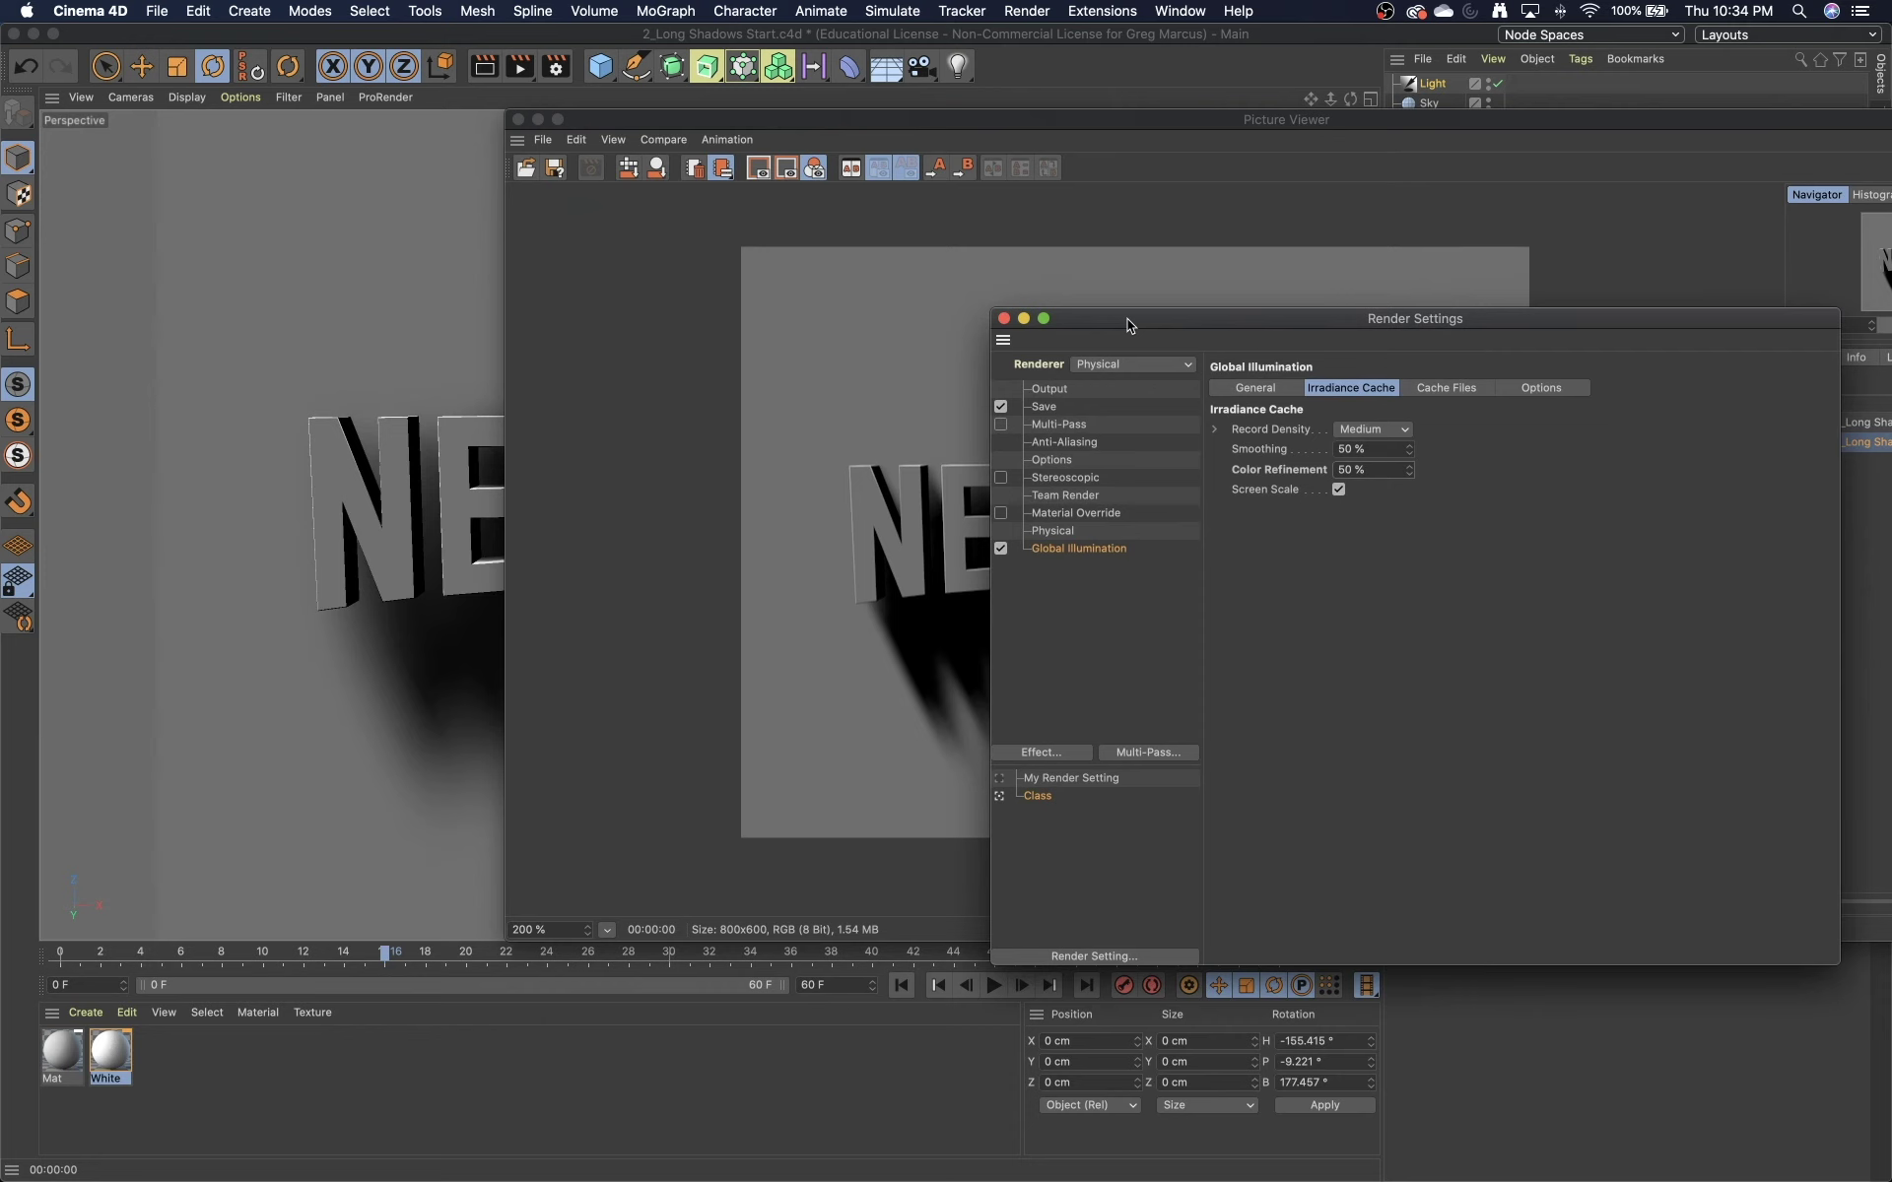
pyautogui.click(1003, 318)
# - Render the frame with Global Illumination to the Picture Viewer and compare it with the previous white render
pyautogui.click(520, 66)
pyautogui.moveTo(993, 121); pyautogui.dragTo(689, 92)
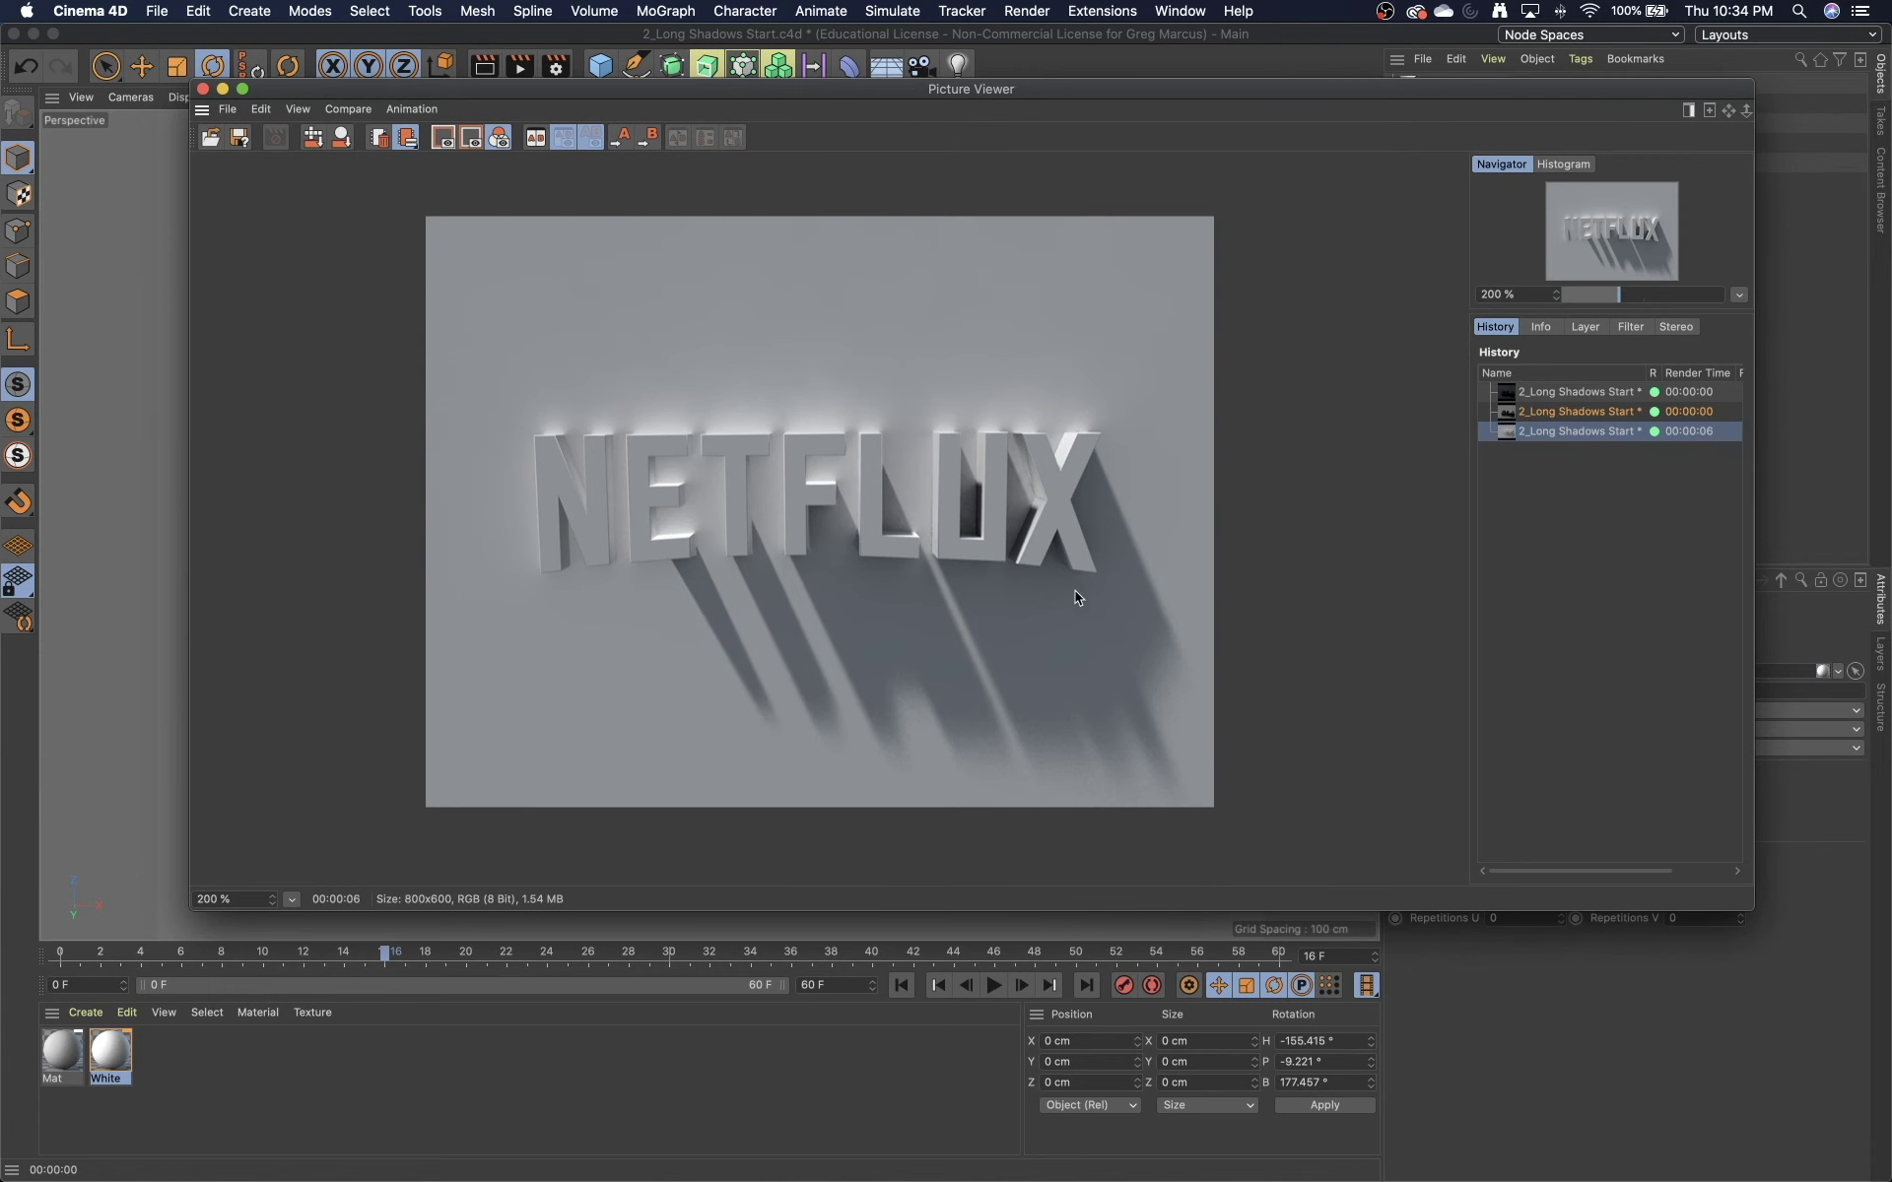
pyautogui.click(1586, 404)
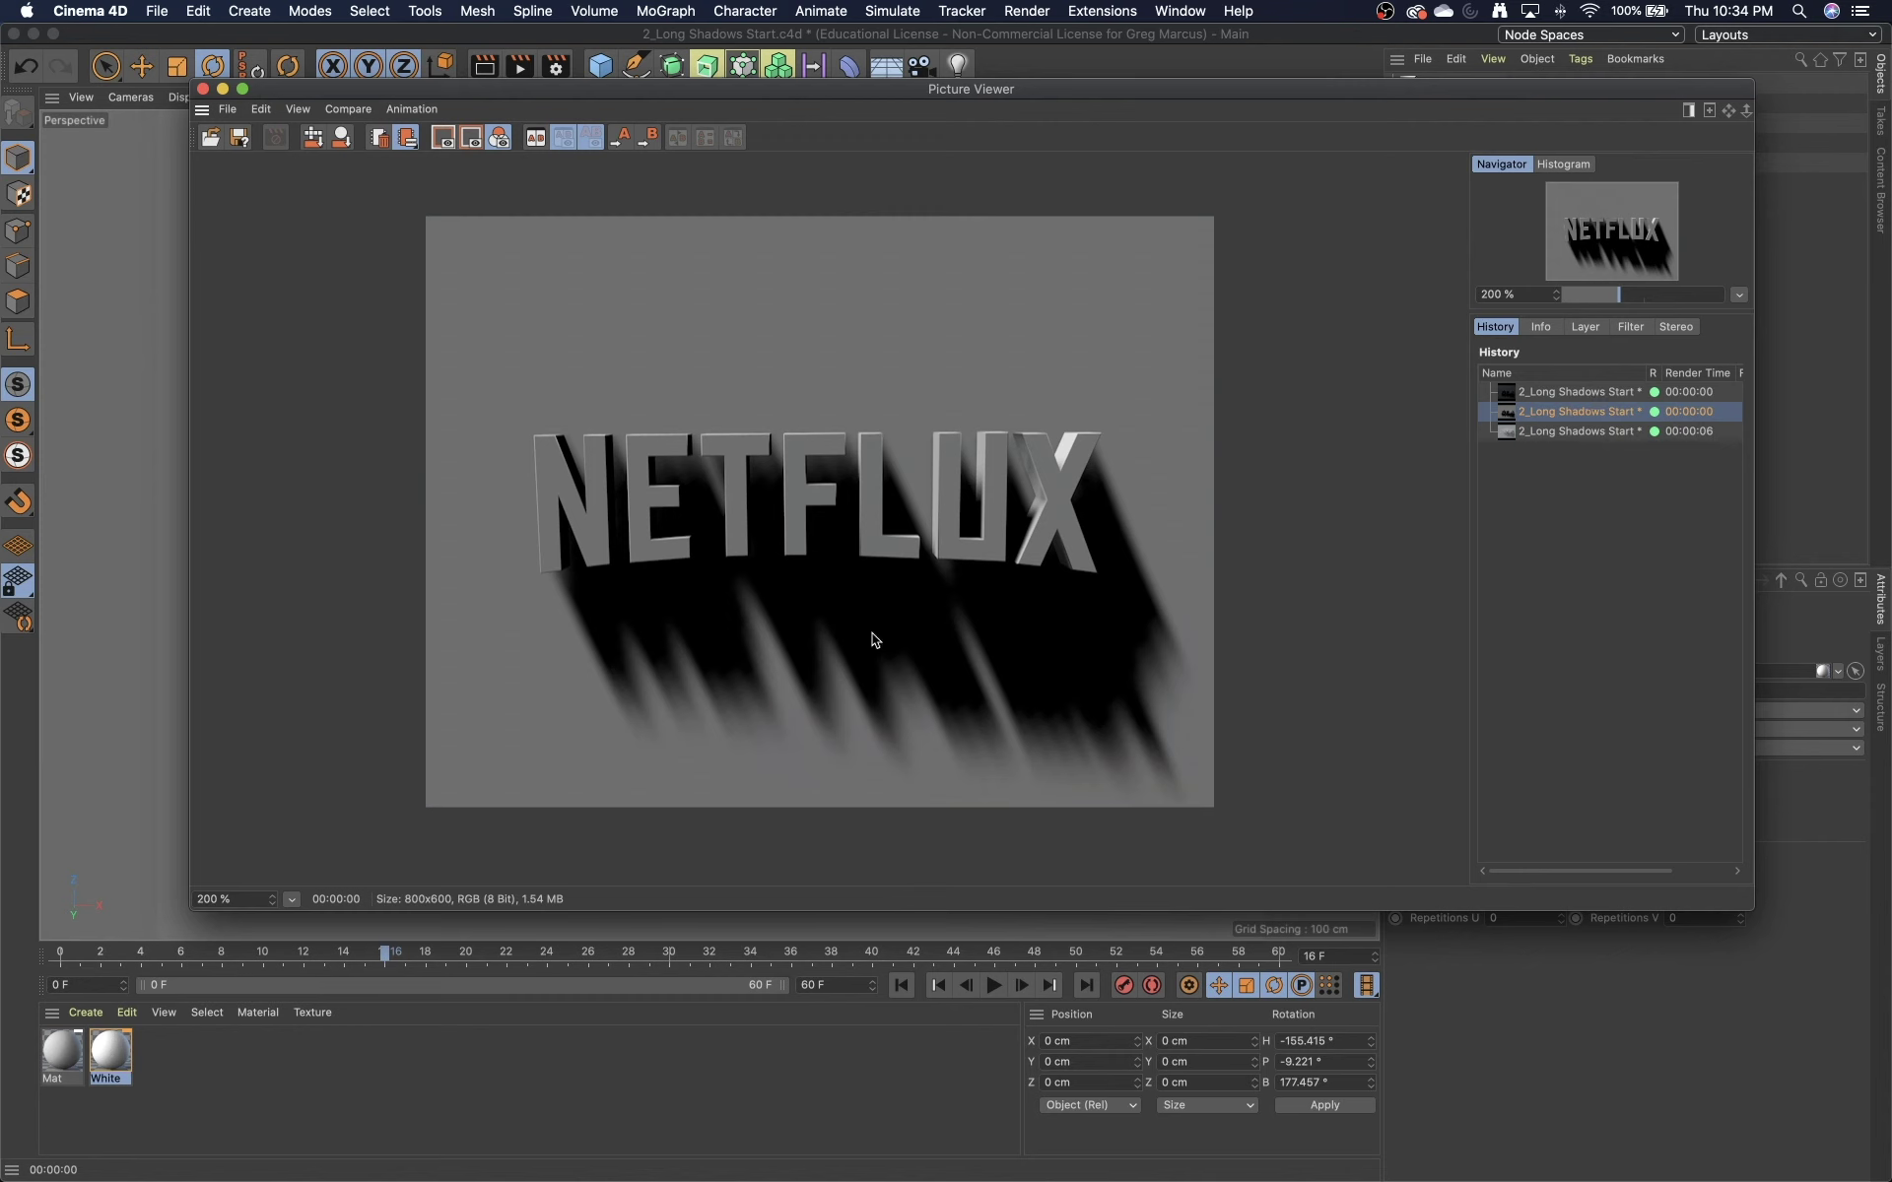
pyautogui.click(1544, 432)
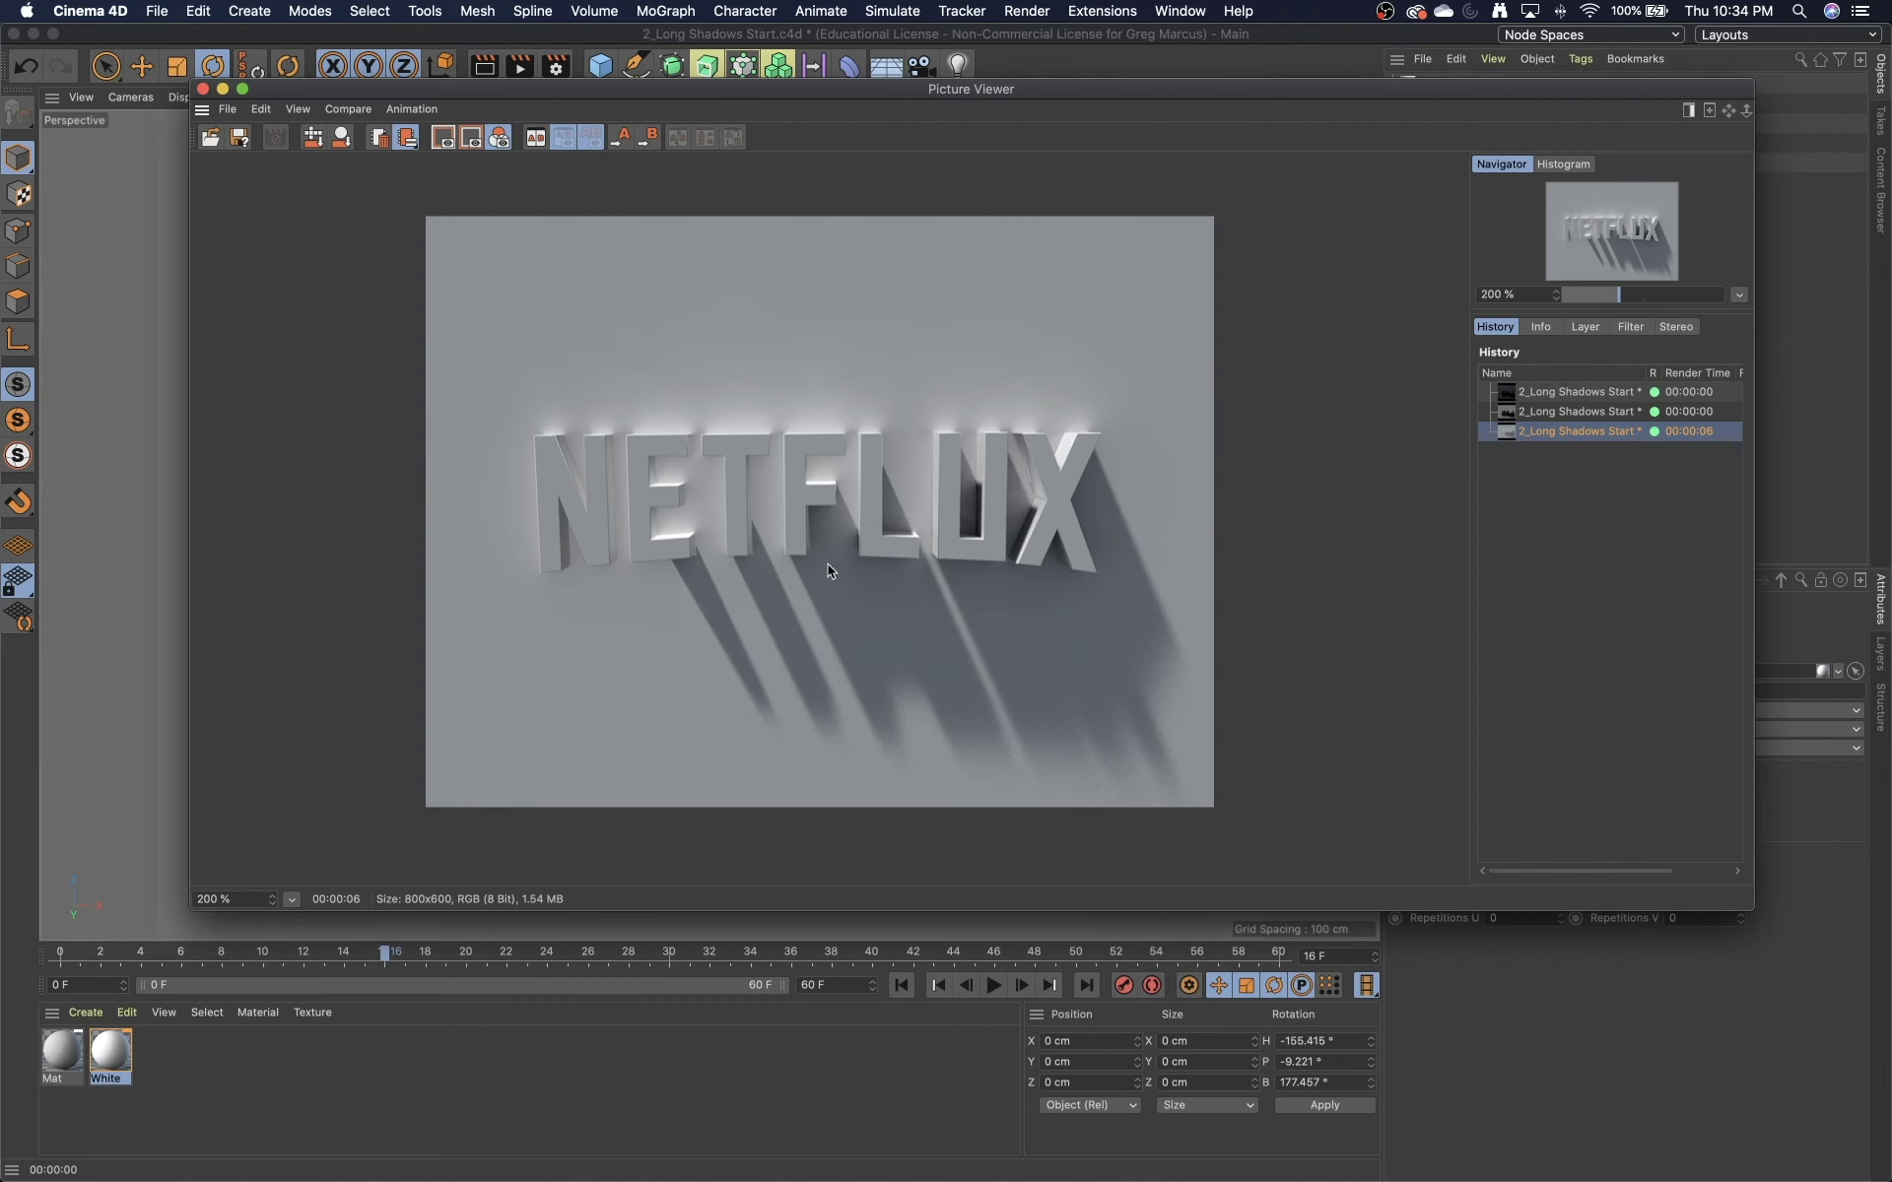
# - Compare the Global Illumination render with the dark and white earlier renders in the Picture Viewer history
pyautogui.click(1562, 418)
pyautogui.click(1557, 423)
pyautogui.click(1558, 395)
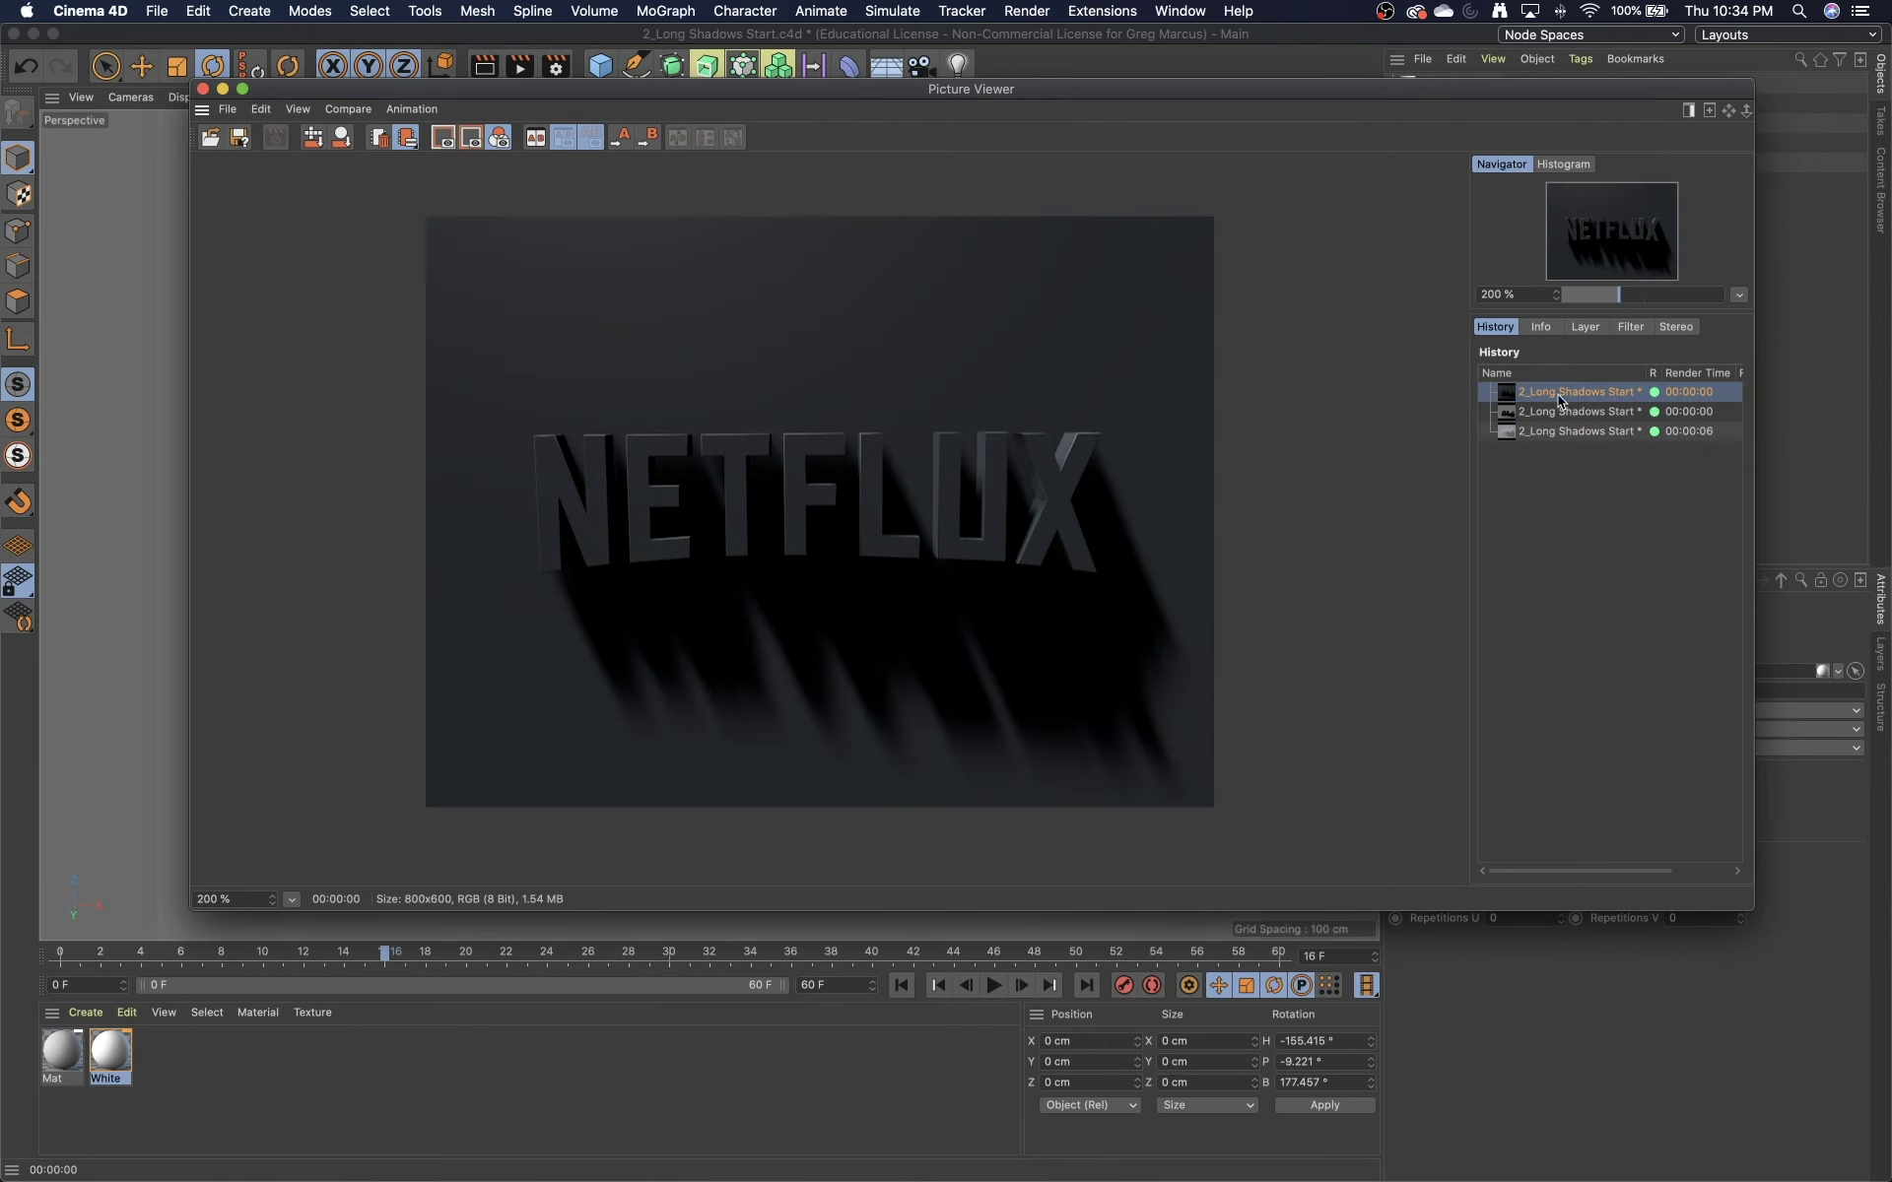
pyautogui.click(1560, 411)
pyautogui.moveTo(437, 91); pyautogui.dragTo(1401, 440)
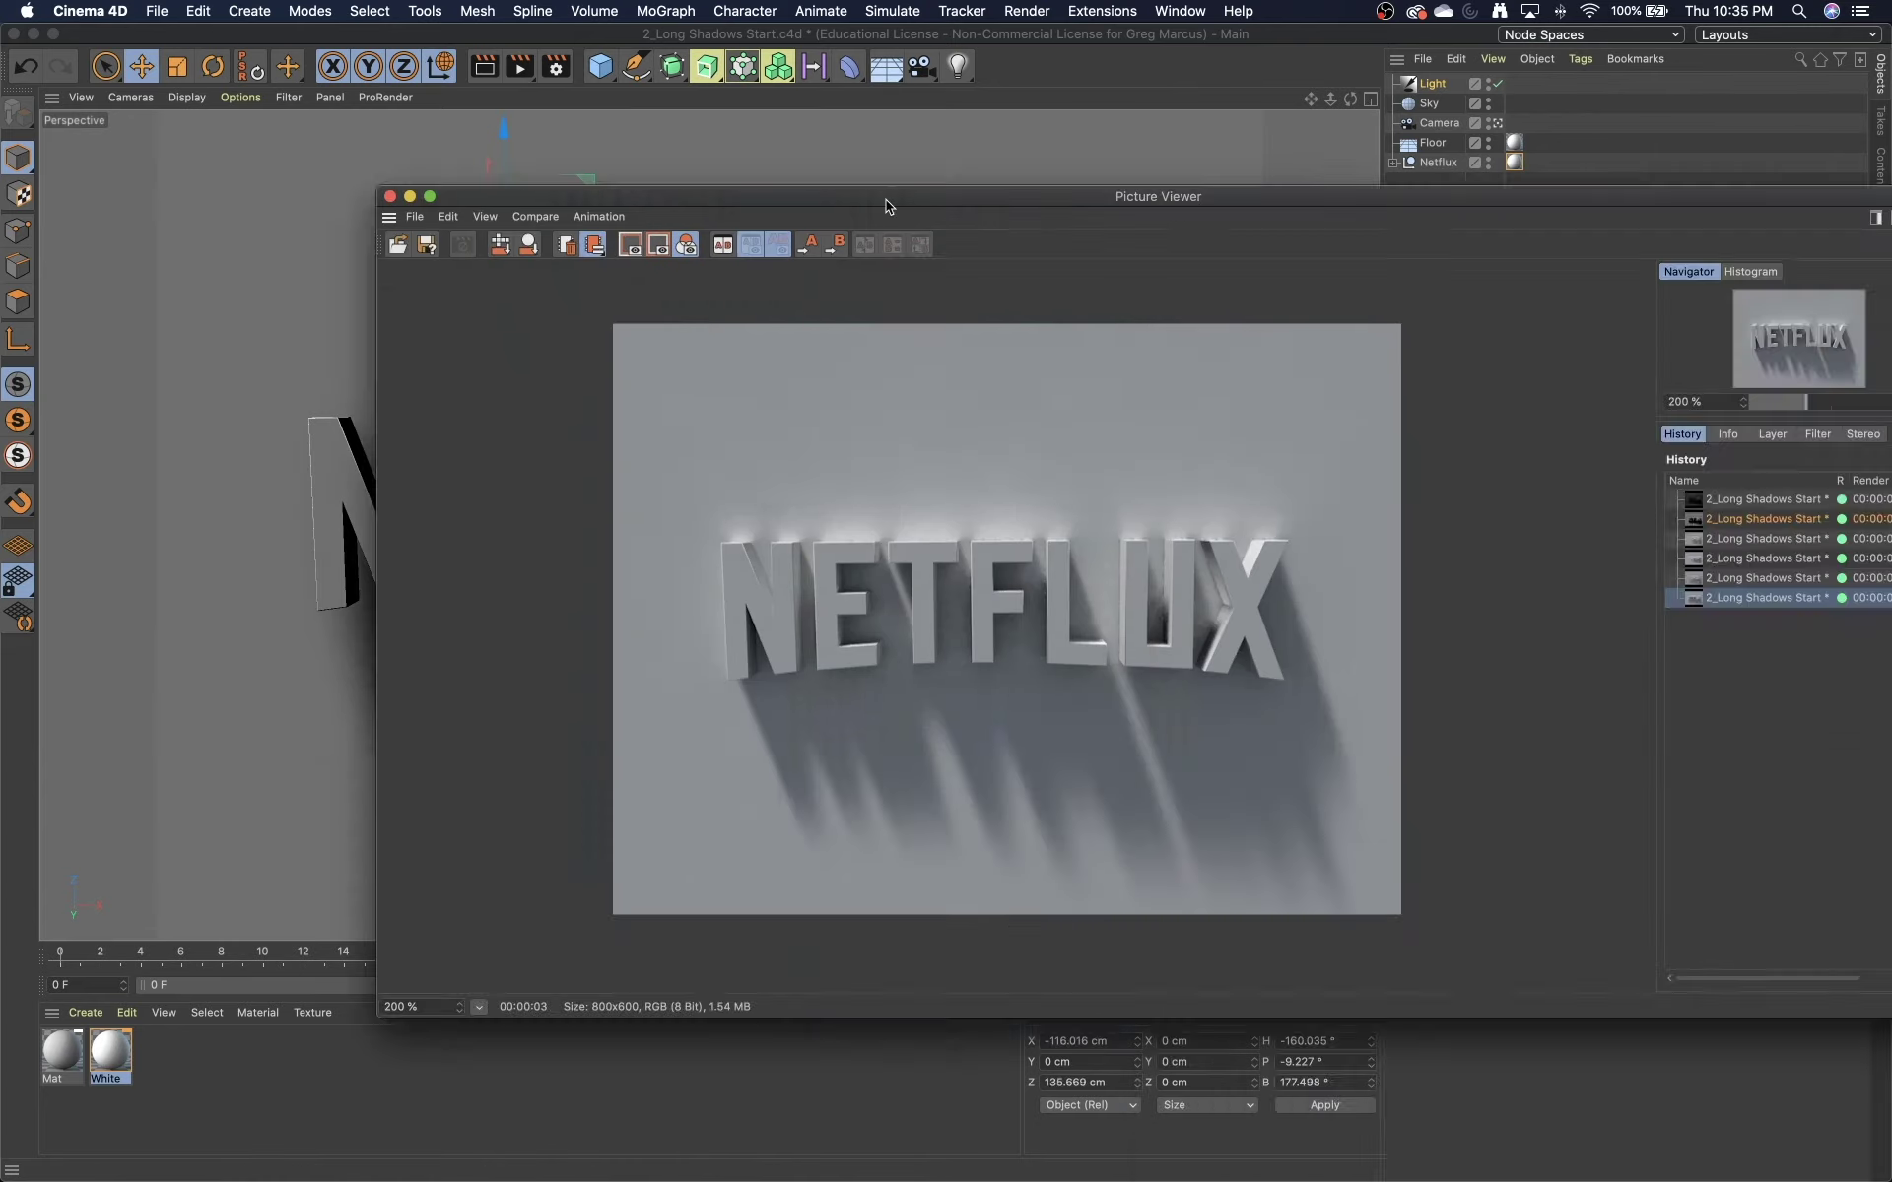
# - Recall the first Global Illumination render from the history and examine its shadows and bounced light
pyautogui.moveTo(884, 199); pyautogui.dragTo(946, 290)
pyautogui.click(1684, 635)
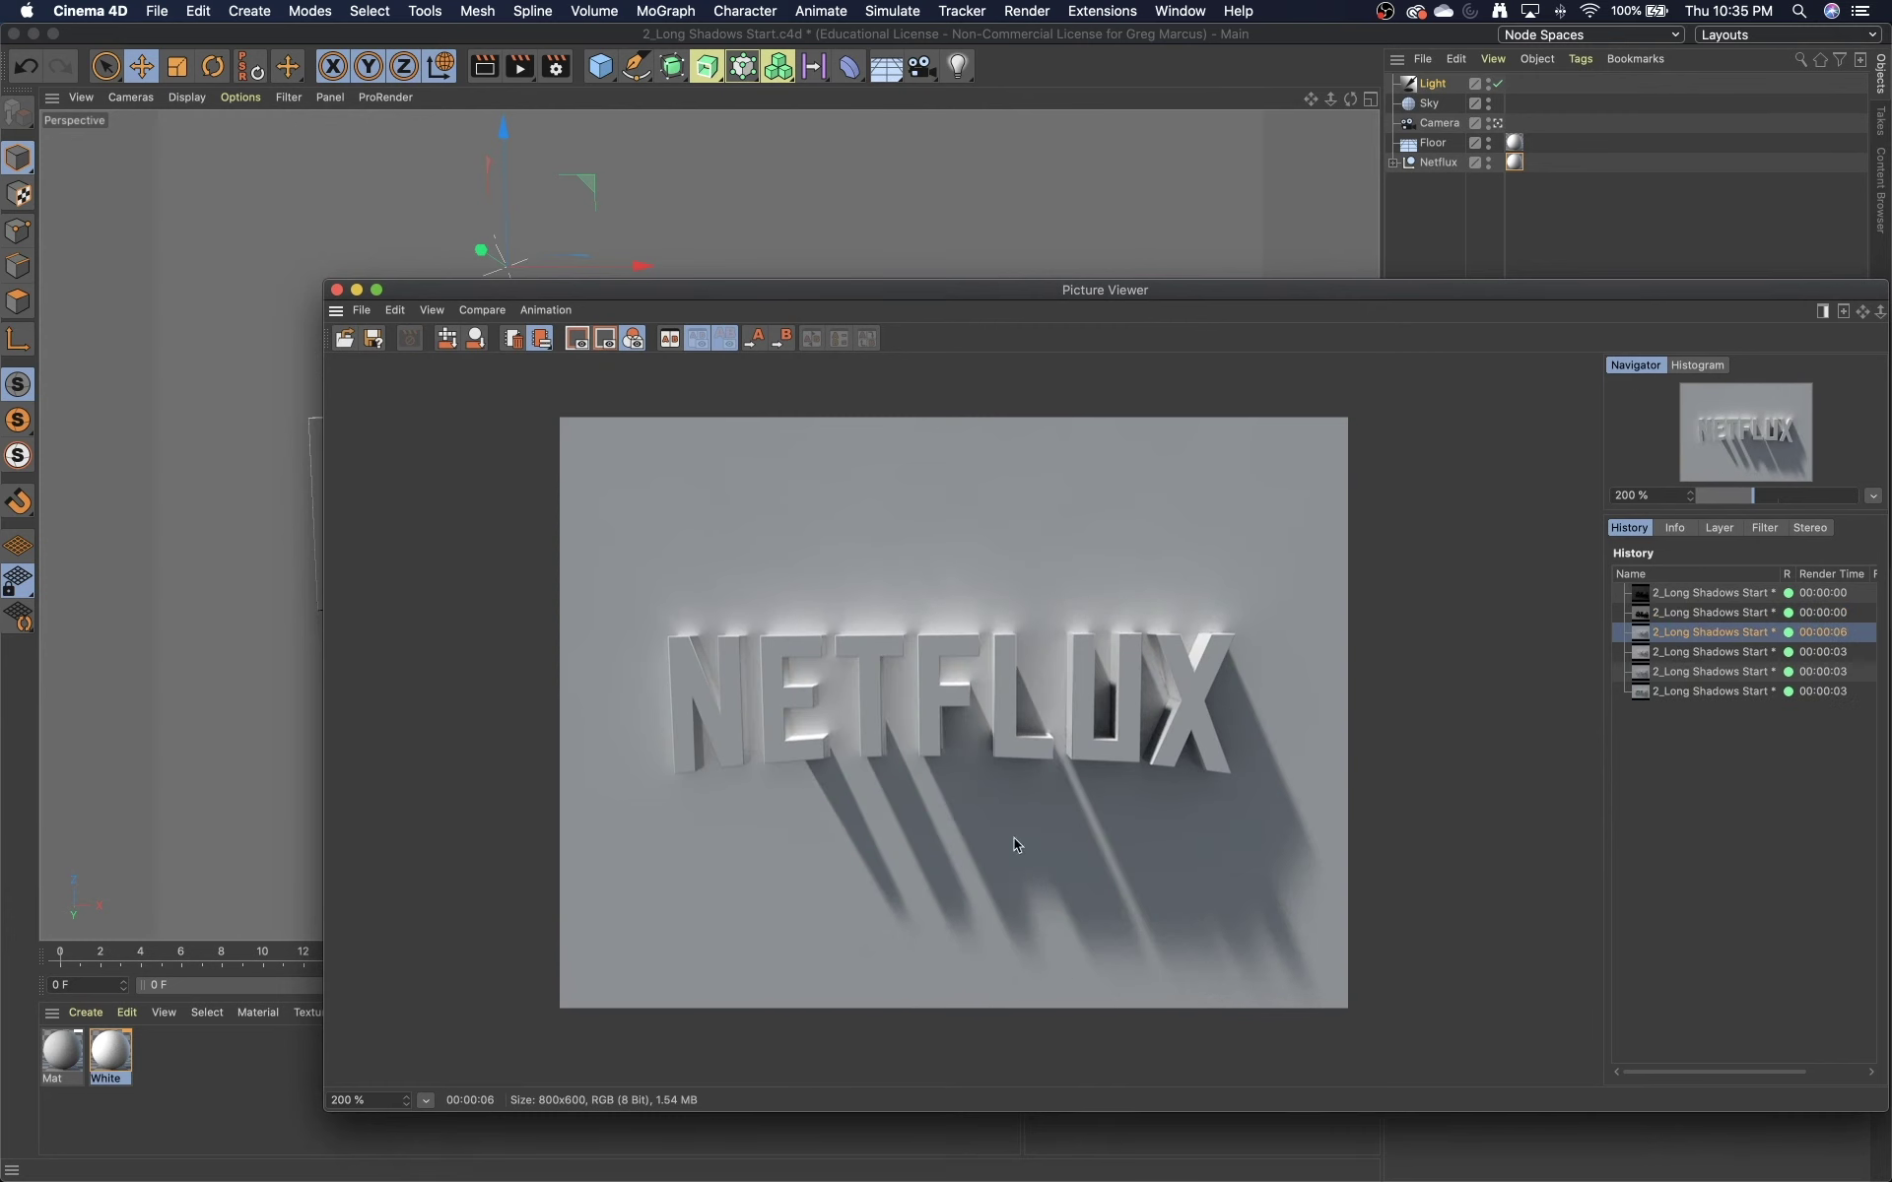
pyautogui.moveTo(1194, 304); pyautogui.dragTo(1020, 318)
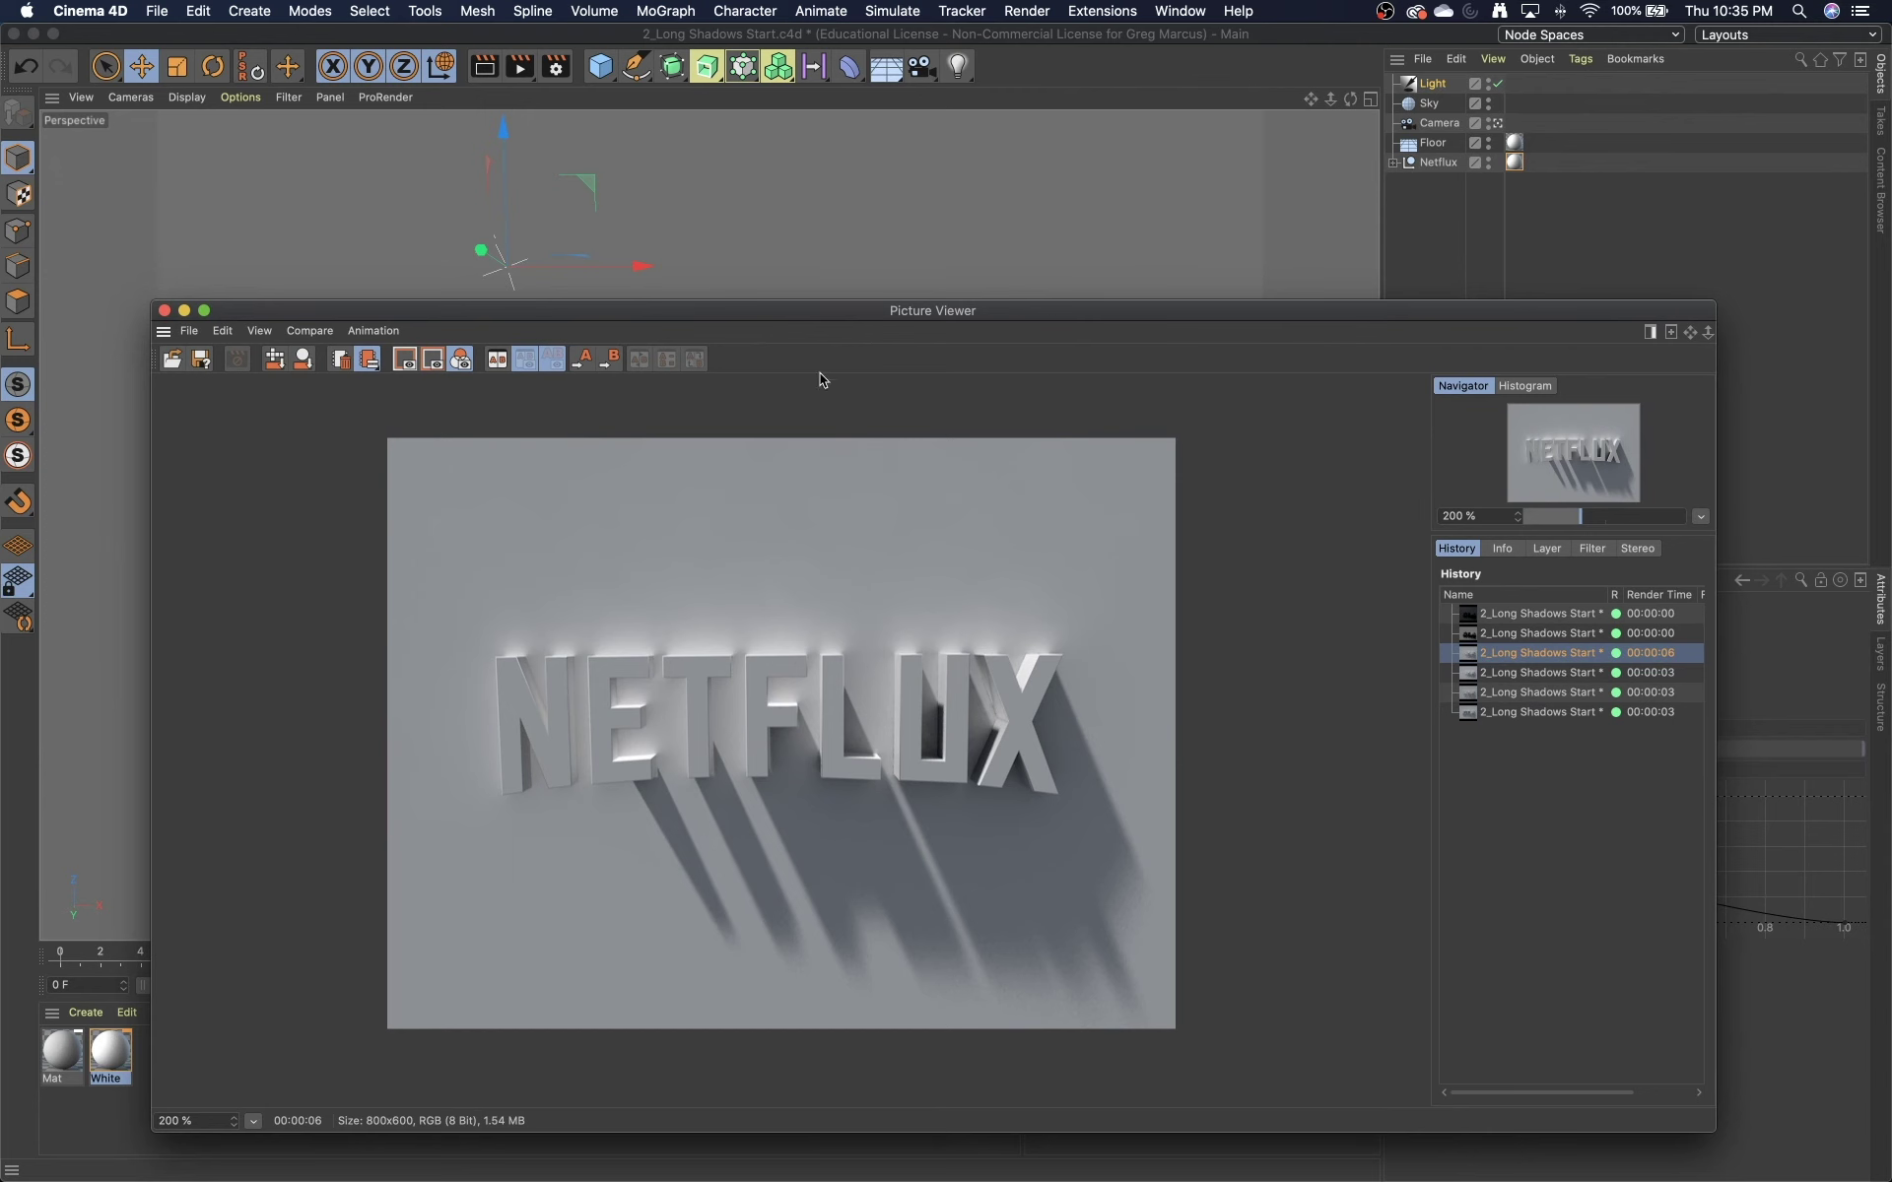
pyautogui.moveTo(898, 318); pyautogui.dragTo(1026, 341)
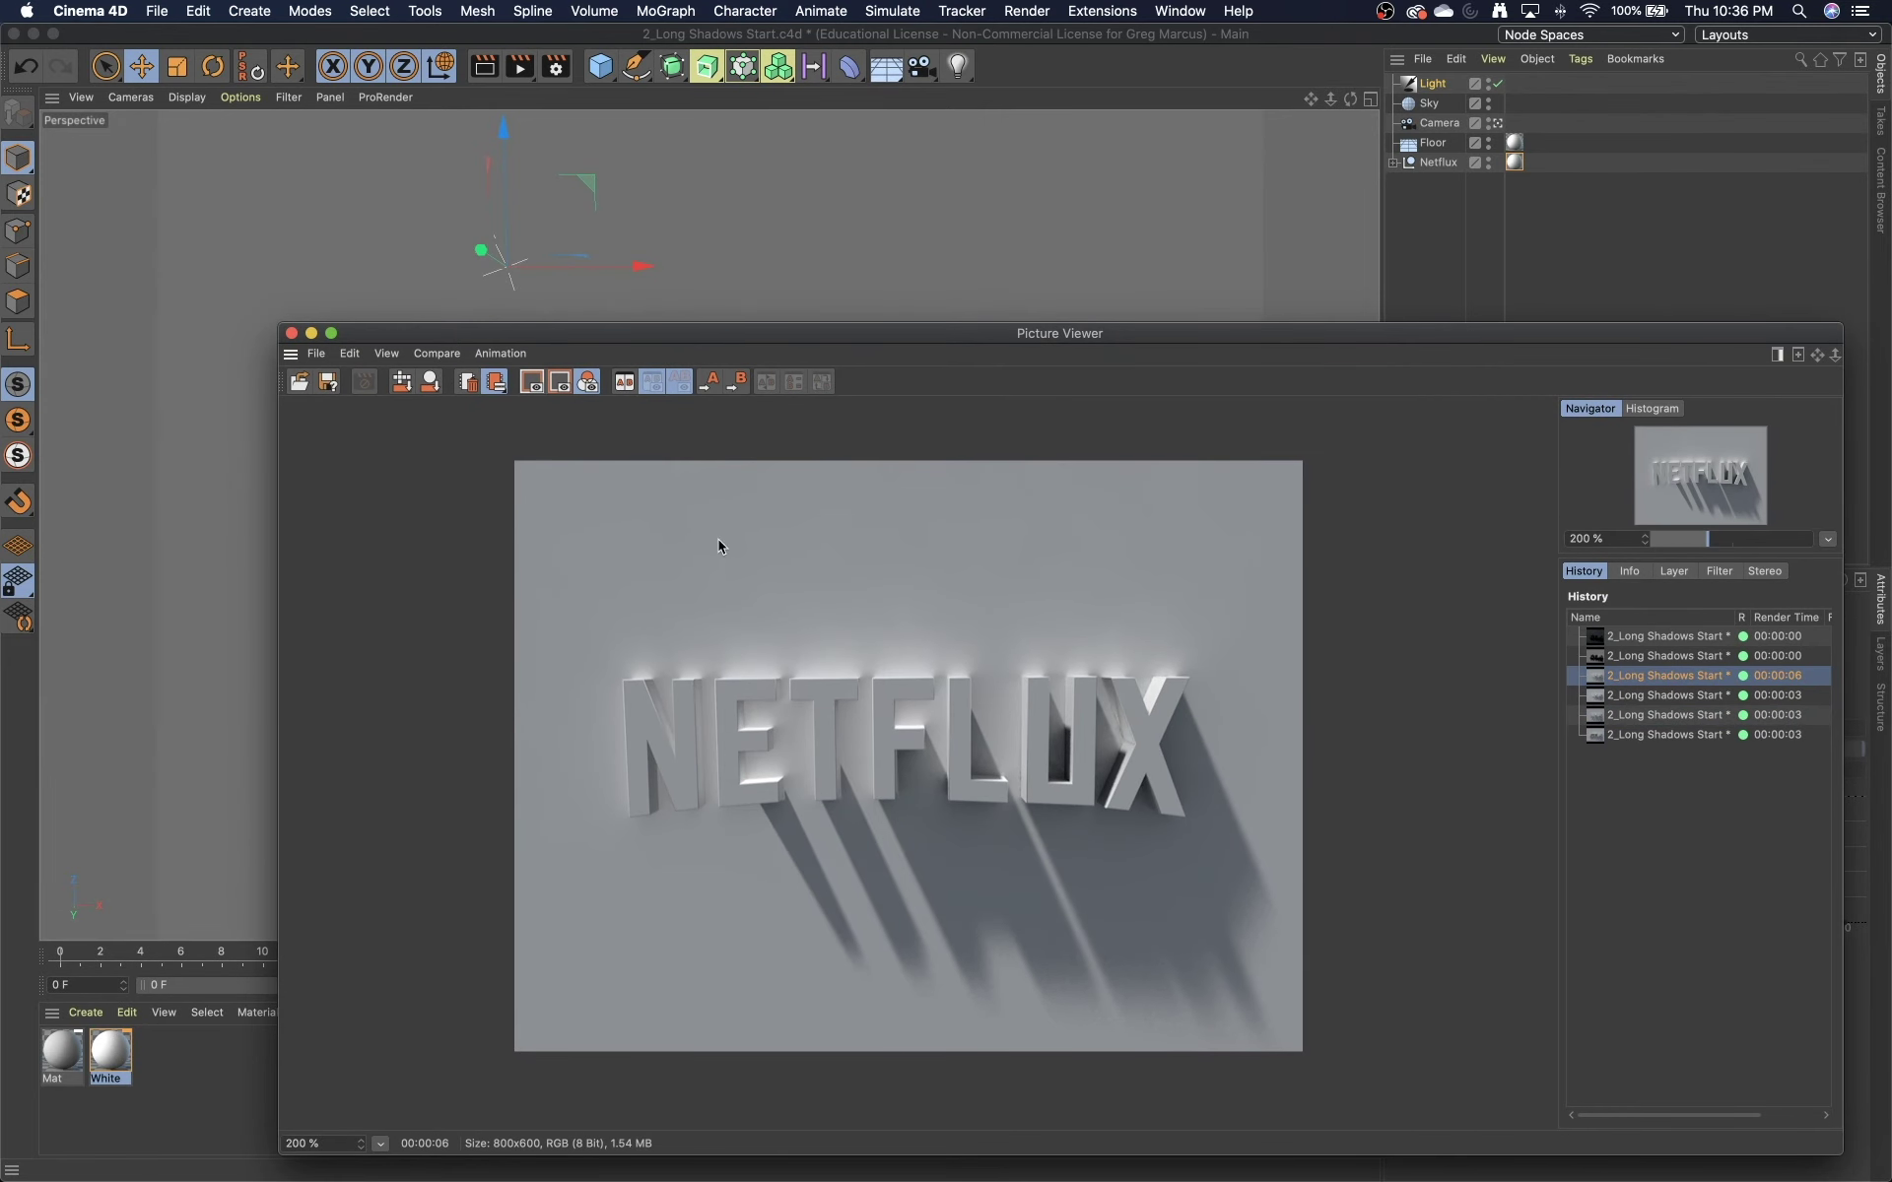
pyautogui.moveTo(719, 340); pyautogui.dragTo(678, 259)
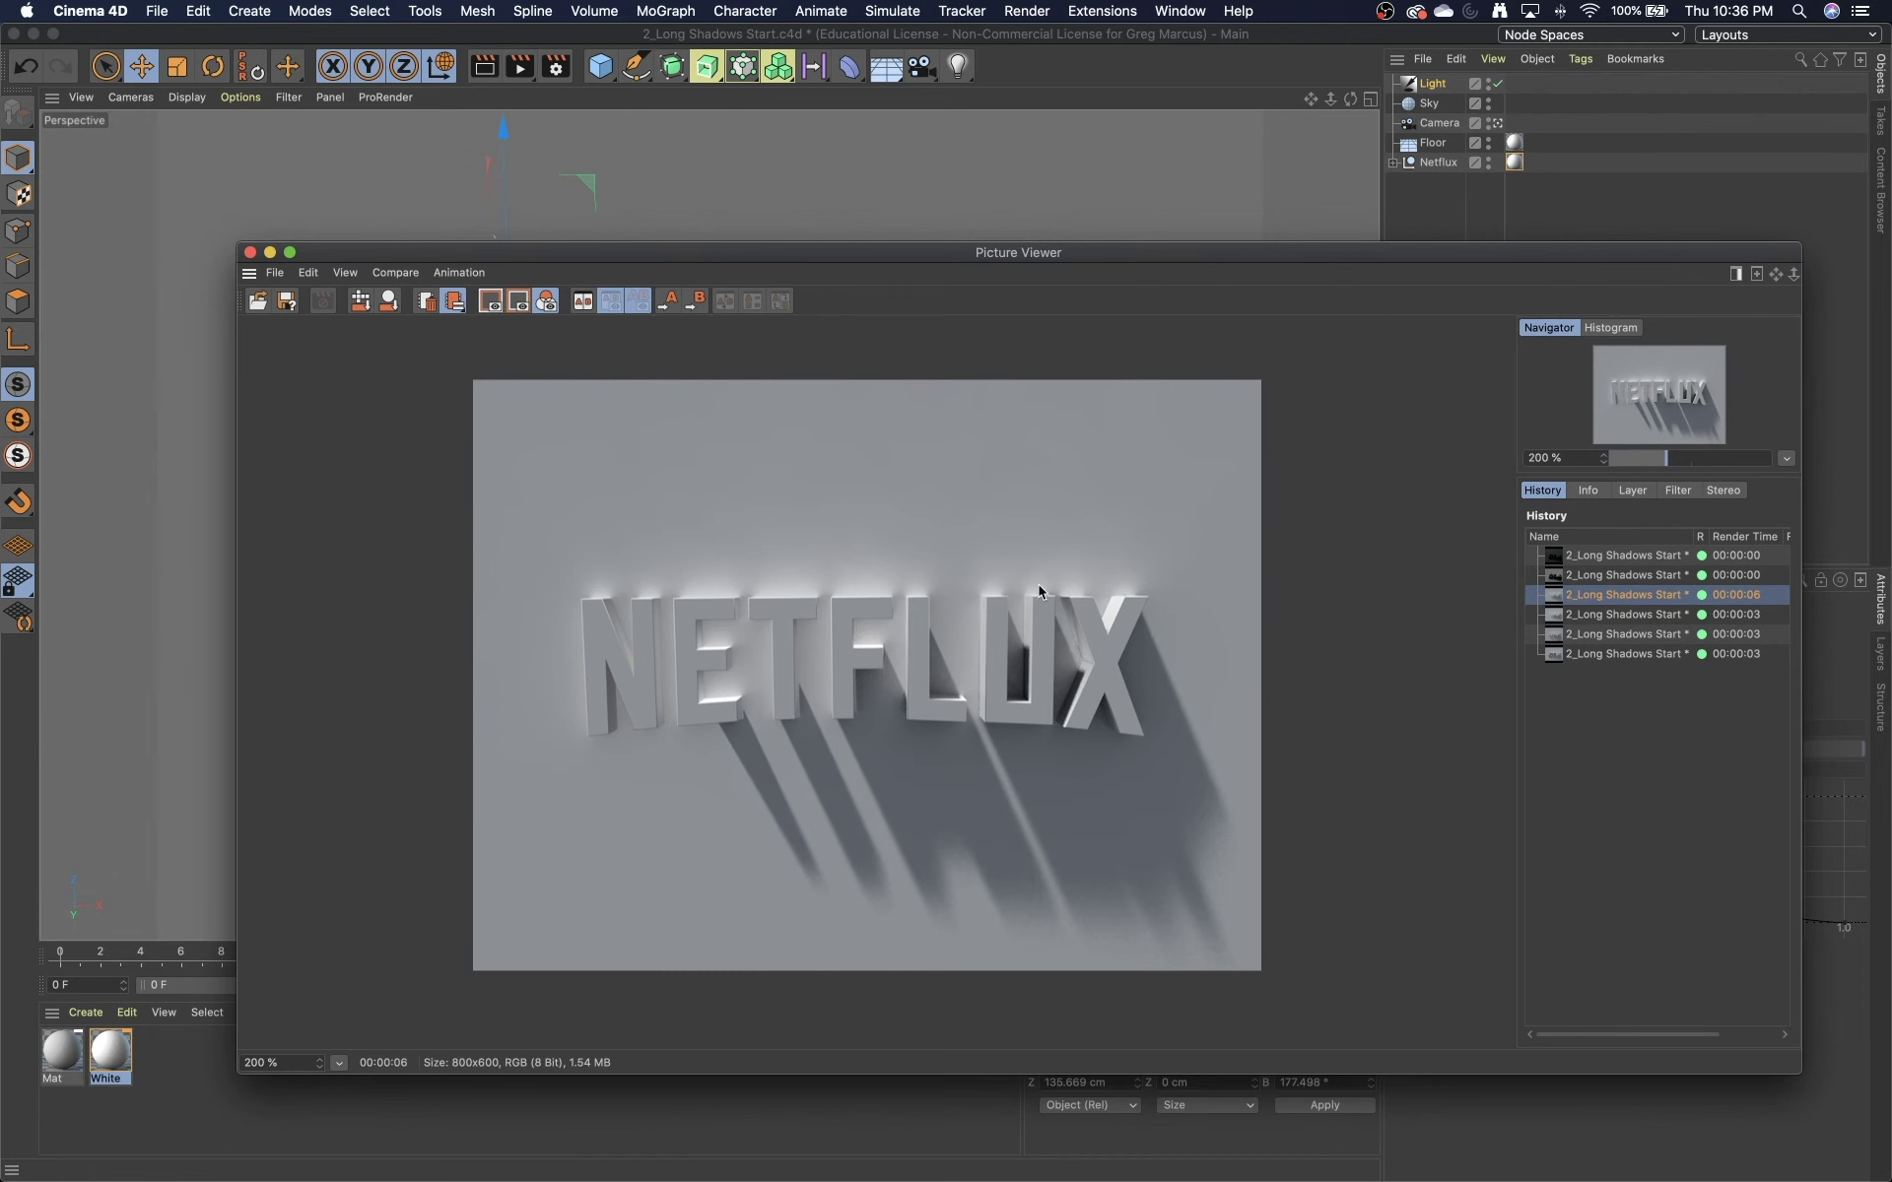
pyautogui.moveTo(668, 254); pyautogui.dragTo(1116, 763)
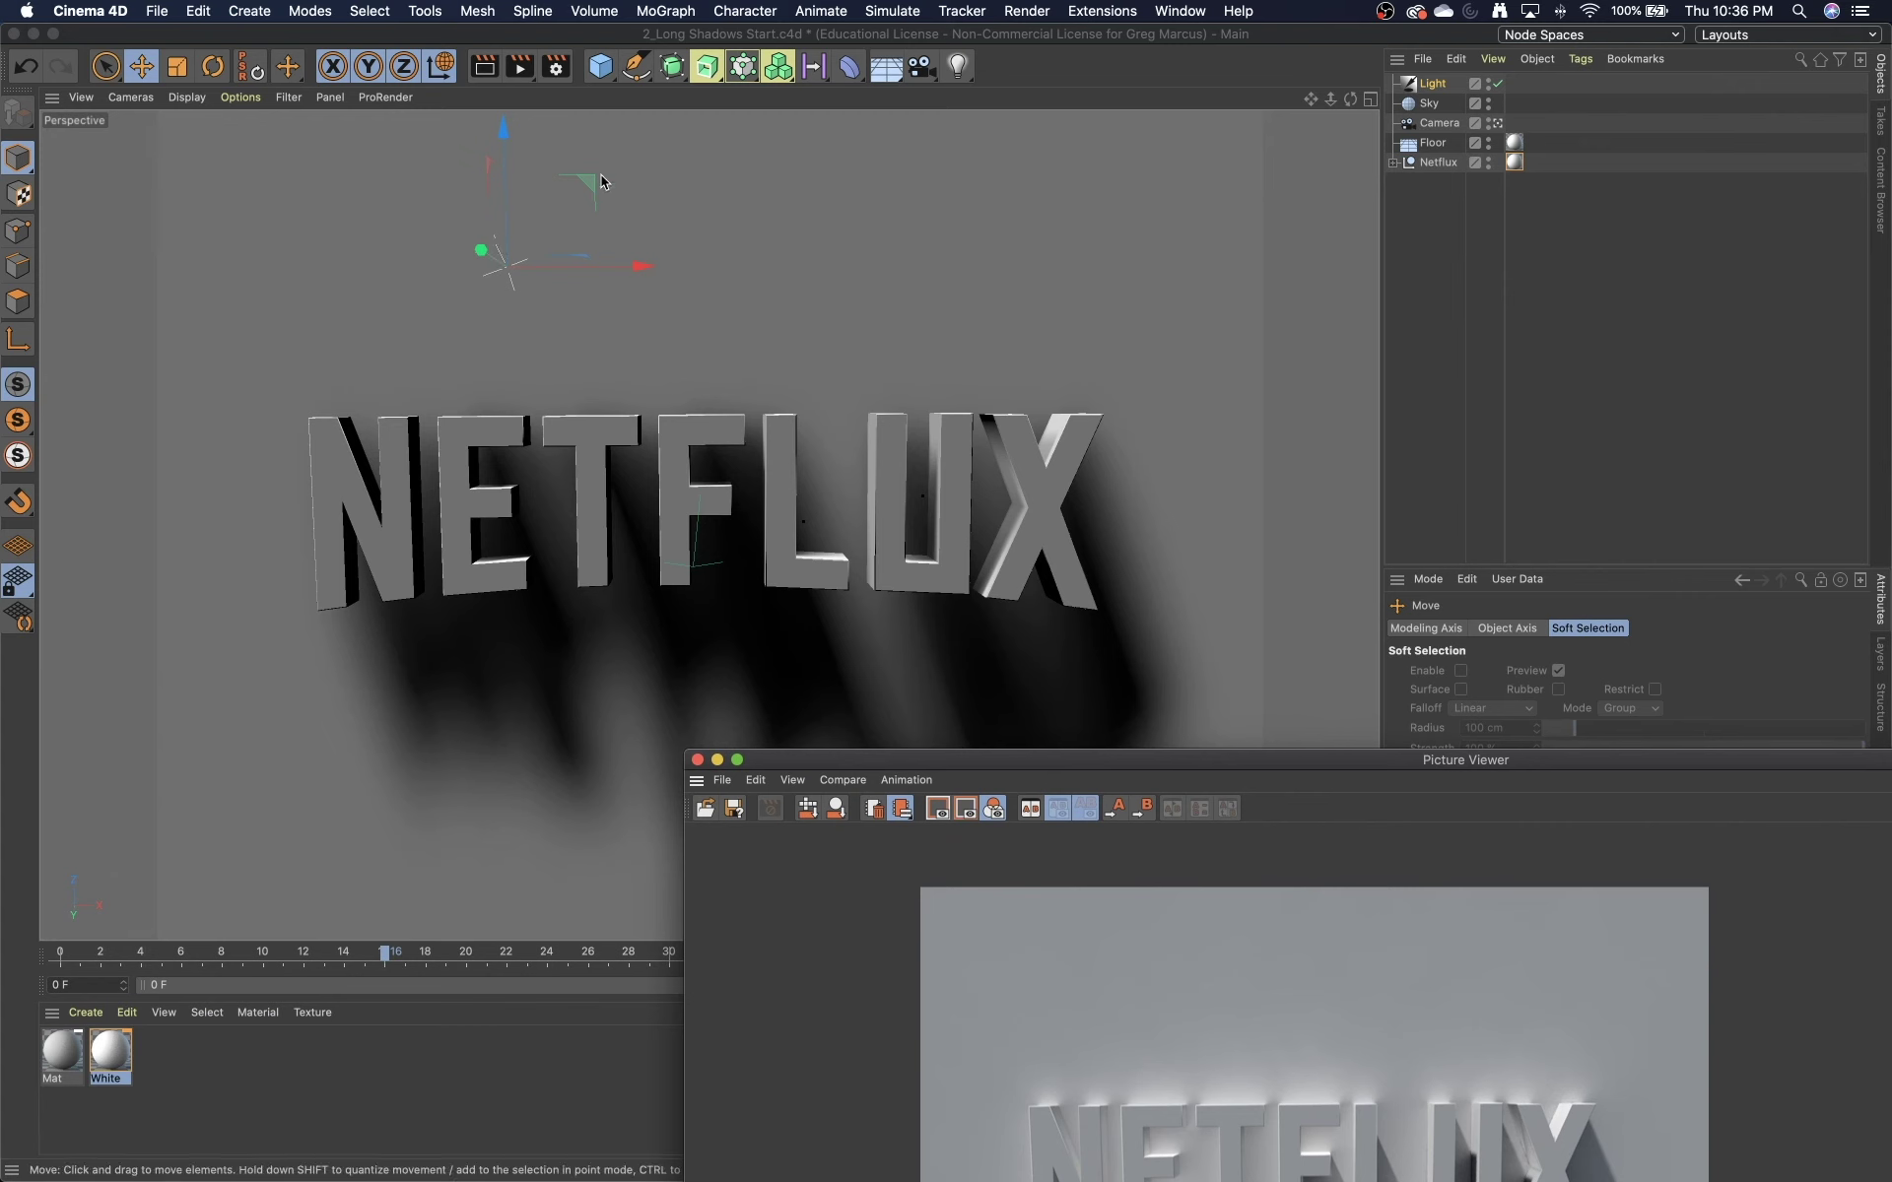
# - Render the frame again to the Picture Viewer and compare it with the earlier renders in the history
pyautogui.click(519, 66)
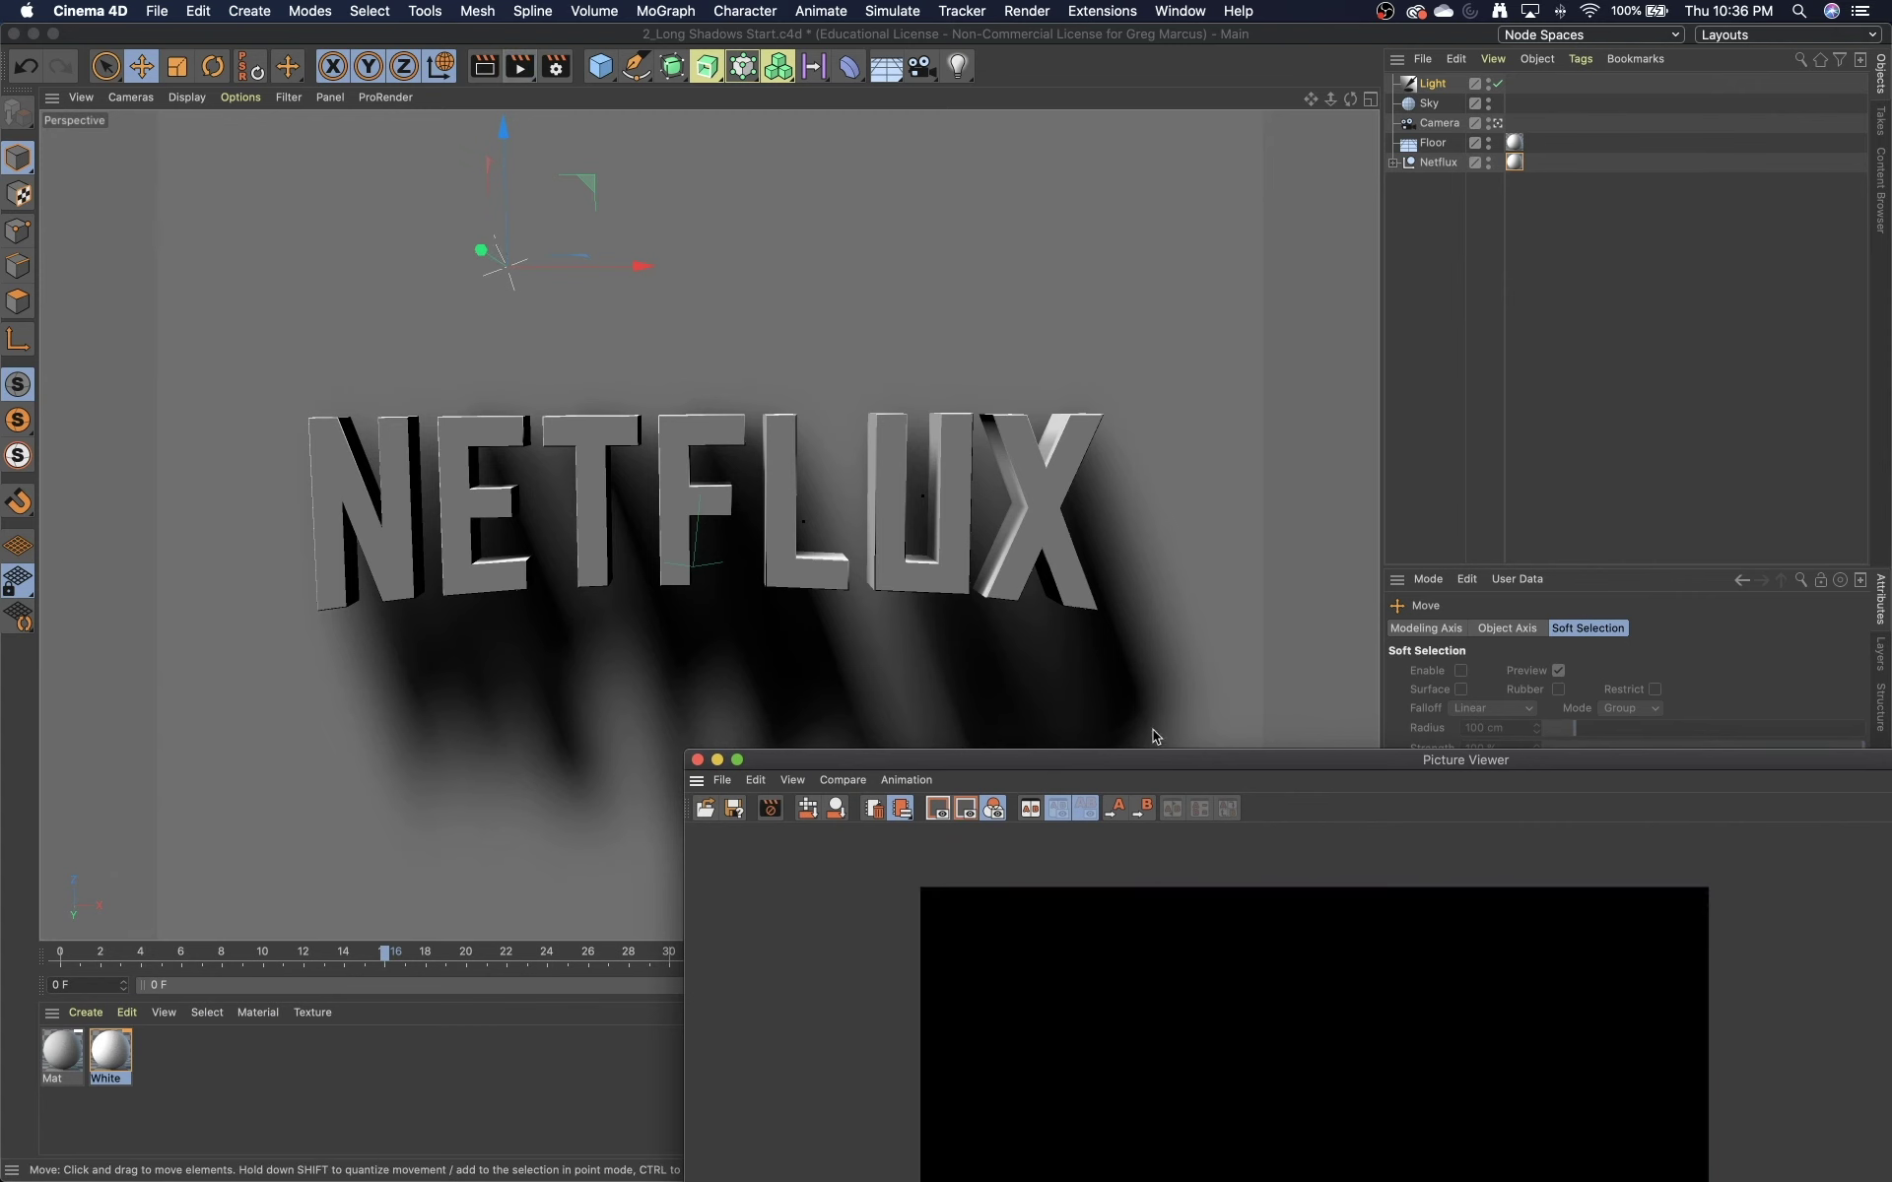
pyautogui.moveTo(1139, 759); pyautogui.dragTo(868, 235)
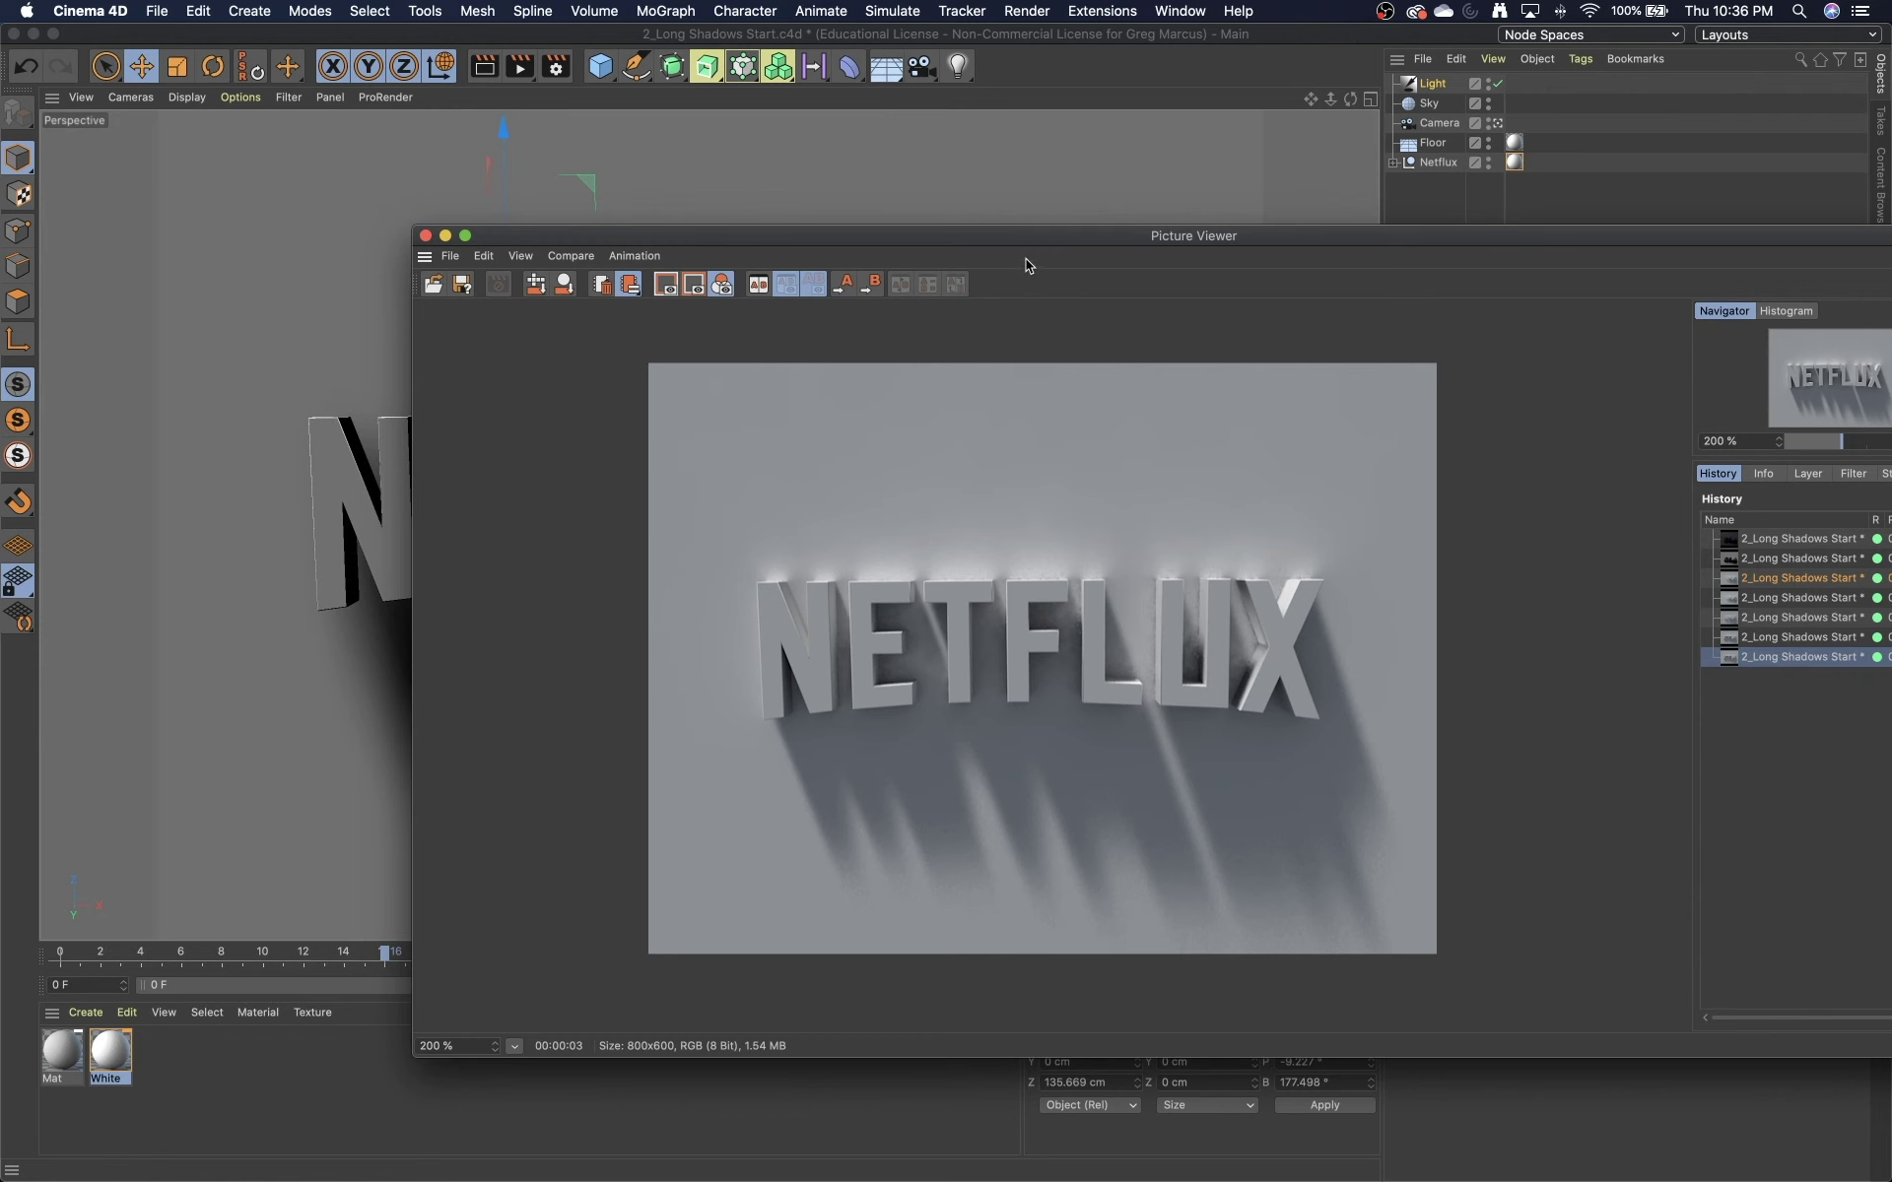
pyautogui.moveTo(1021, 244); pyautogui.dragTo(1274, 401)
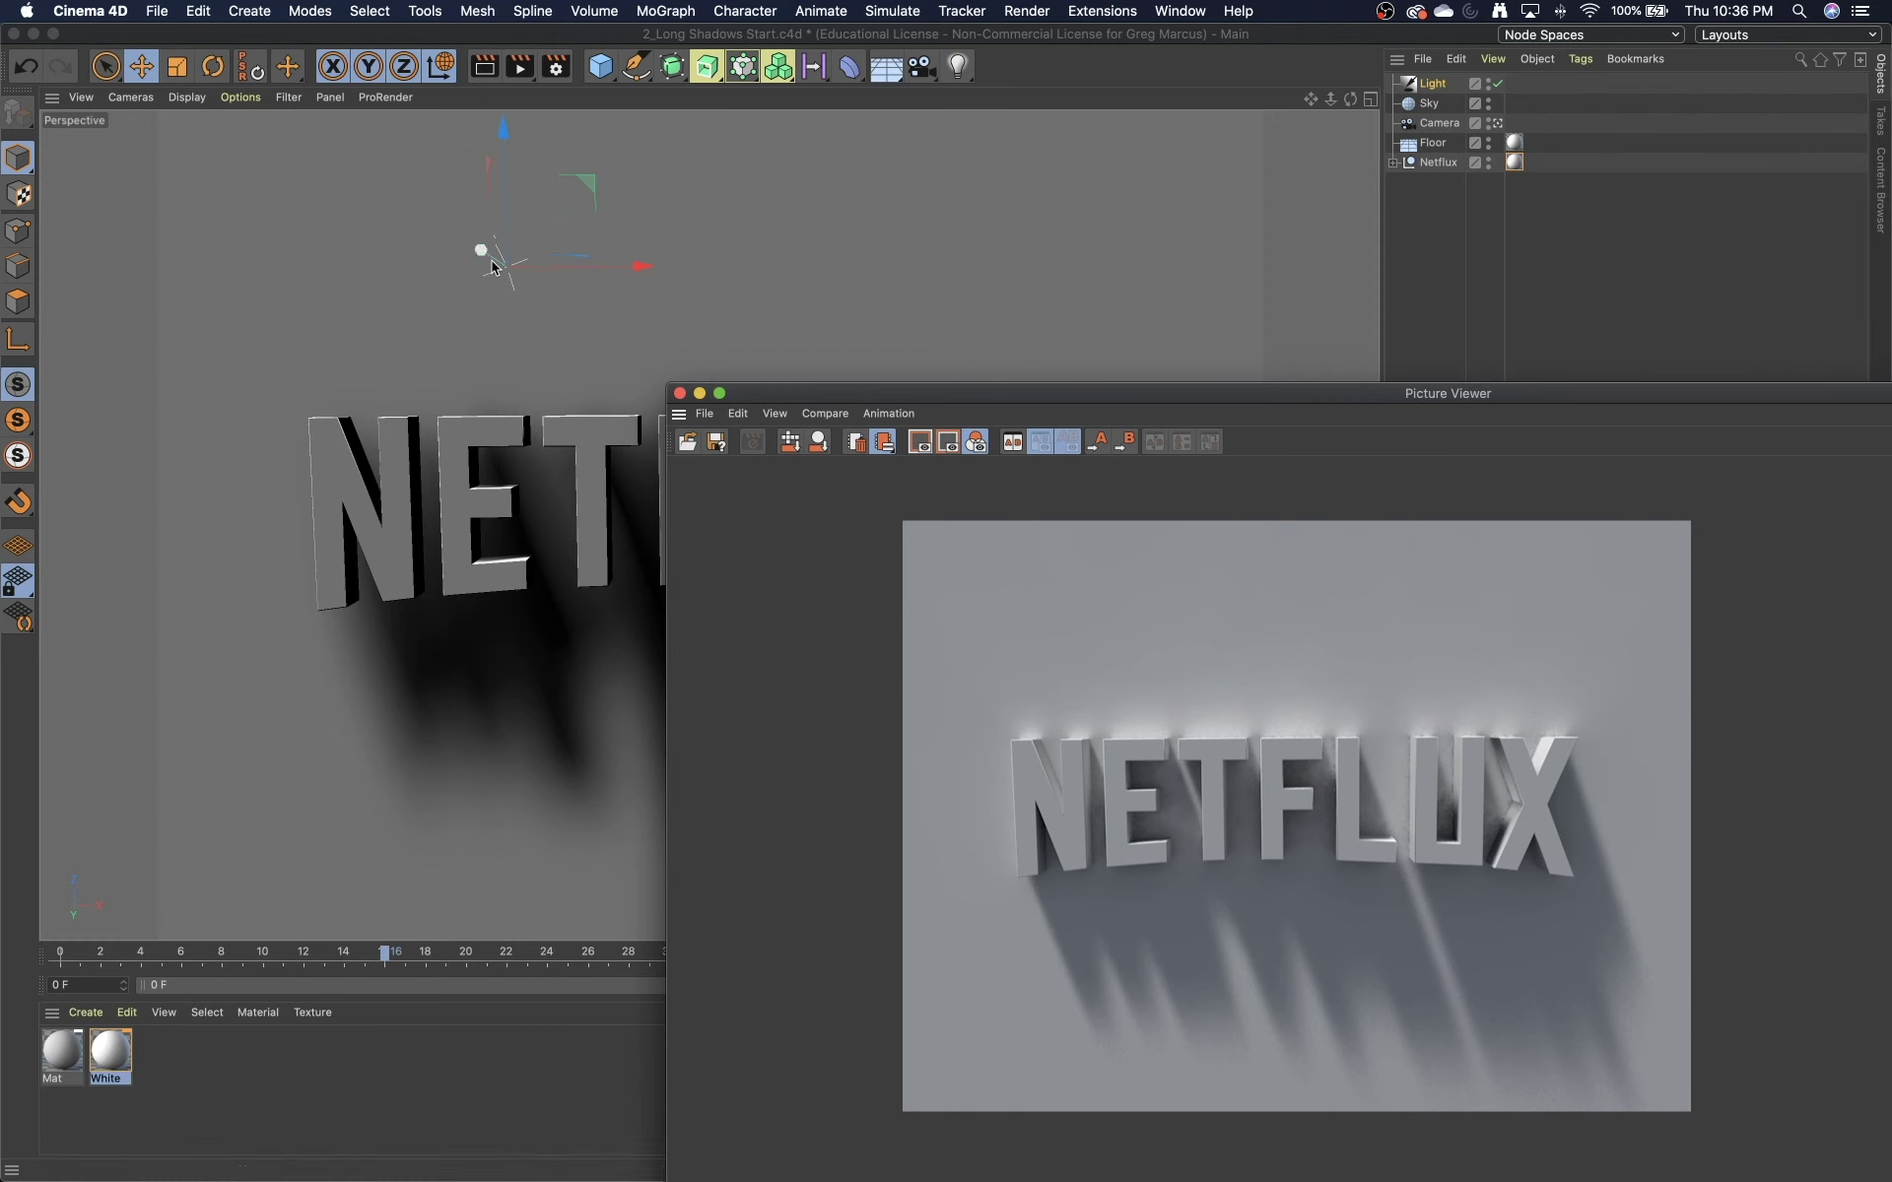
pyautogui.moveTo(830, 401); pyautogui.dragTo(1062, 373)
pyautogui.doubleClick(1060, 369)
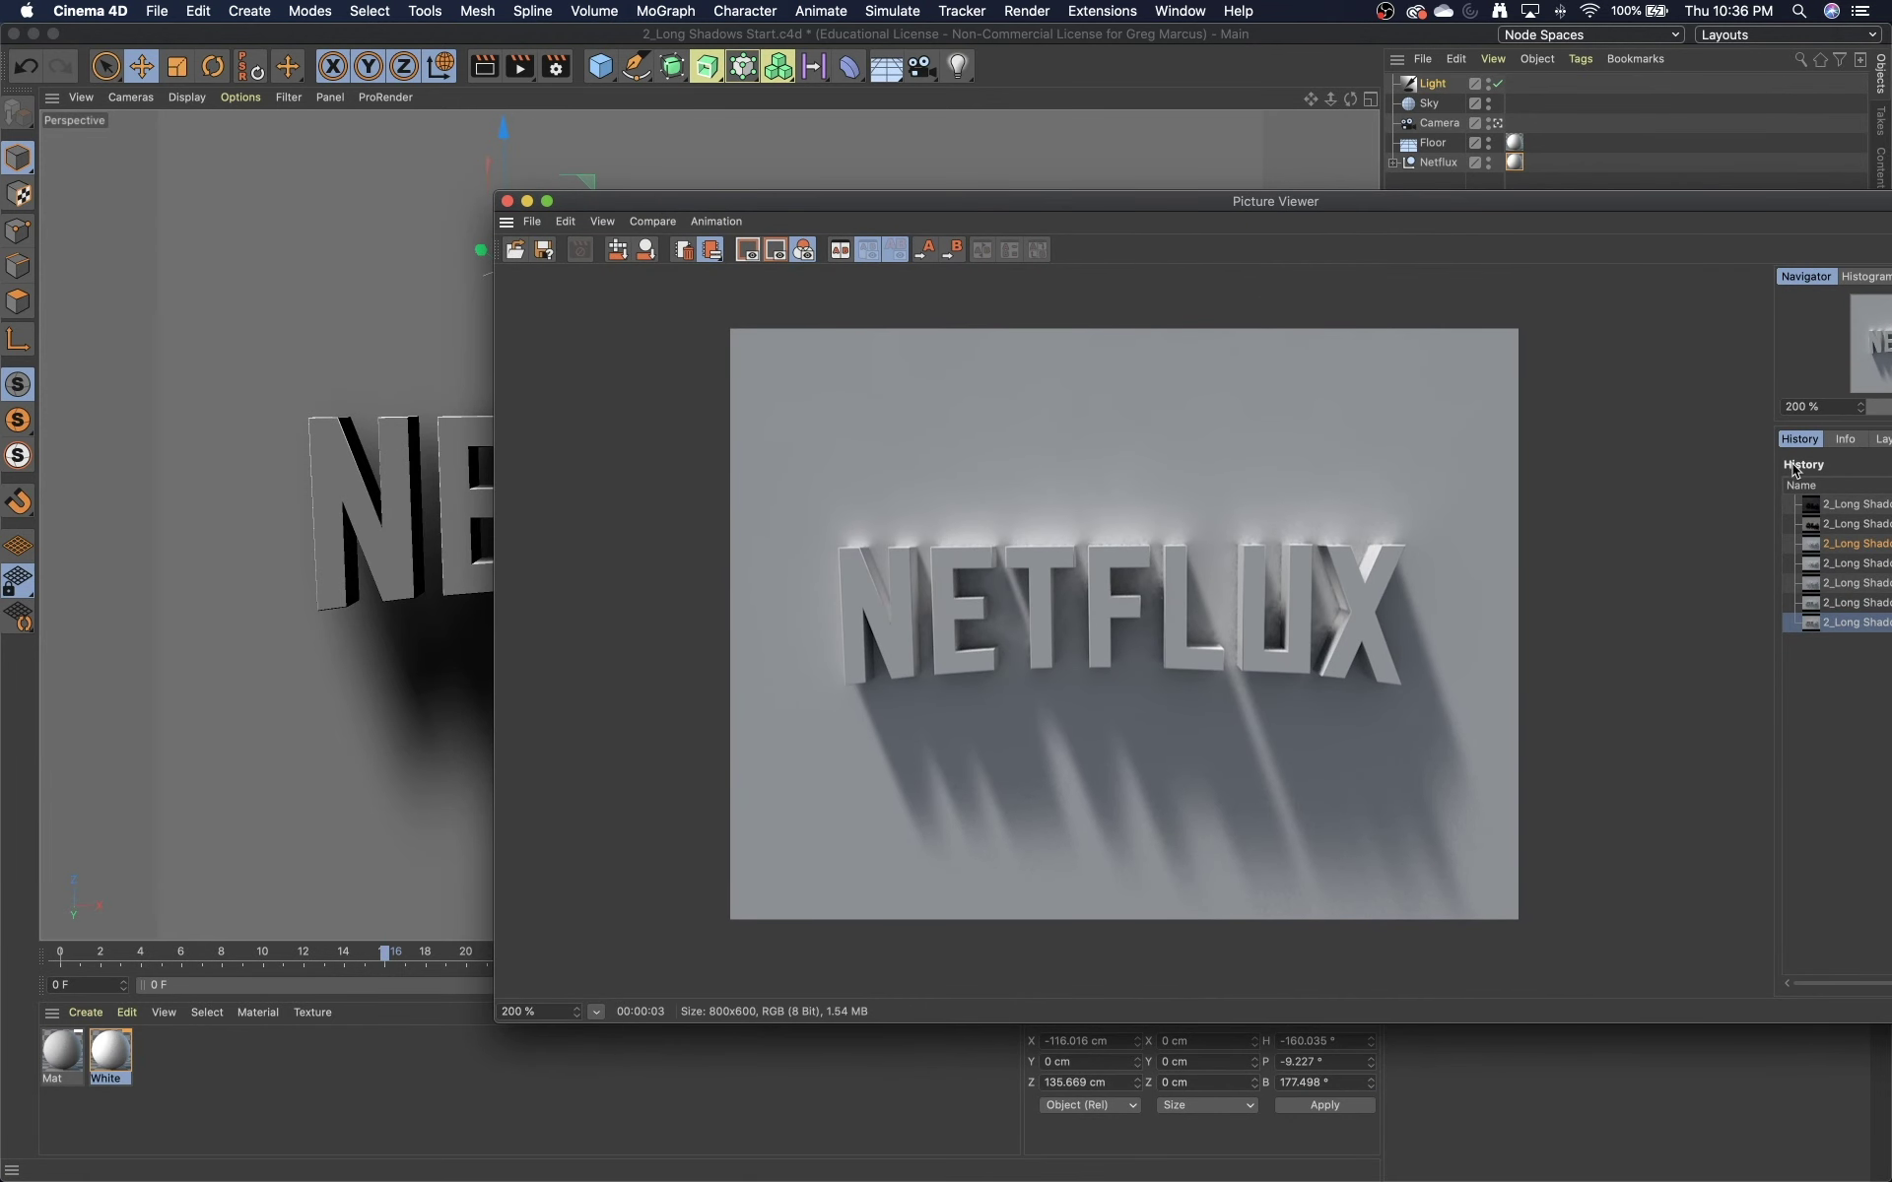
pyautogui.click(1851, 525)
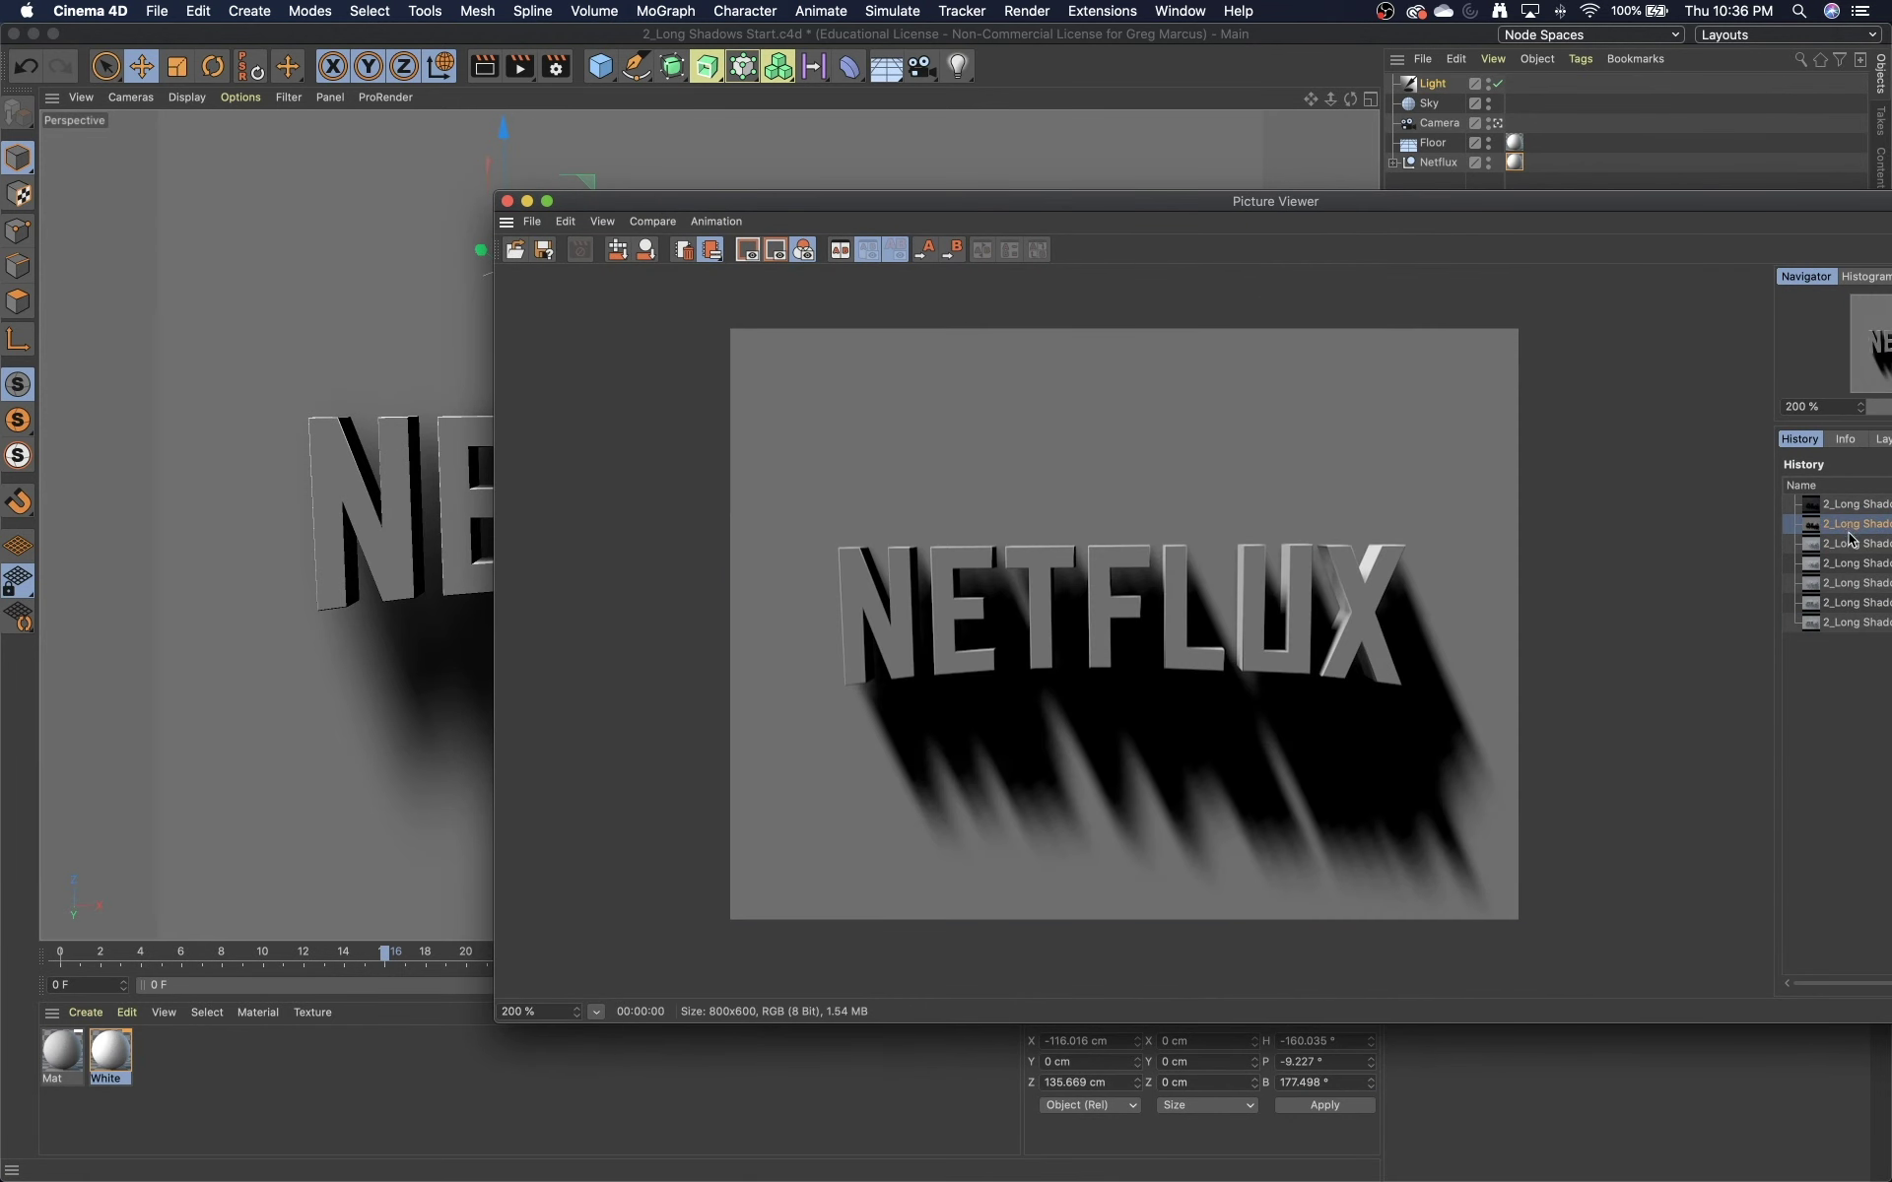
pyautogui.click(1852, 544)
pyautogui.click(1848, 623)
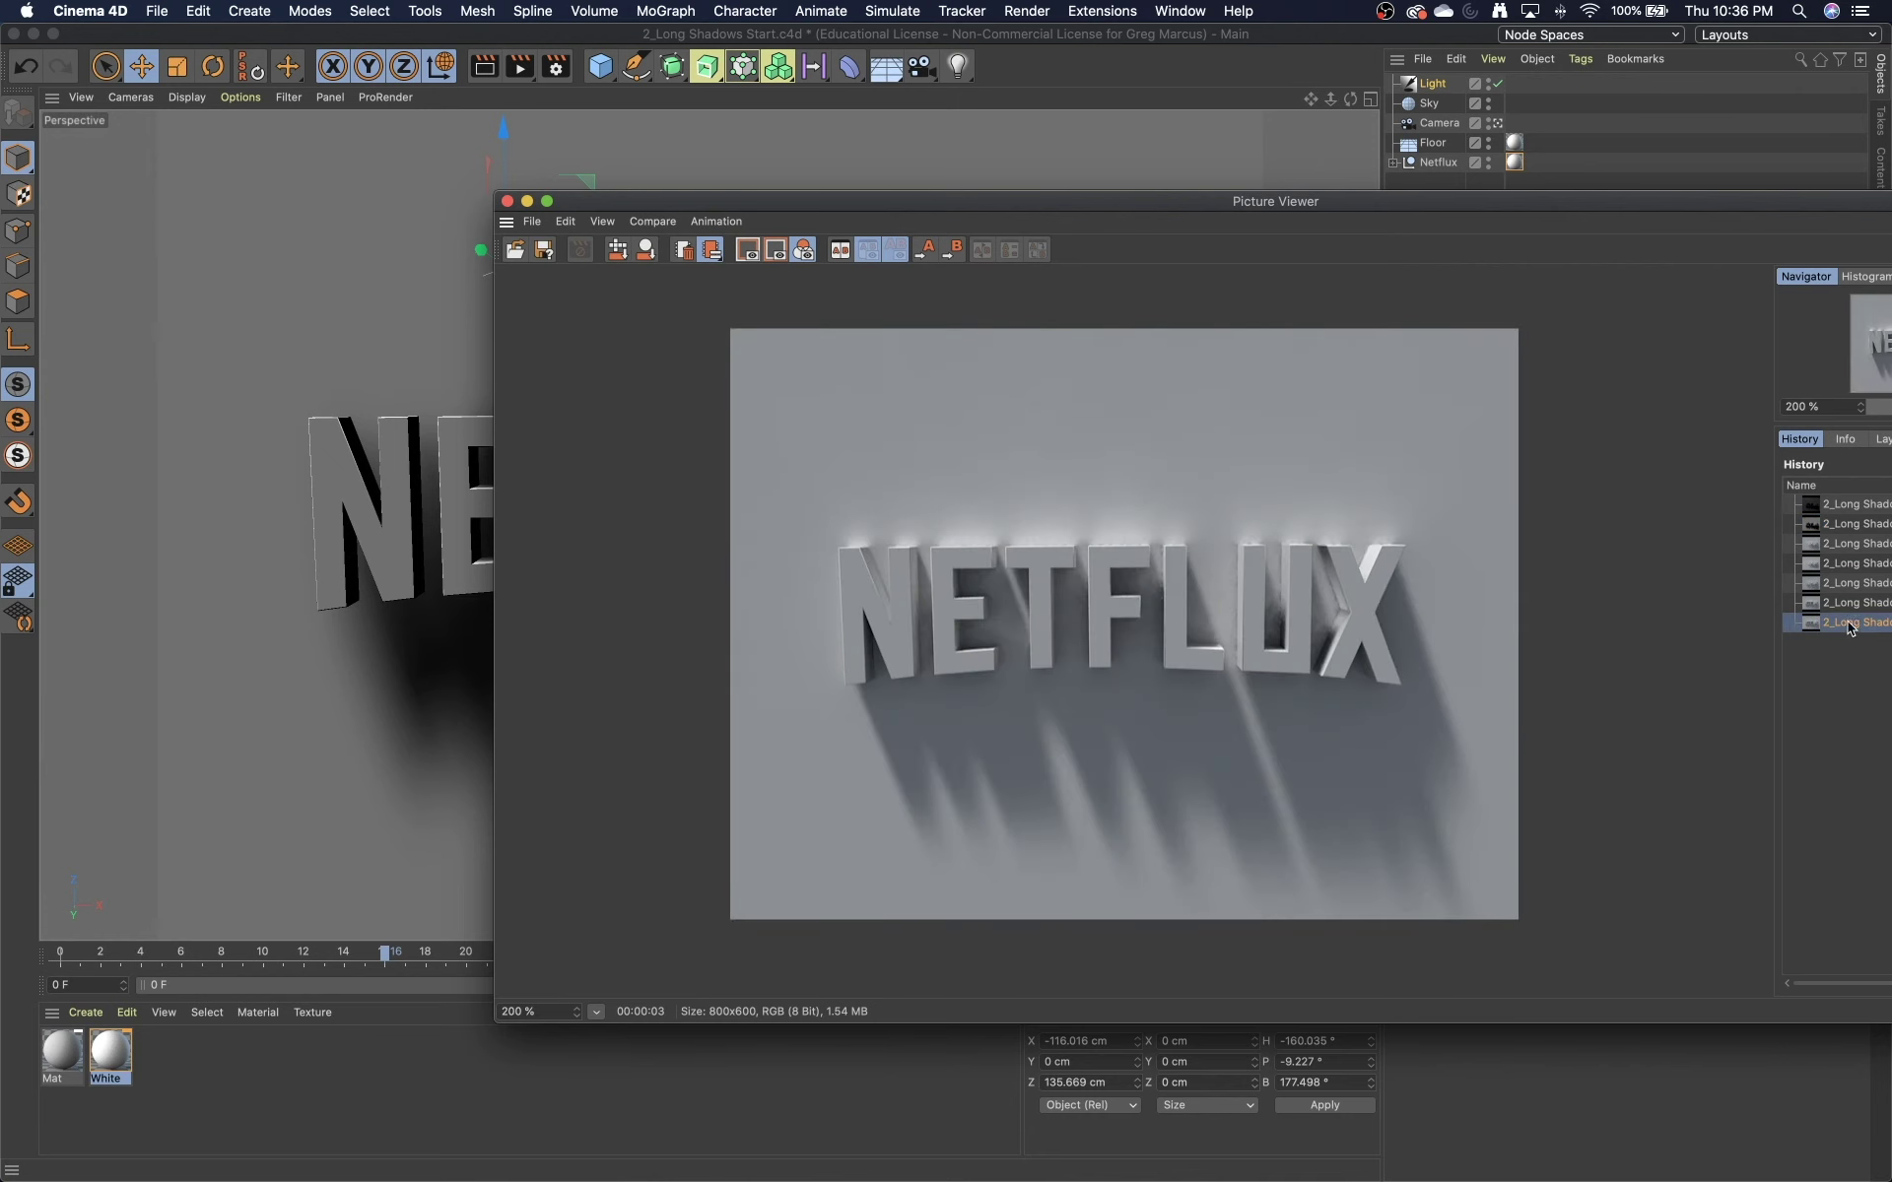
# - Render the frame once more and move the Picture Viewer clear of the object list
pyautogui.moveTo(793, 208); pyautogui.dragTo(909, 424)
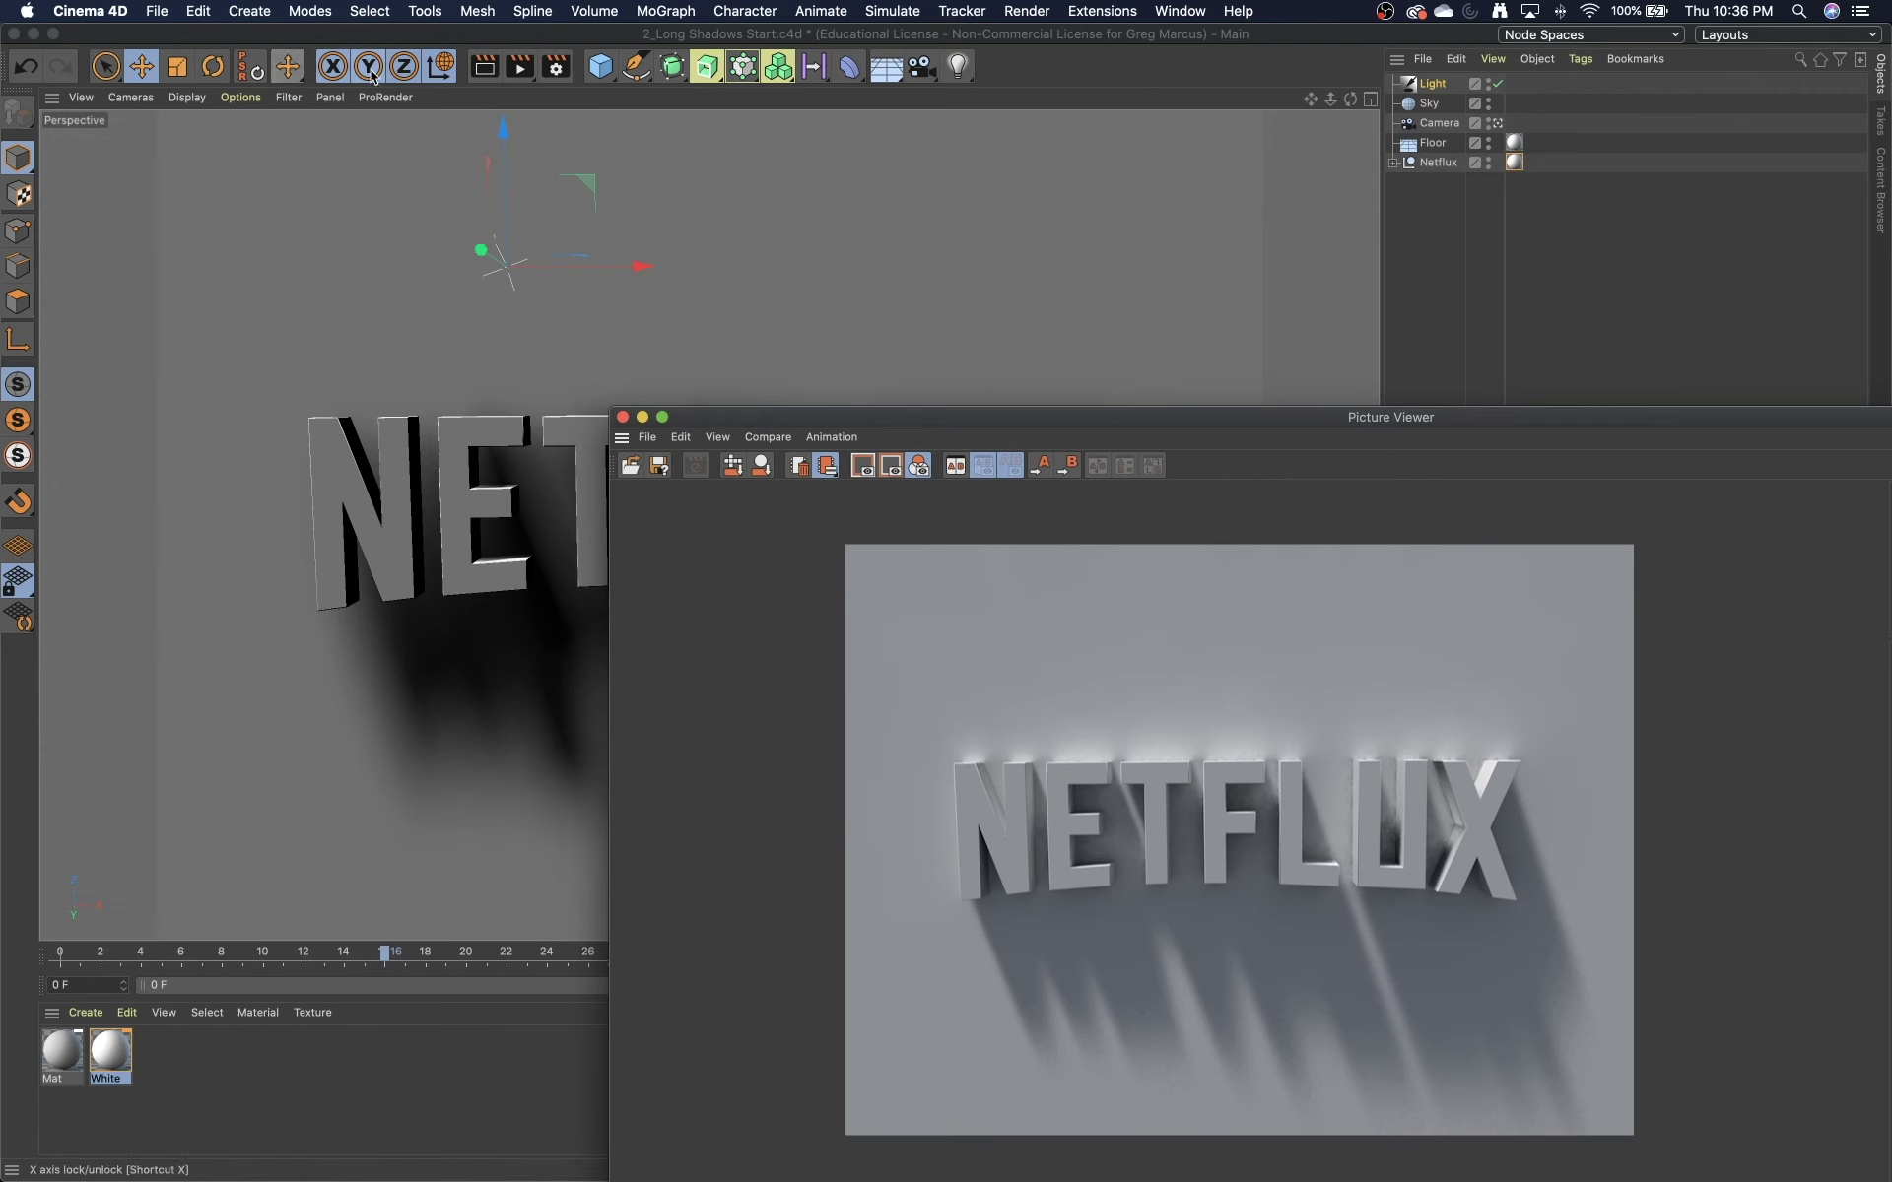
pyautogui.click(516, 67)
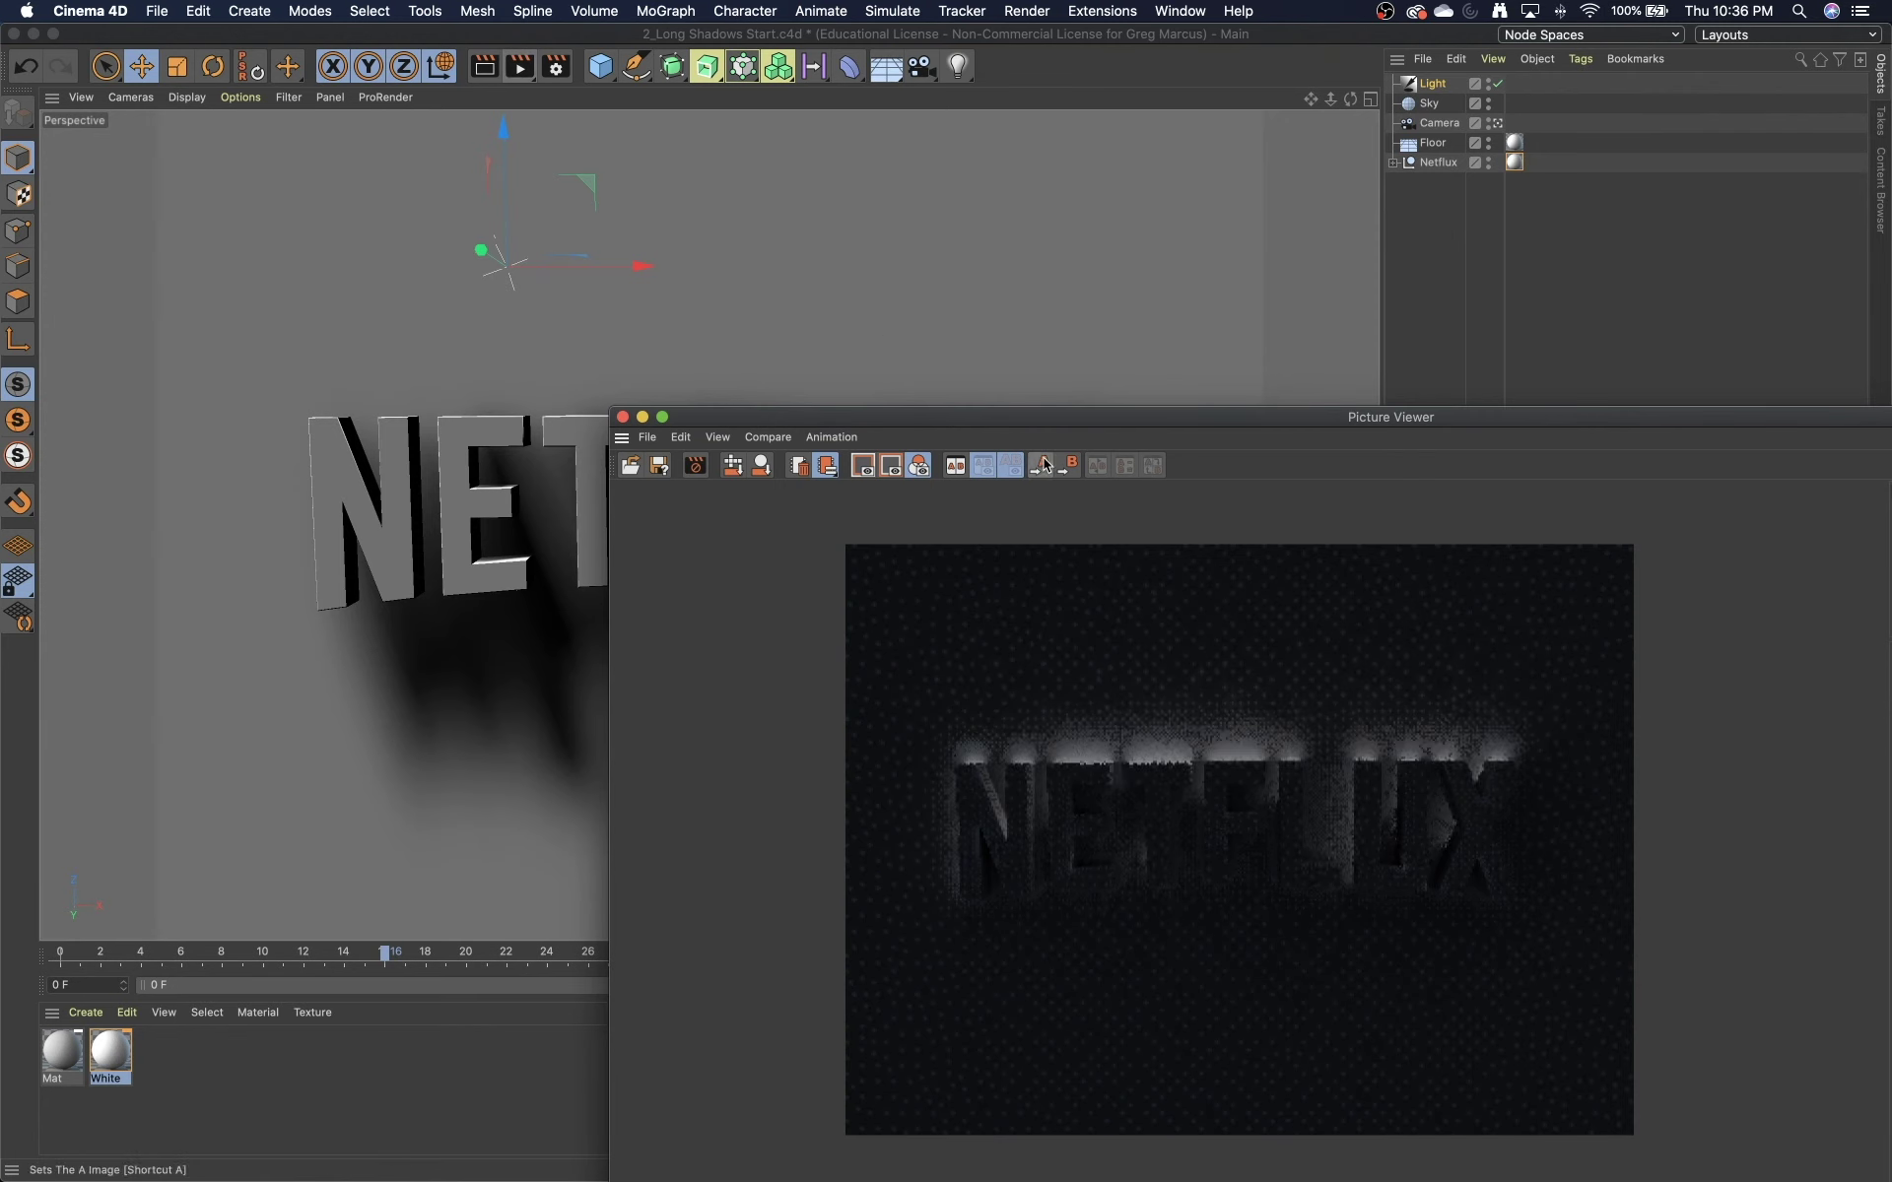
pyautogui.moveTo(1061, 422); pyautogui.dragTo(870, 209)
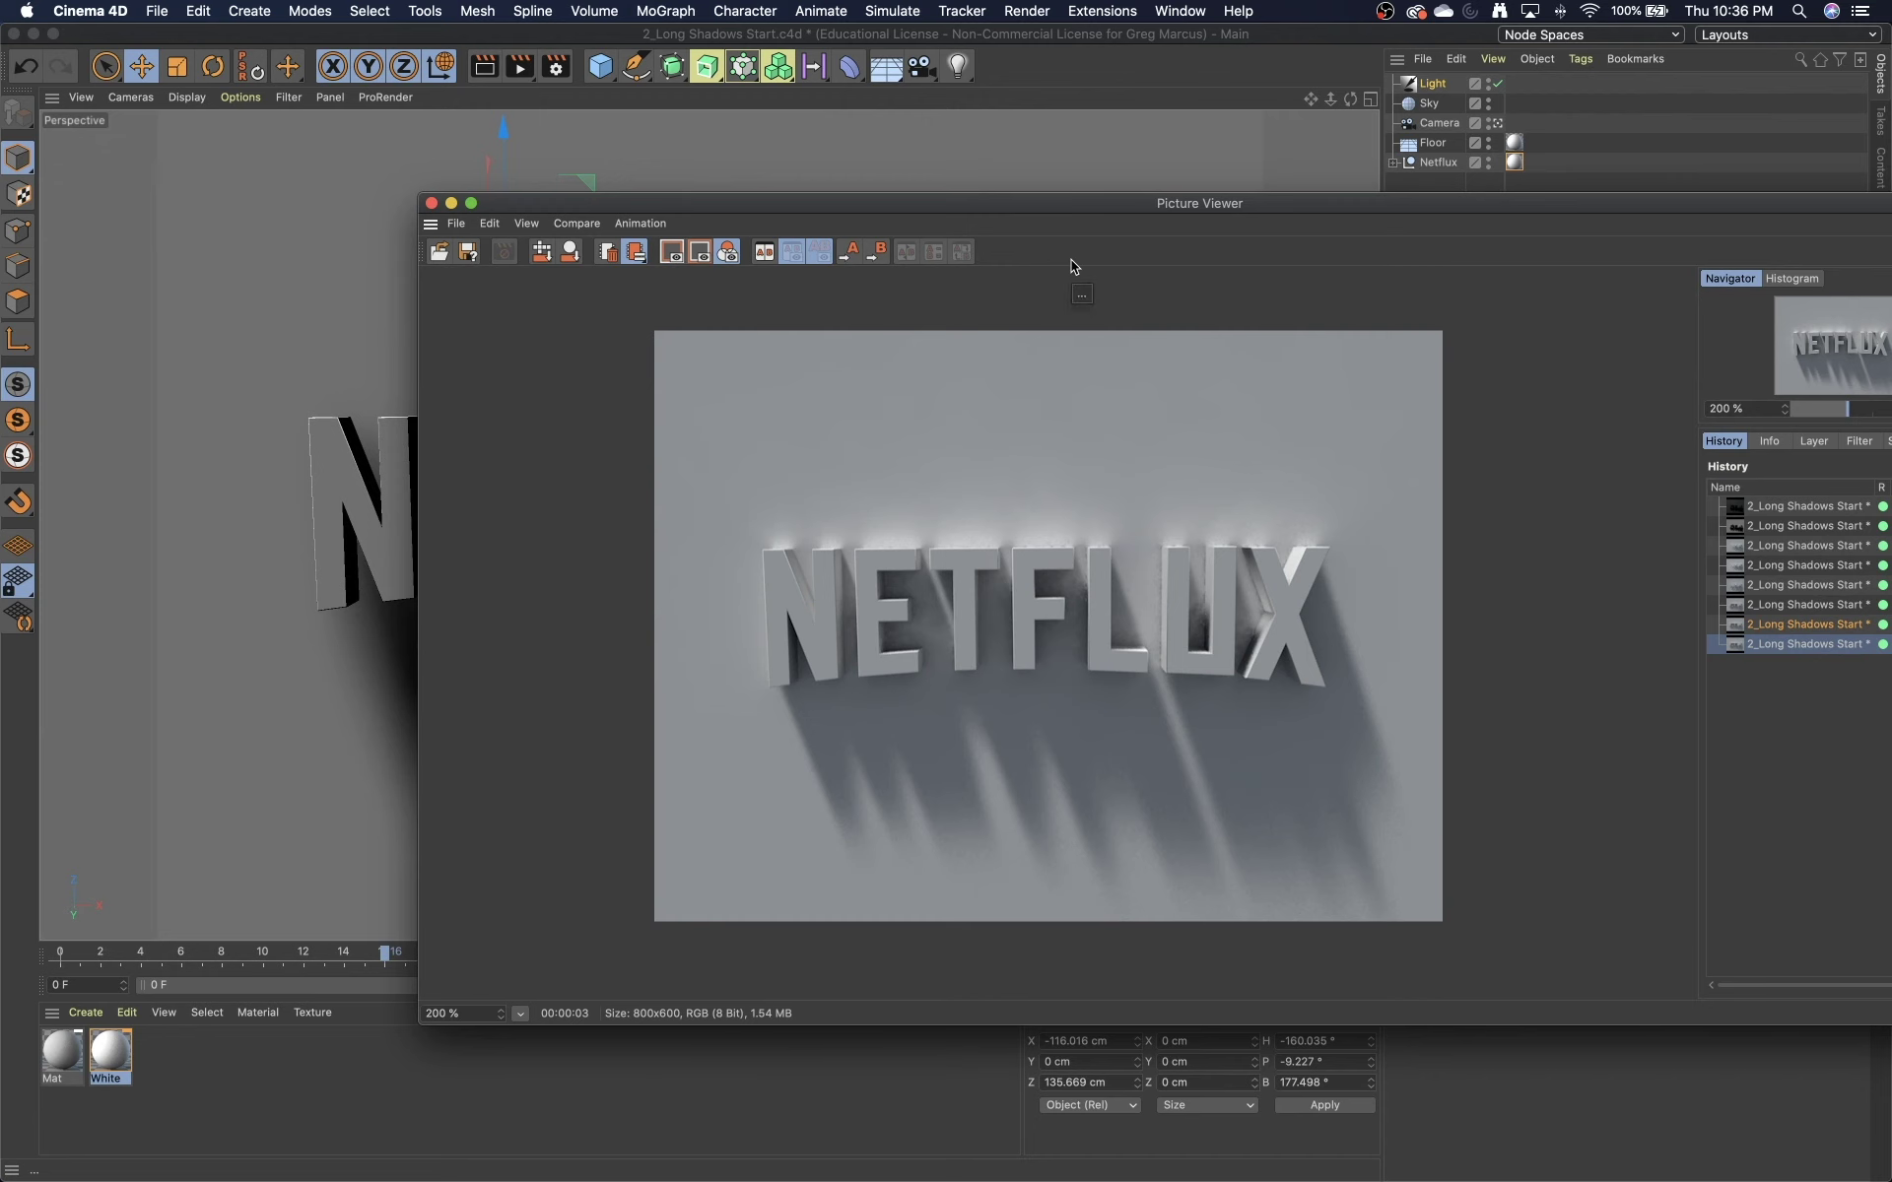
pyautogui.doubleClick(1405, 204)
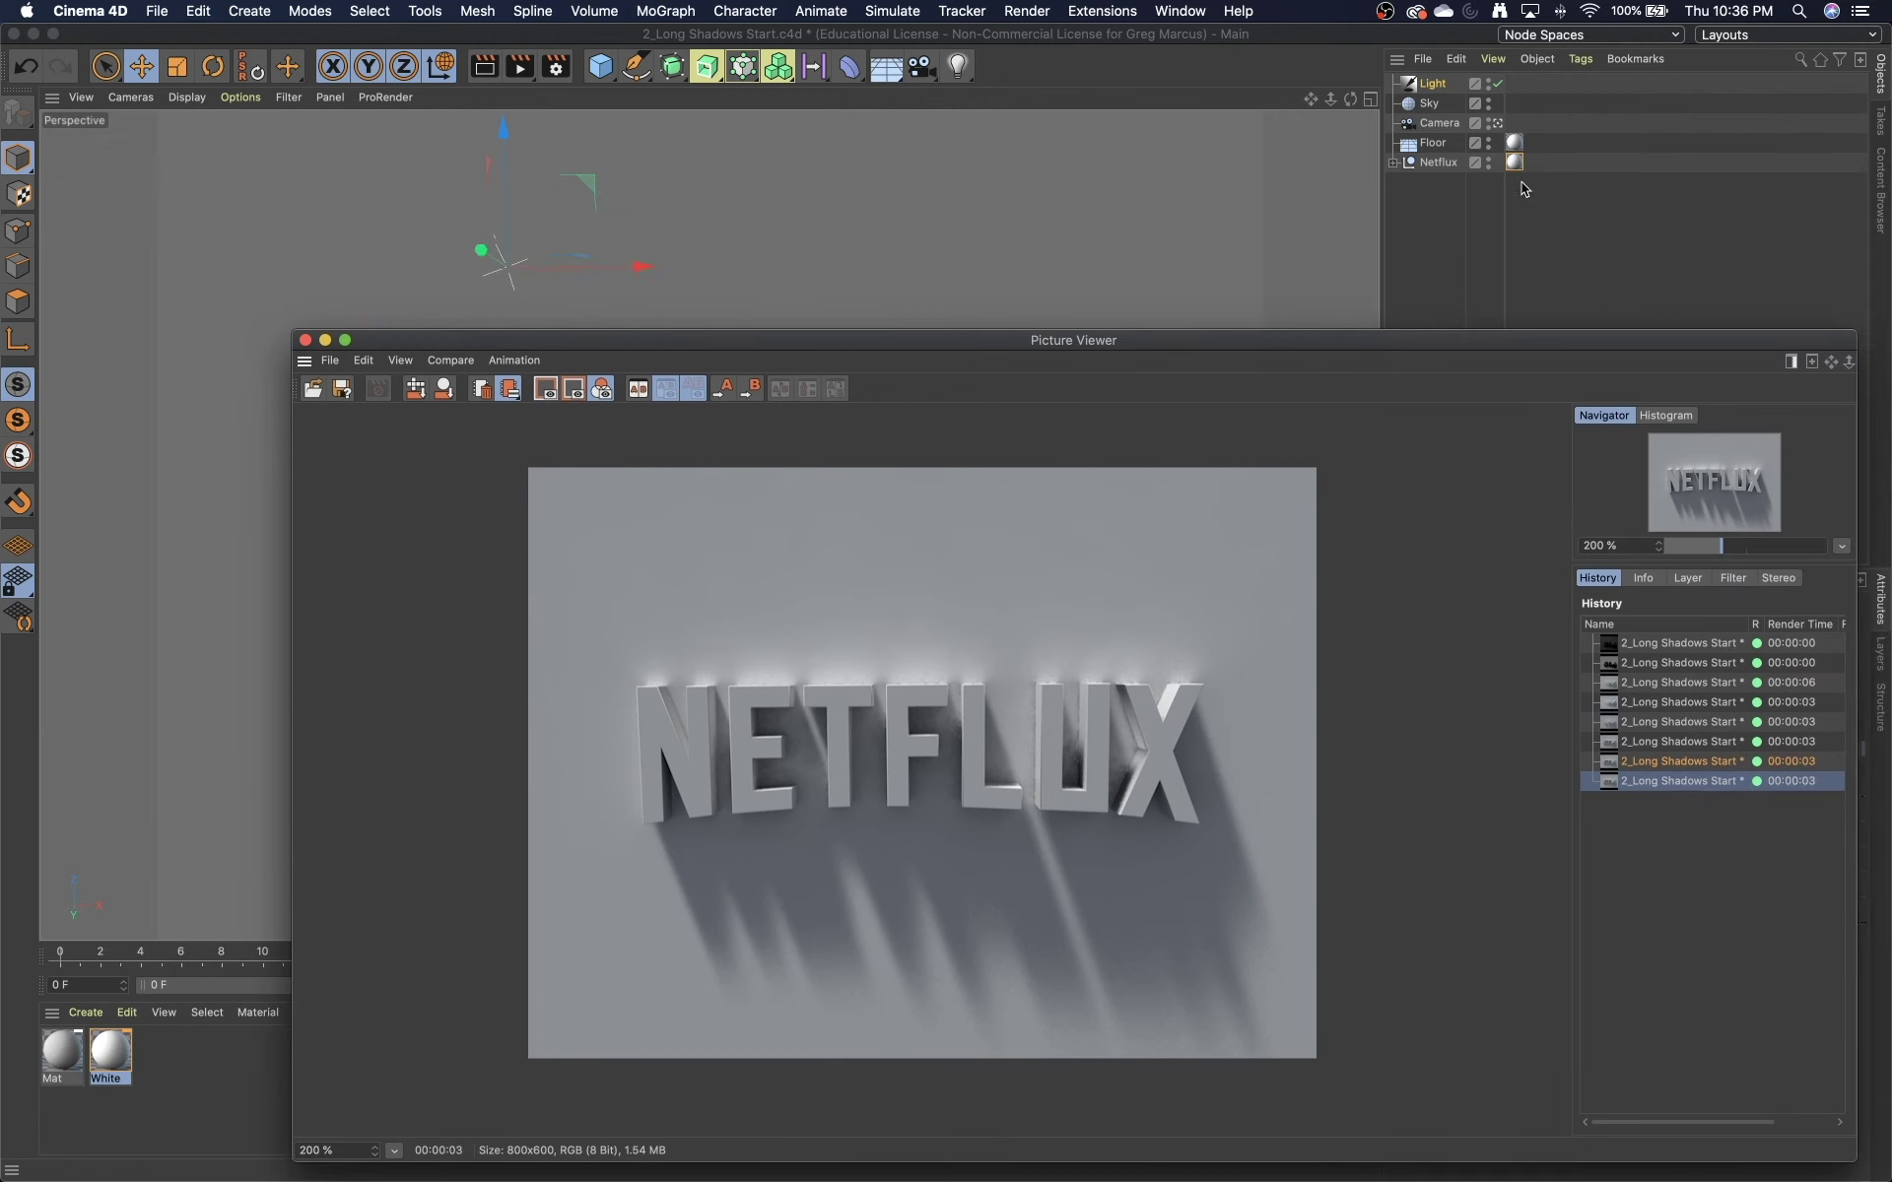
# - Assign the Mat material to the Sky object and rename the material Sky MAt
pyautogui.click(1428, 104)
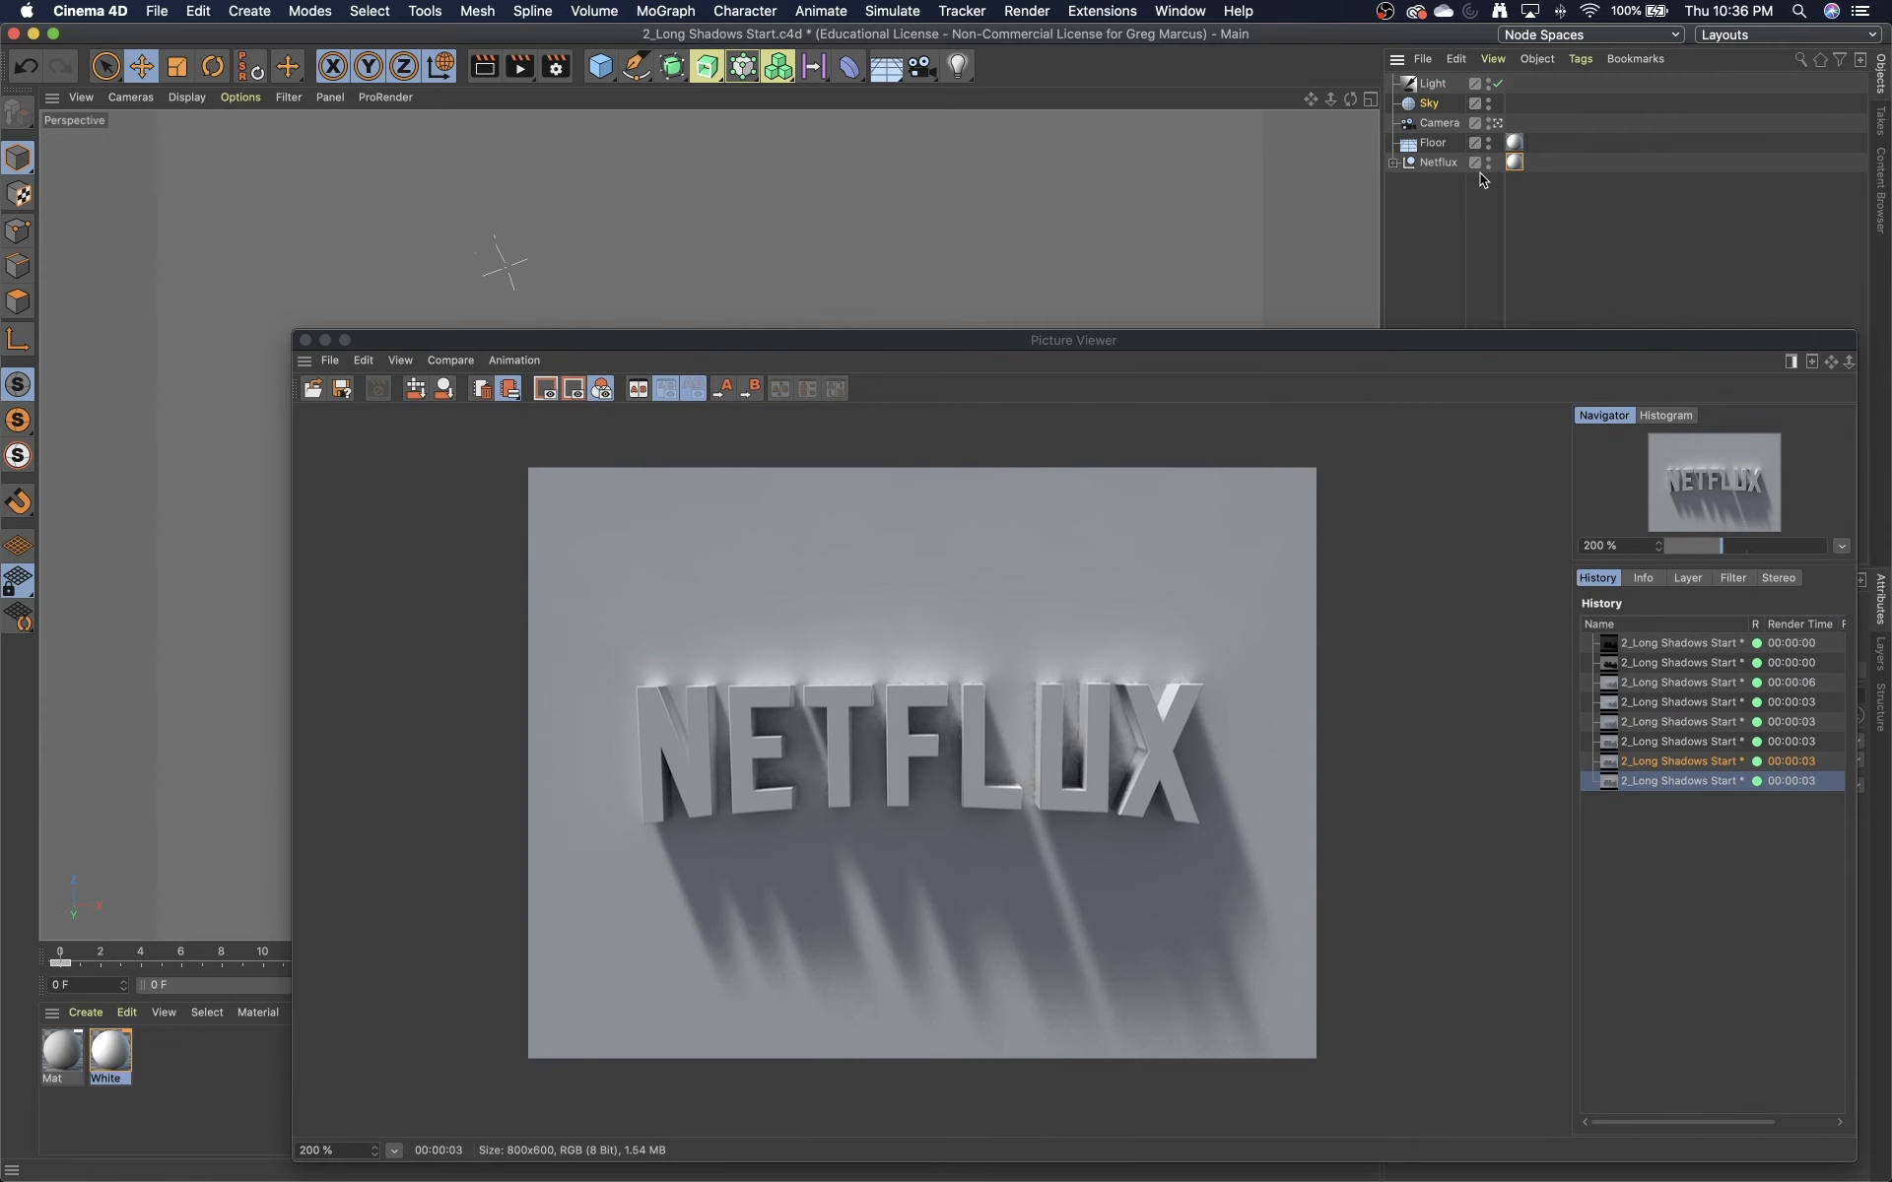
pyautogui.click(908, 74)
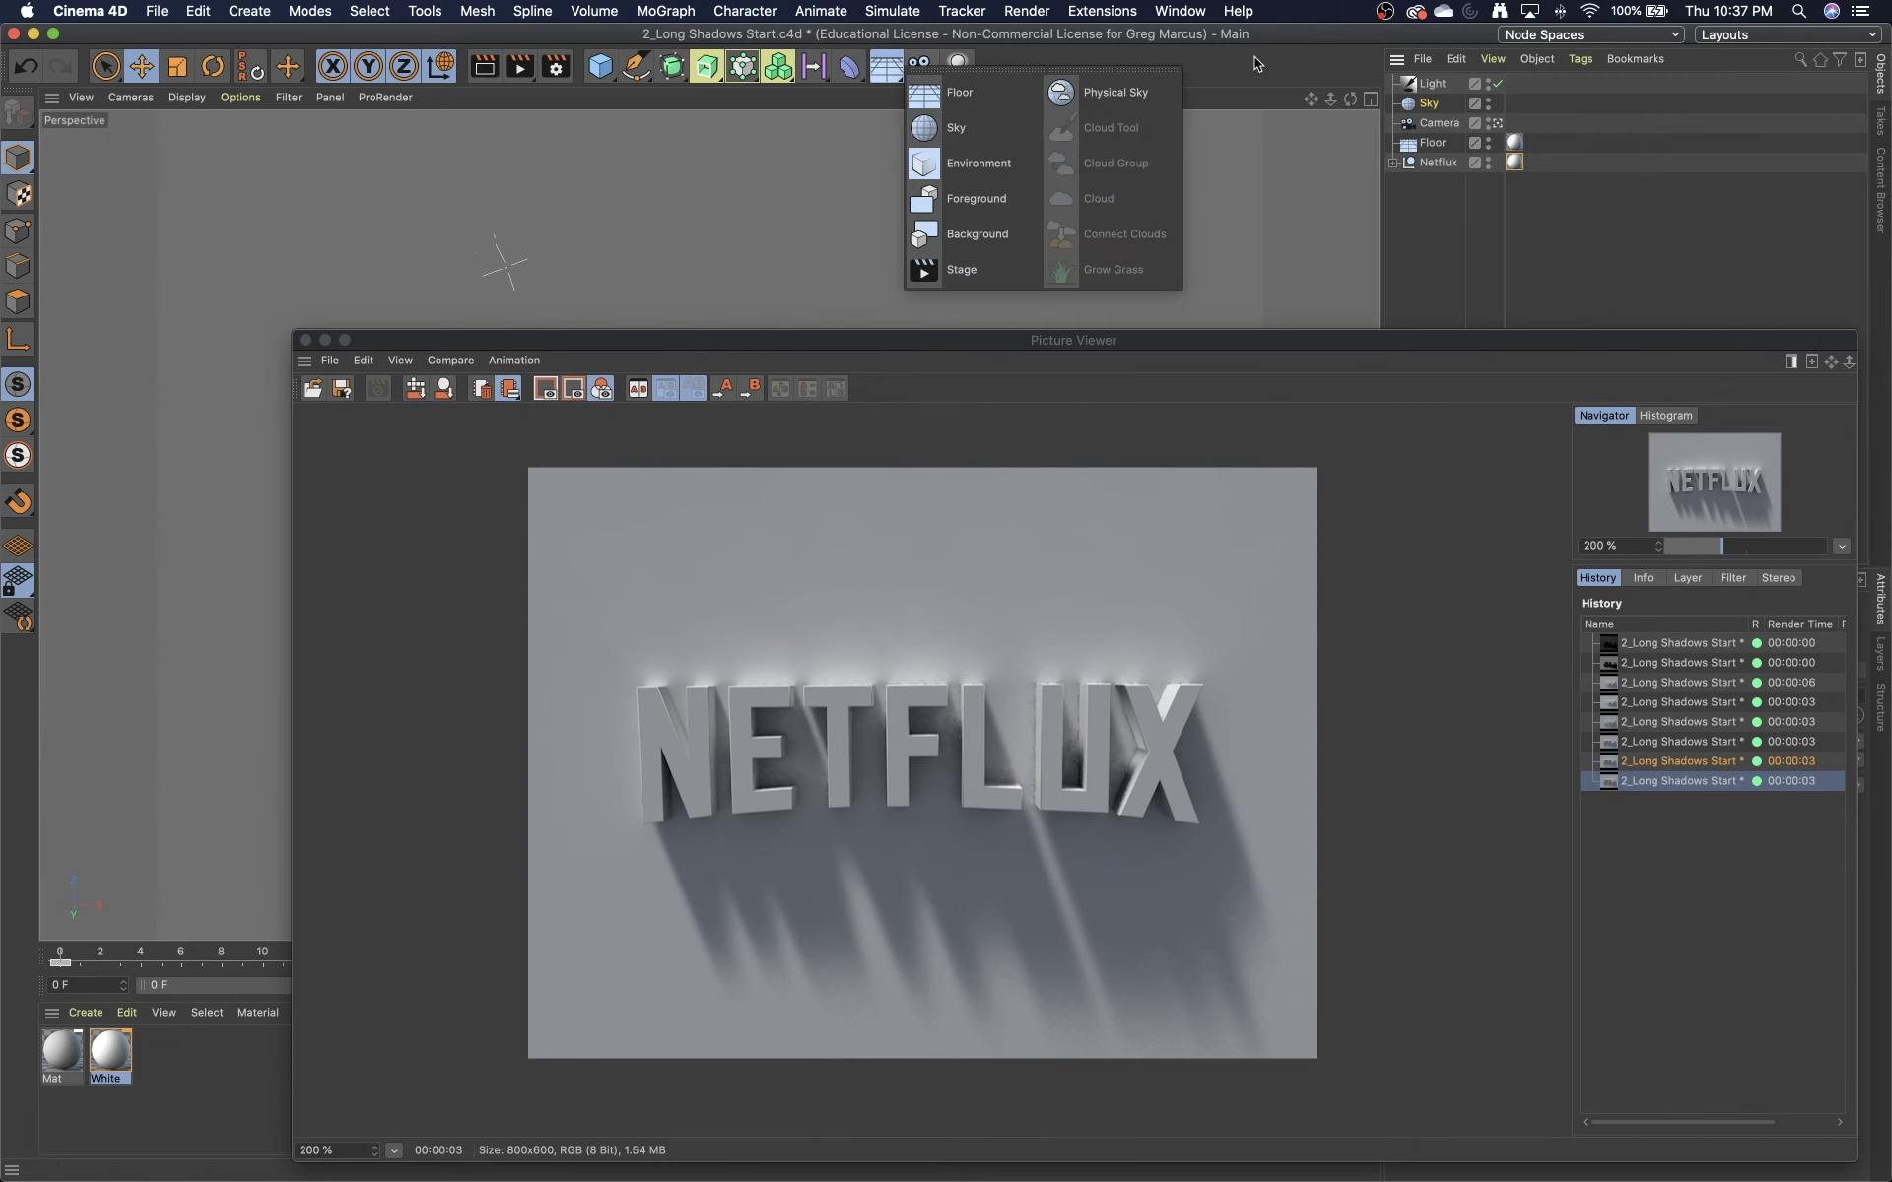
pyautogui.moveTo(1113, 345); pyautogui.dragTo(1084, 179)
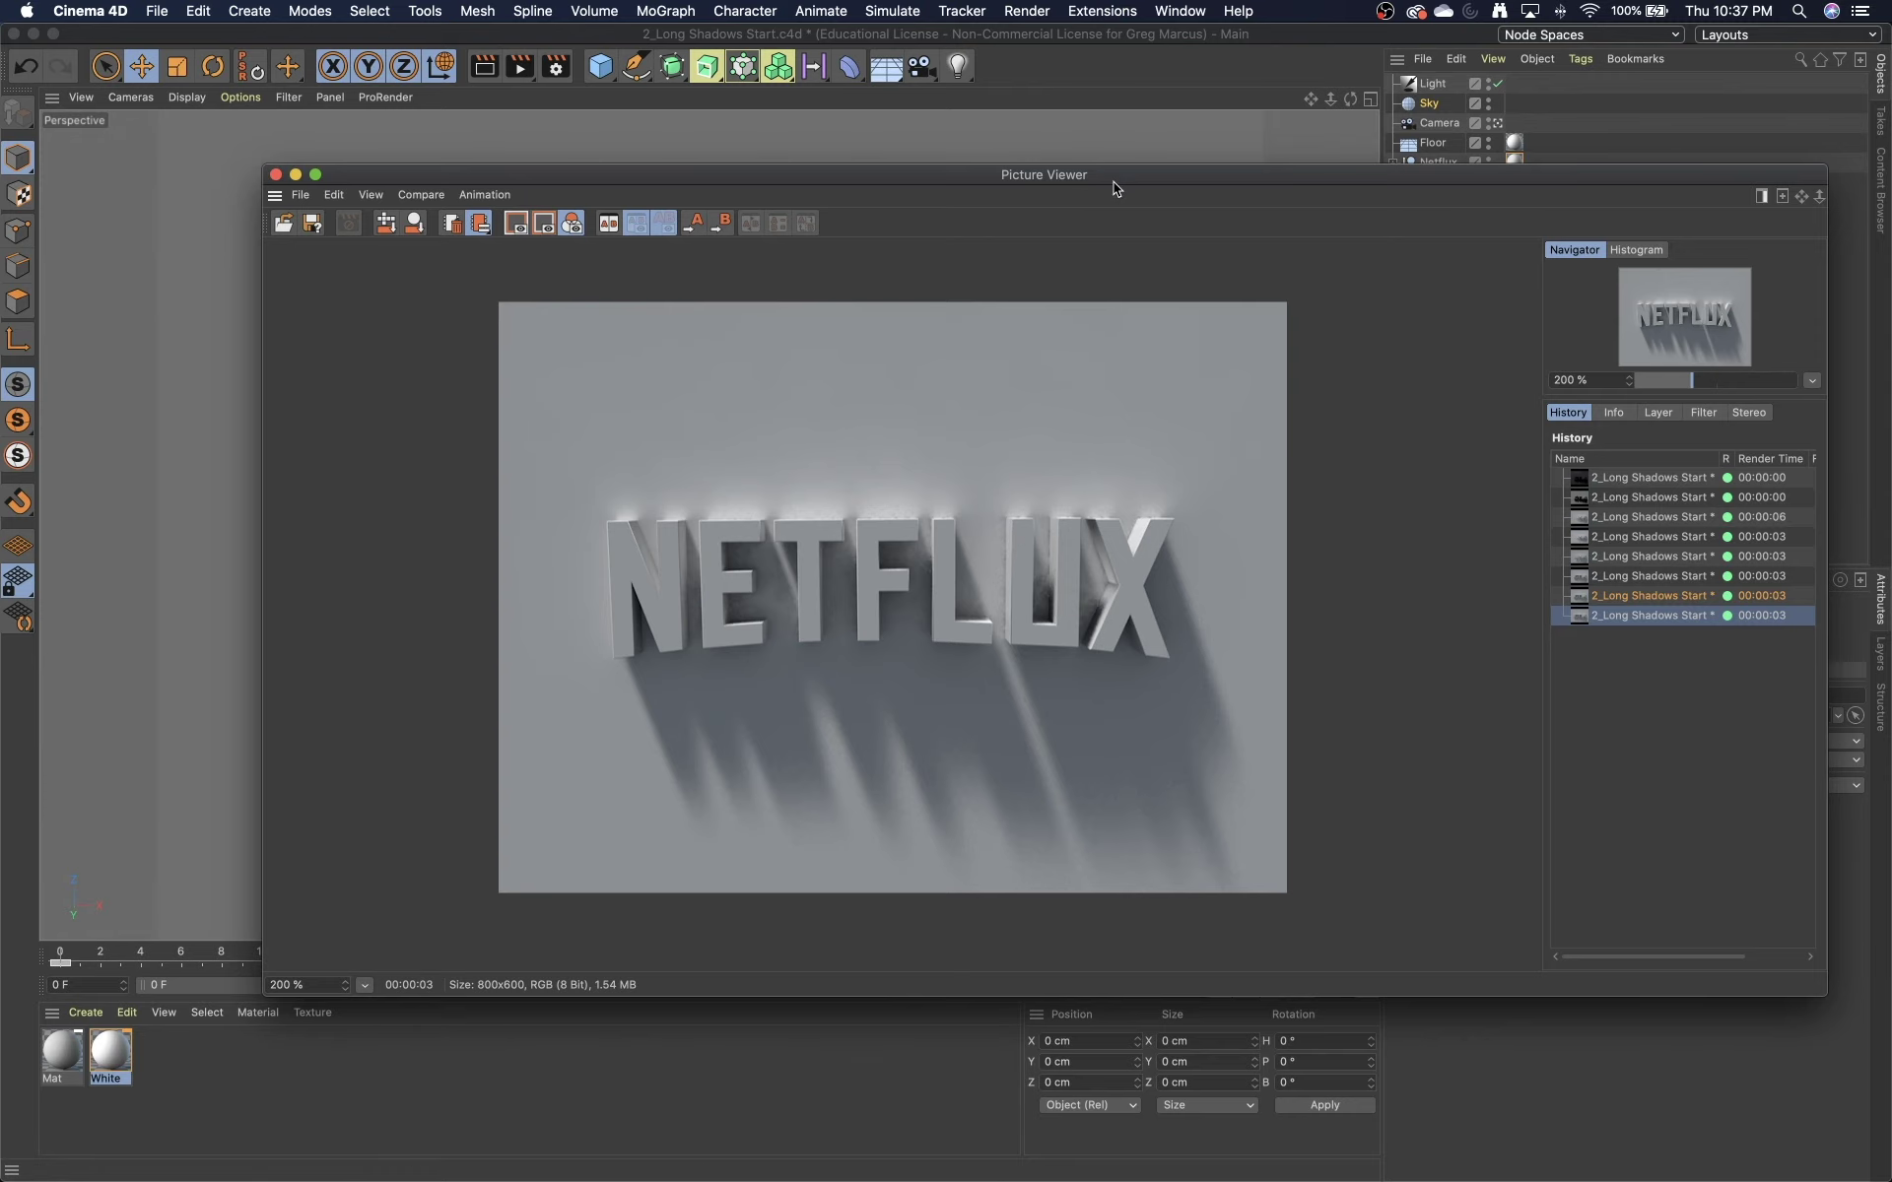
pyautogui.moveTo(1113, 183); pyautogui.dragTo(1261, 307)
pyautogui.click(73, 1069)
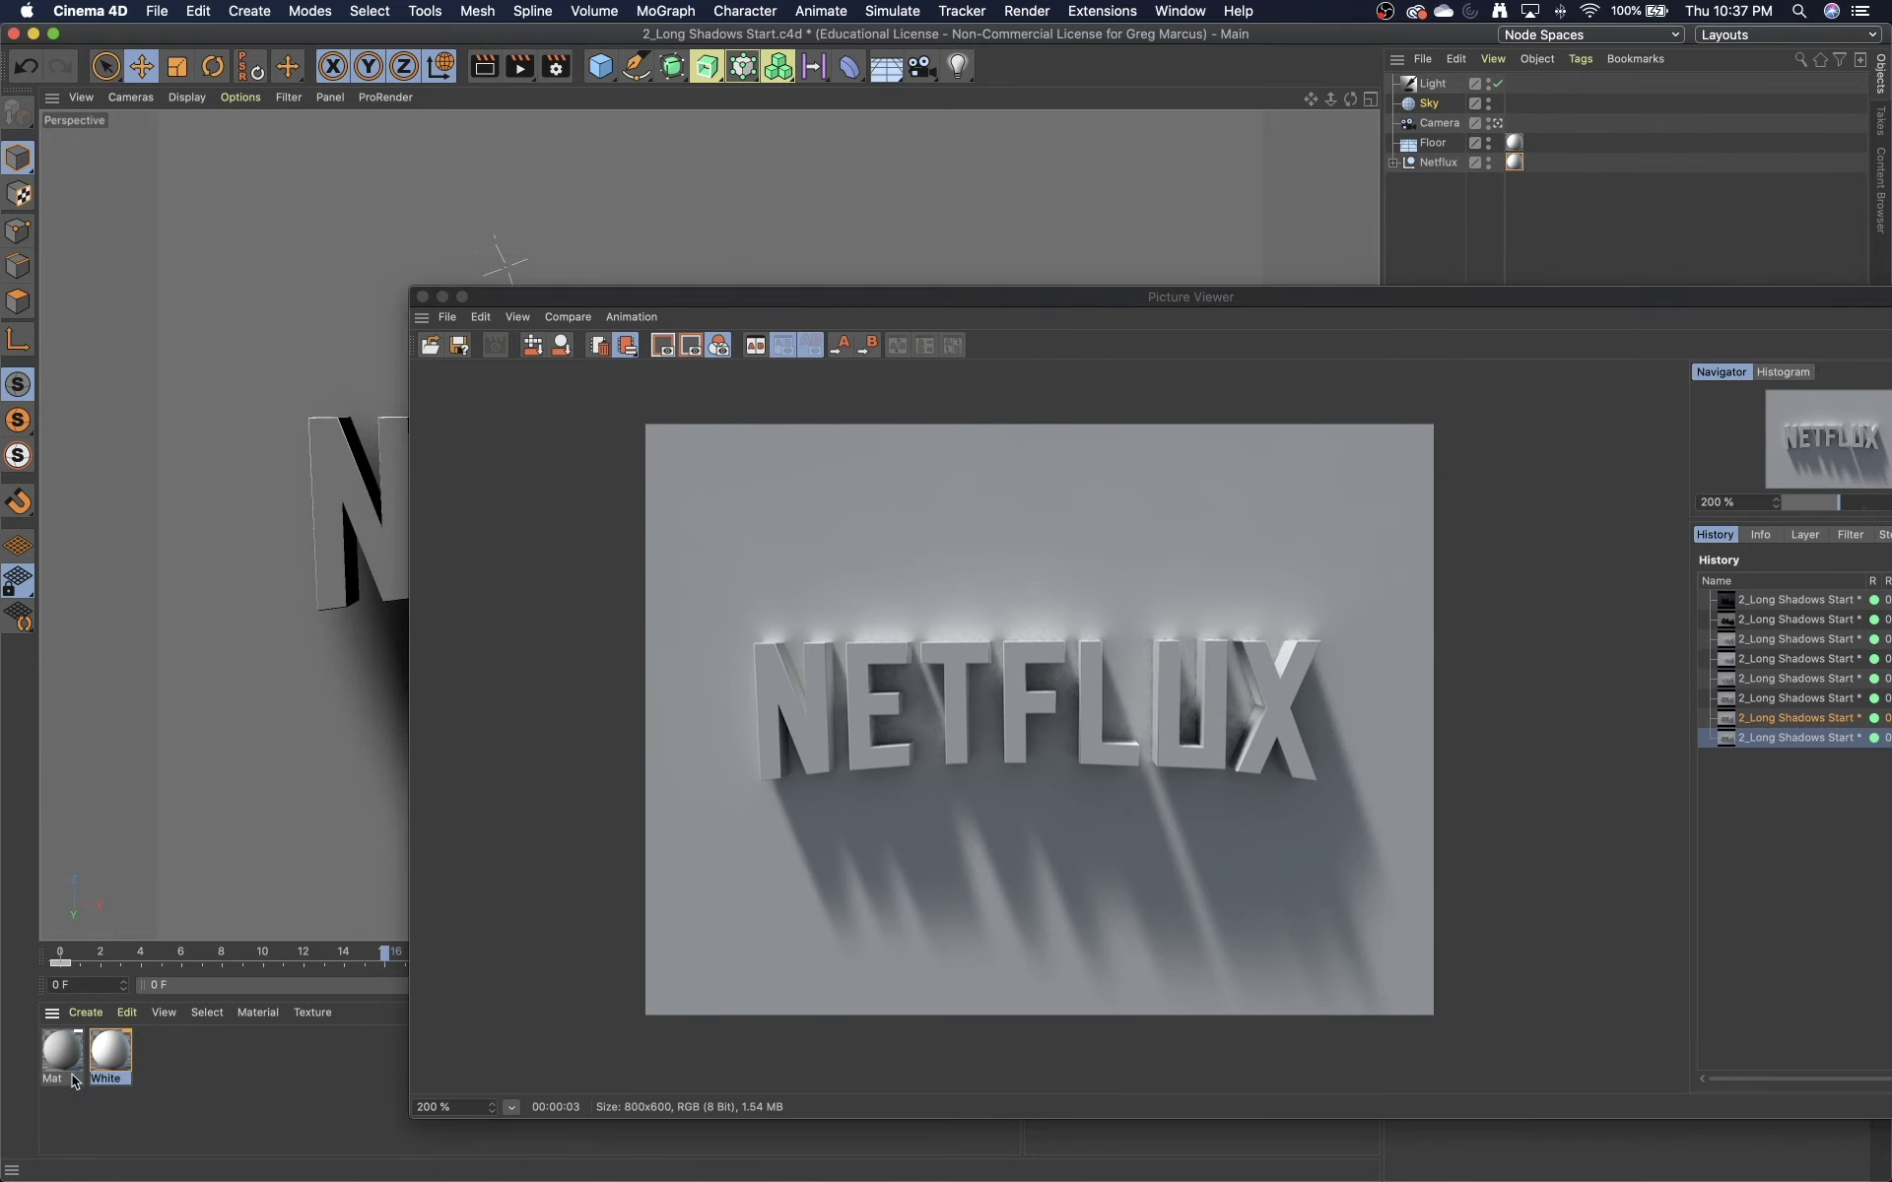
pyautogui.moveTo(60, 1058); pyautogui.dragTo(1434, 104)
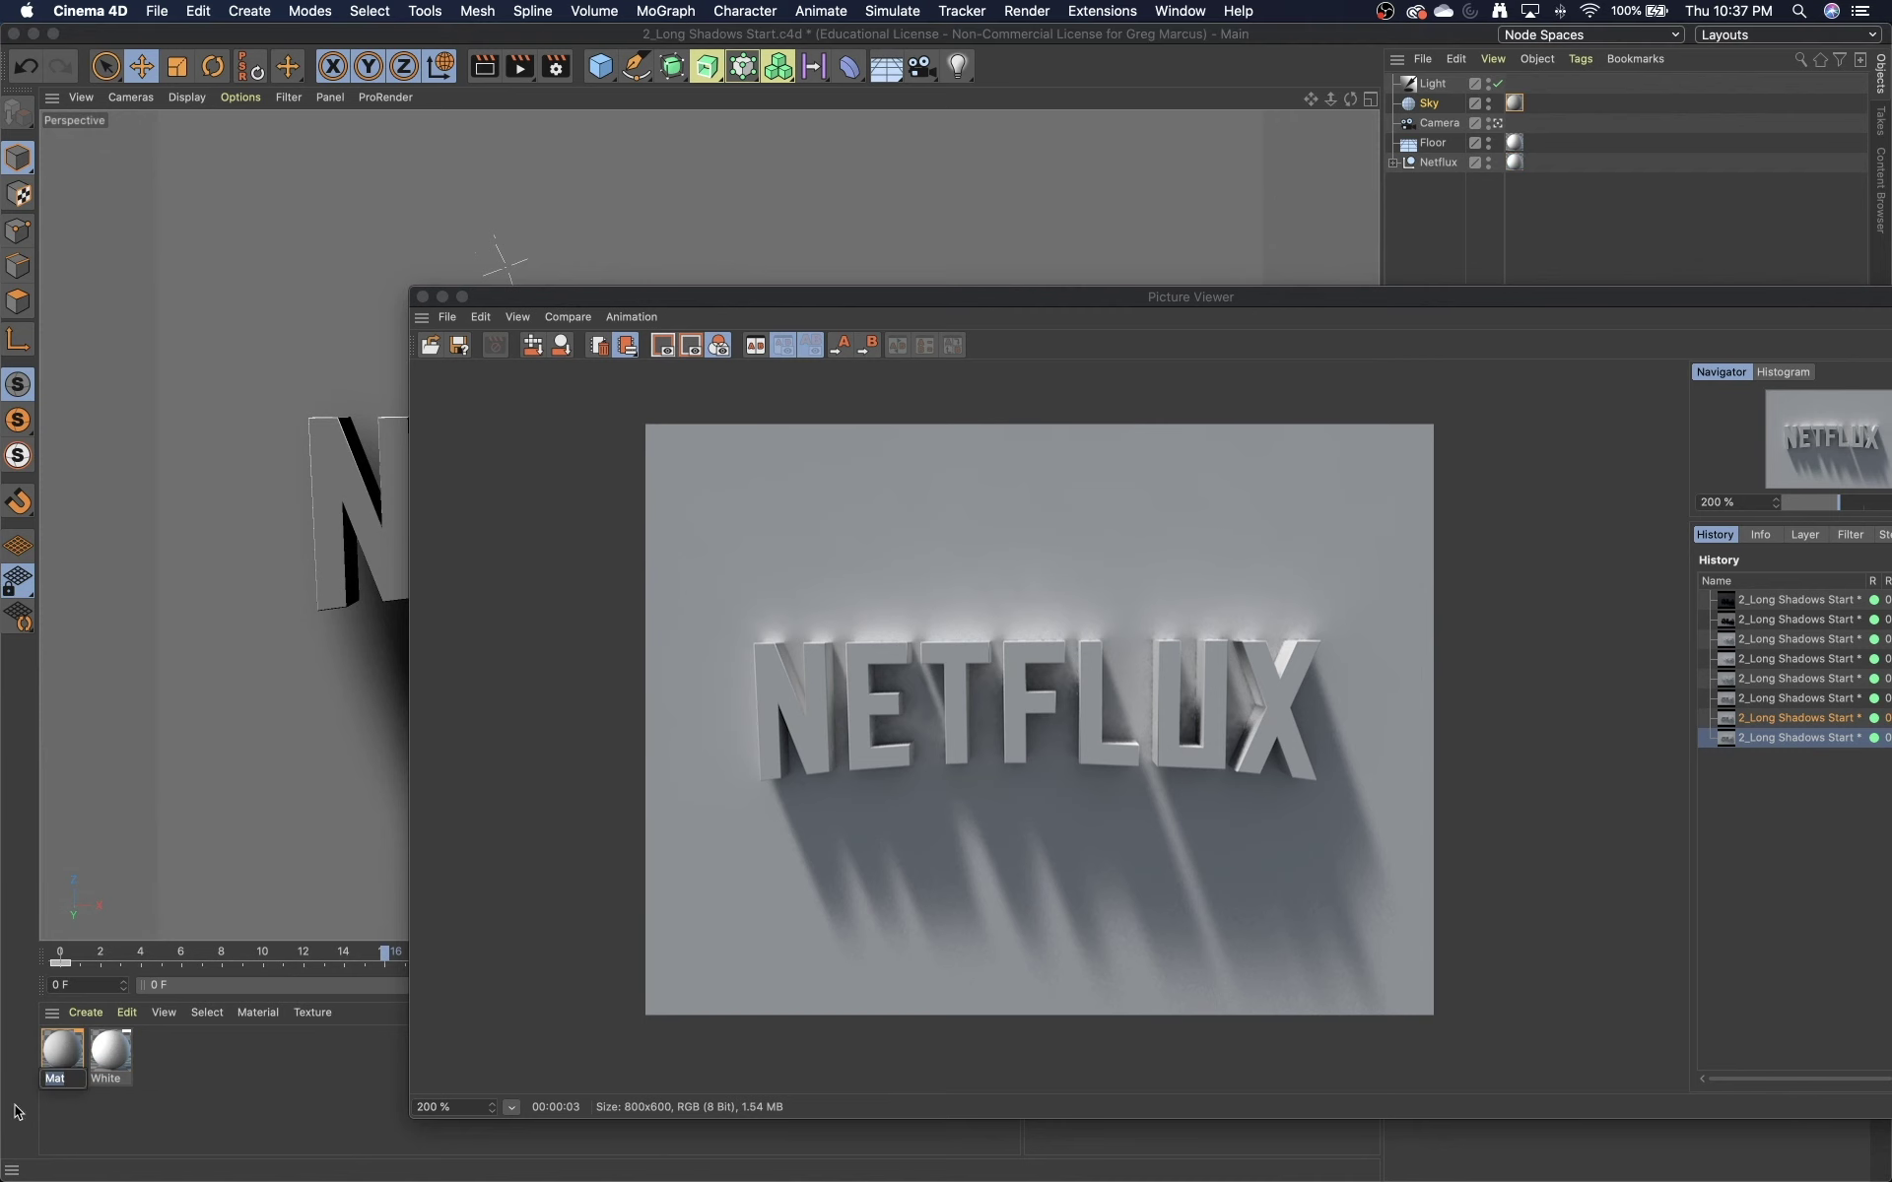
pyautogui.write('Sk')
pyautogui.write('y MA')
pyautogui.press('Return')
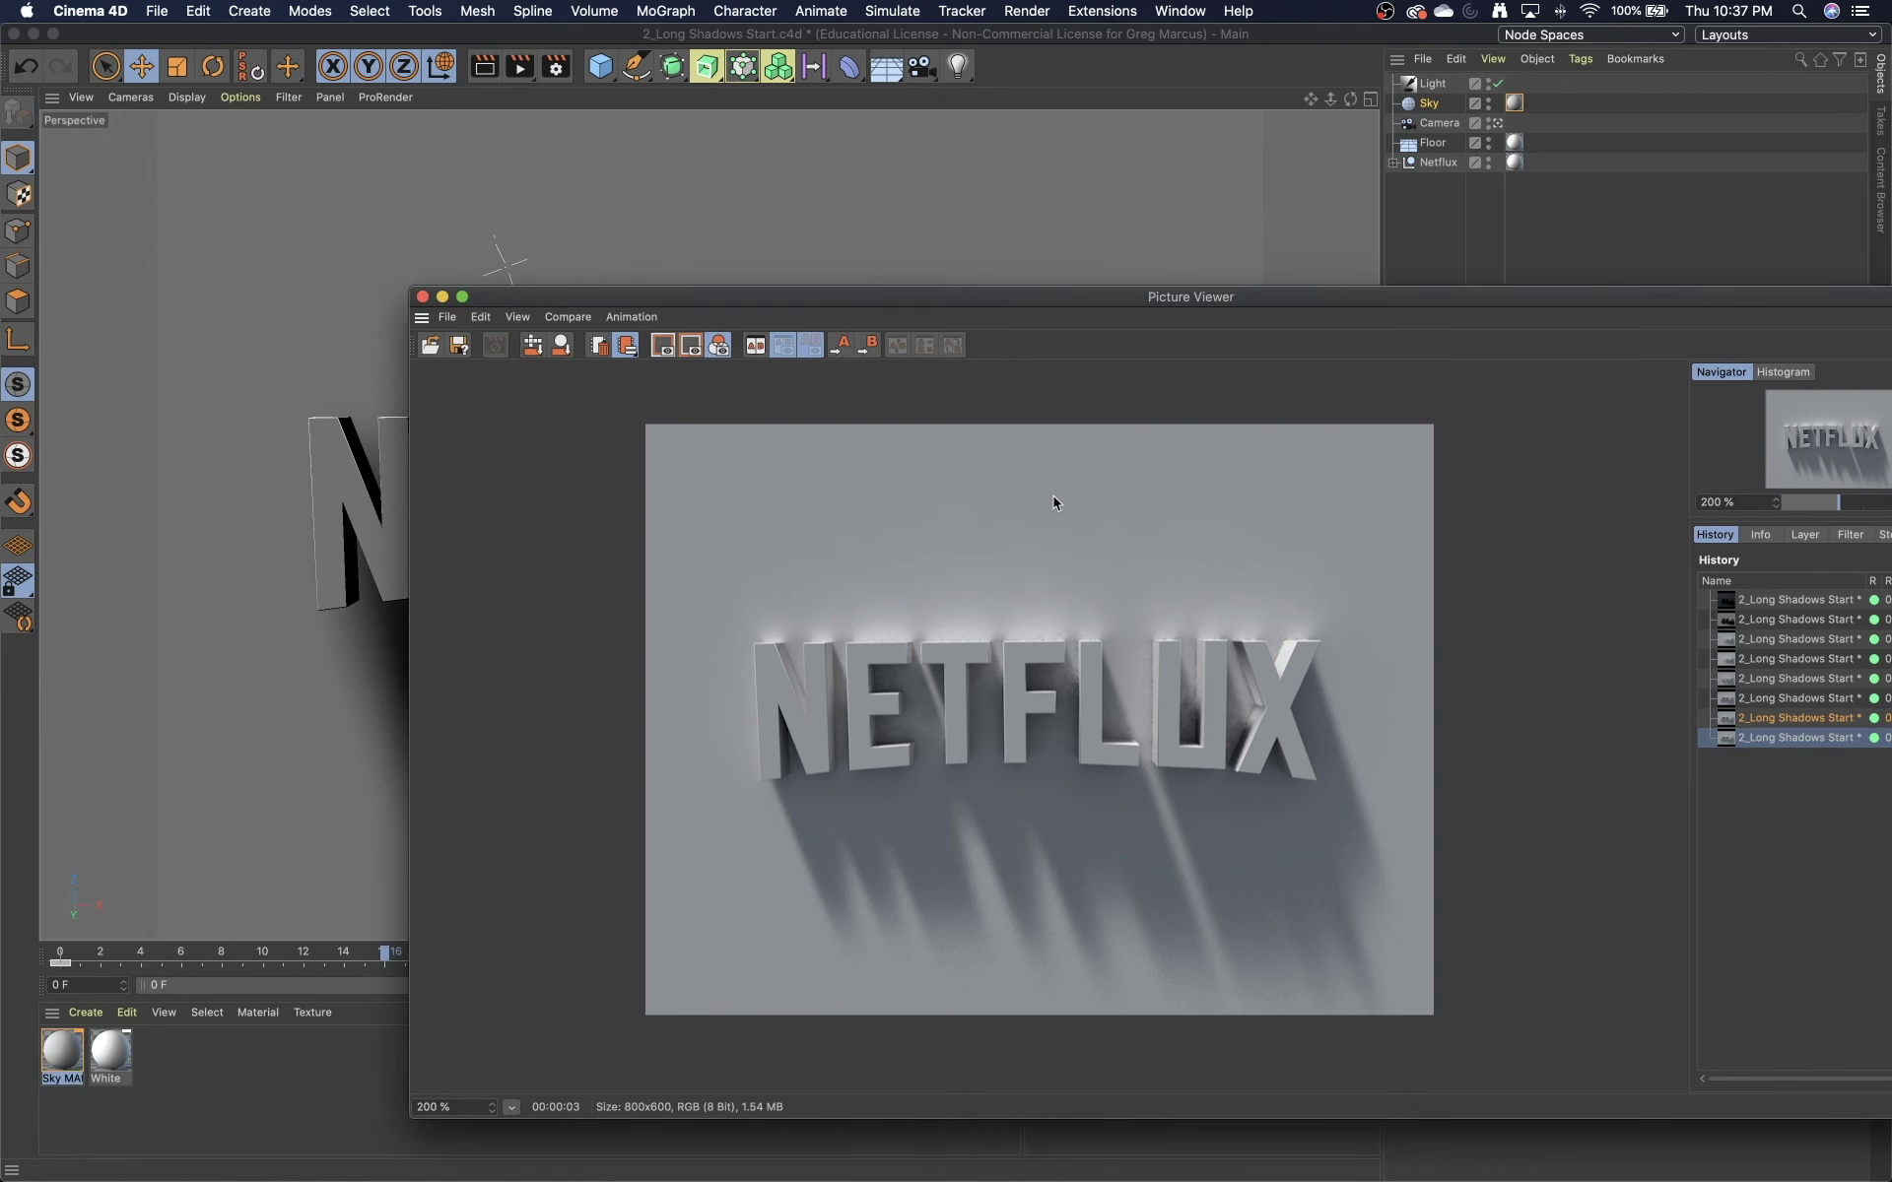
# - Render the frame with the Sky material applied and move the Picture Viewer aside to uncover the viewport lettering
pyautogui.click(531, 73)
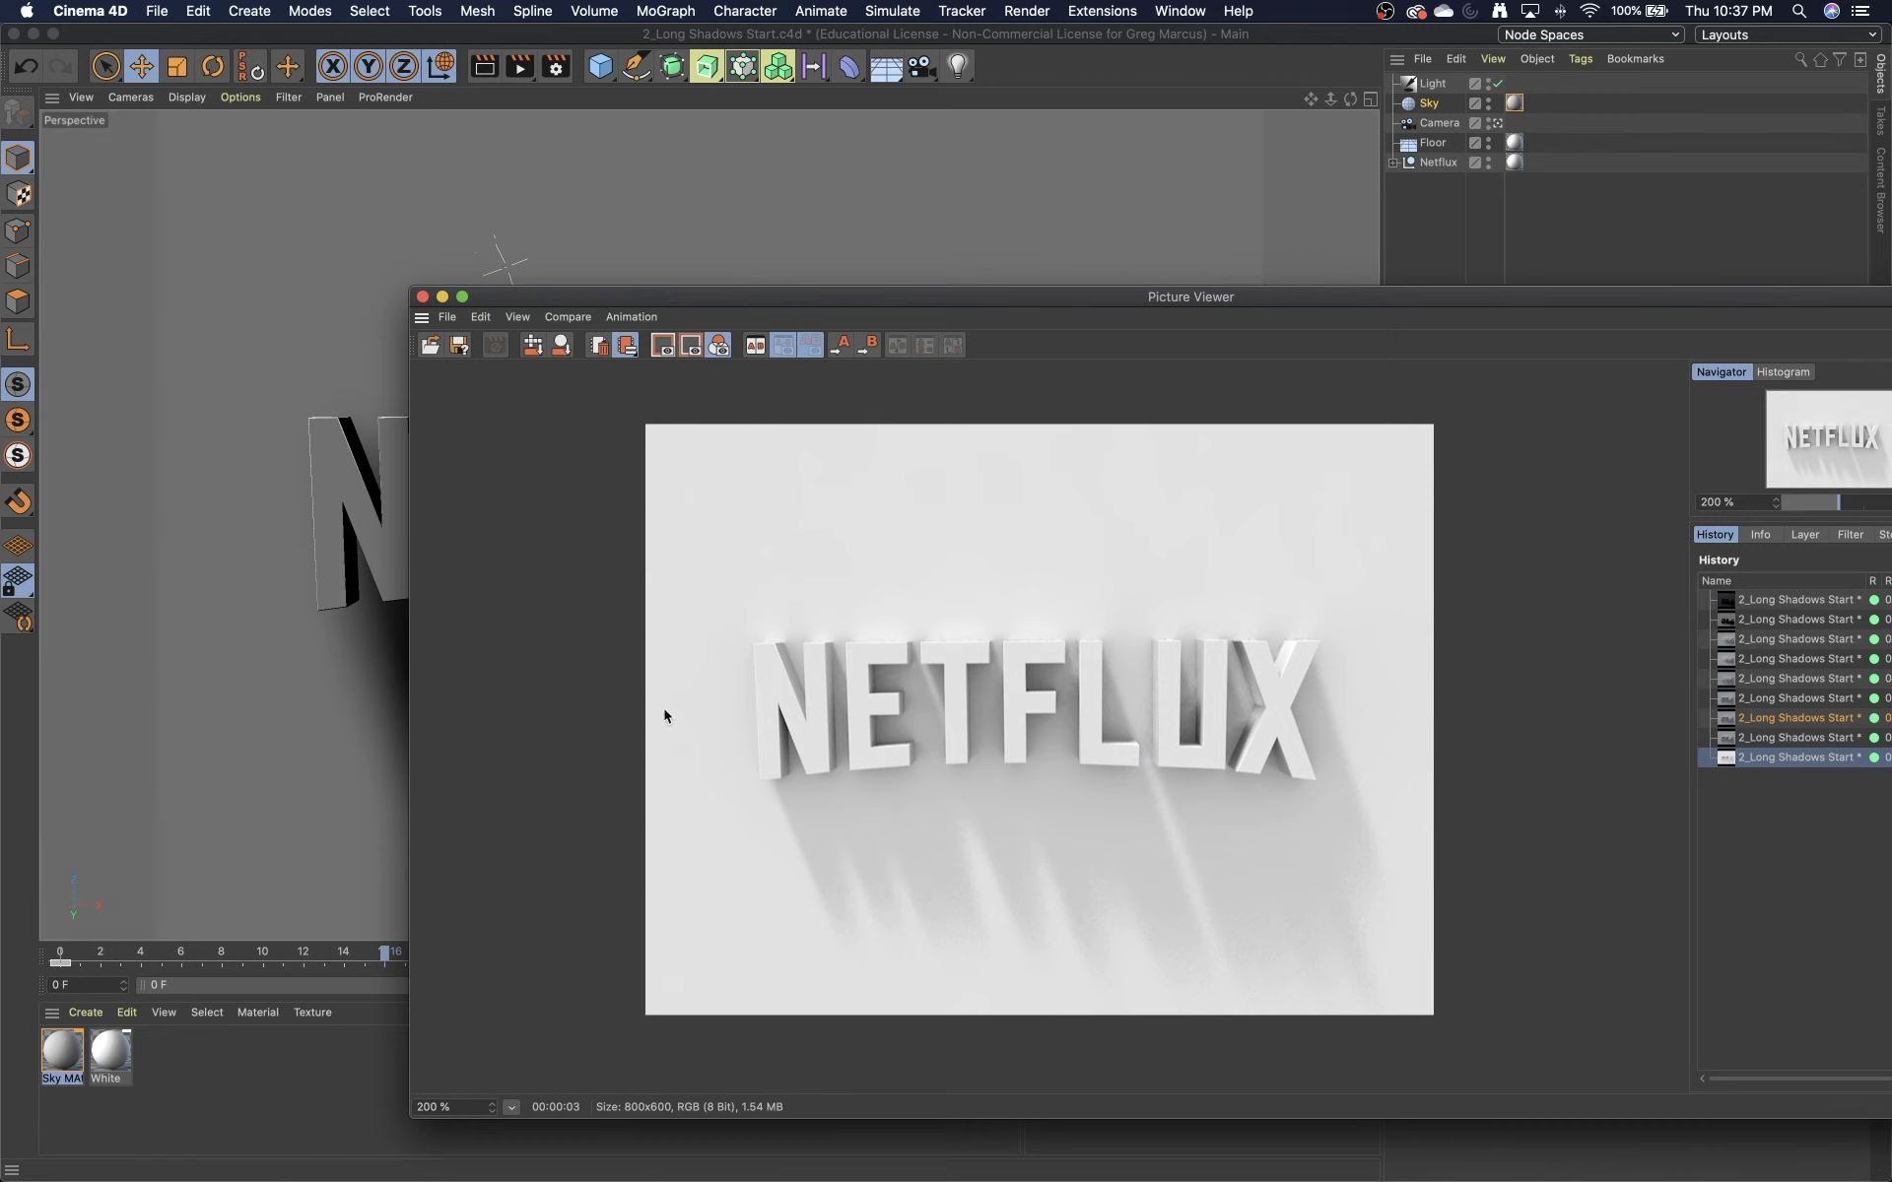
pyautogui.moveTo(700, 292); pyautogui.dragTo(953, 132)
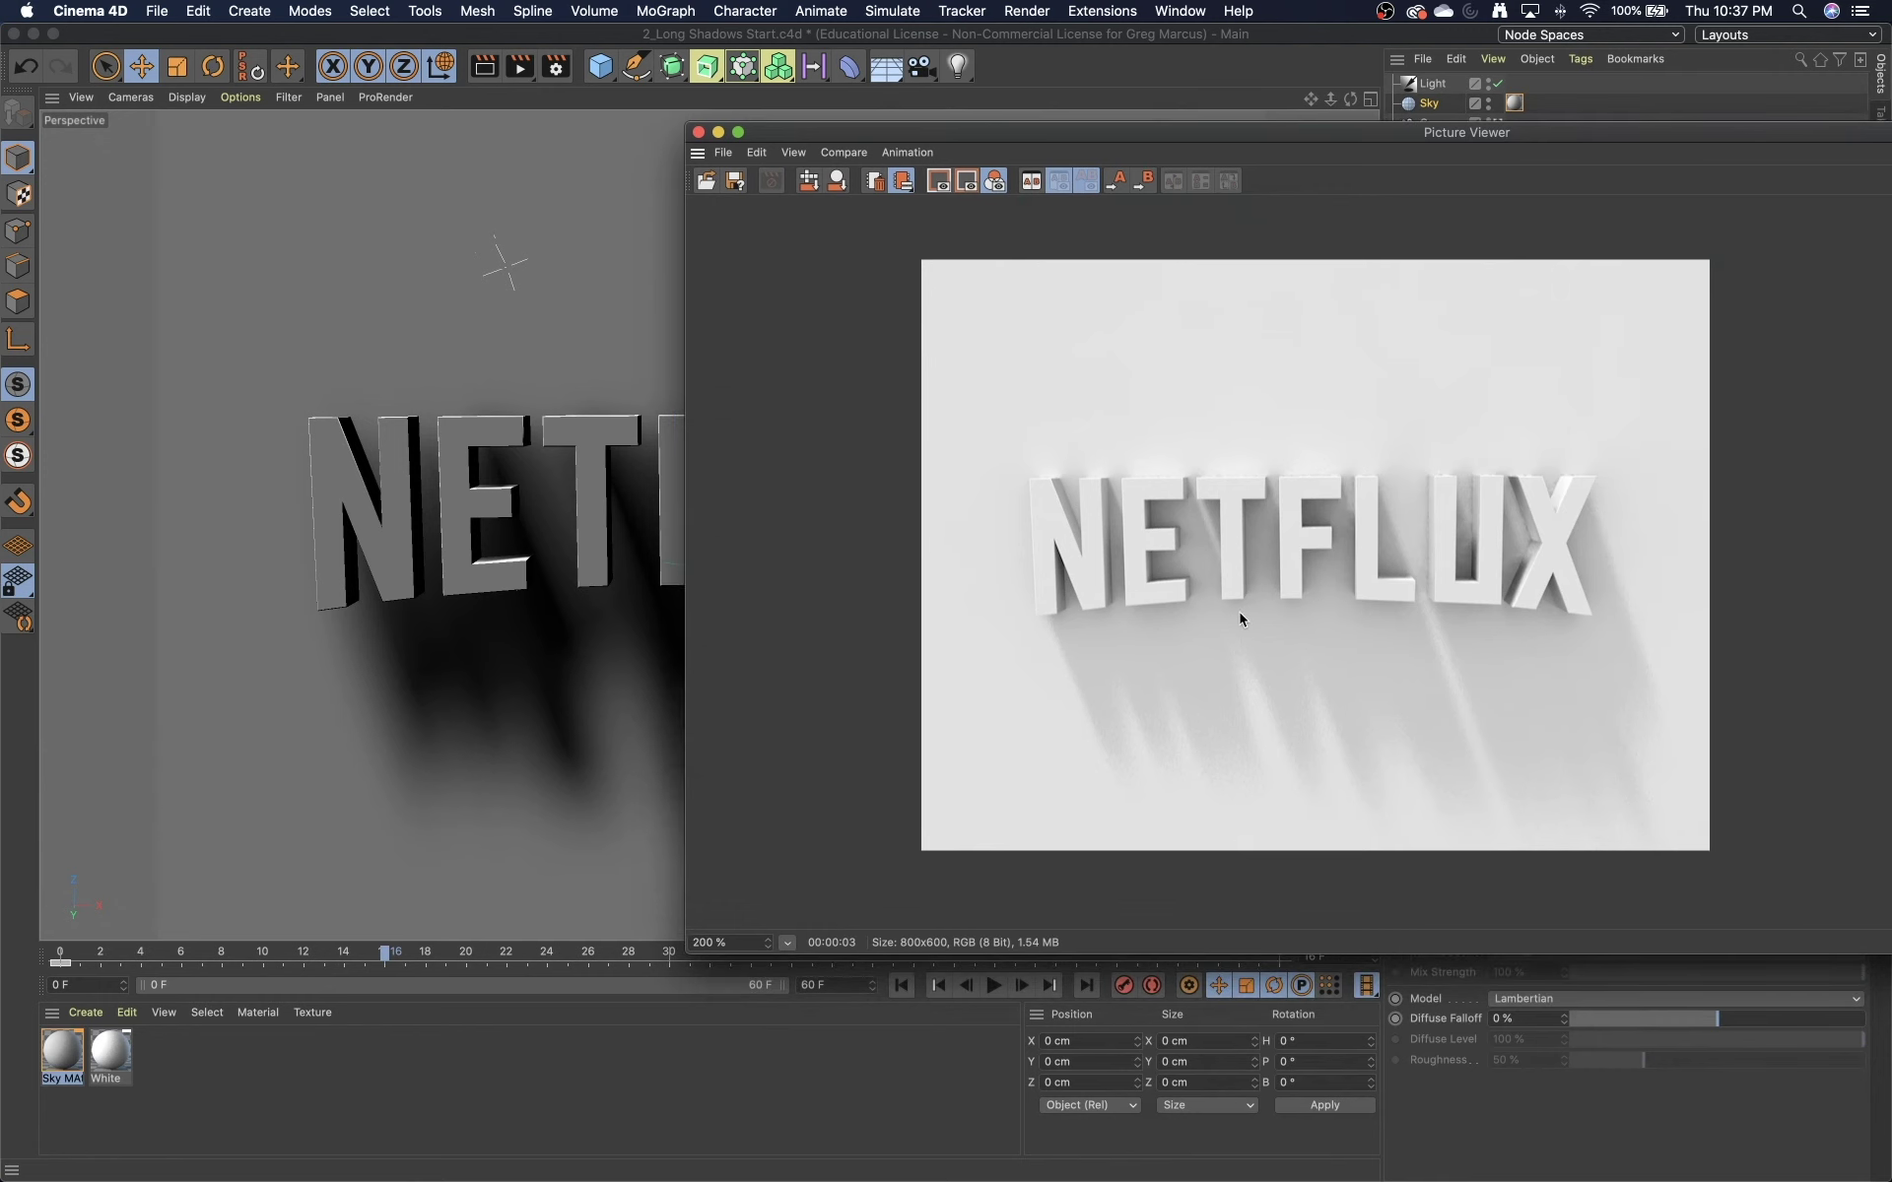
pyautogui.moveTo(1126, 132); pyautogui.dragTo(1302, 523)
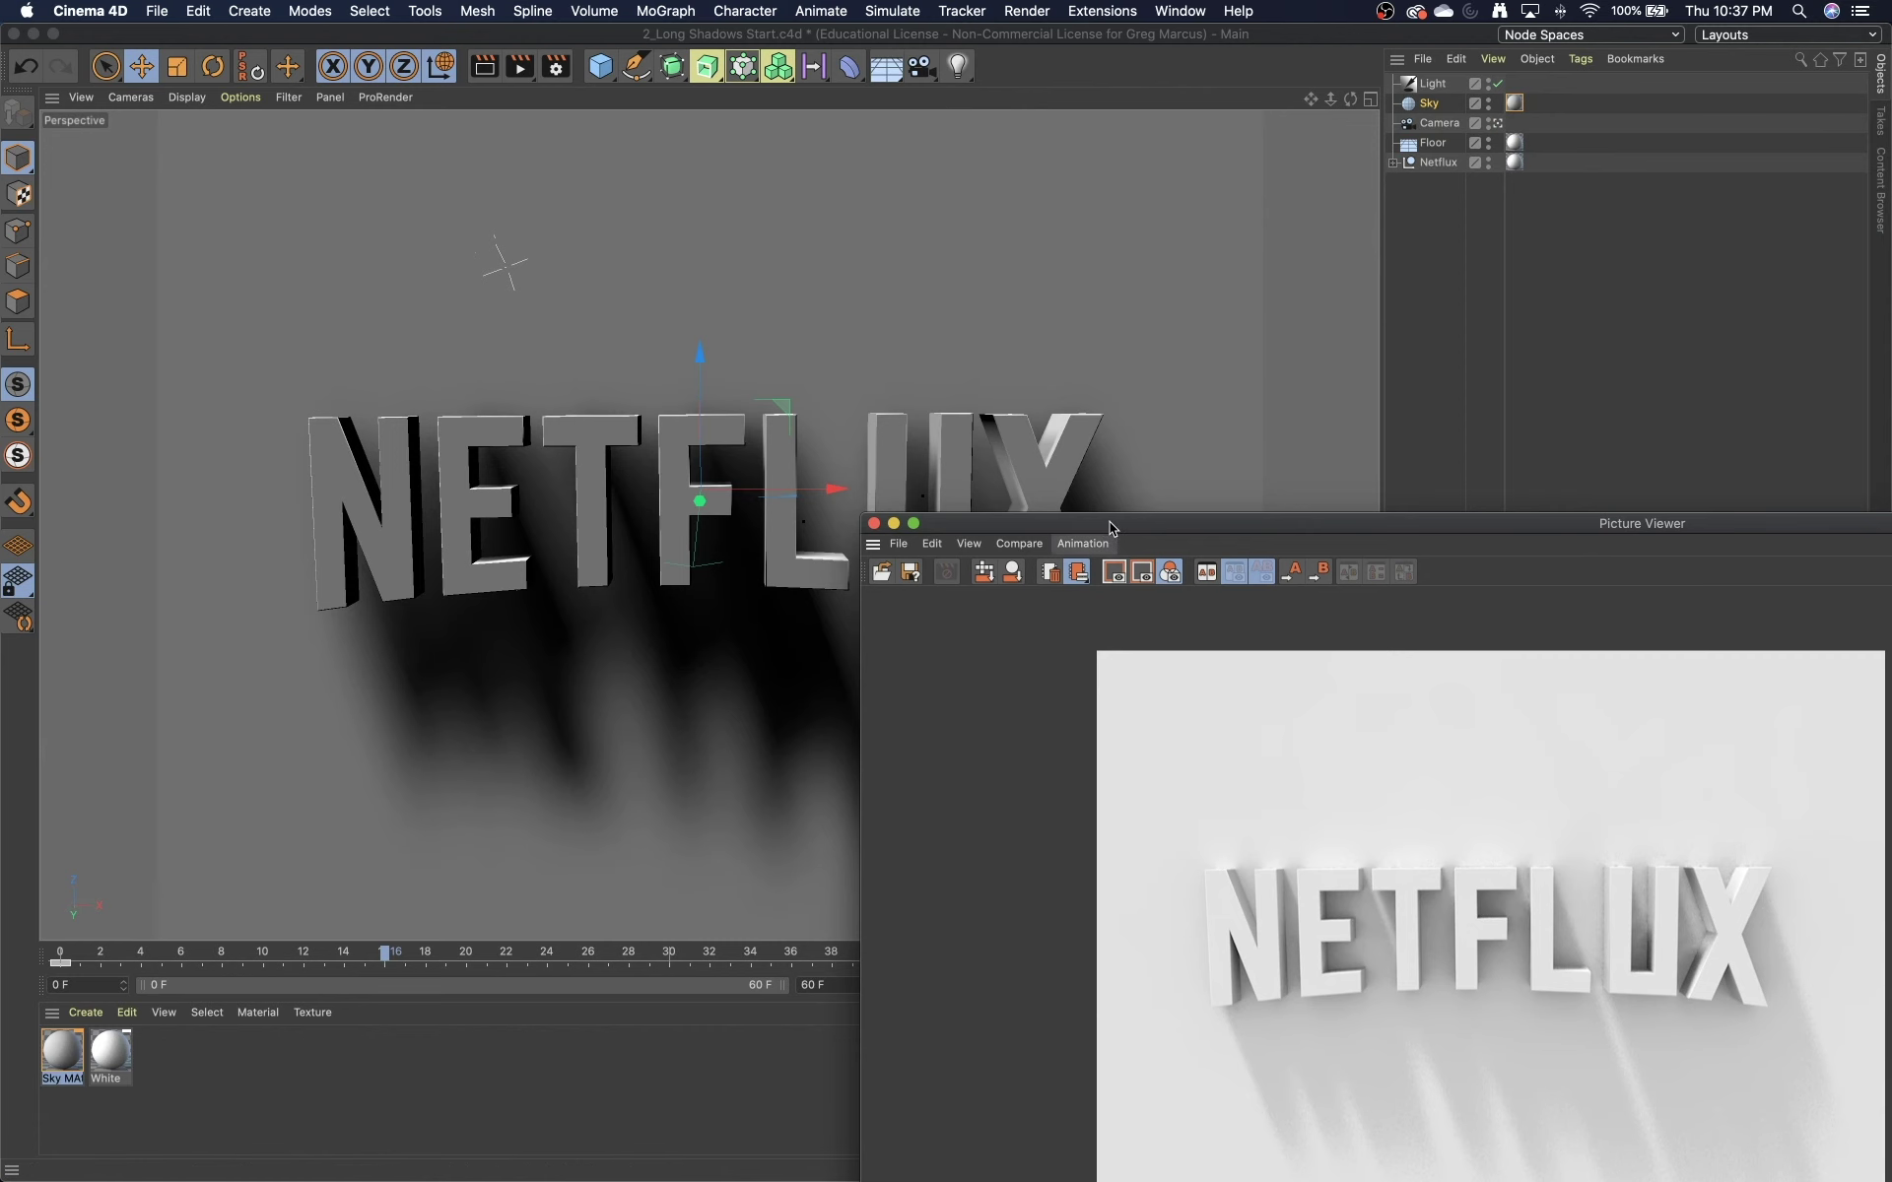
pyautogui.moveTo(1109, 522); pyautogui.dragTo(1098, 413)
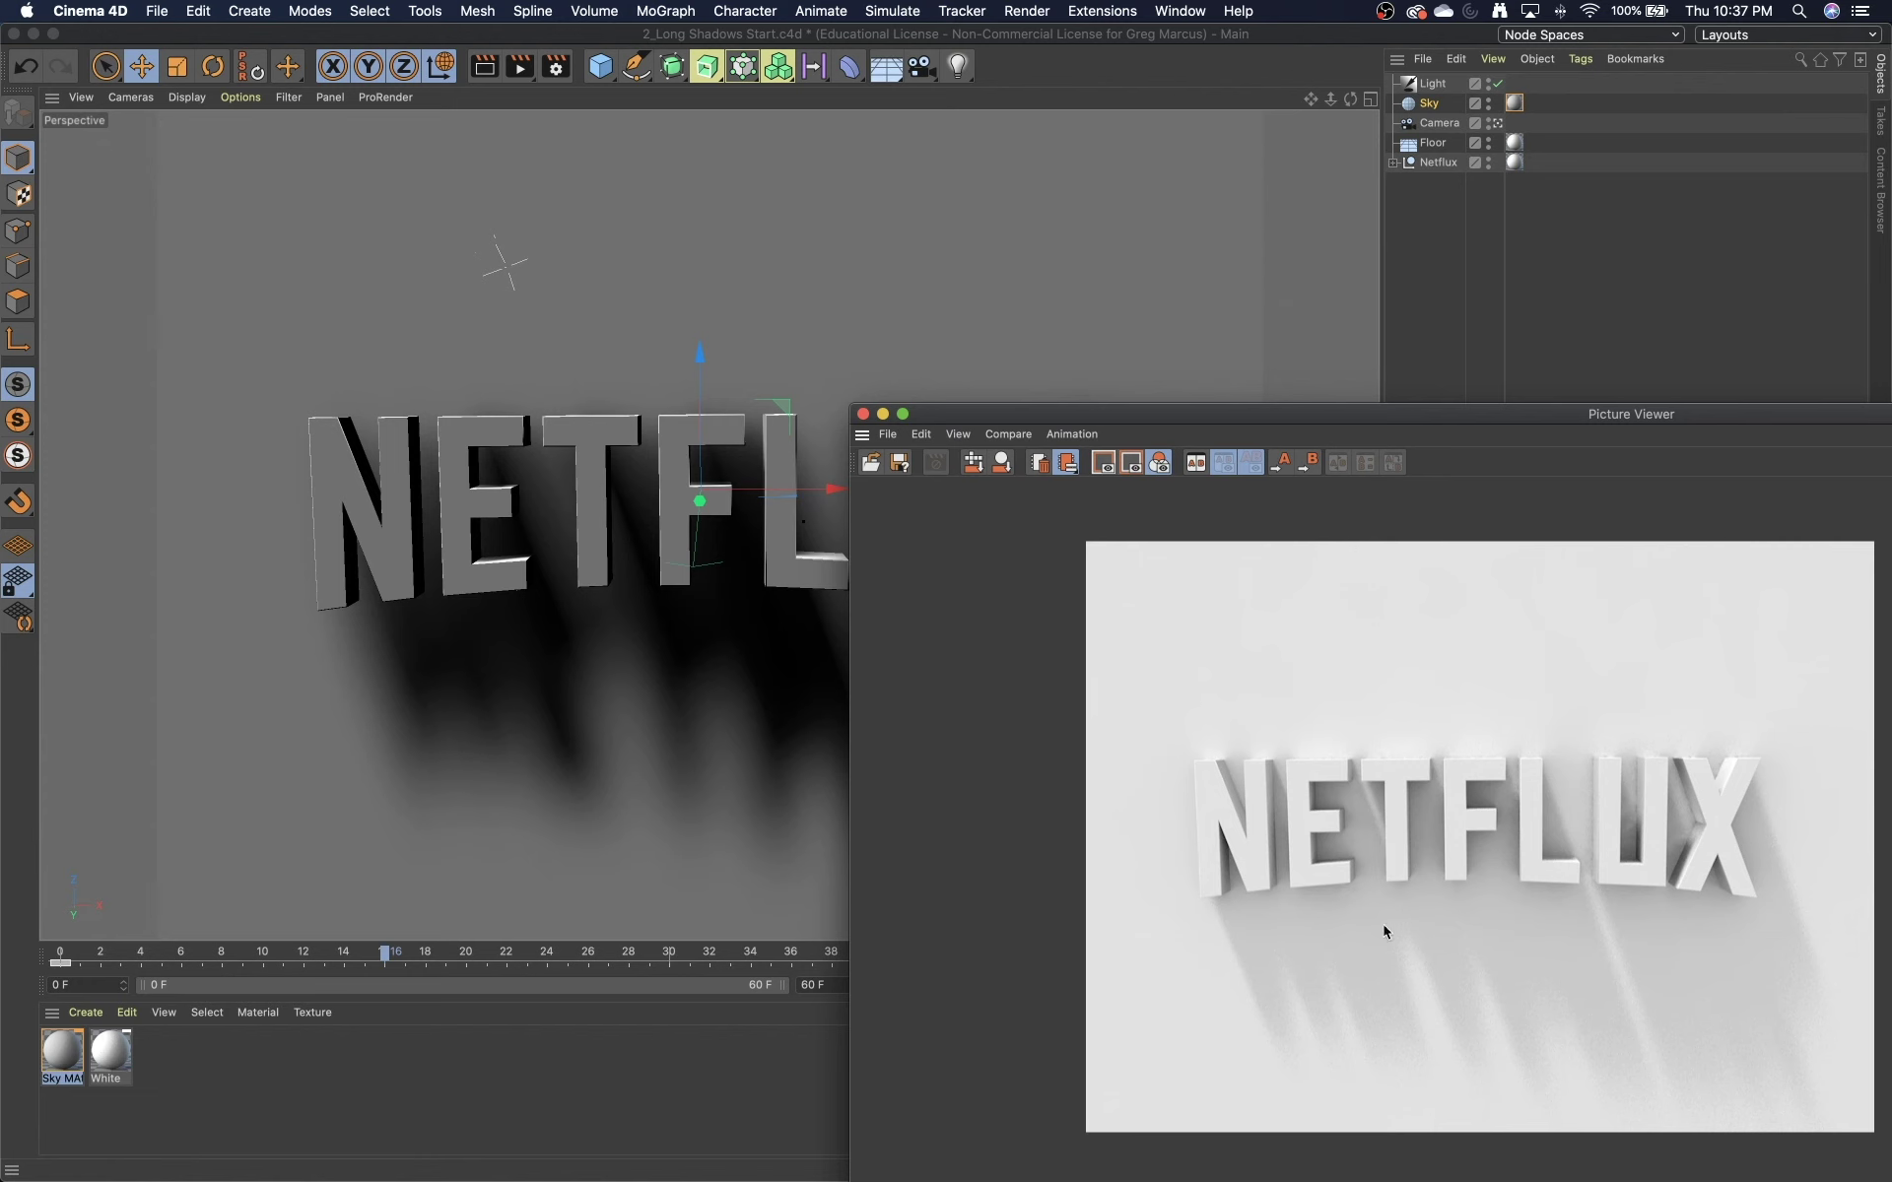
# - Set the Sky material's color to teal with hue 171° and saturation 36%, and render the frame to the Picture Viewer
pyautogui.doubleClick(62, 1050)
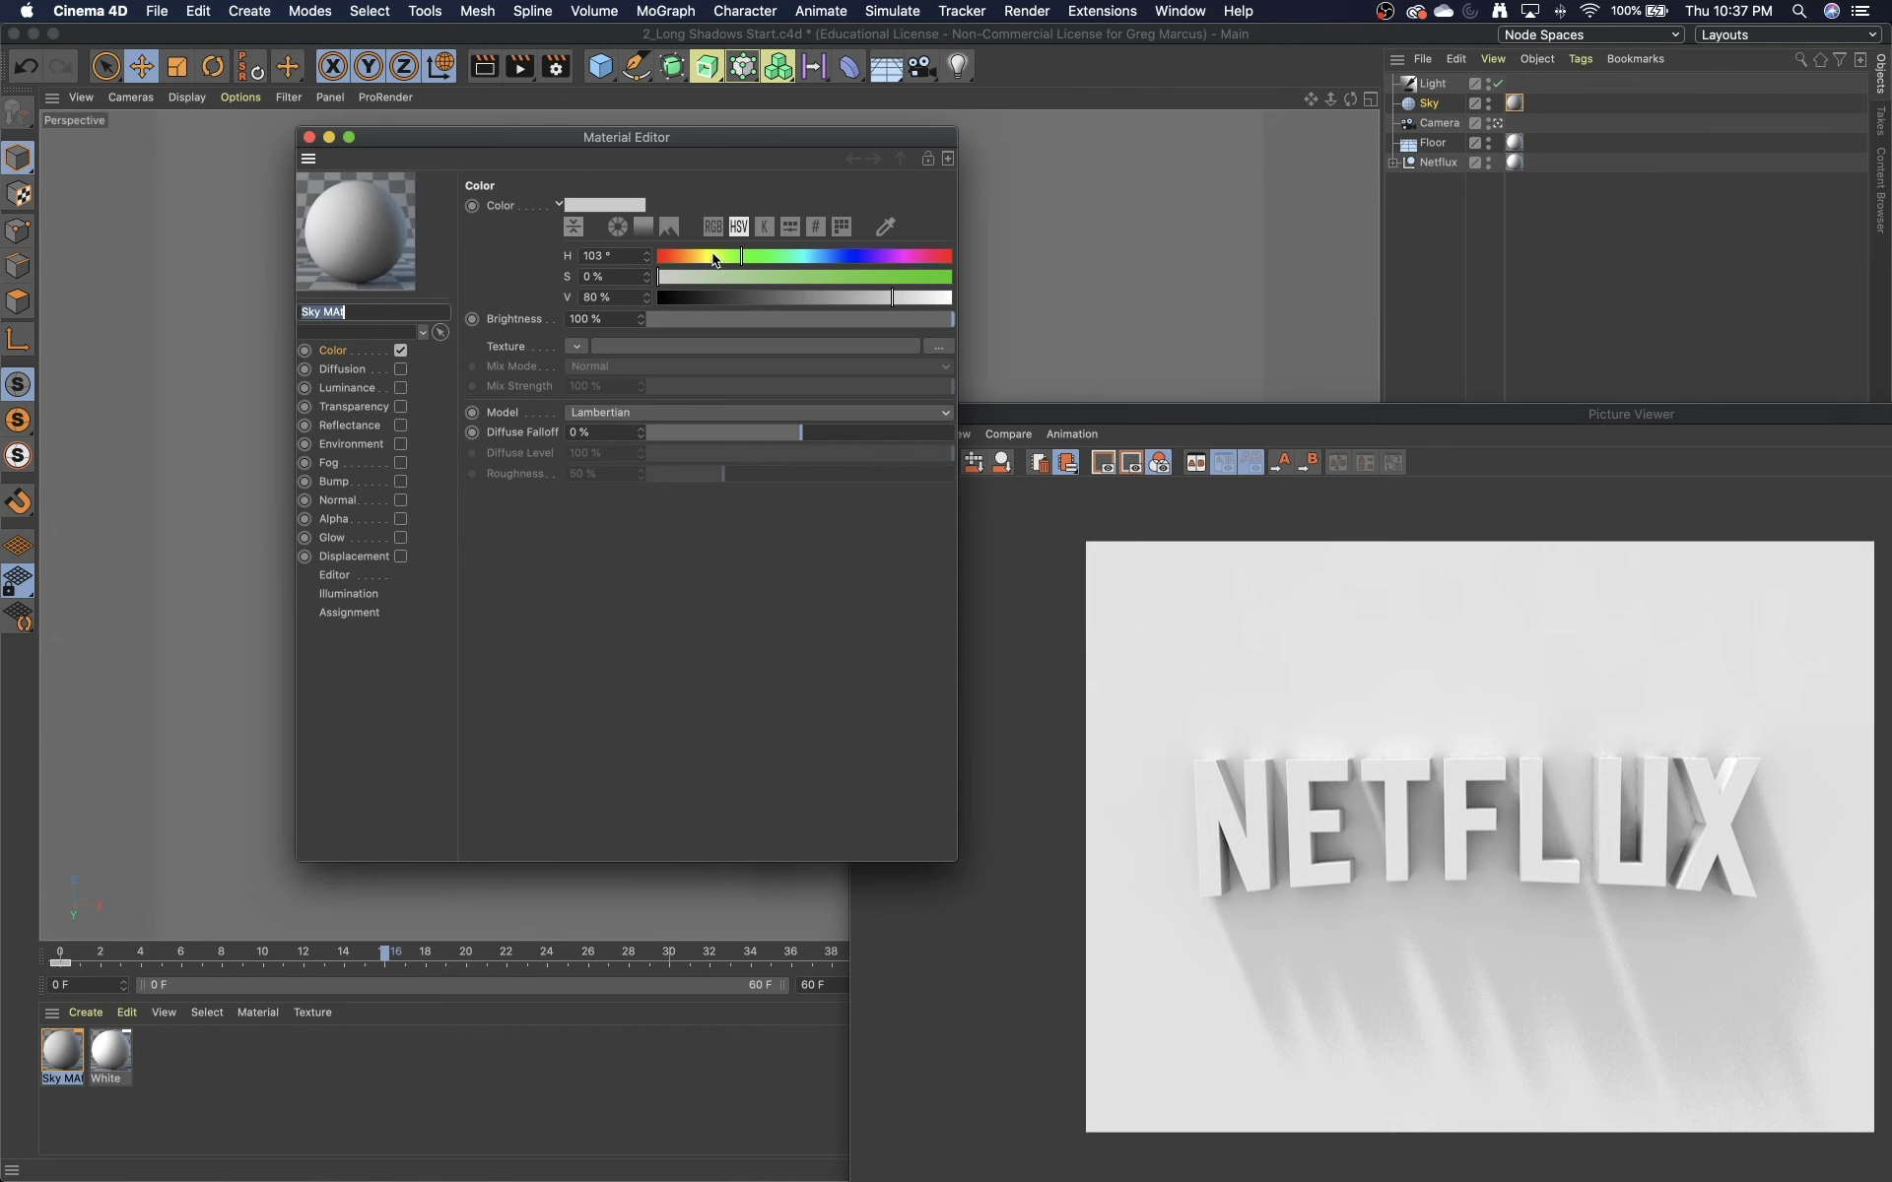
pyautogui.moveTo(752, 258)
pyautogui.mouseDown()
pyautogui.moveTo(797, 256)
pyautogui.moveTo(792, 285)
pyautogui.moveTo(735, 284)
pyautogui.moveTo(762, 283)
pyautogui.mouseUp()
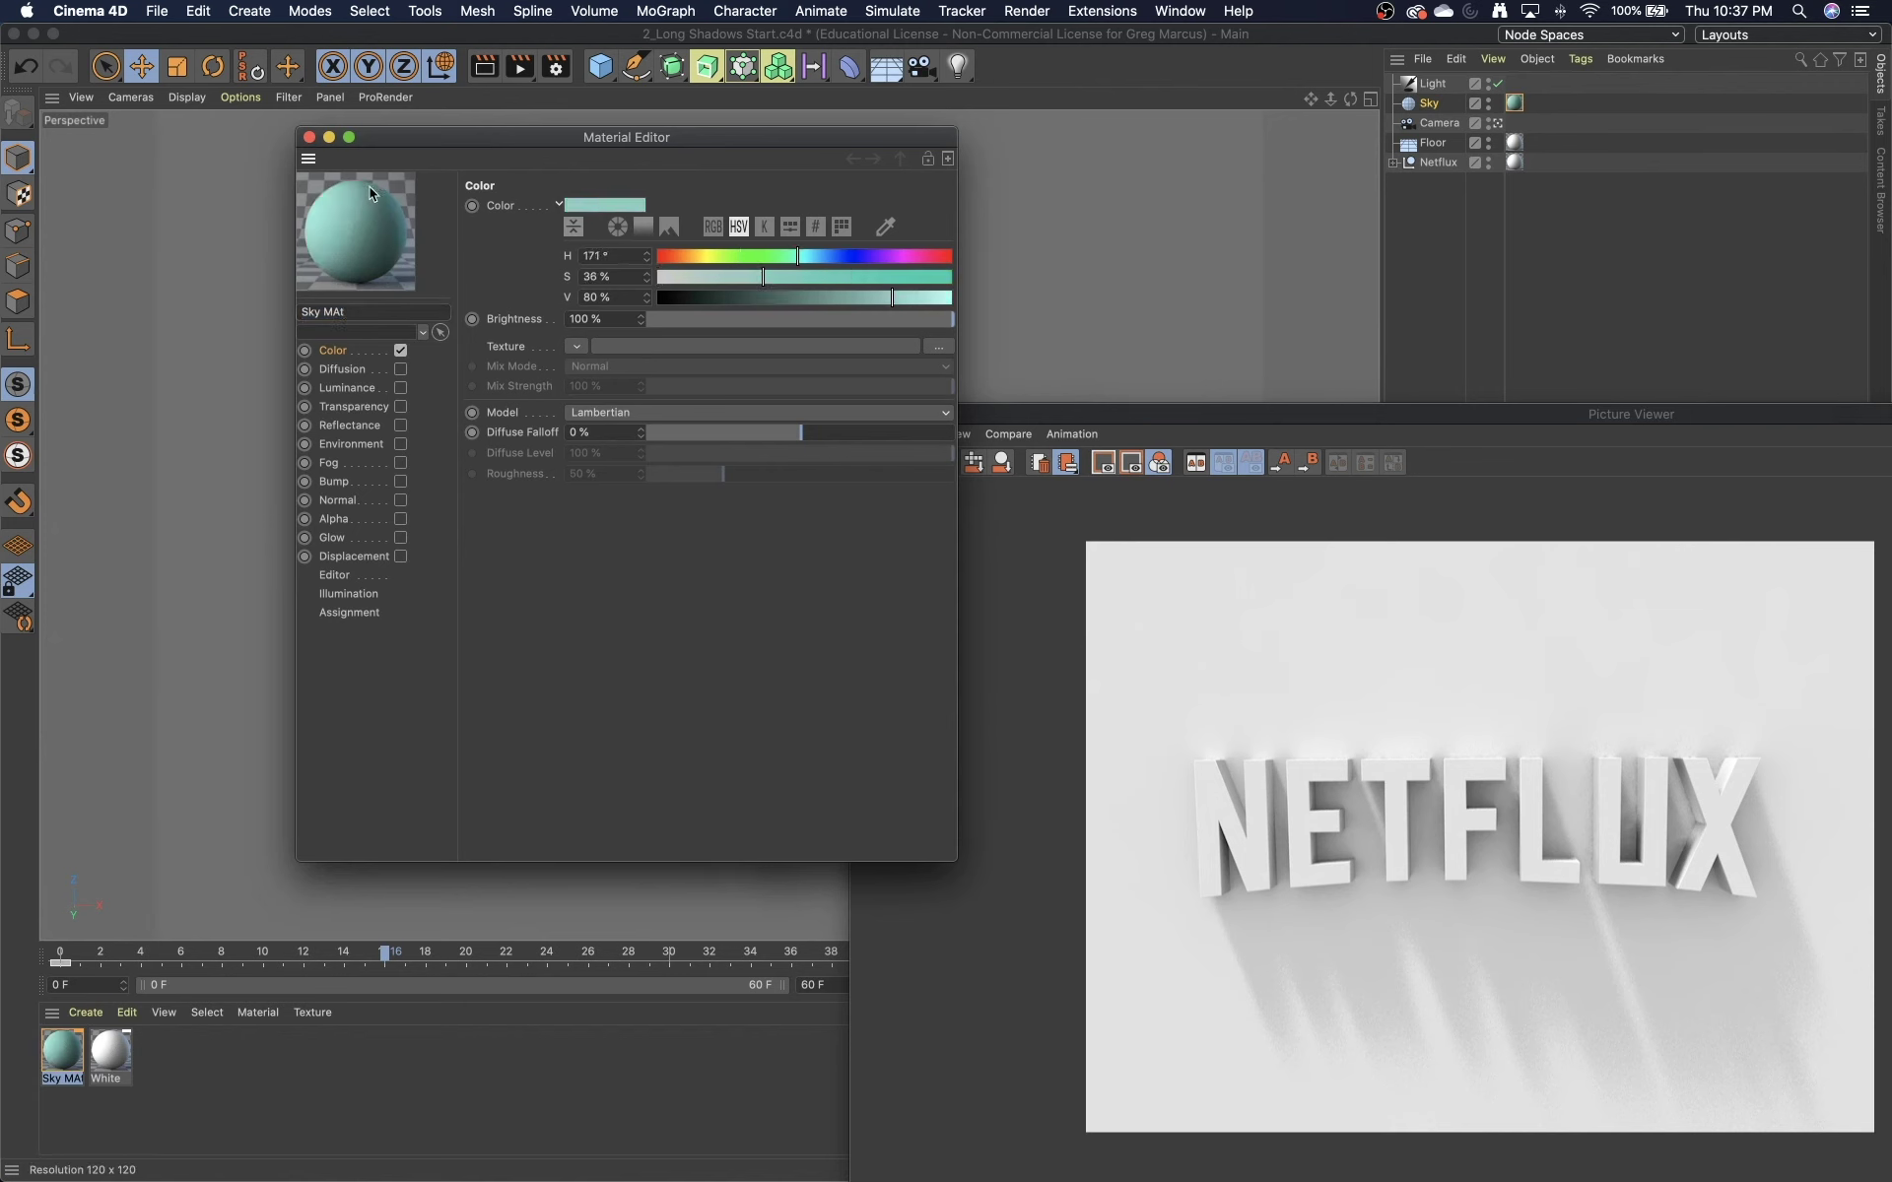
pyautogui.click(309, 136)
pyautogui.click(516, 67)
pyautogui.click(517, 67)
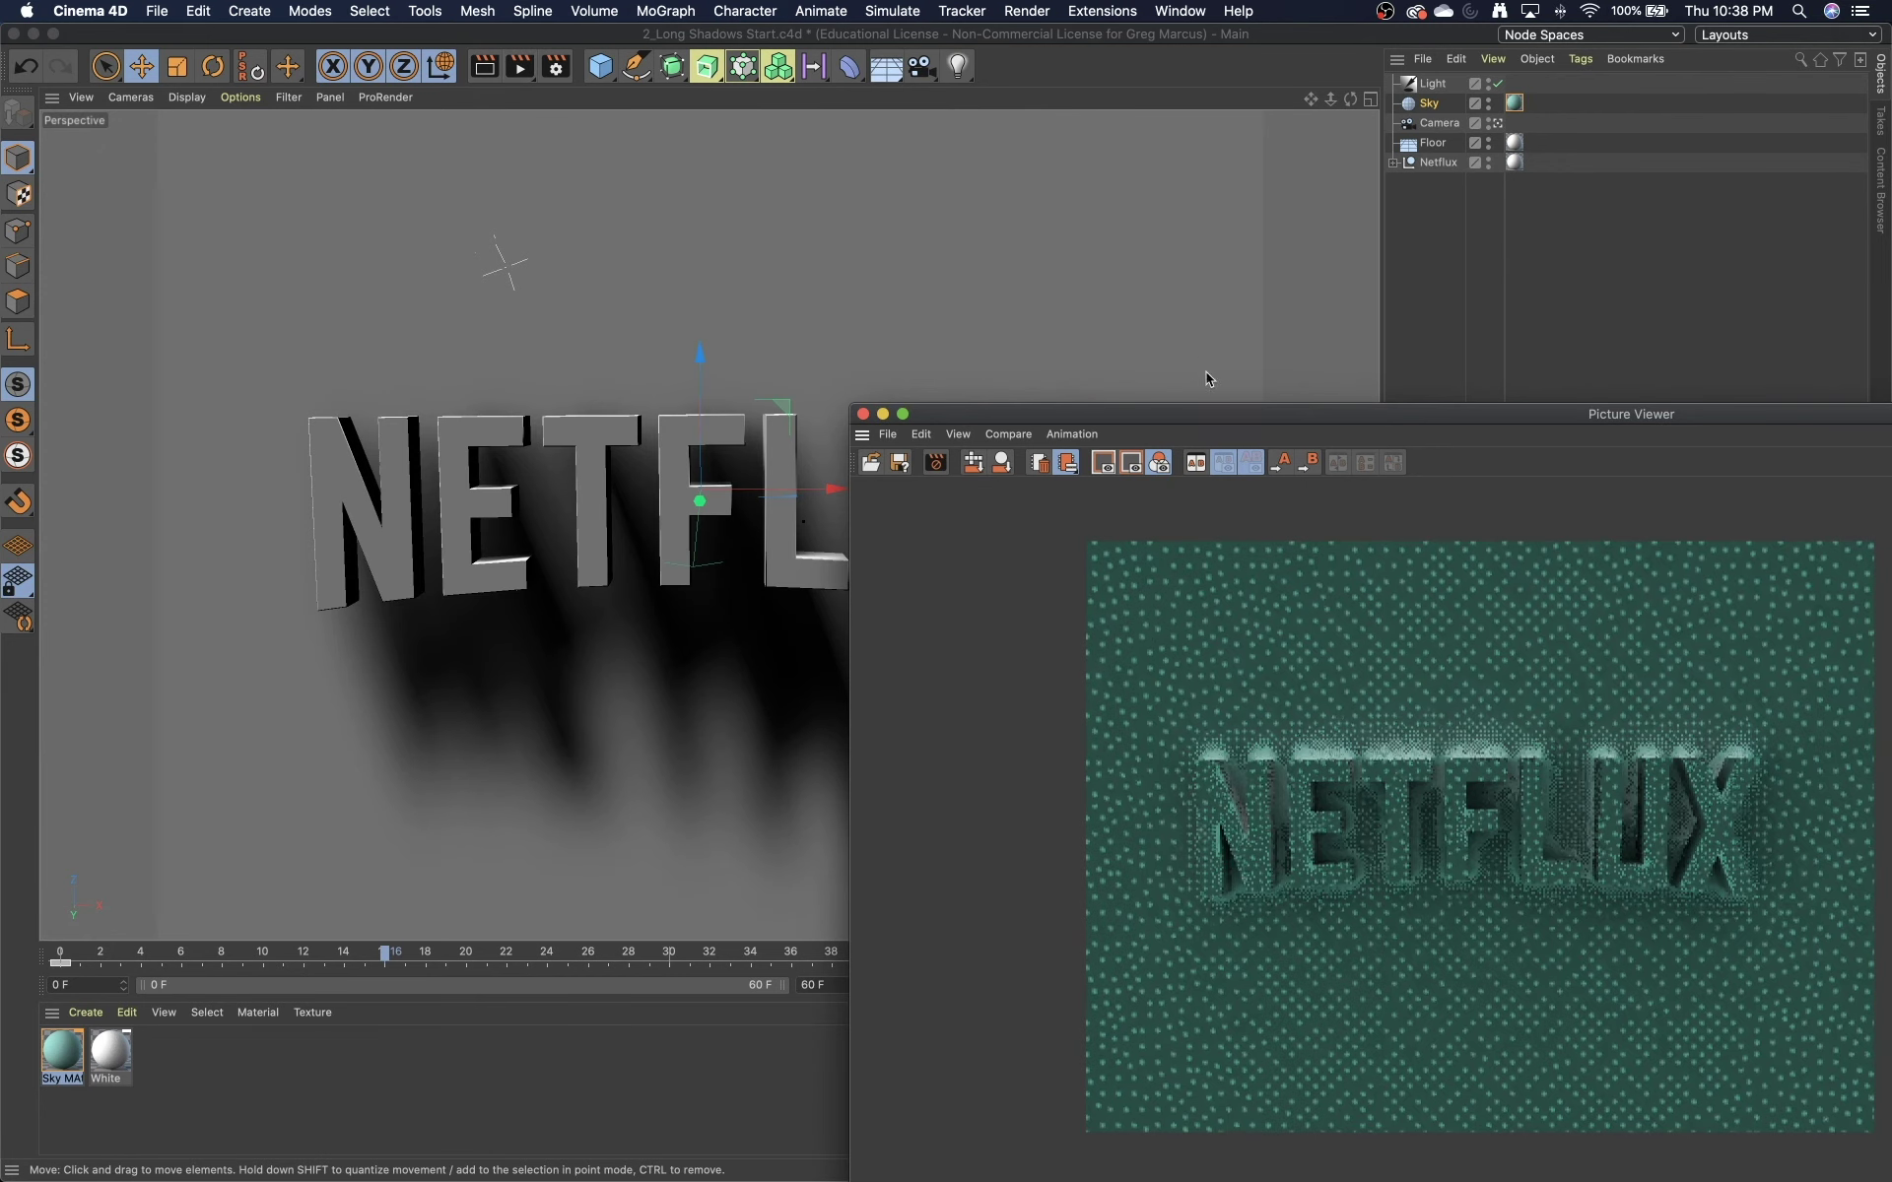
pyautogui.click(903, 413)
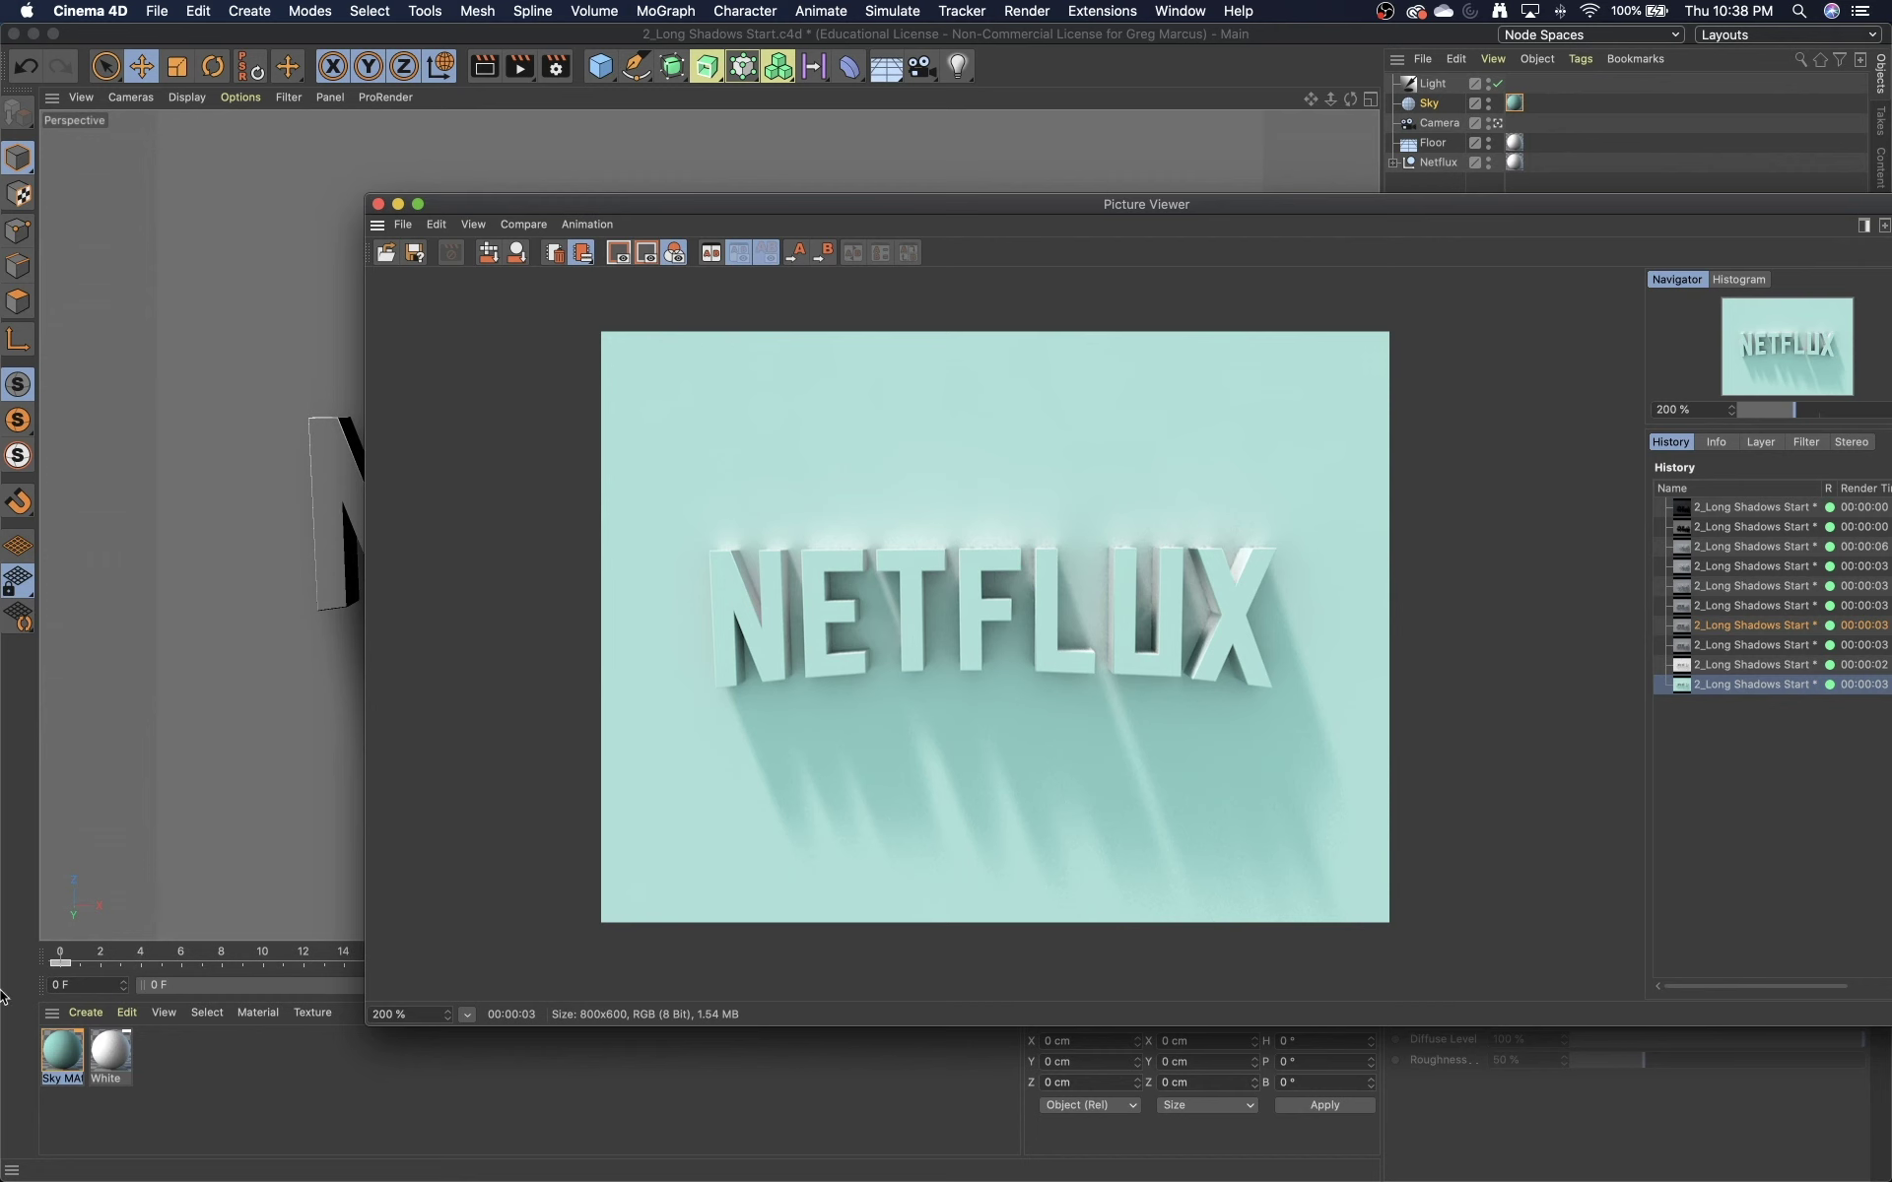
# - Change the Sky material's color to a warm yellow with hue 47° and saturation 44%, and render the frame
pyautogui.doubleClick(64, 1052)
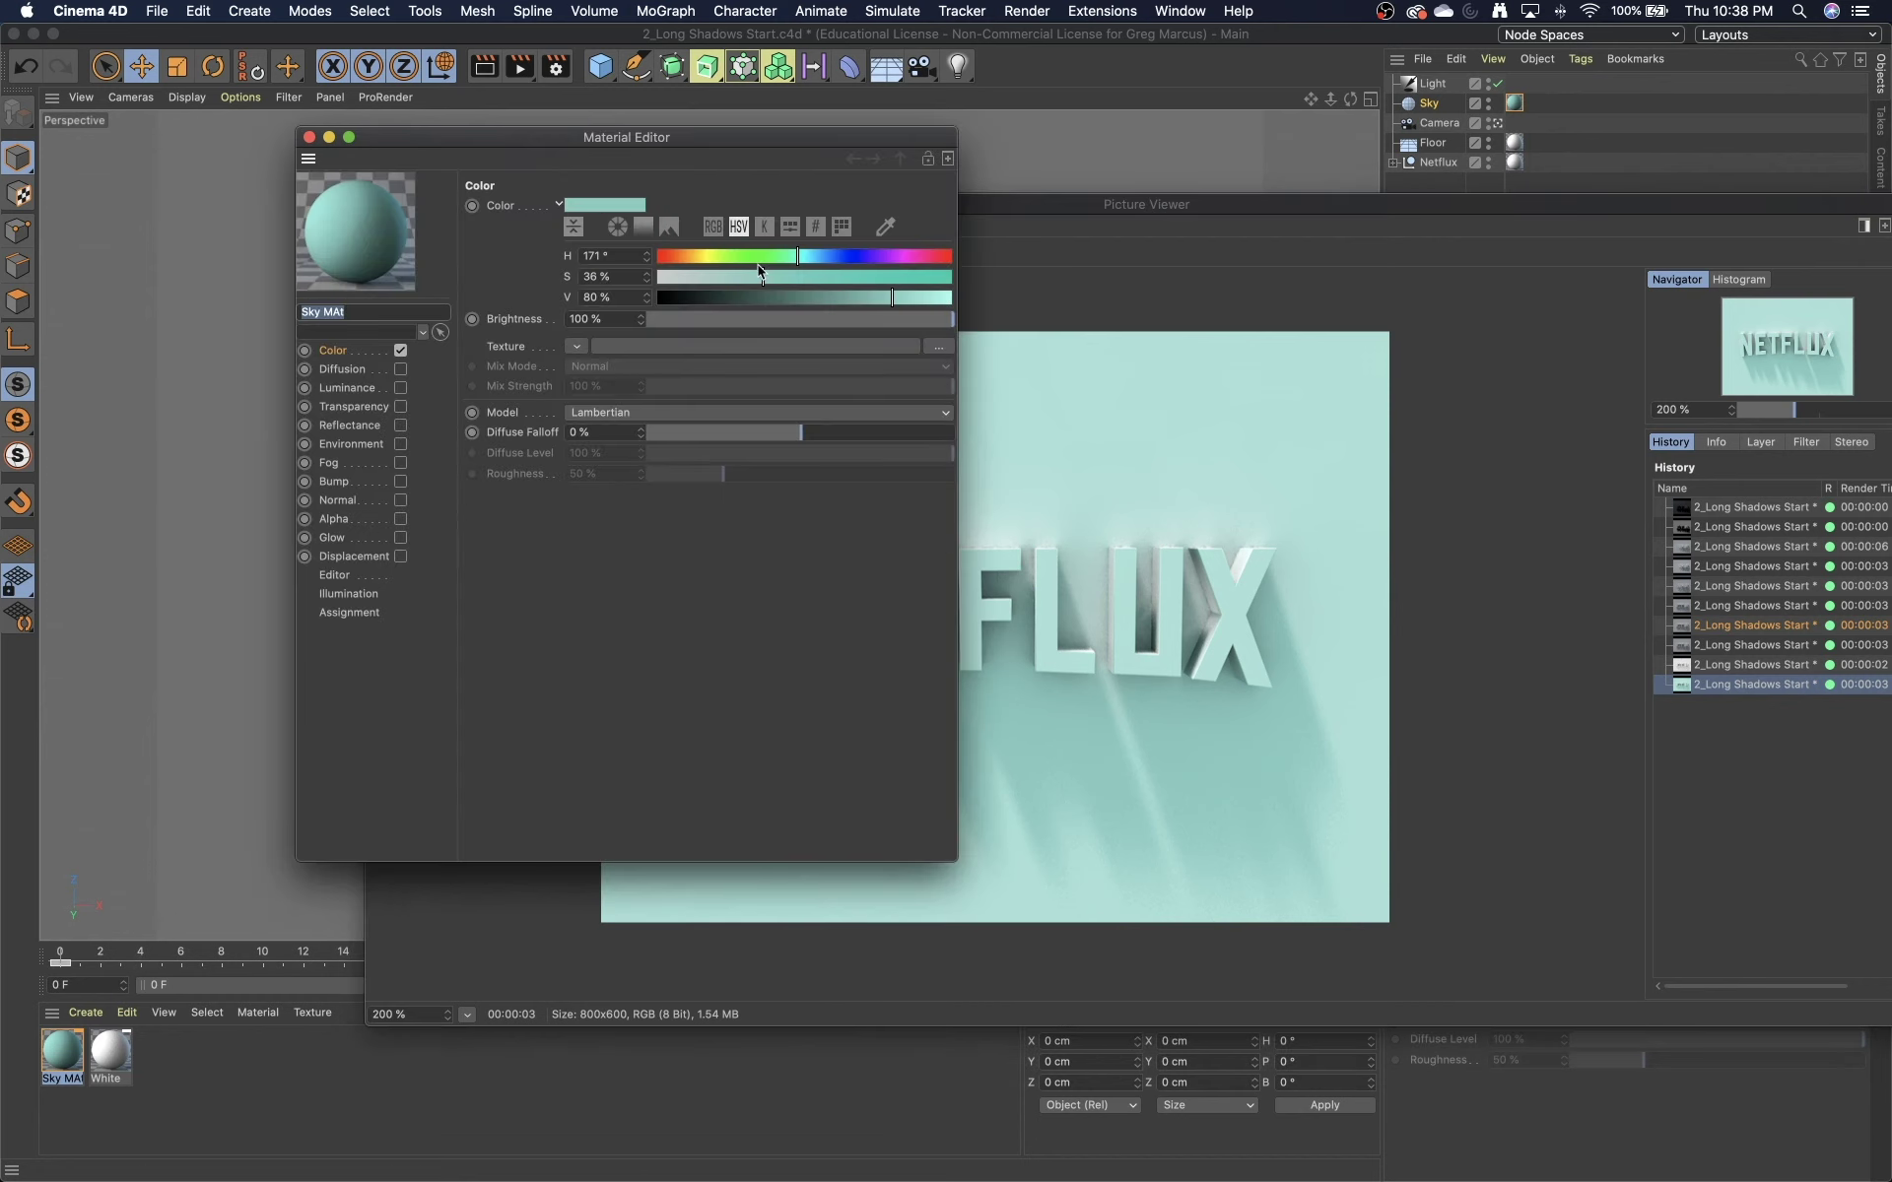
pyautogui.moveTo(760, 258)
pyautogui.mouseDown()
pyautogui.moveTo(678, 256)
pyautogui.moveTo(696, 255)
pyautogui.mouseUp()
pyautogui.click(308, 137)
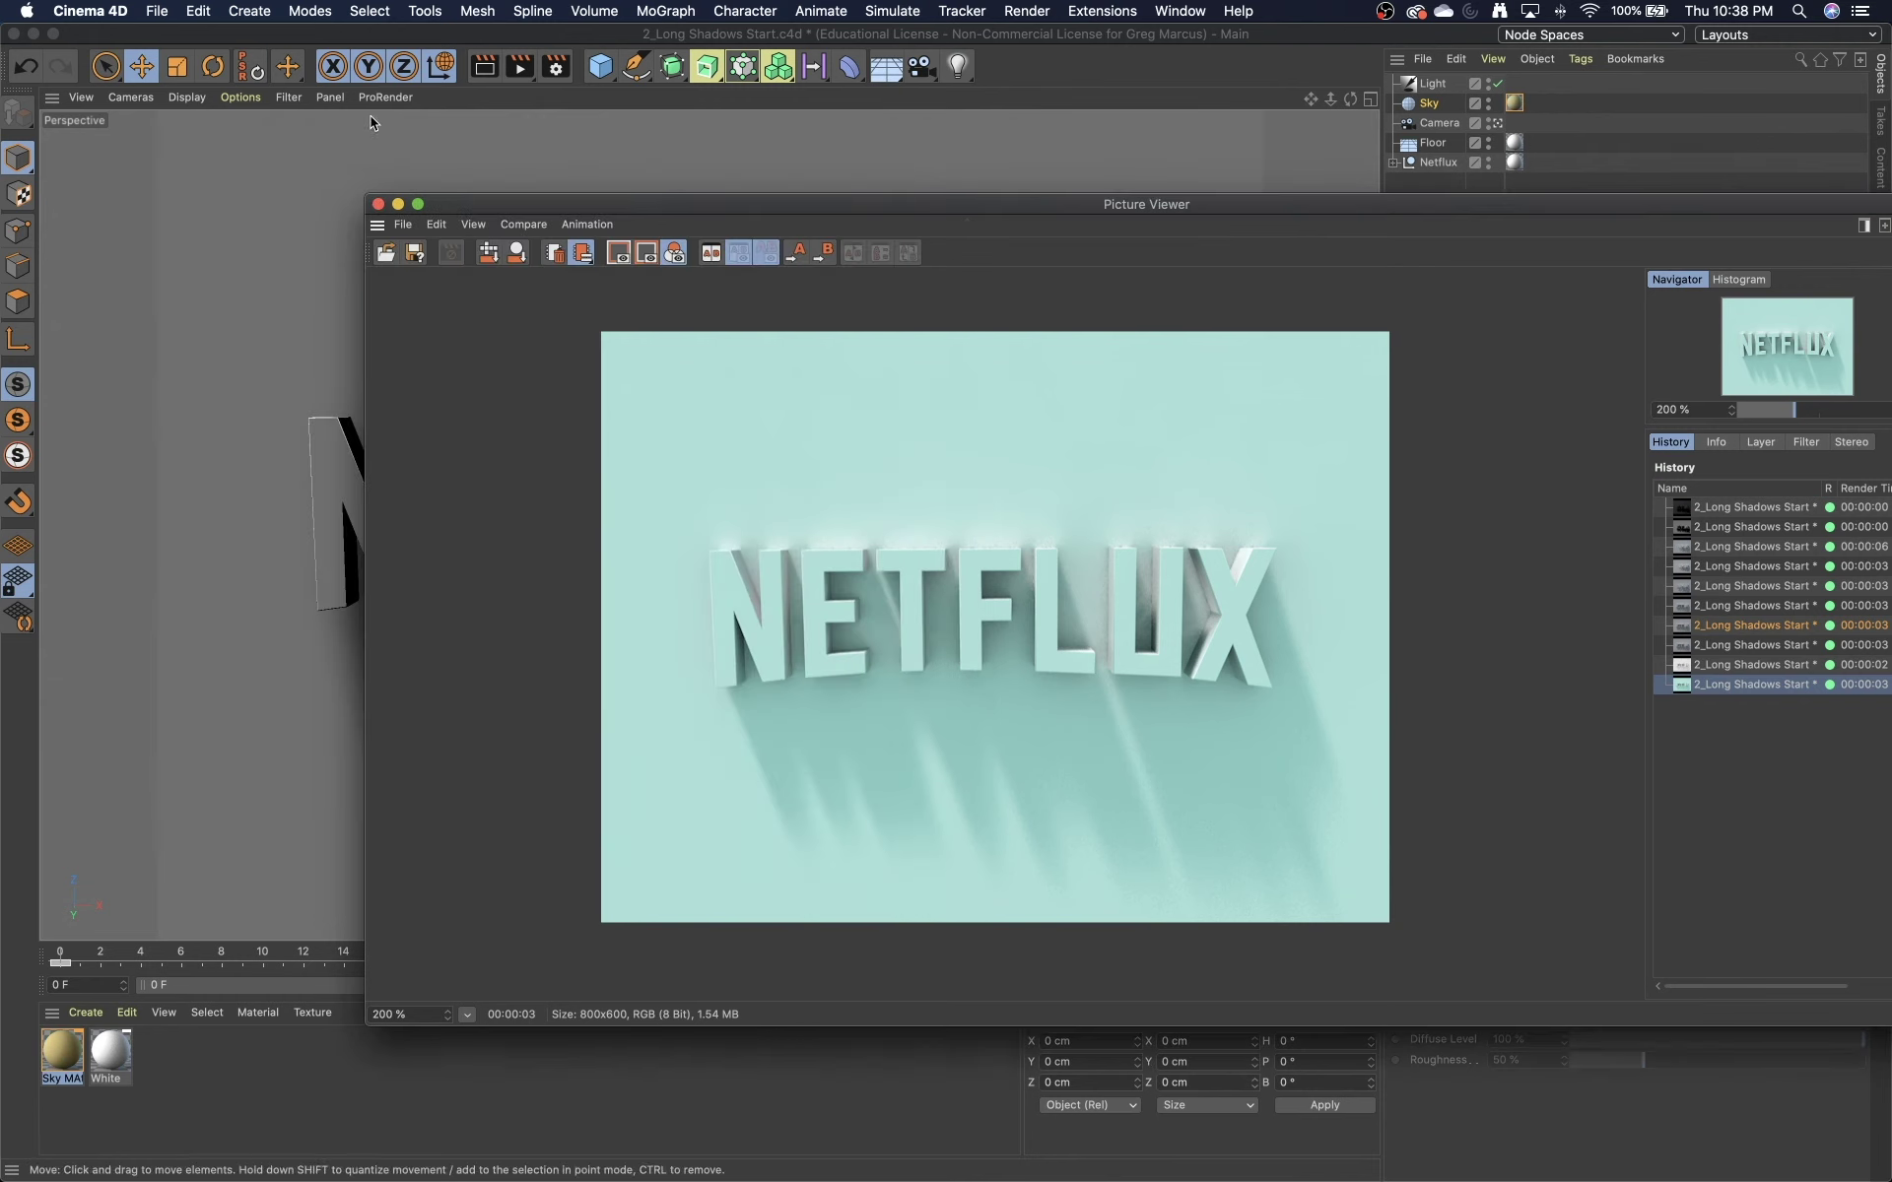
pyautogui.click(511, 74)
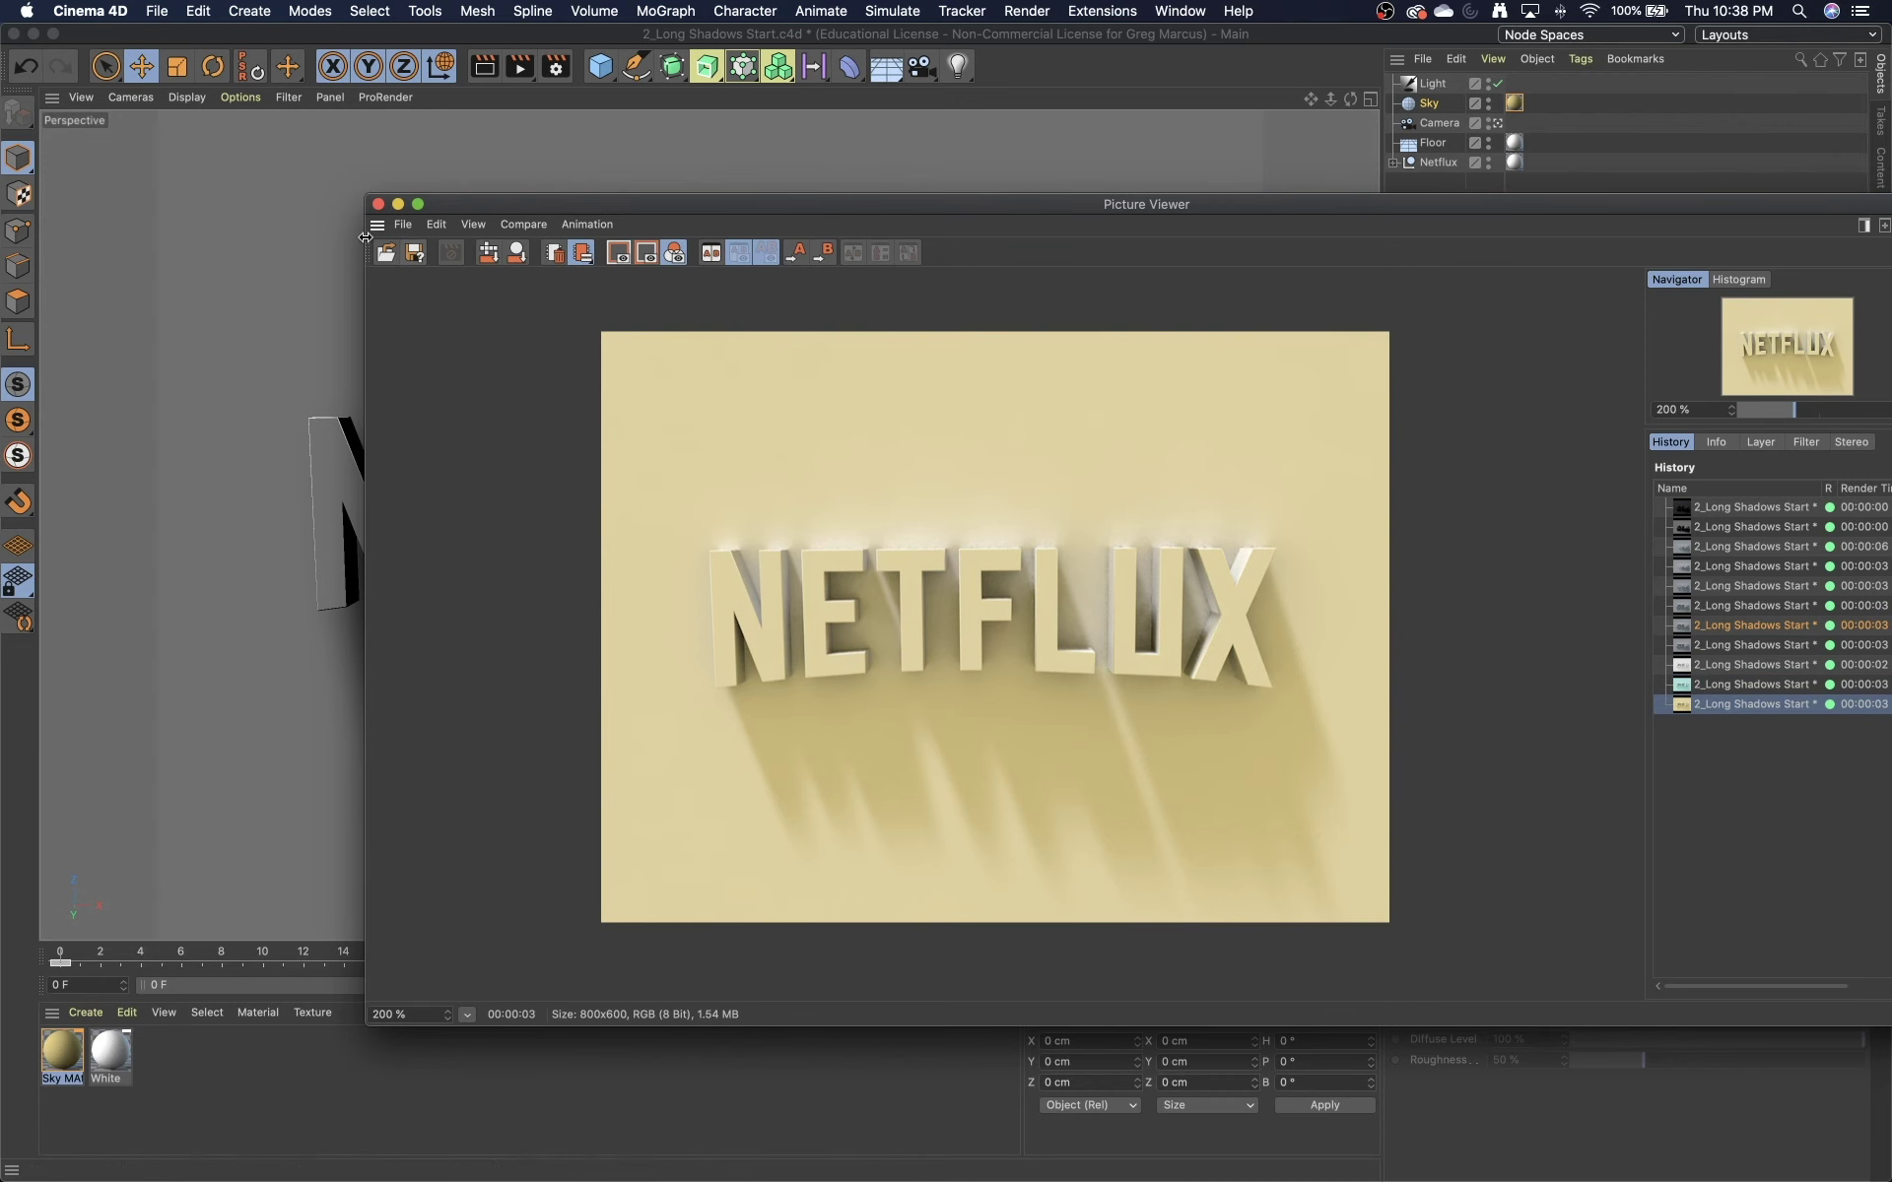
pyautogui.moveTo(630, 201); pyautogui.dragTo(402, 122)
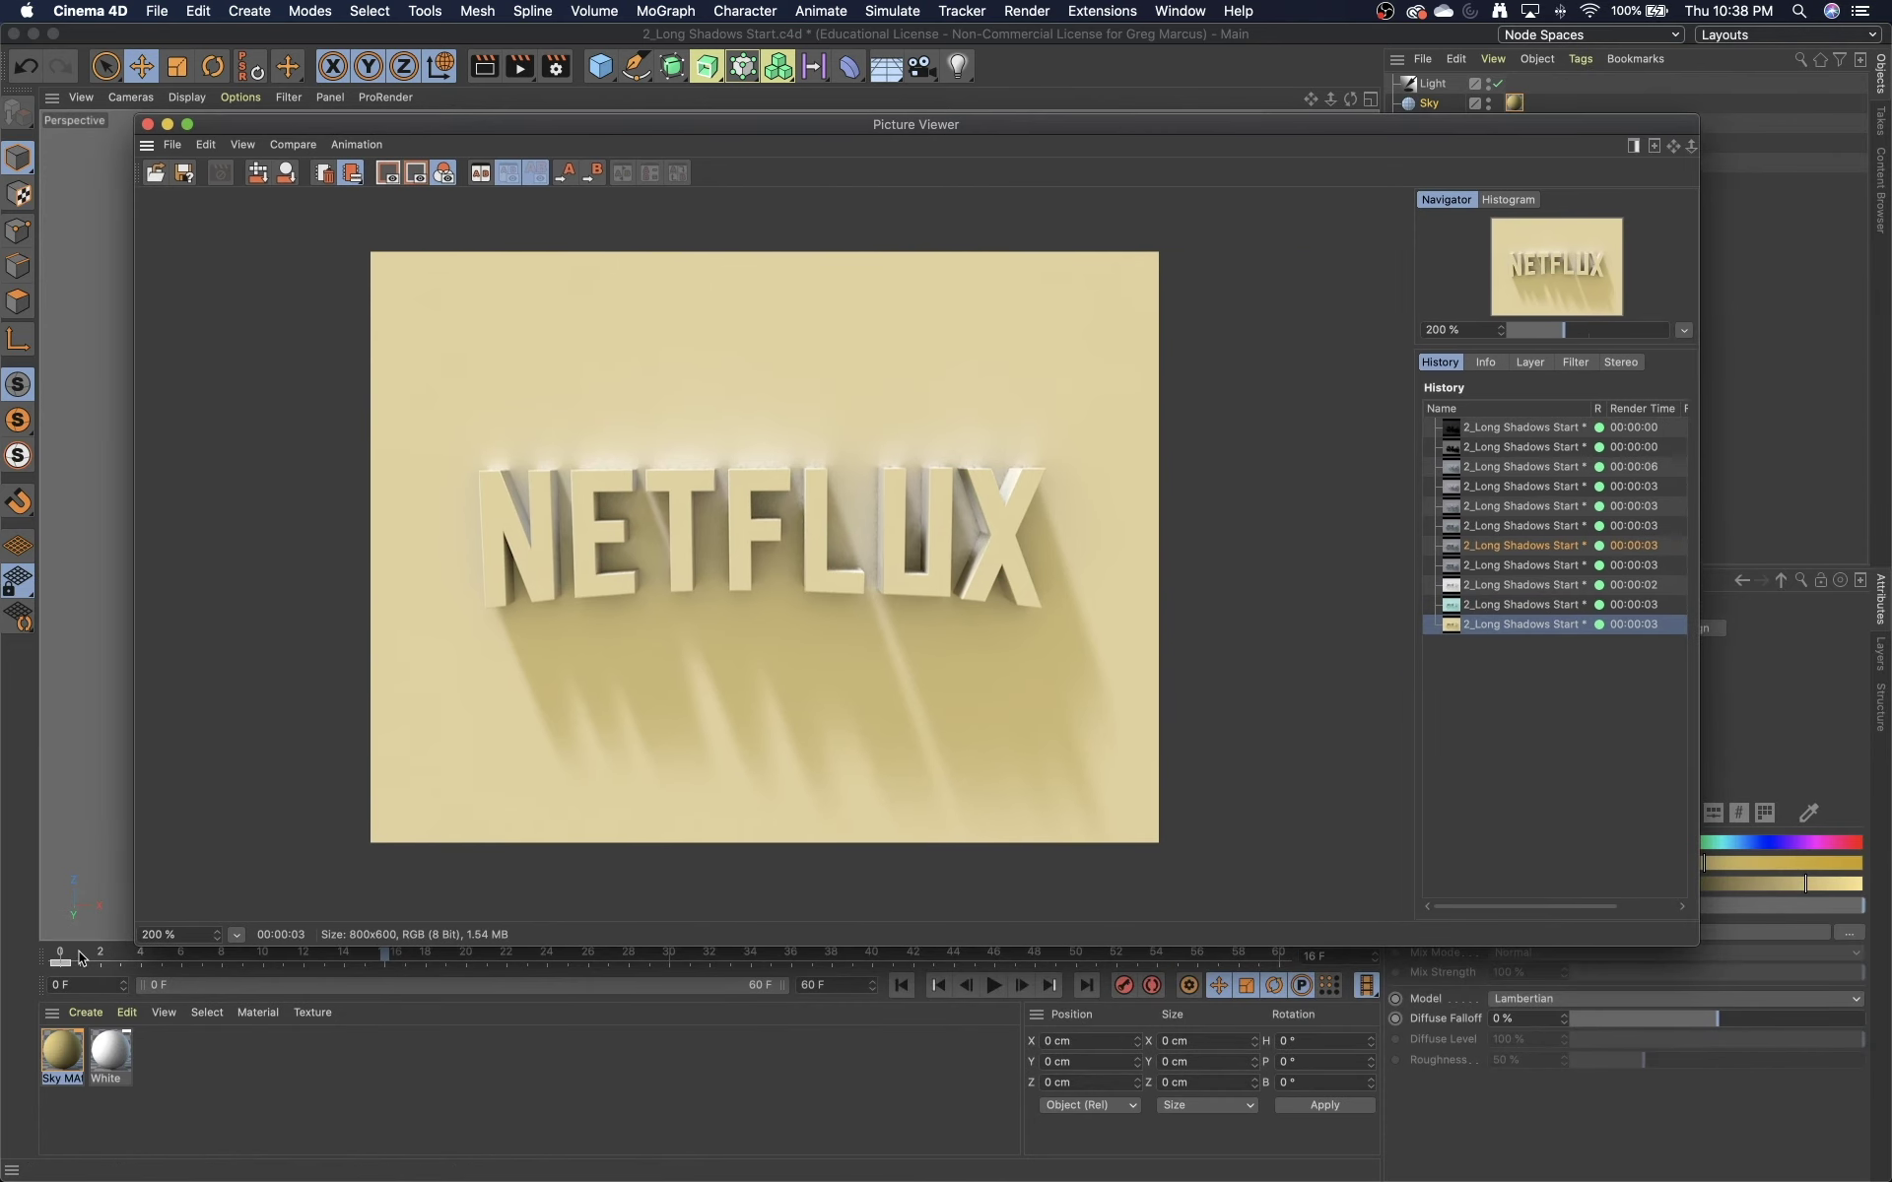
# - Set the Sky material's color saturation to 0% and render the neutral-lit frame to the Picture Viewer
pyautogui.doubleClick(59, 1052)
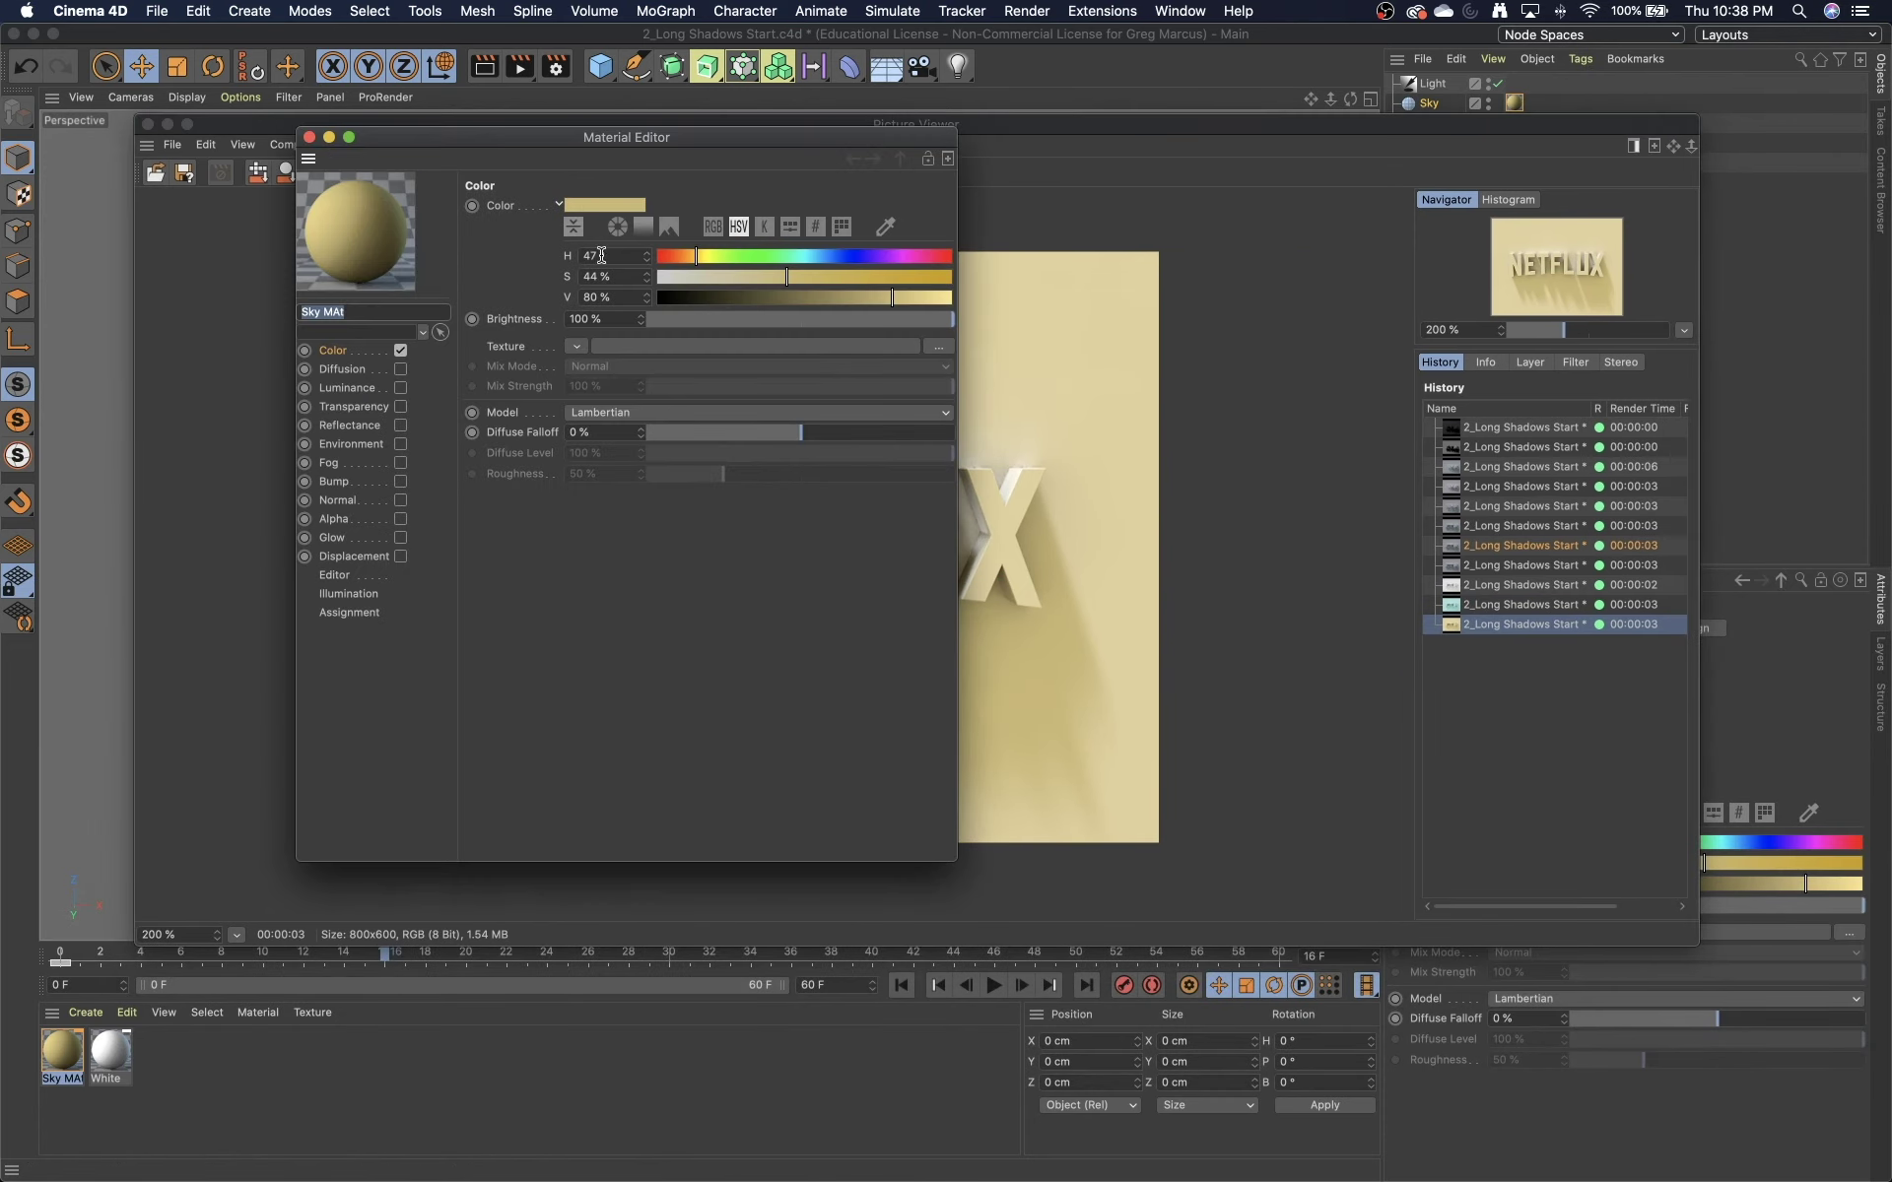
pyautogui.moveTo(780, 279); pyautogui.dragTo(652, 280)
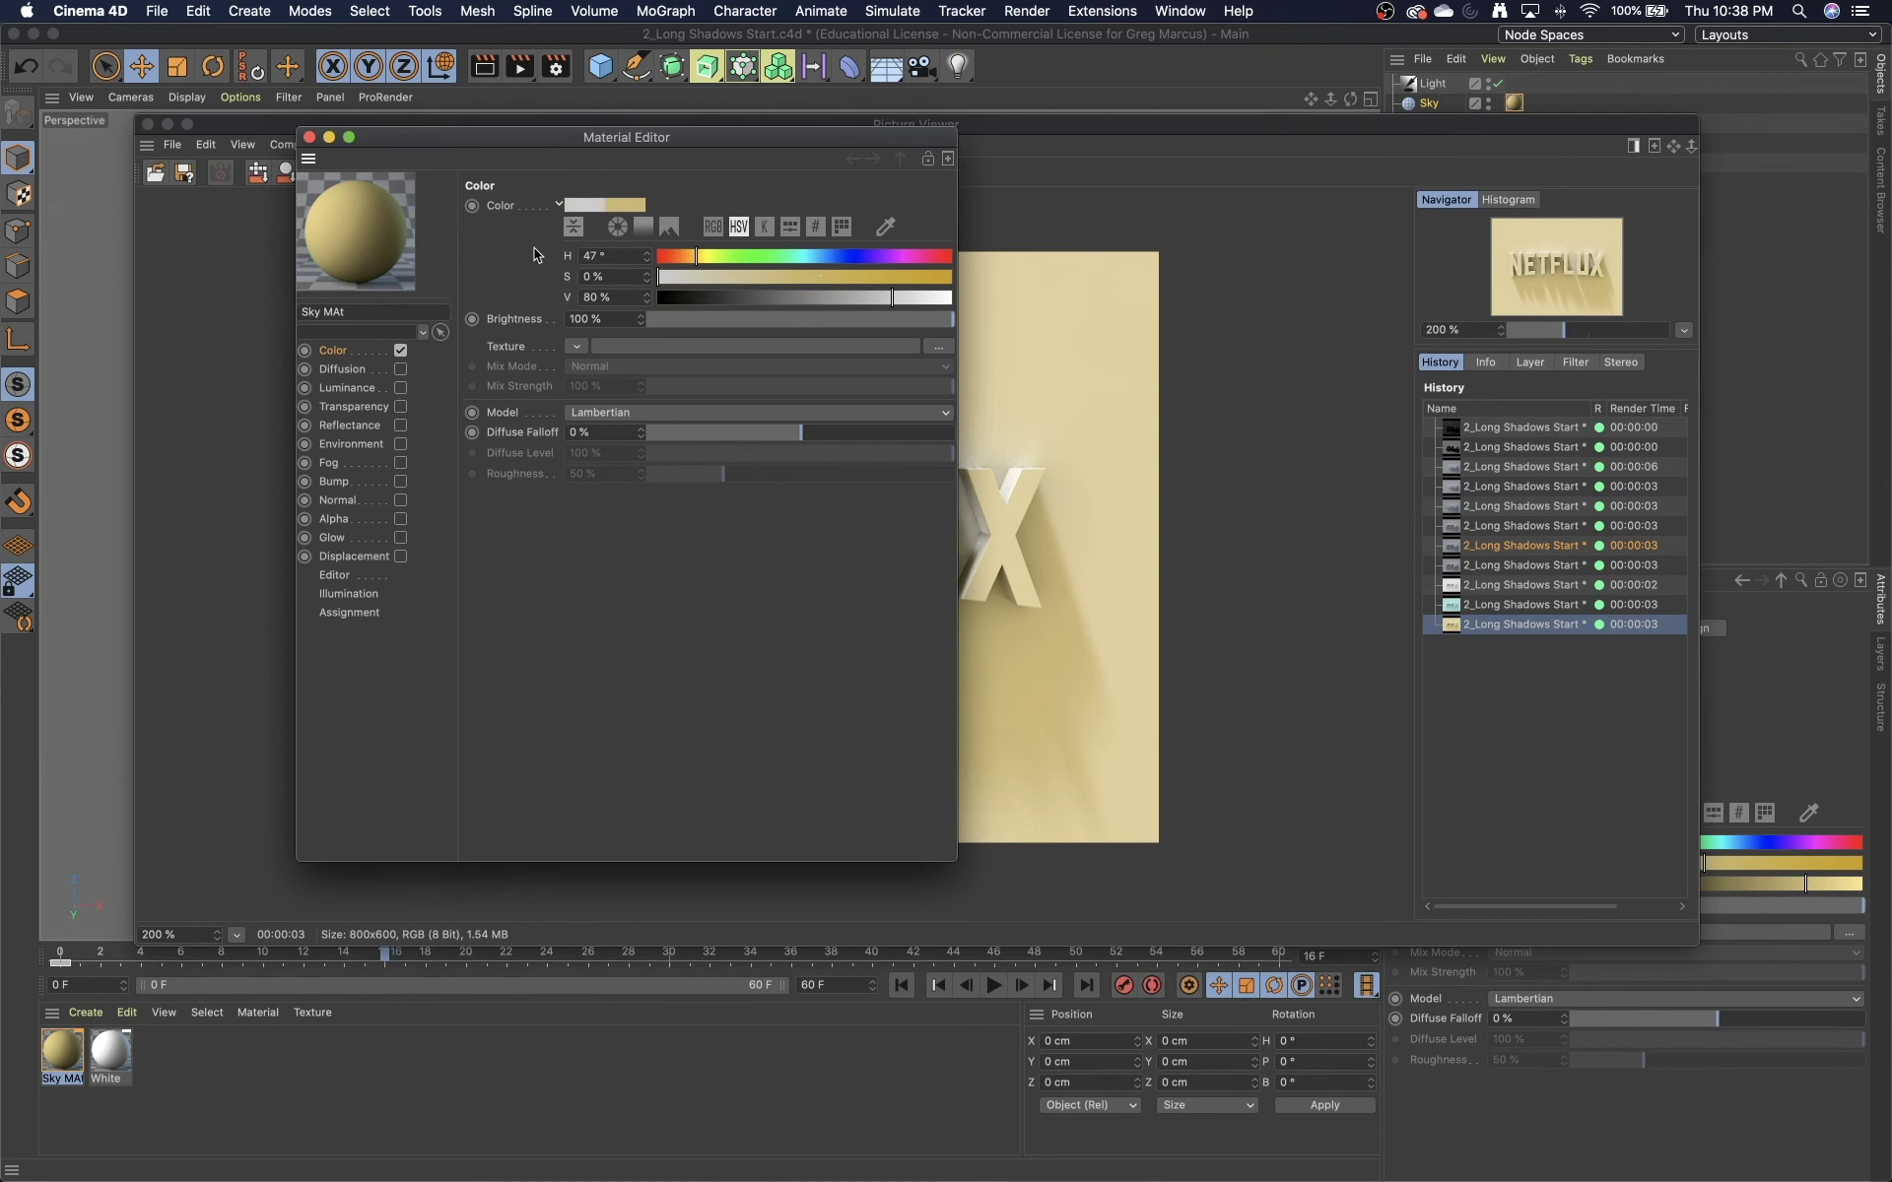
pyautogui.click(310, 138)
pyautogui.click(519, 66)
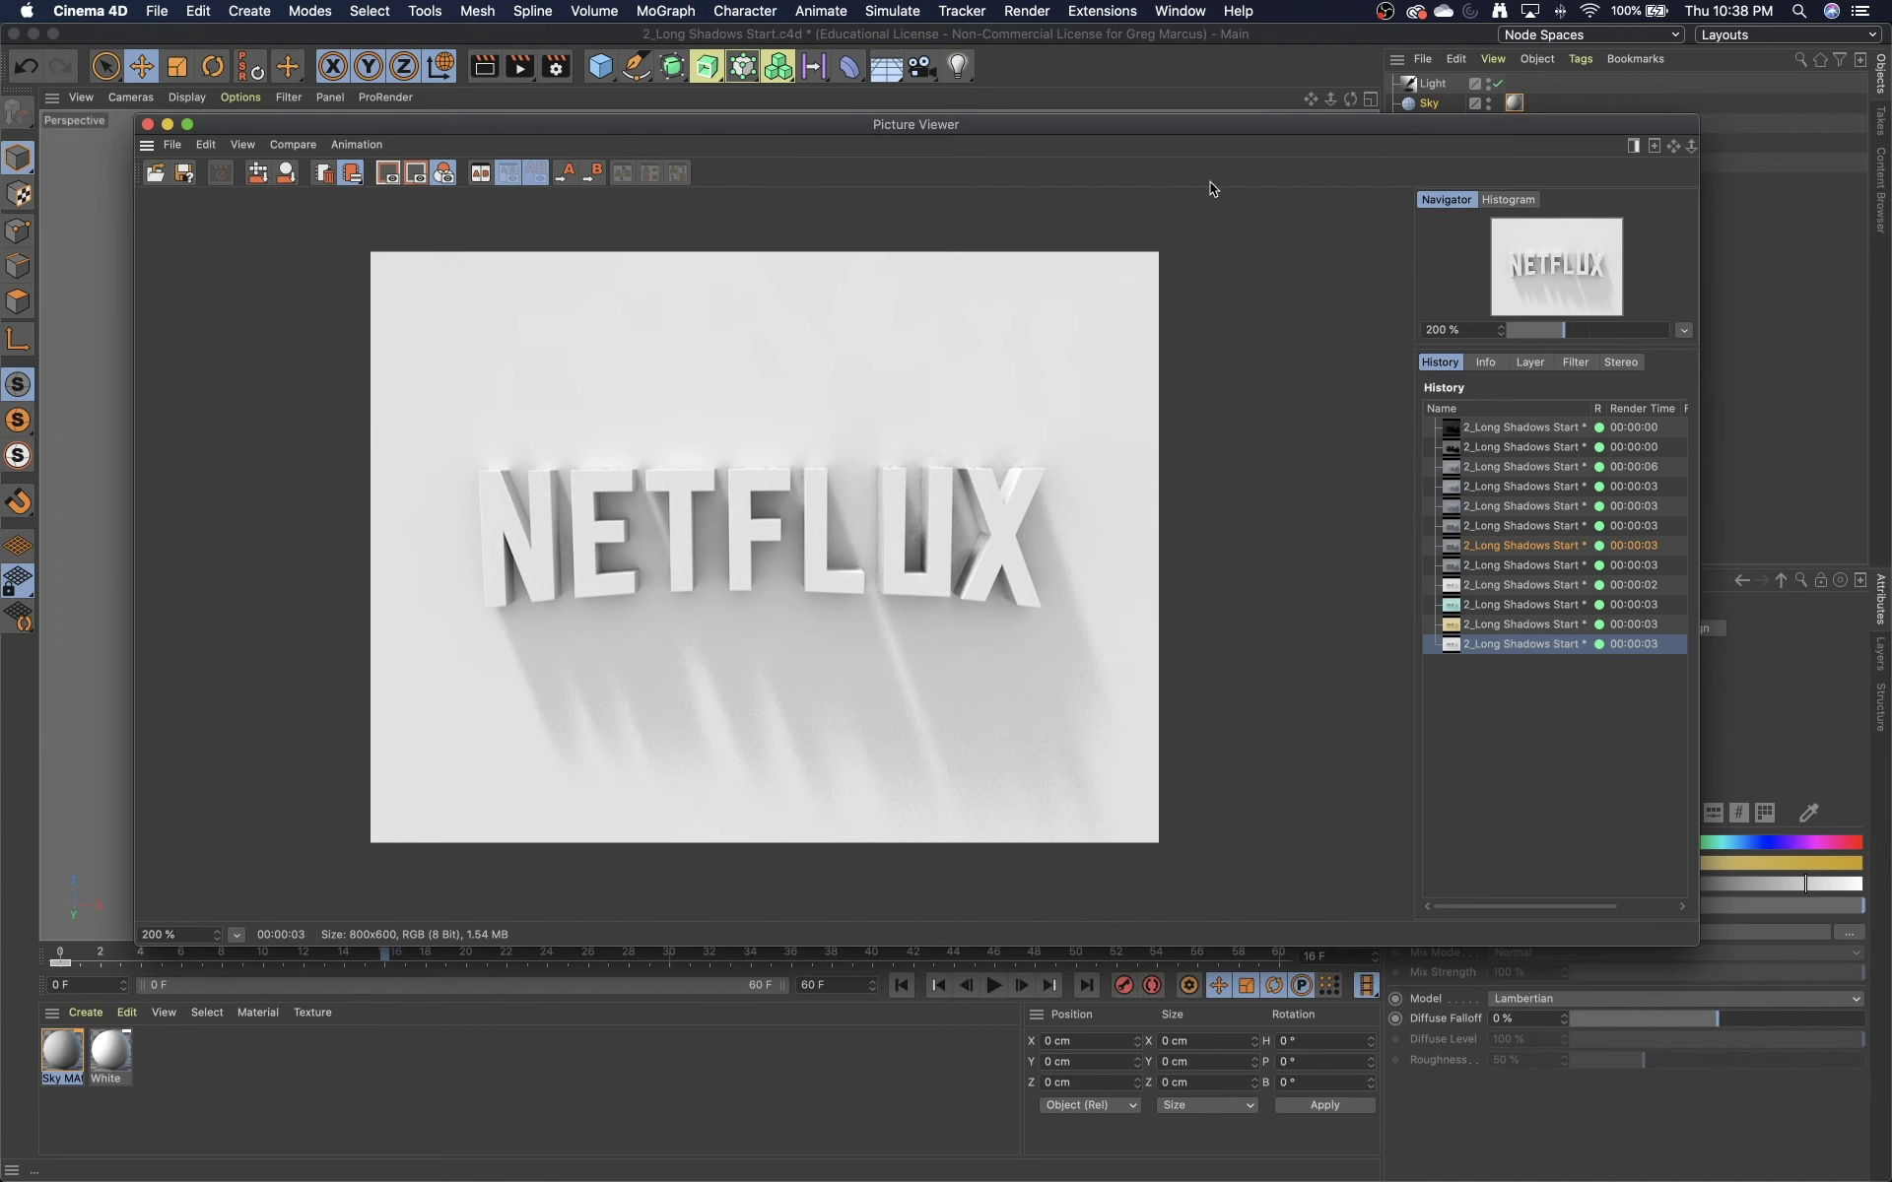
pyautogui.moveTo(1202, 126); pyautogui.dragTo(1157, 115)
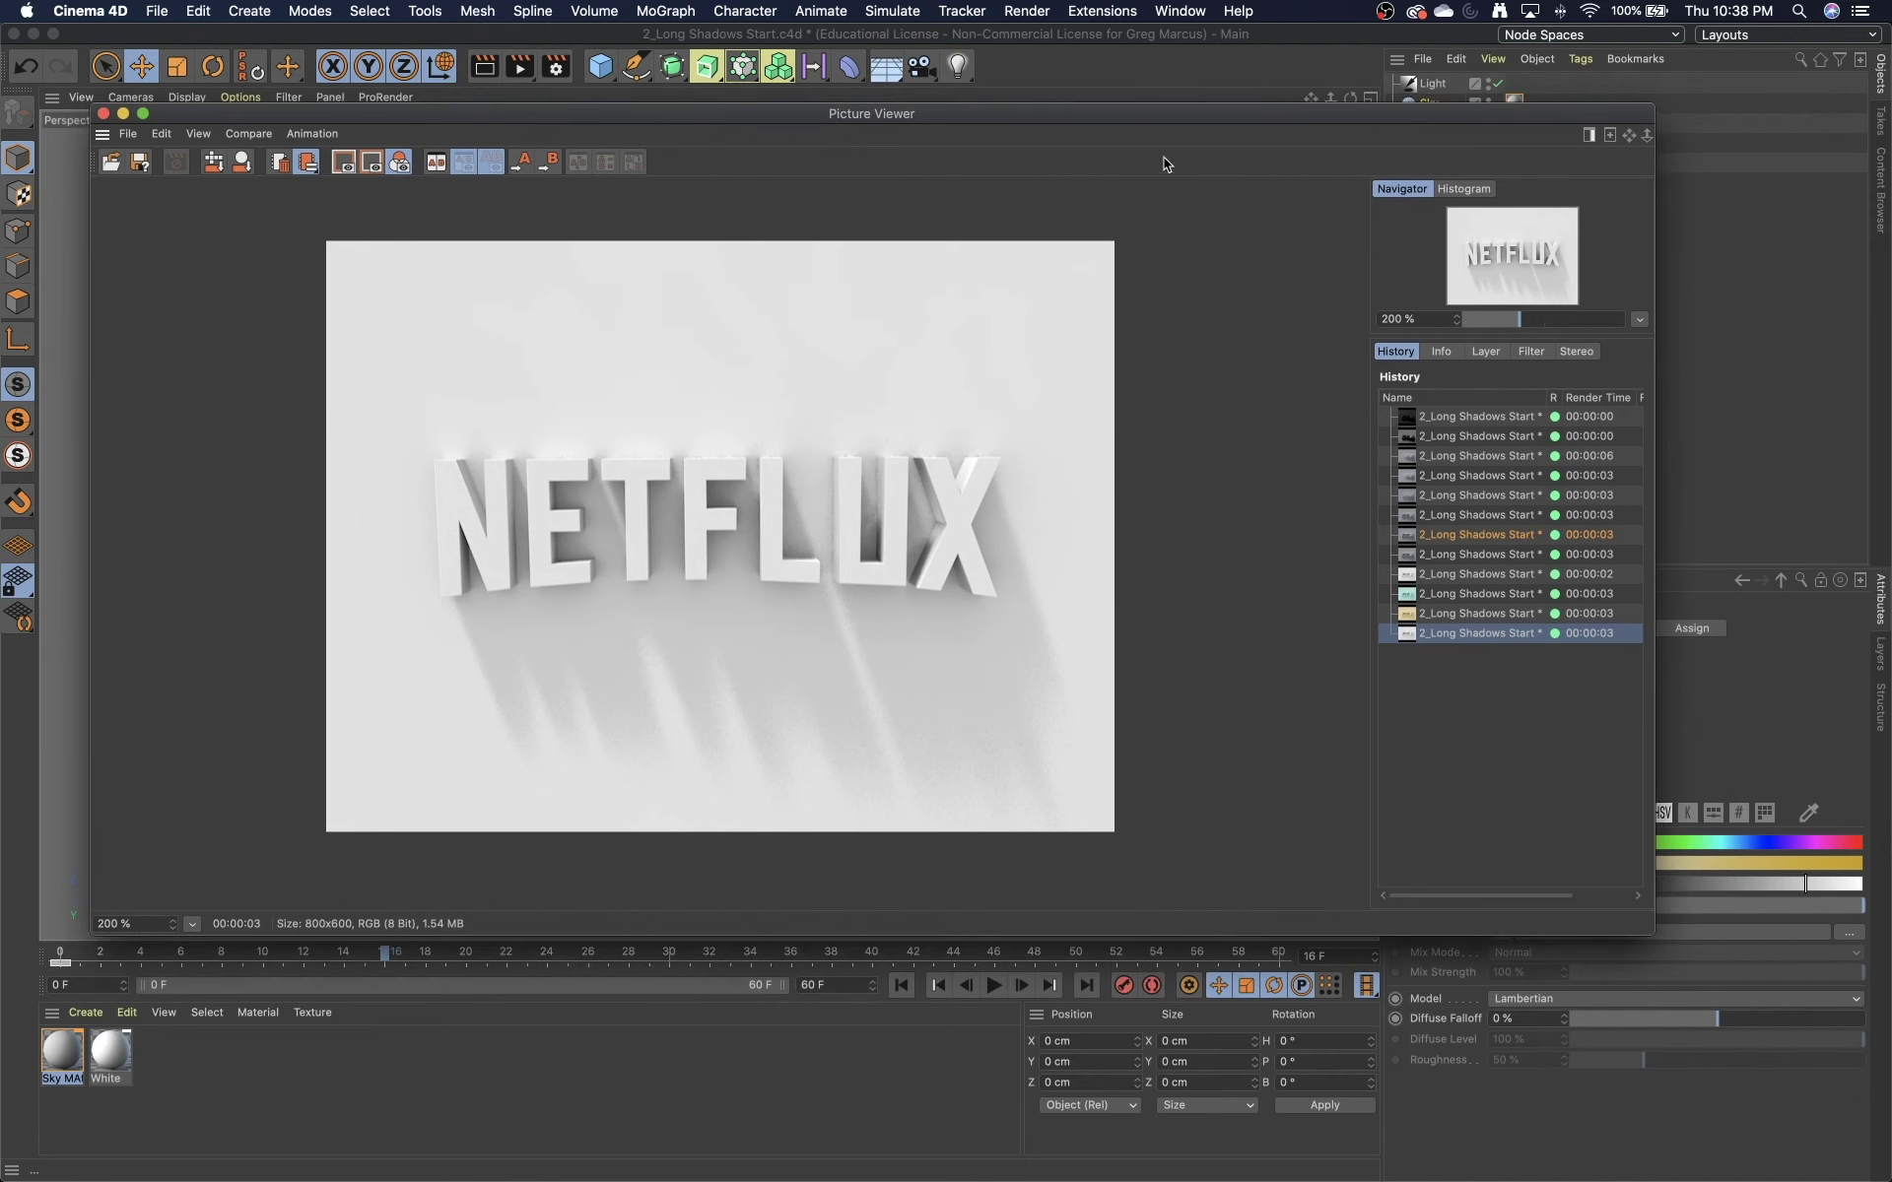